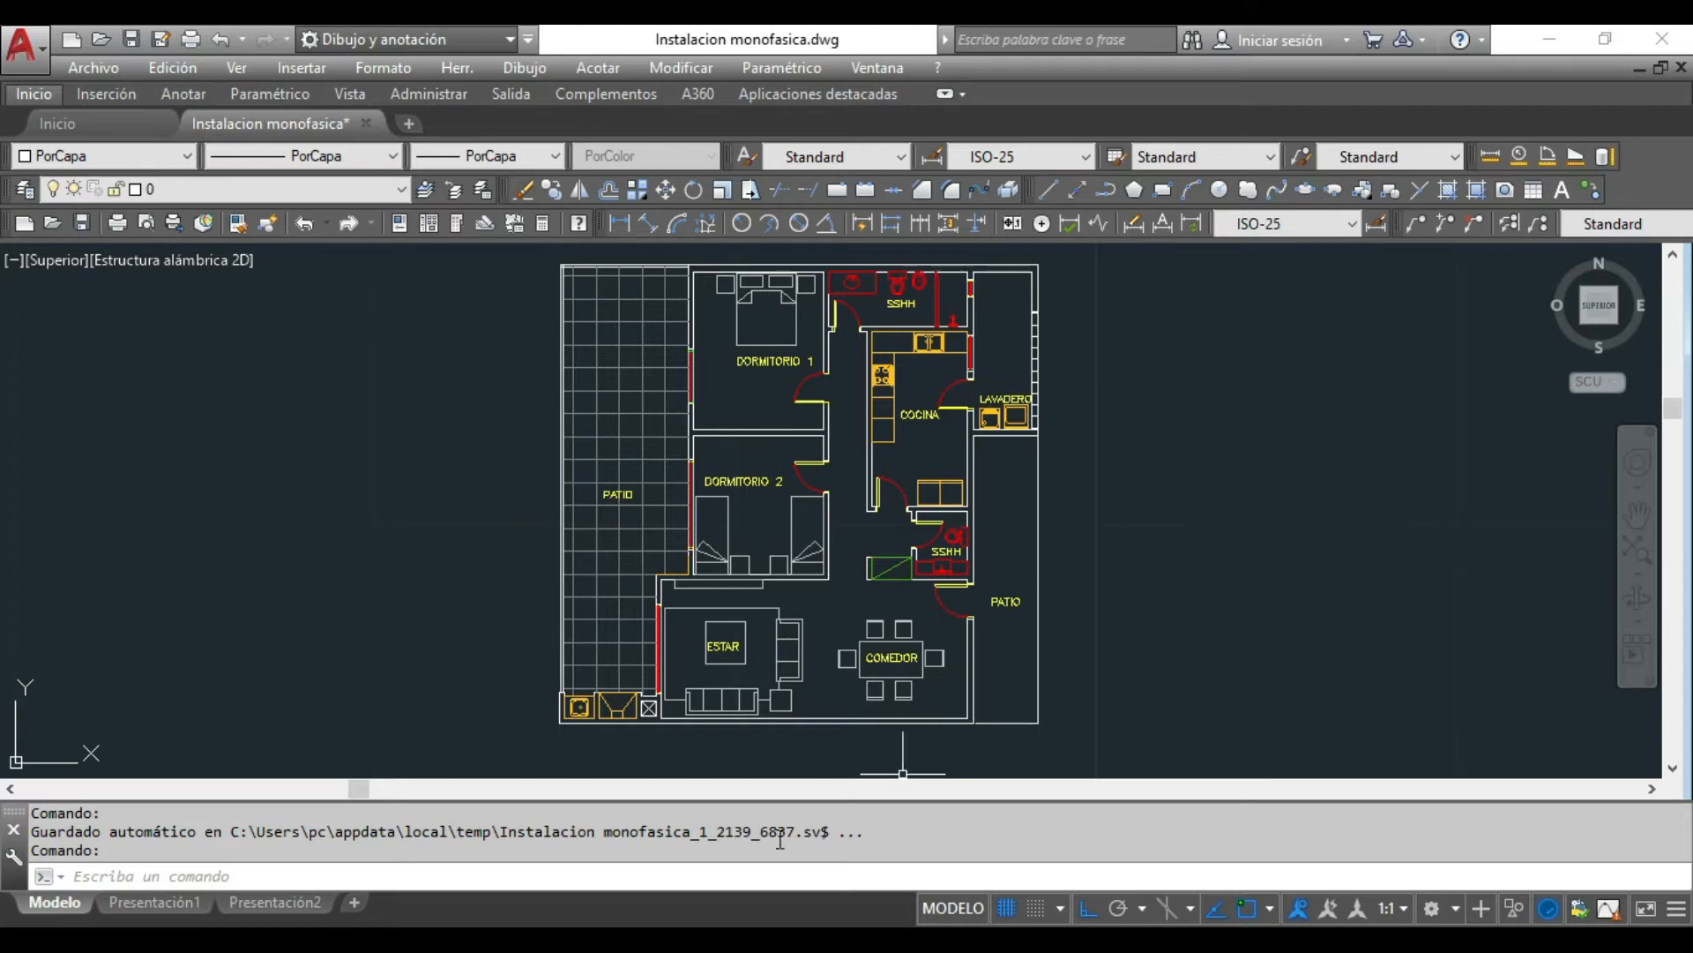
Step: Switch to File Explorer and quick-format the MYLINUXLIVE (E:) USB drive as FAT32 with a 4096-byte allocation unit size
{"action": "key", "text": "super+e"}
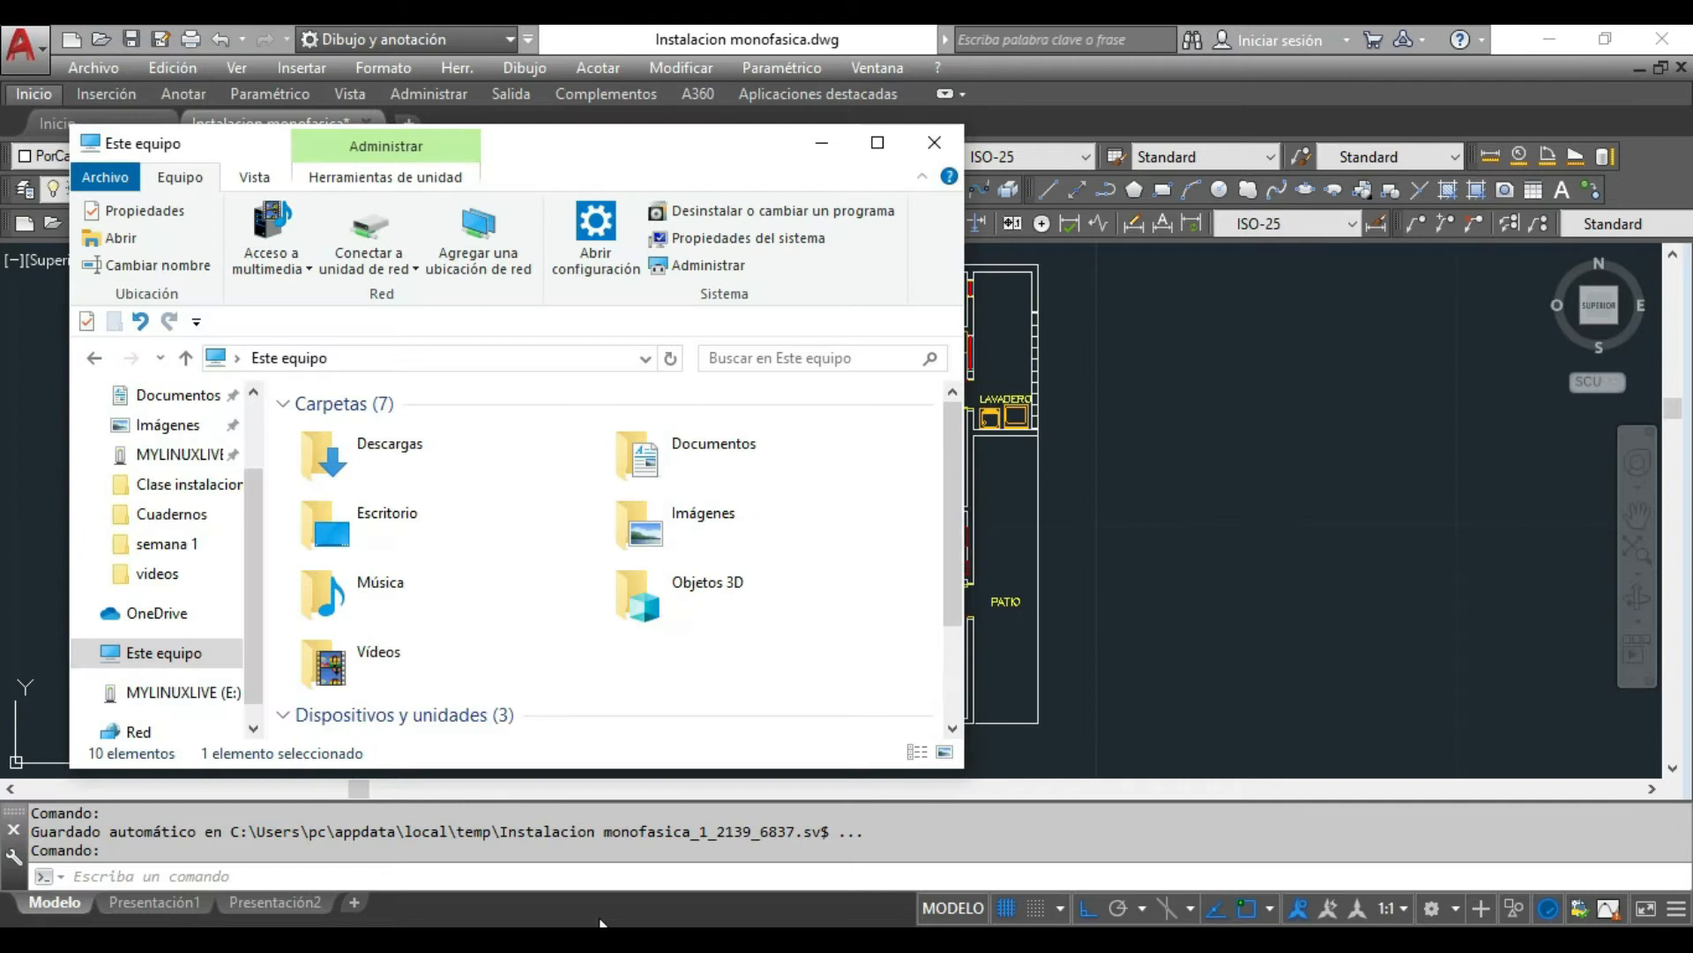
{"action": "left_click", "coordinate": [132, 652]}
{"action": "scroll", "coordinate": [525, 714], "scroll_direction": "down", "scroll_amount": 2}
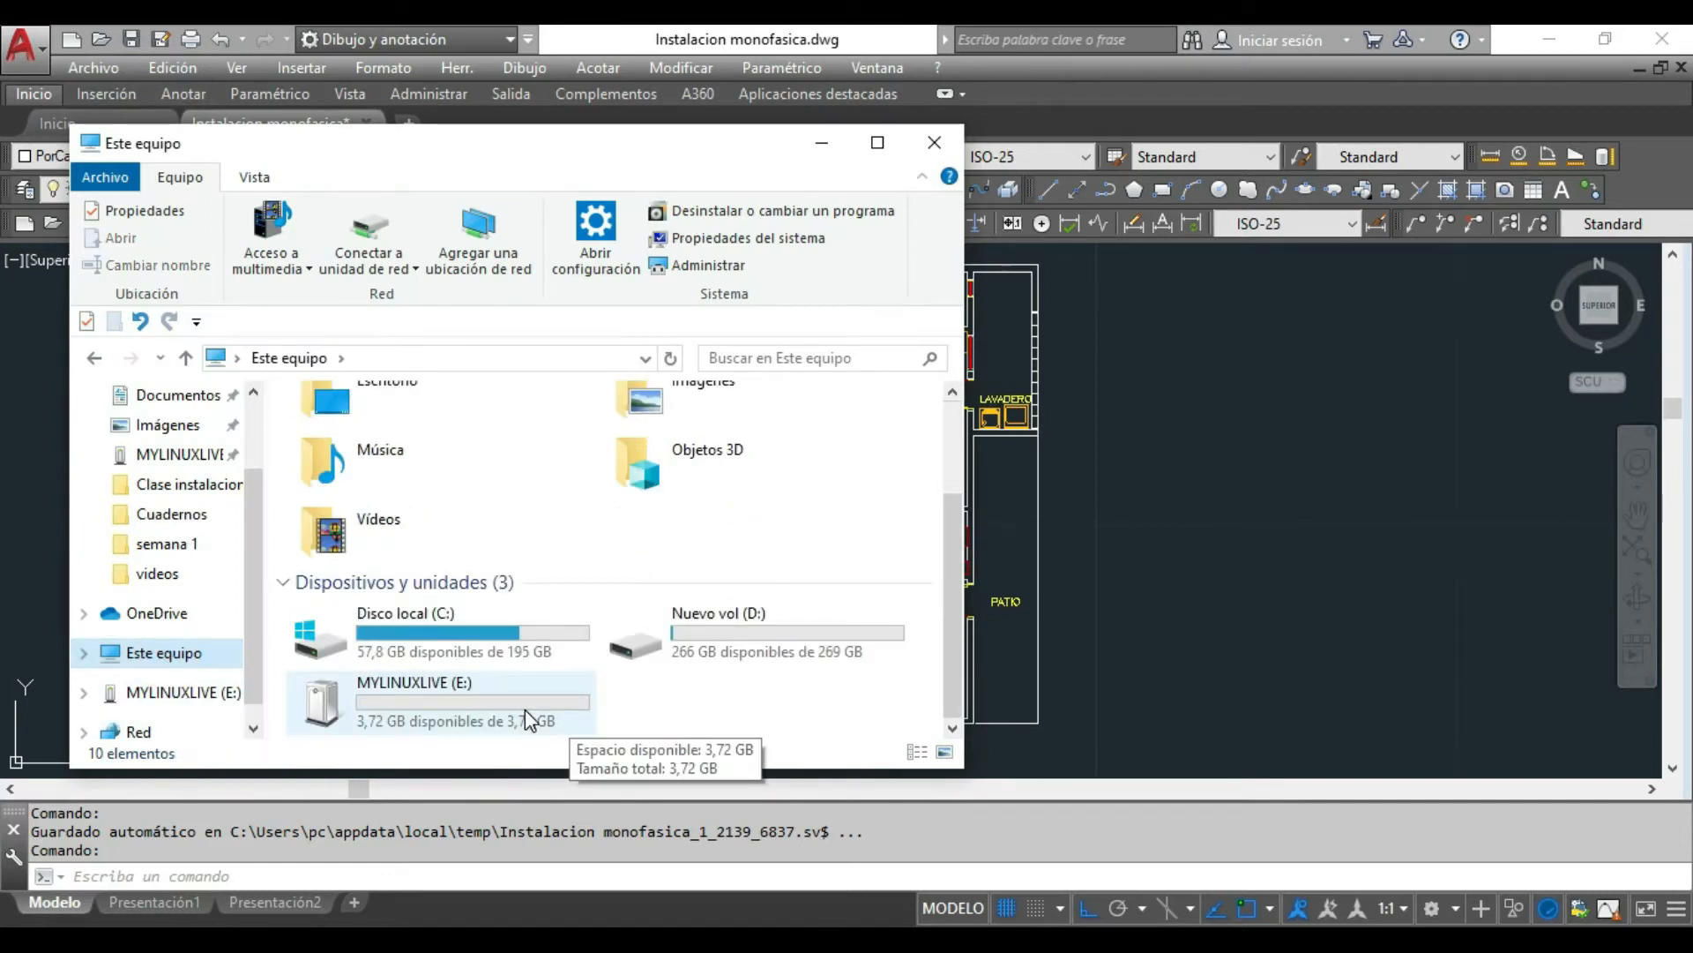
{"action": "left_click", "coordinate": [594, 719]}
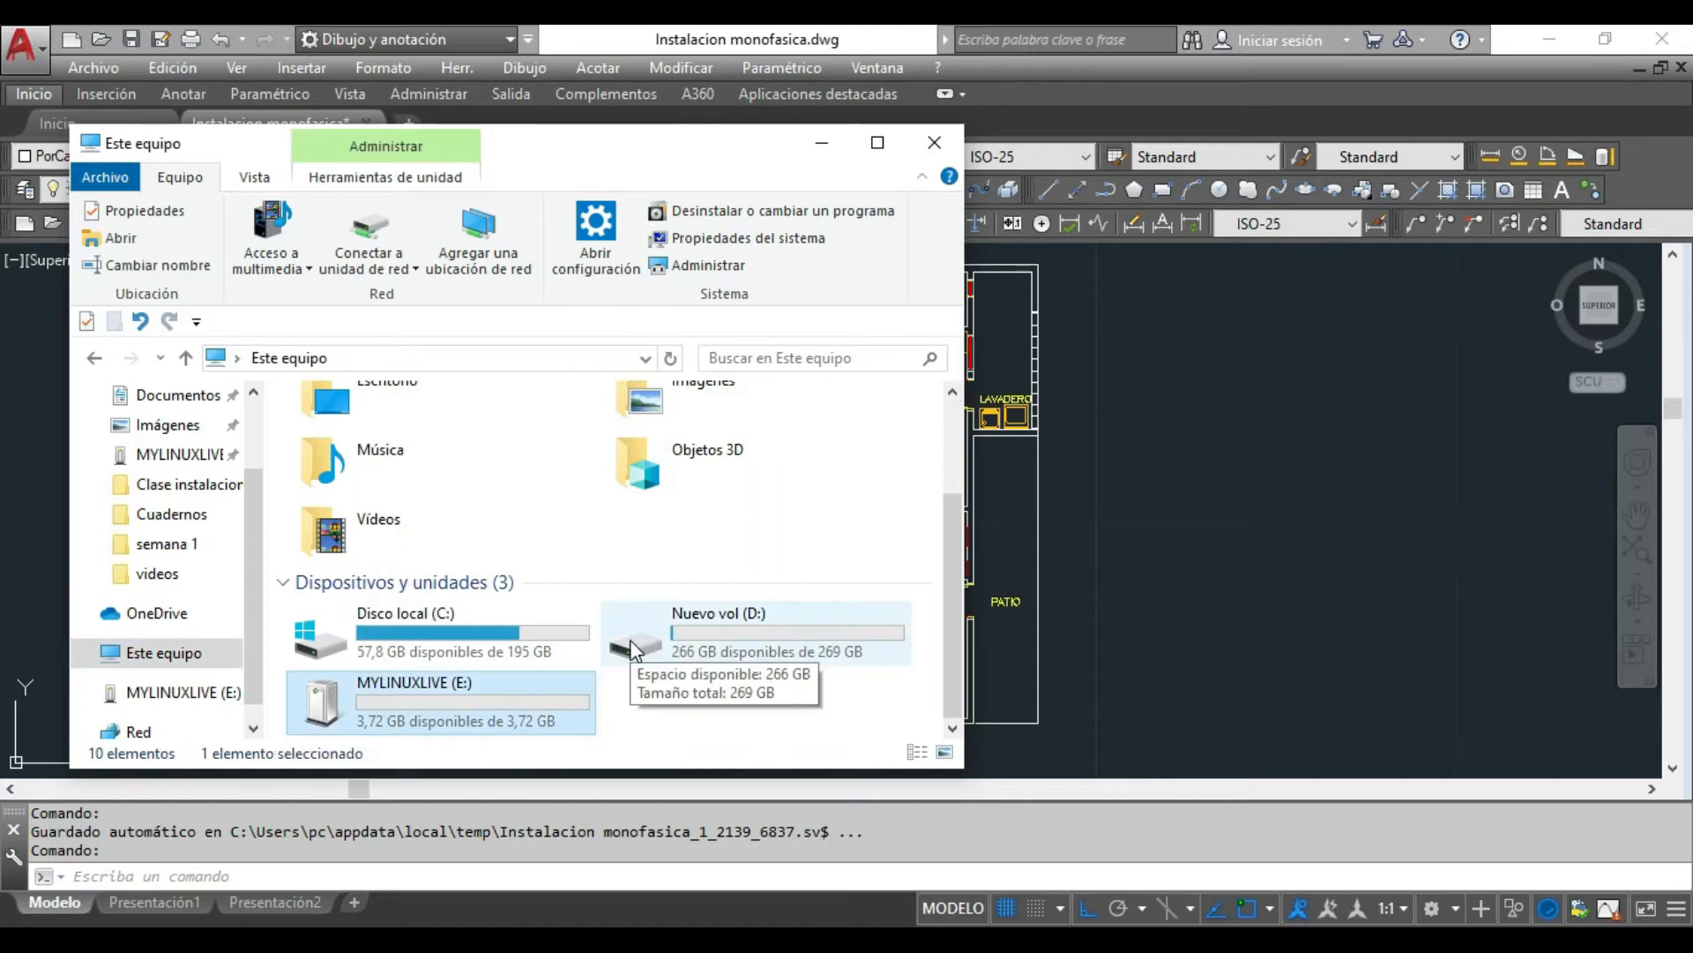
{"action": "right_click", "coordinate": [527, 685]}
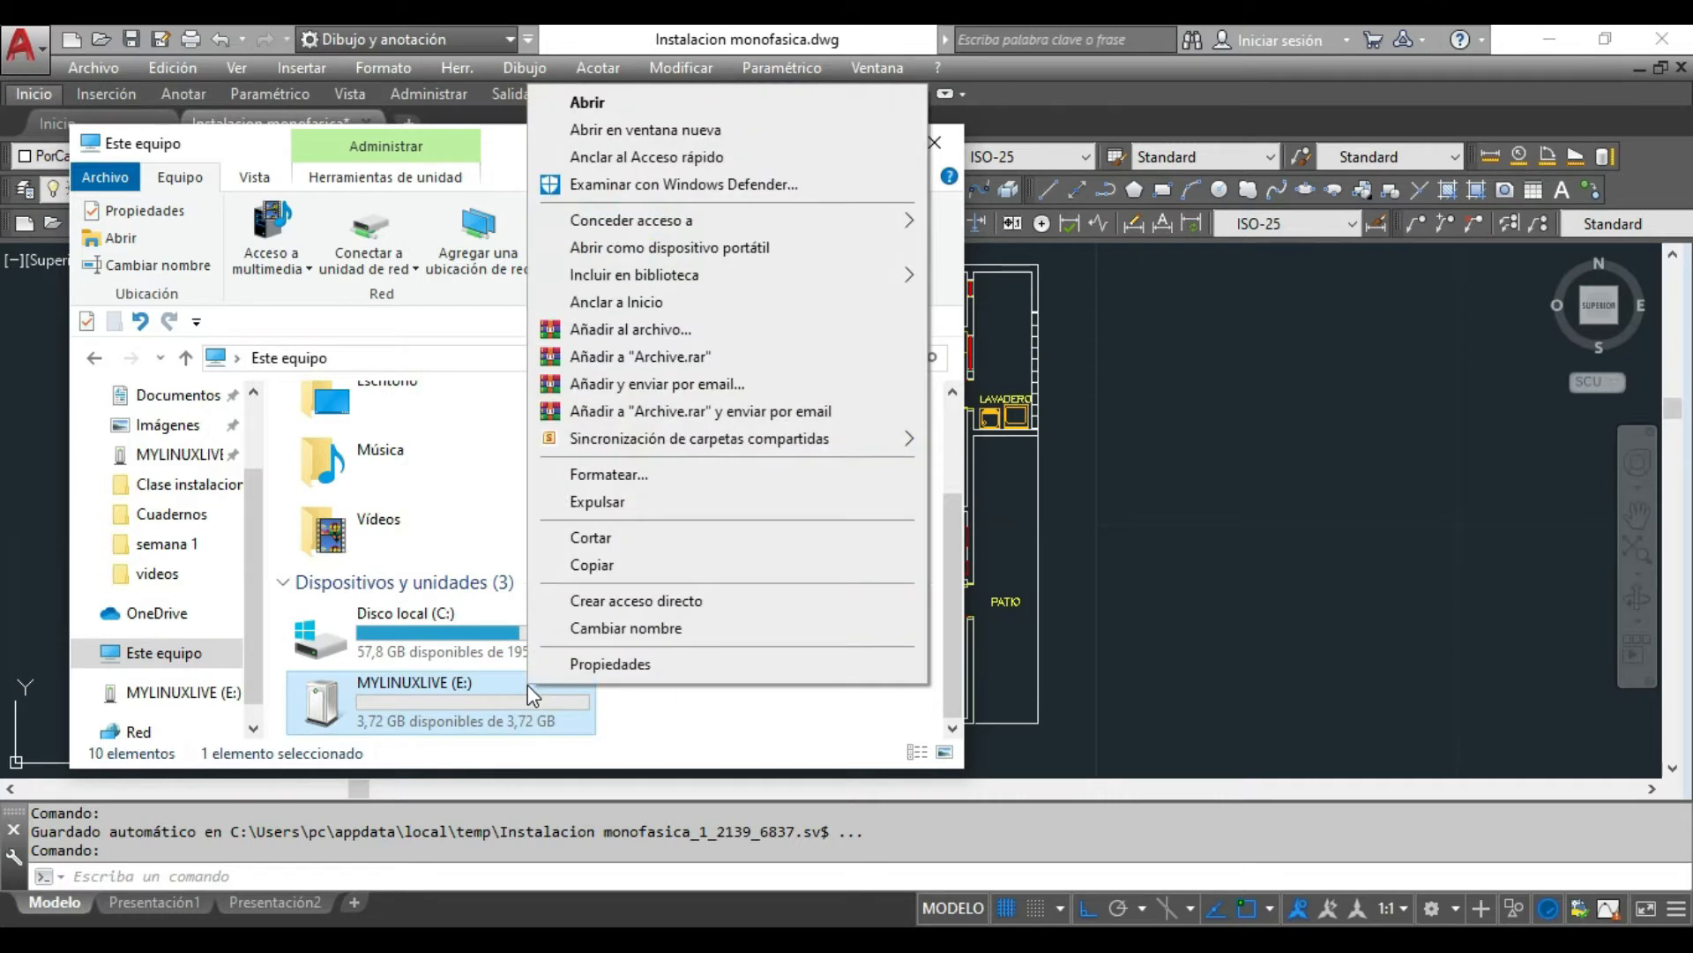
{"action": "left_click", "coordinate": [601, 474]}
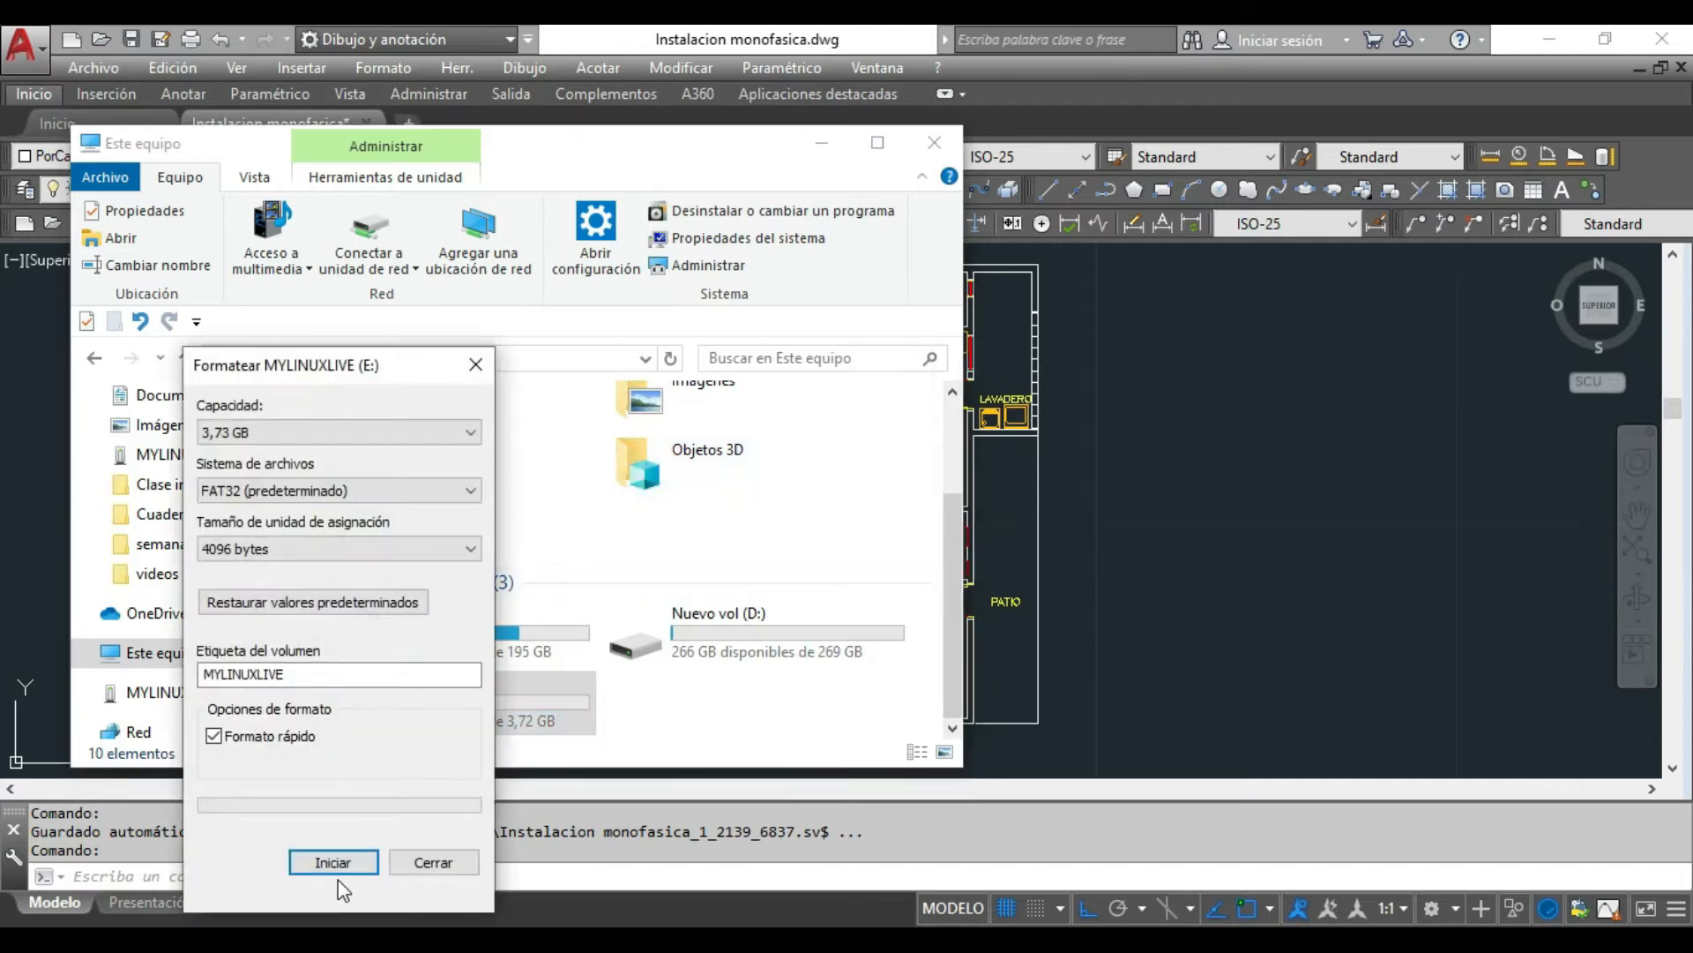
{"action": "left_click", "coordinate": [336, 863]}
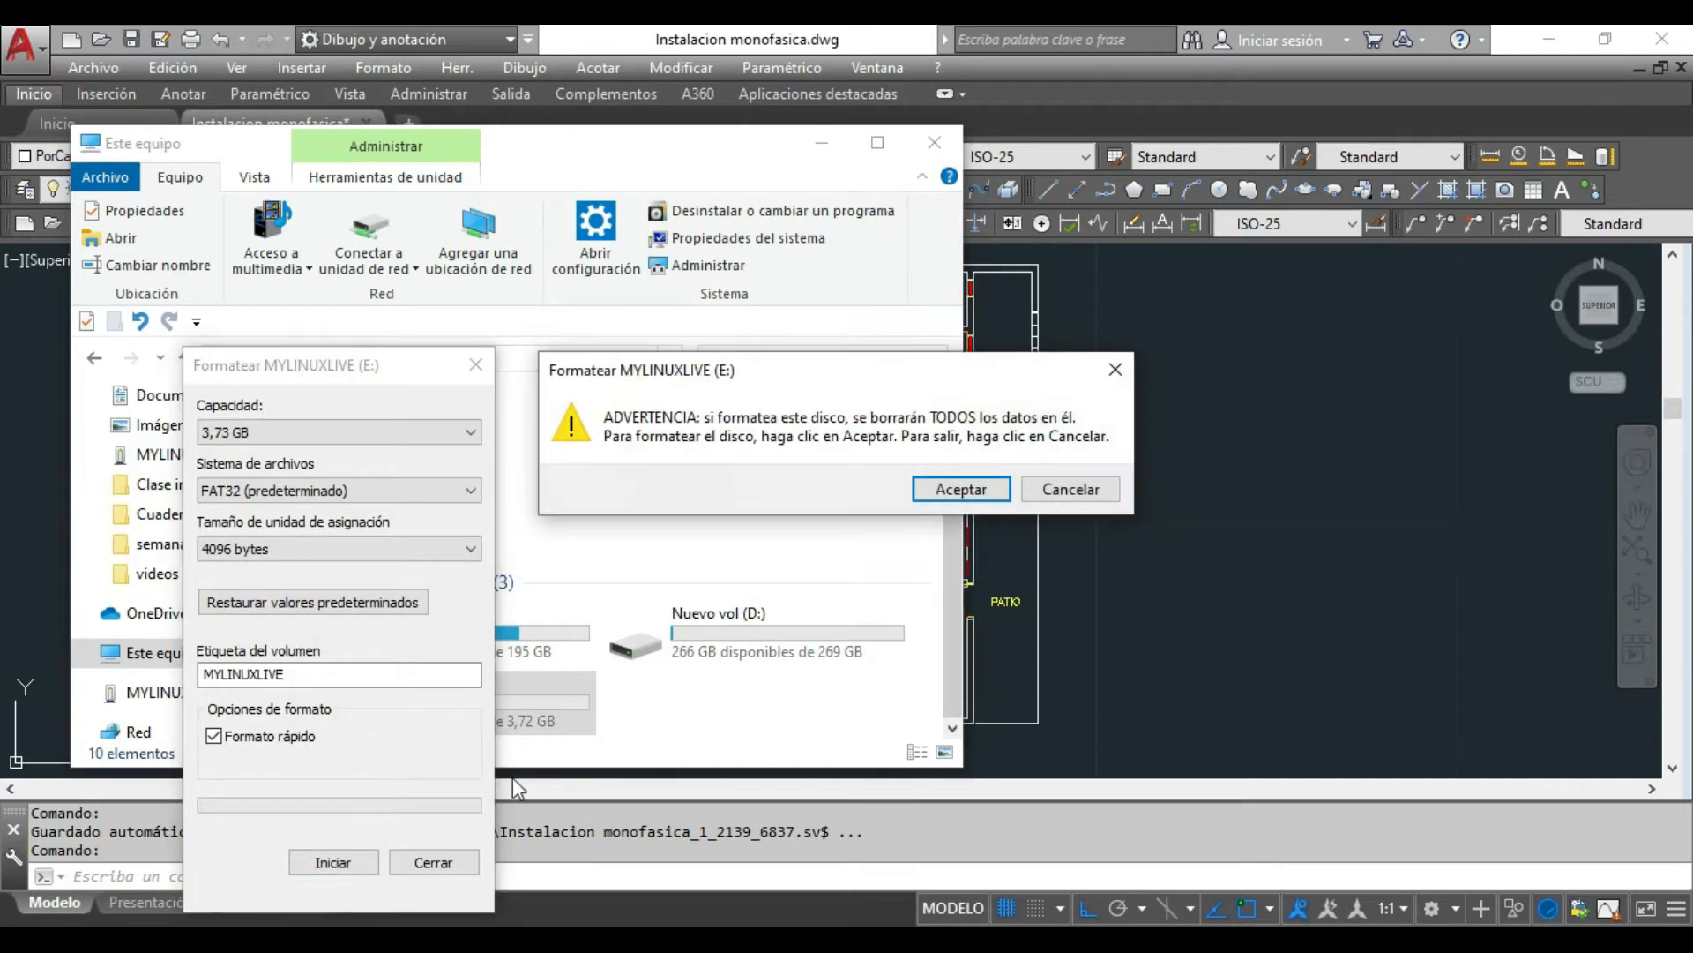
{"action": "left_click", "coordinate": [961, 490]}
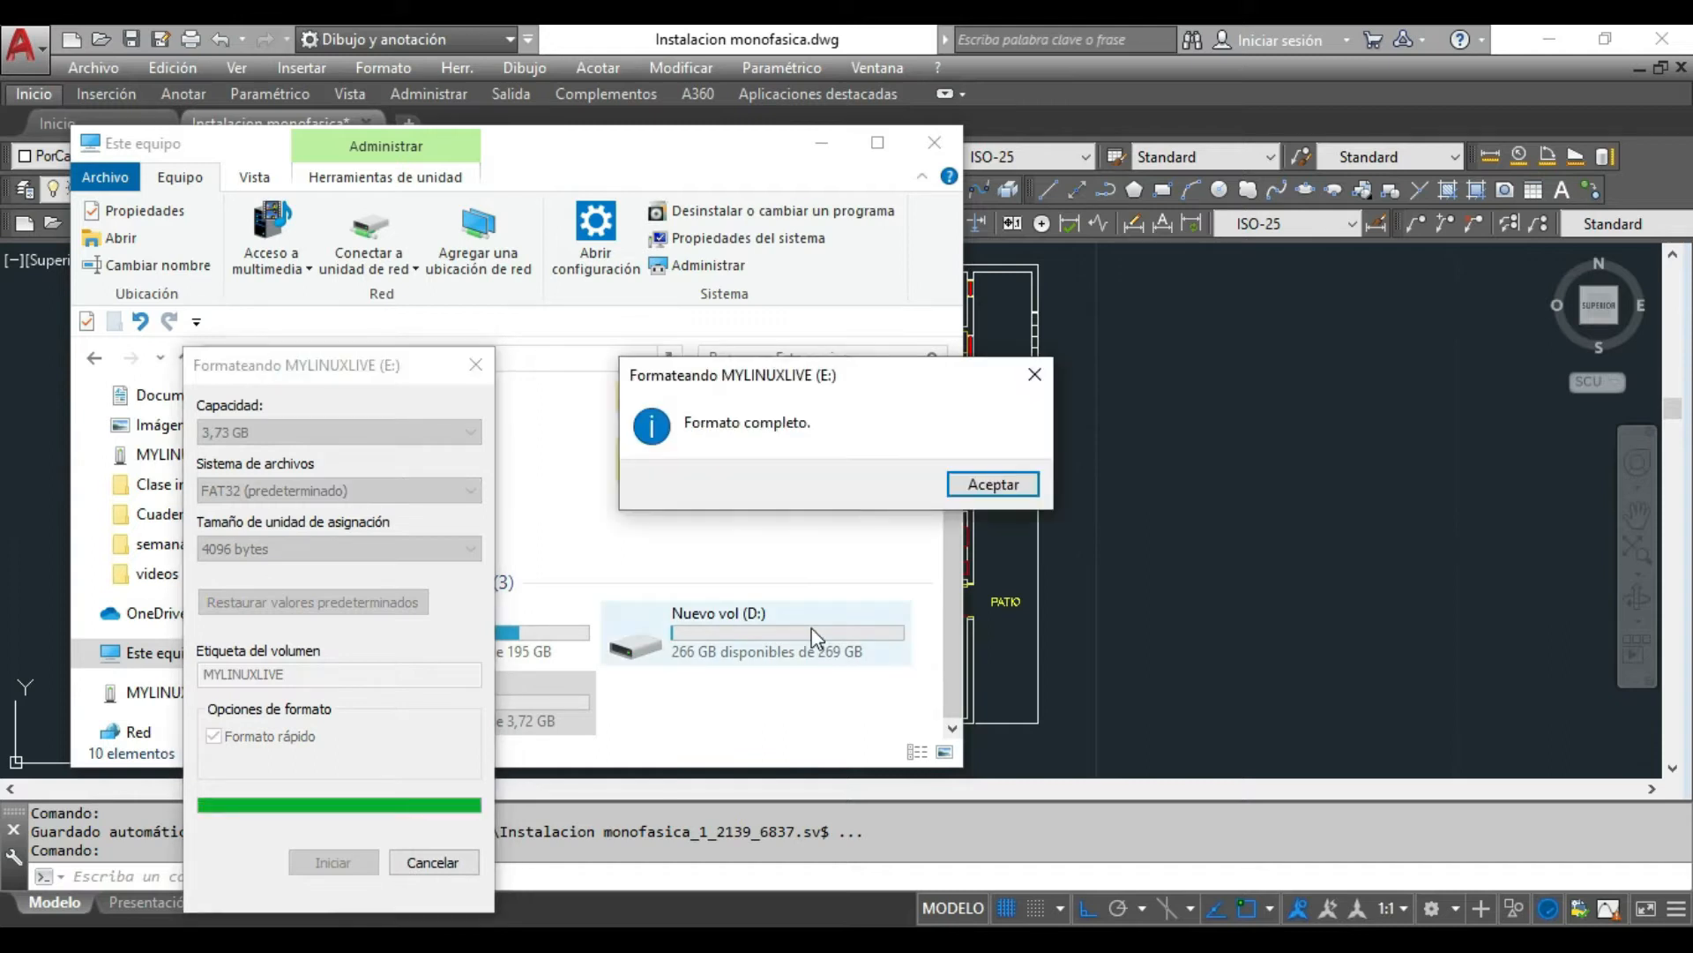
{"action": "left_click", "coordinate": [994, 485]}
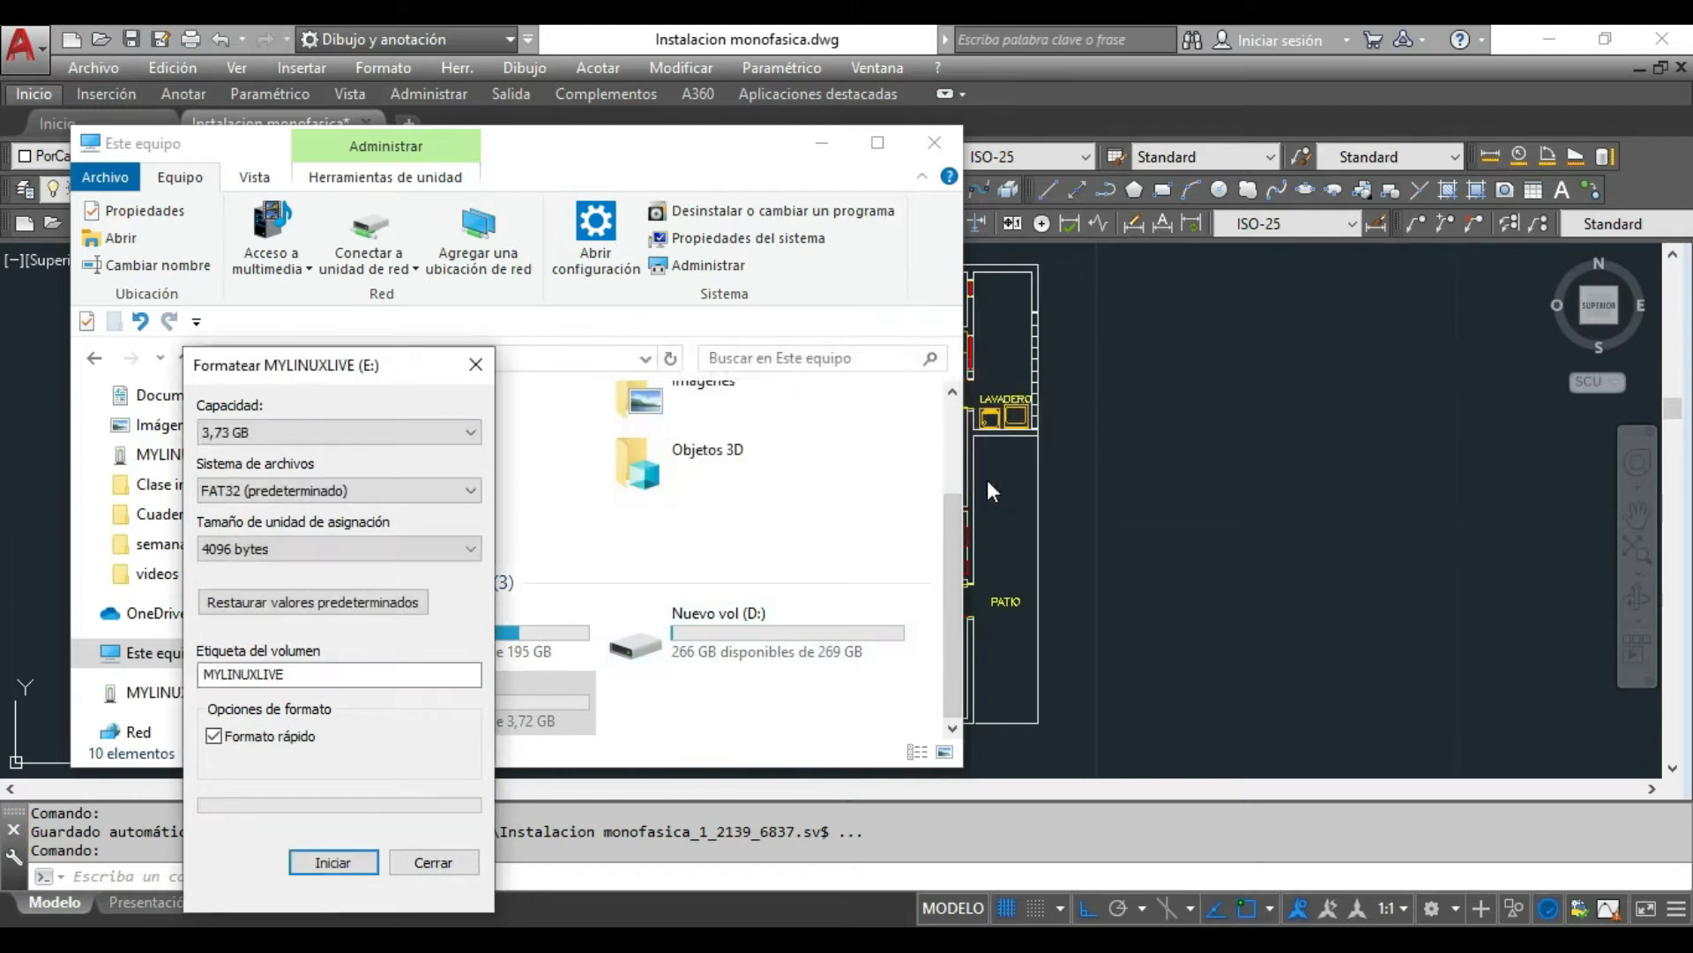
{"action": "left_click", "coordinate": [433, 863]}
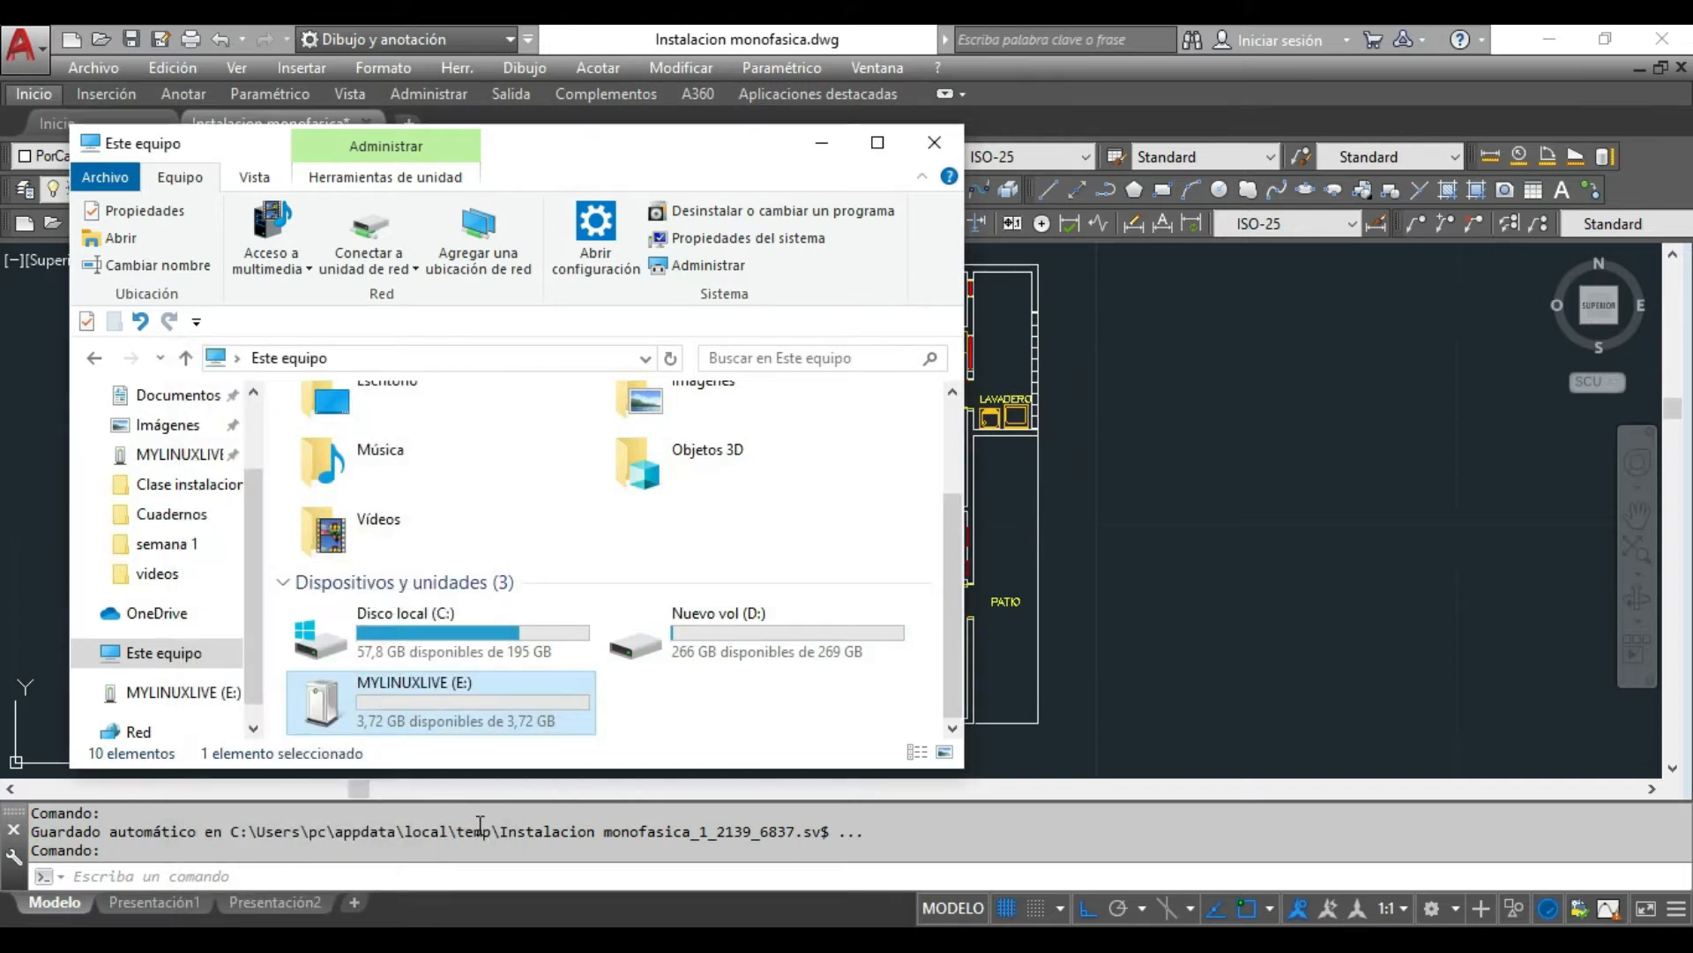
Step: Enable ReadyBoost on the MYLINUXLIVE (E:) drive with the maximum reserved space, and close File Explorer
{"action": "right_click", "coordinate": [516, 706]}
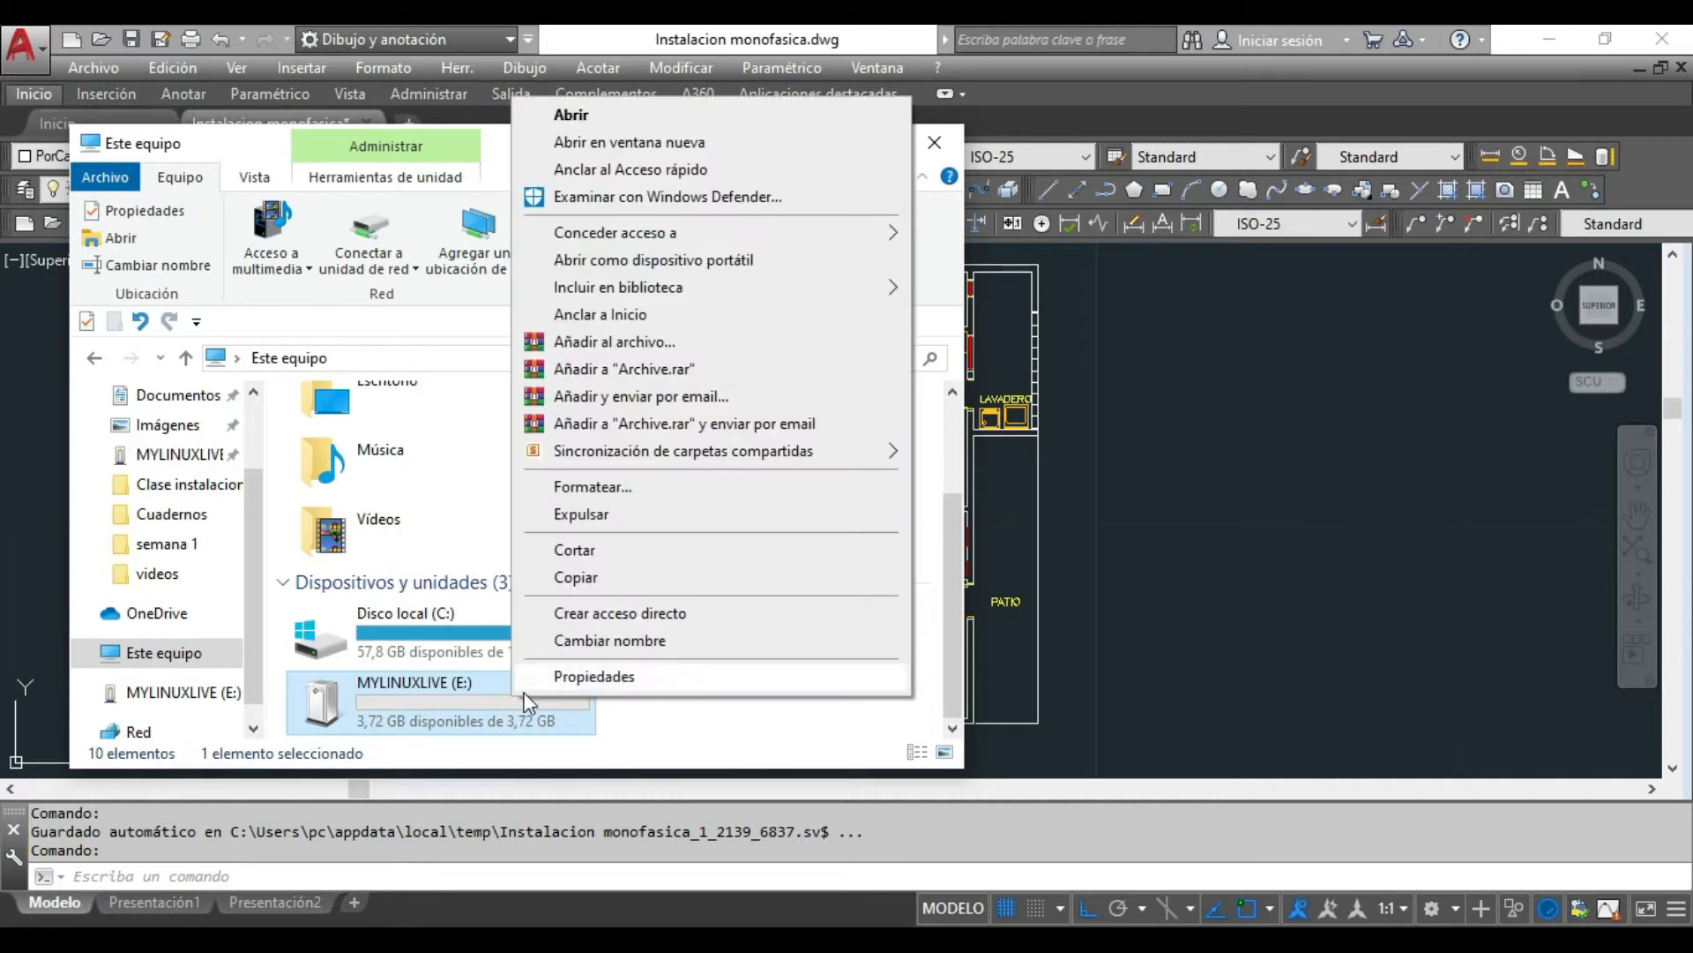
{"action": "left_click", "coordinate": [593, 677]}
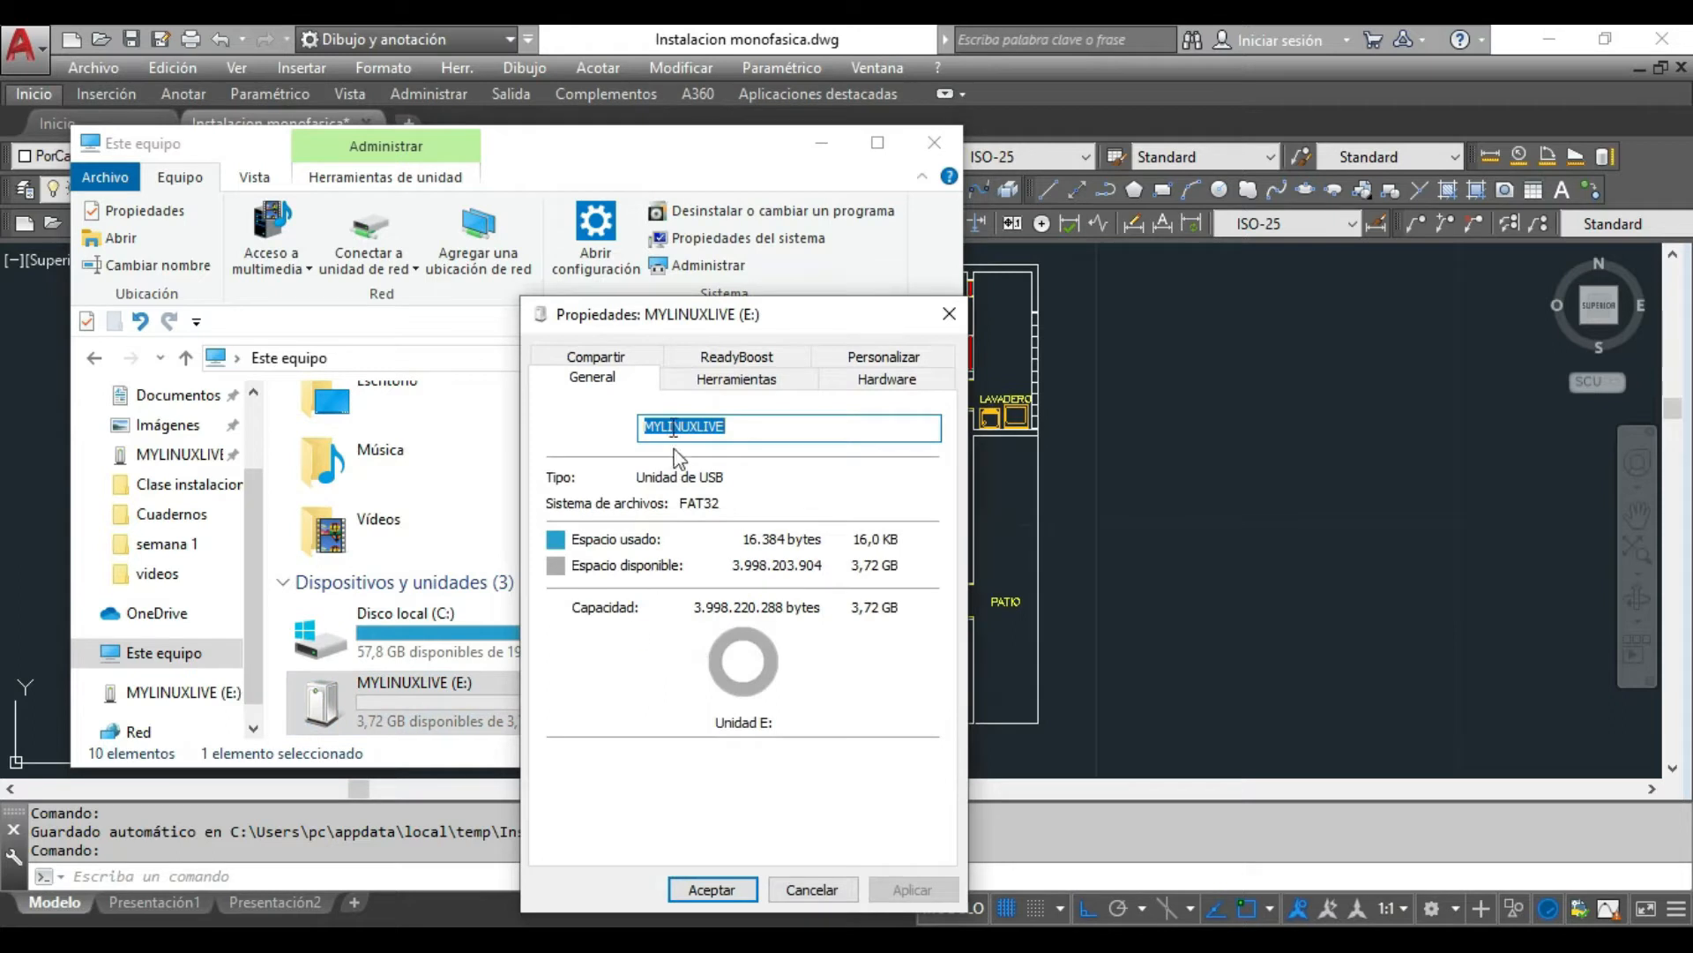
{"action": "left_click", "coordinate": [736, 357]}
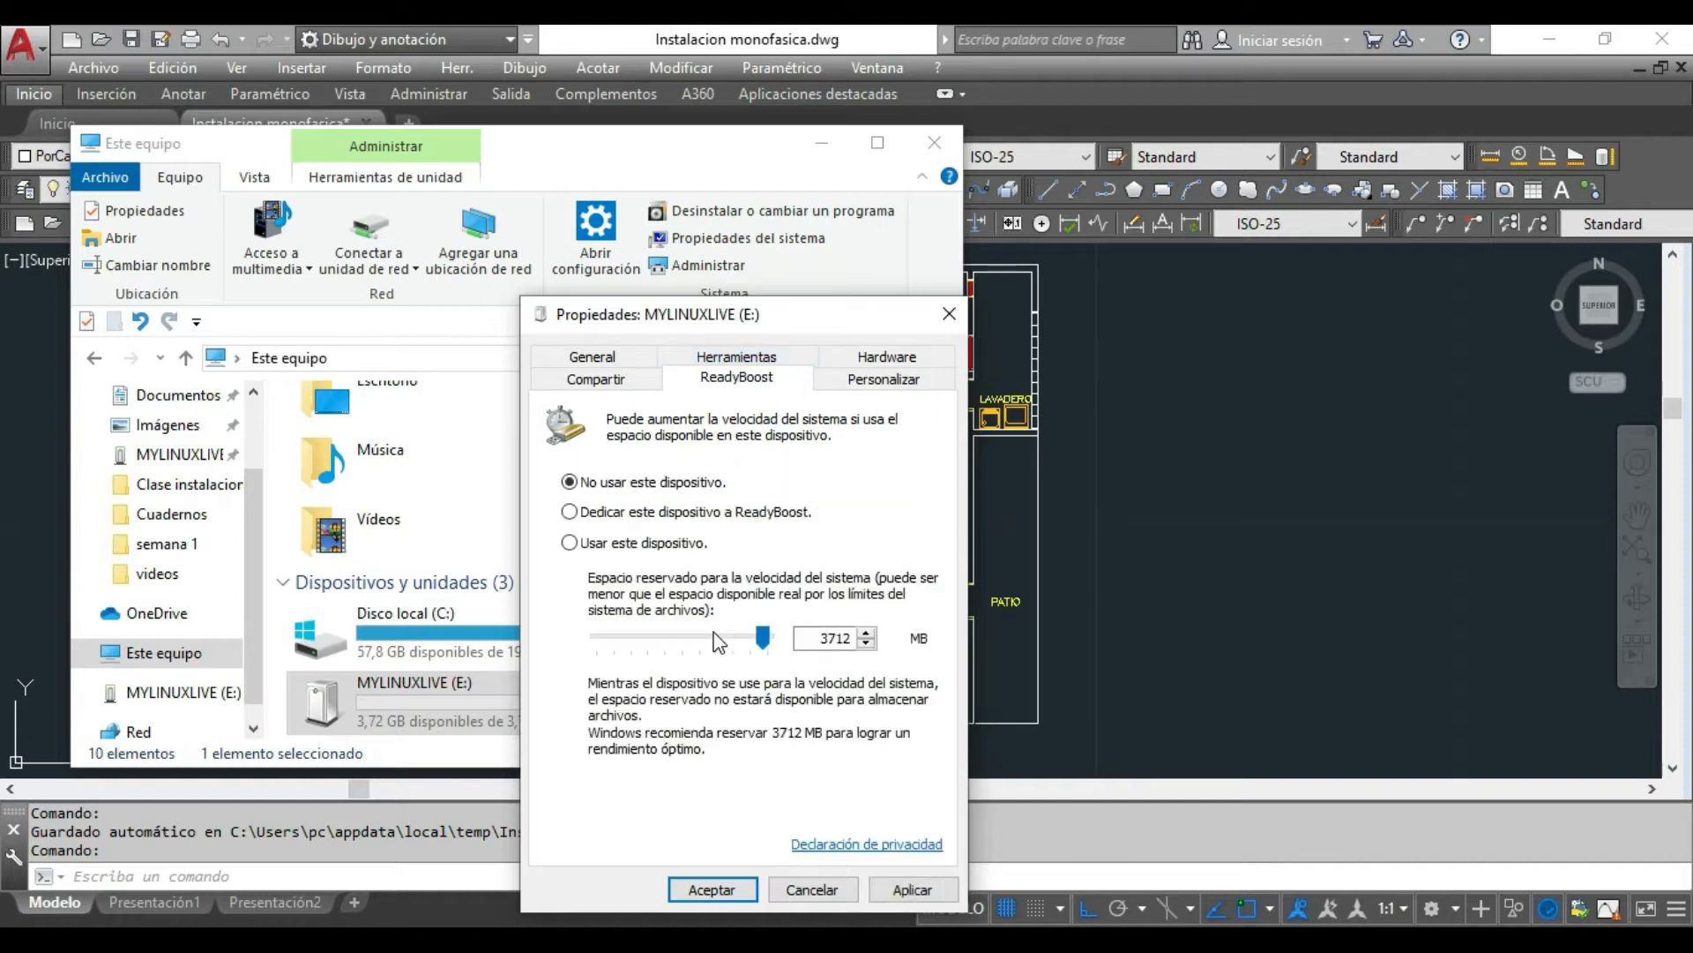
{"action": "left_click", "coordinate": [659, 547]}
{"action": "left_click_drag", "start_coordinate": [760, 644], "coordinate": [771, 640]}
{"action": "left_click", "coordinate": [711, 889]}
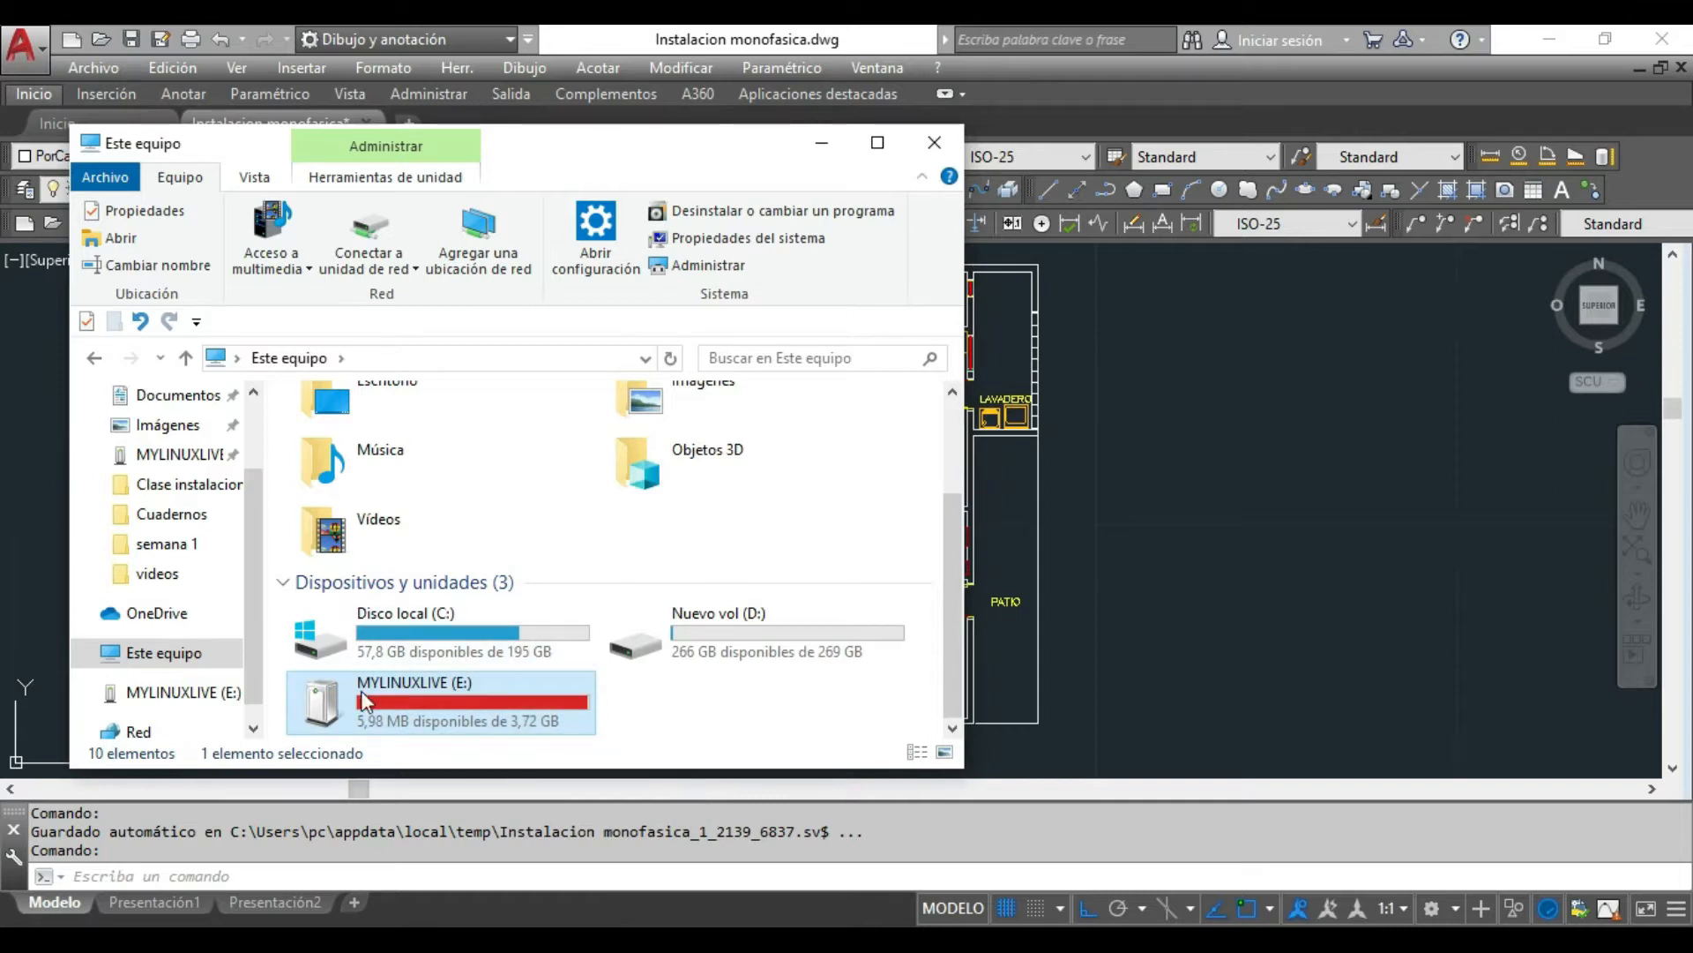
{"action": "mouse_move", "coordinate": [413, 712]}
{"action": "left_click", "coordinate": [934, 142]}
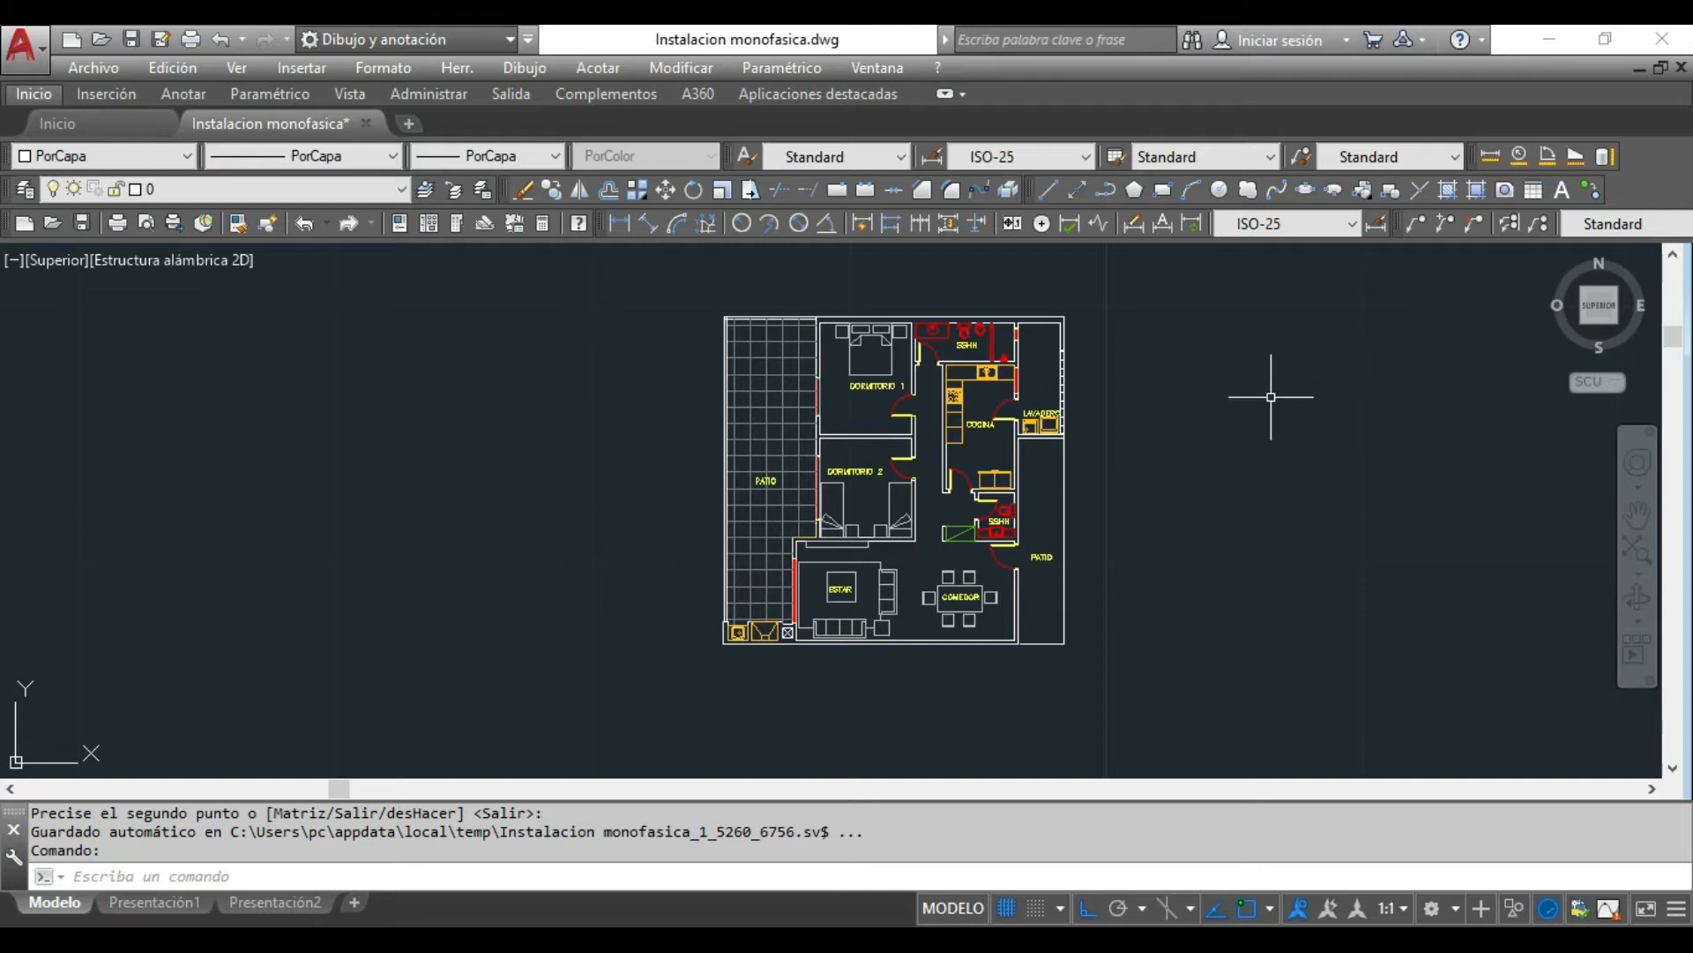
Step: Look over the TOMAS Y FUERZAS and LUCES floor plans and review the drawing's layers in the layer properties manager
{"action": "scroll", "coordinate": [1106, 410], "scroll_direction": "down", "scroll_amount": 1}
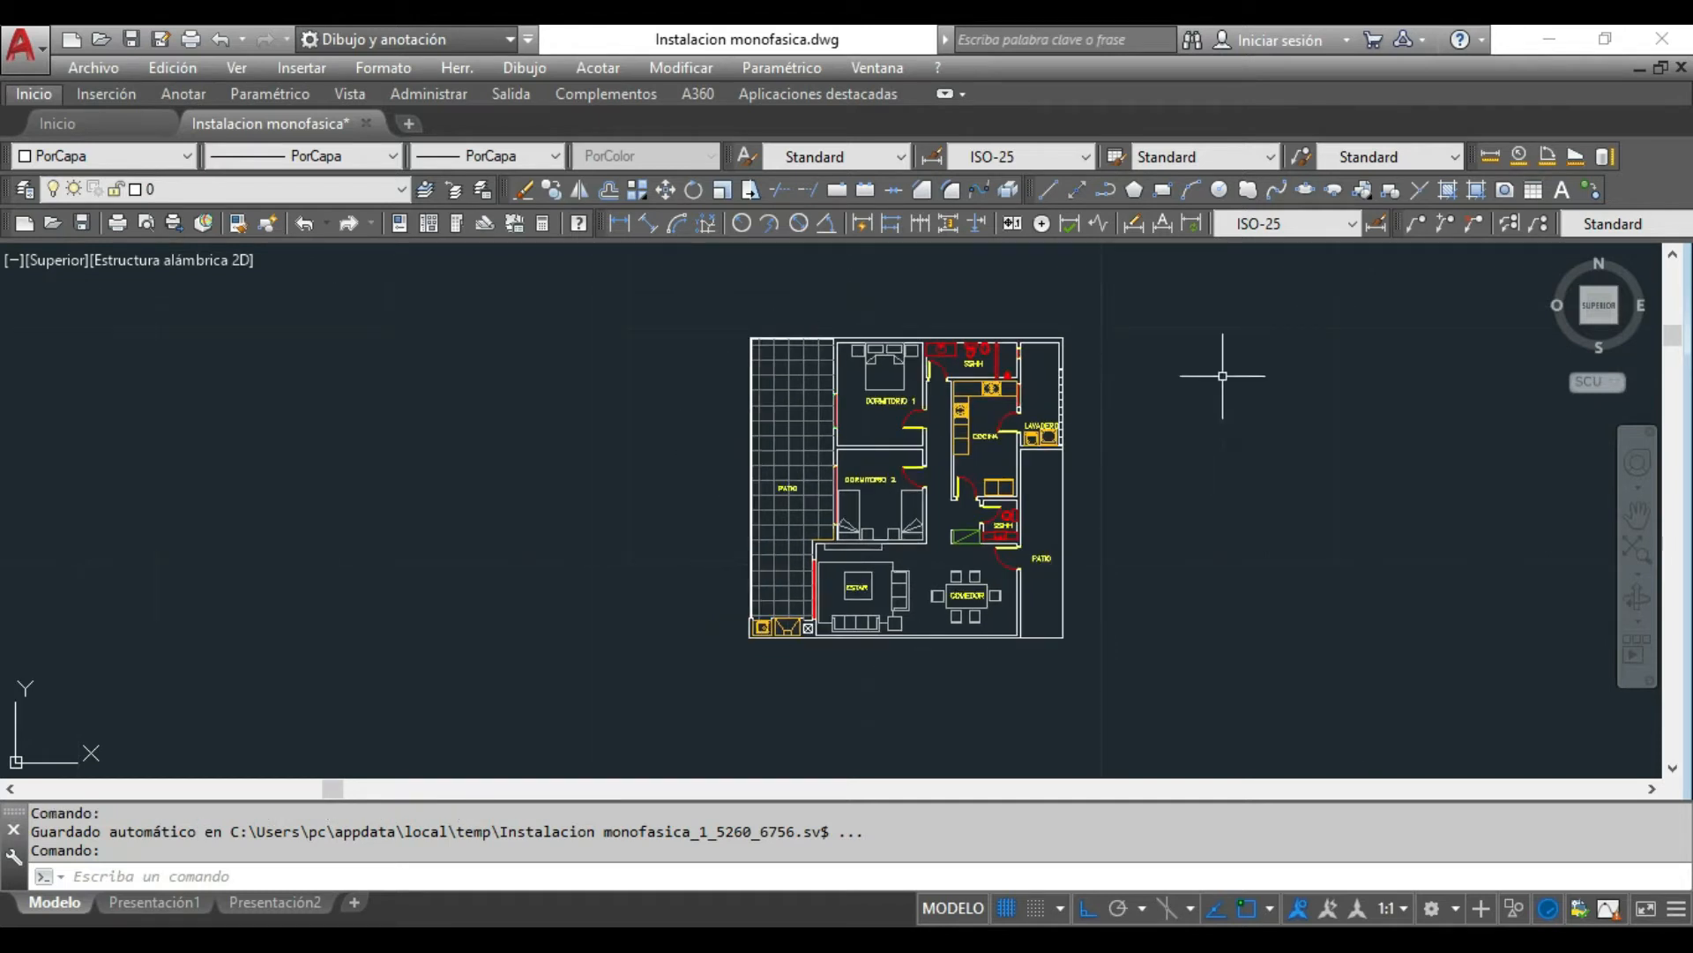
{"action": "scroll", "coordinate": [890, 364], "scroll_direction": "down", "scroll_amount": 5}
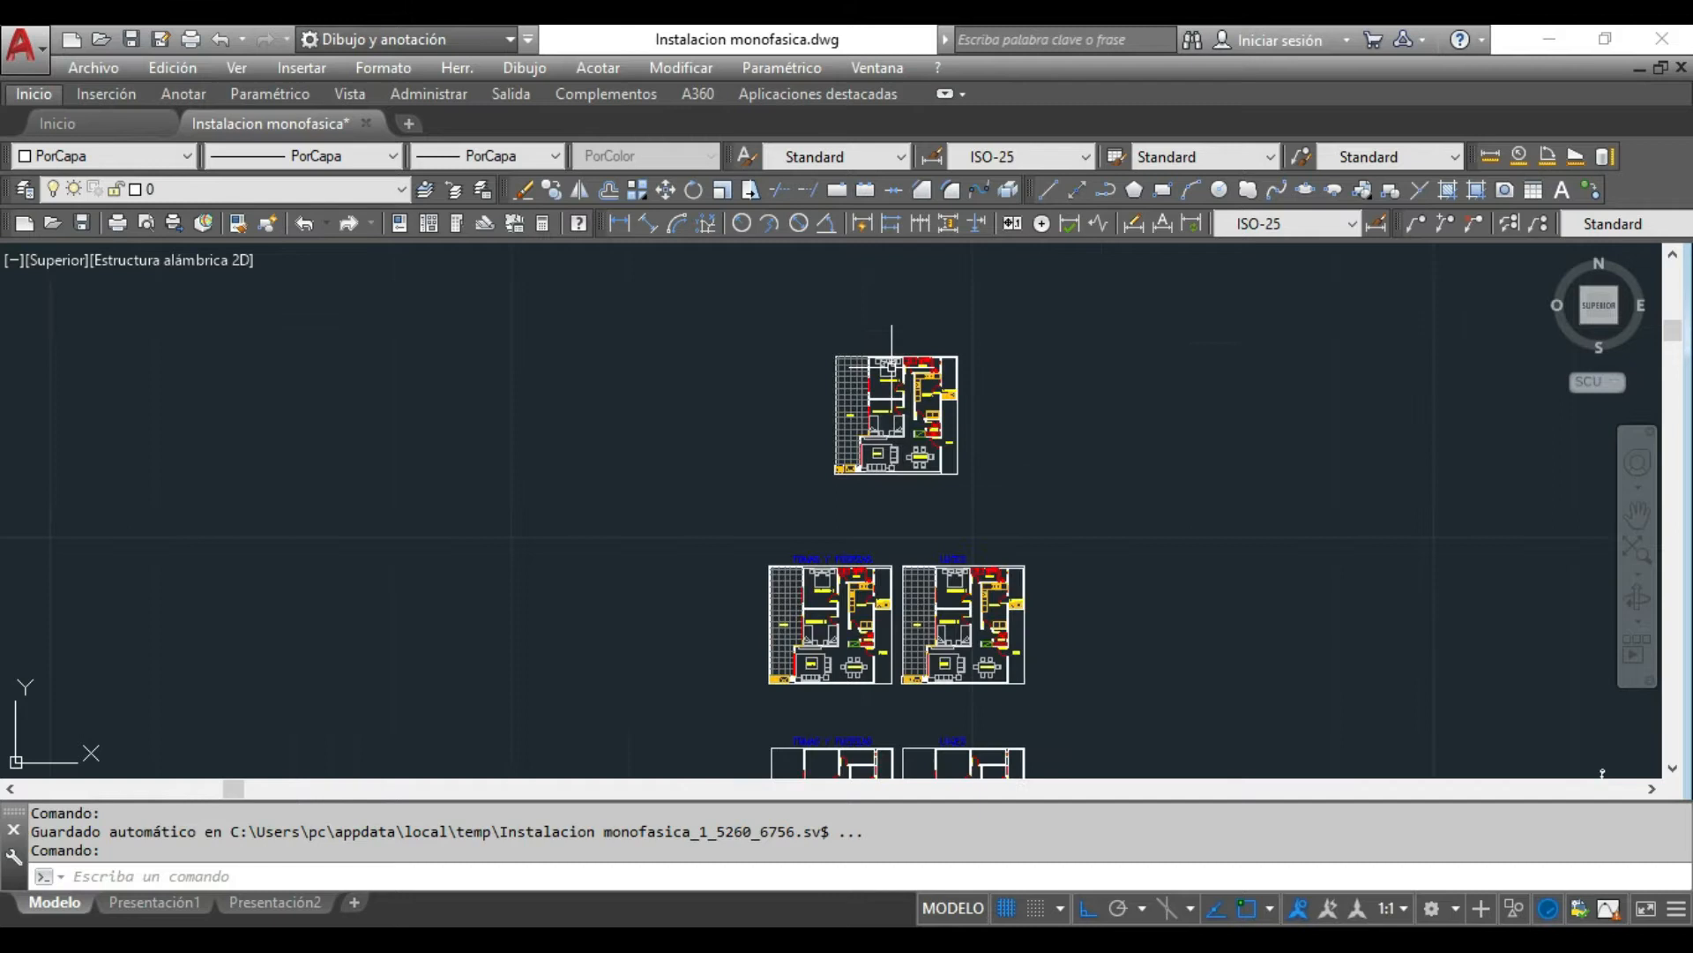
{"action": "scroll", "coordinate": [861, 698], "scroll_direction": "up", "scroll_amount": 4}
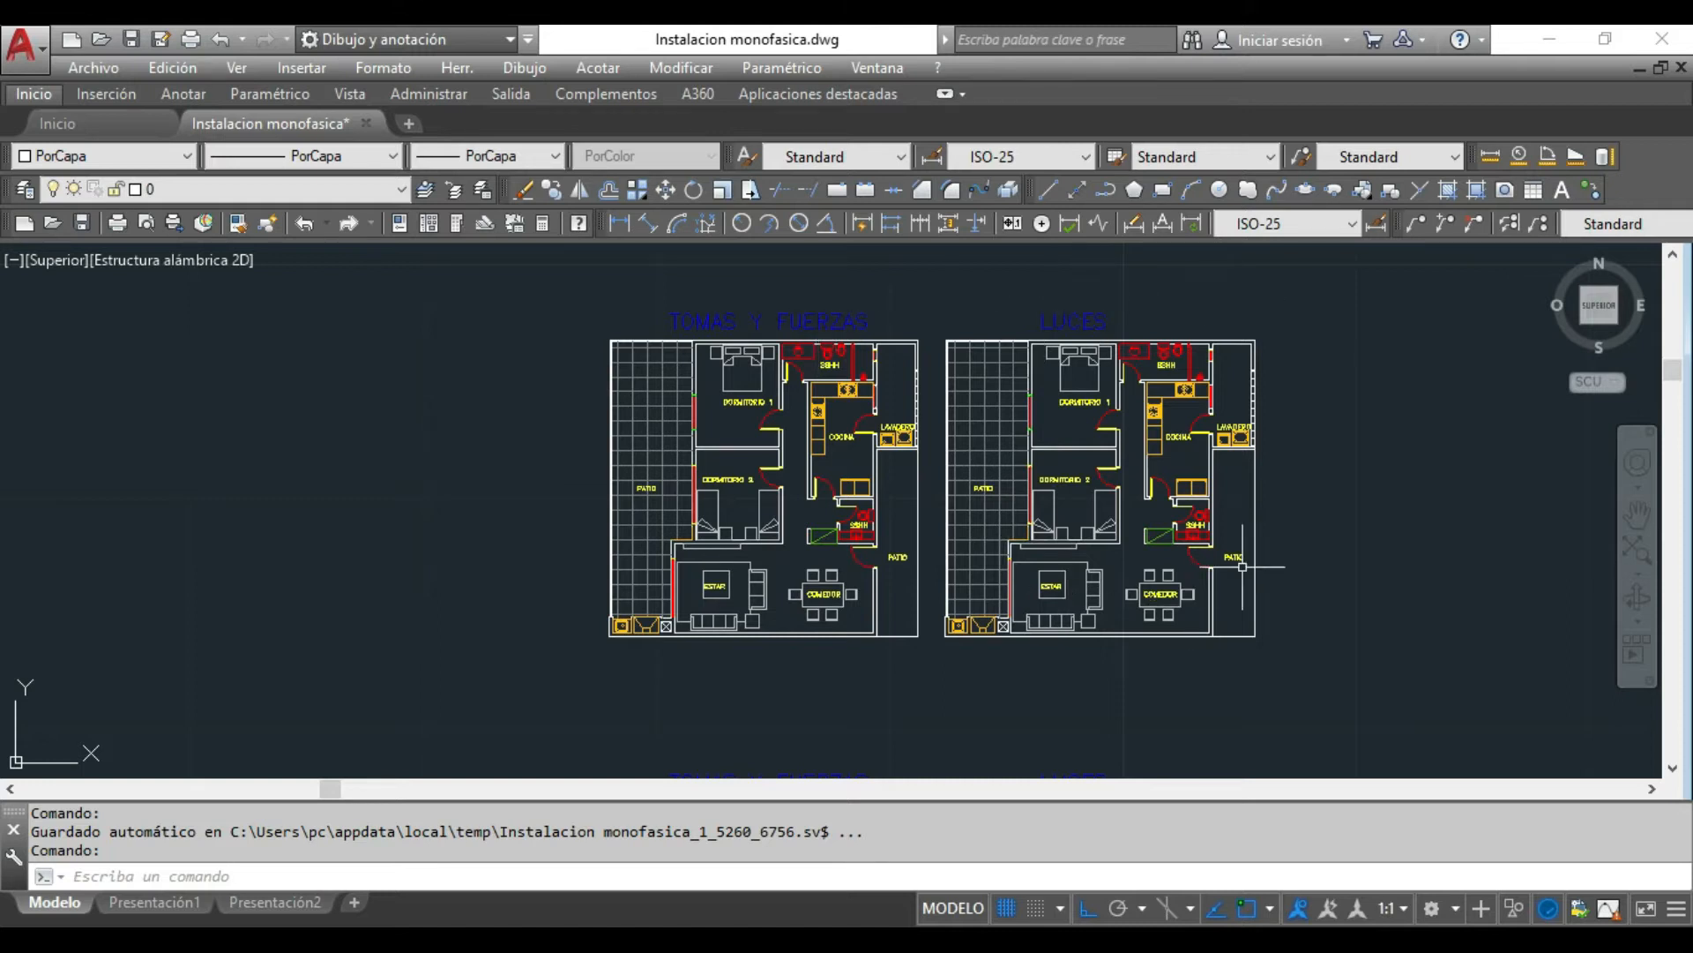
{"action": "scroll", "coordinate": [1262, 566], "scroll_direction": "up", "scroll_amount": 2}
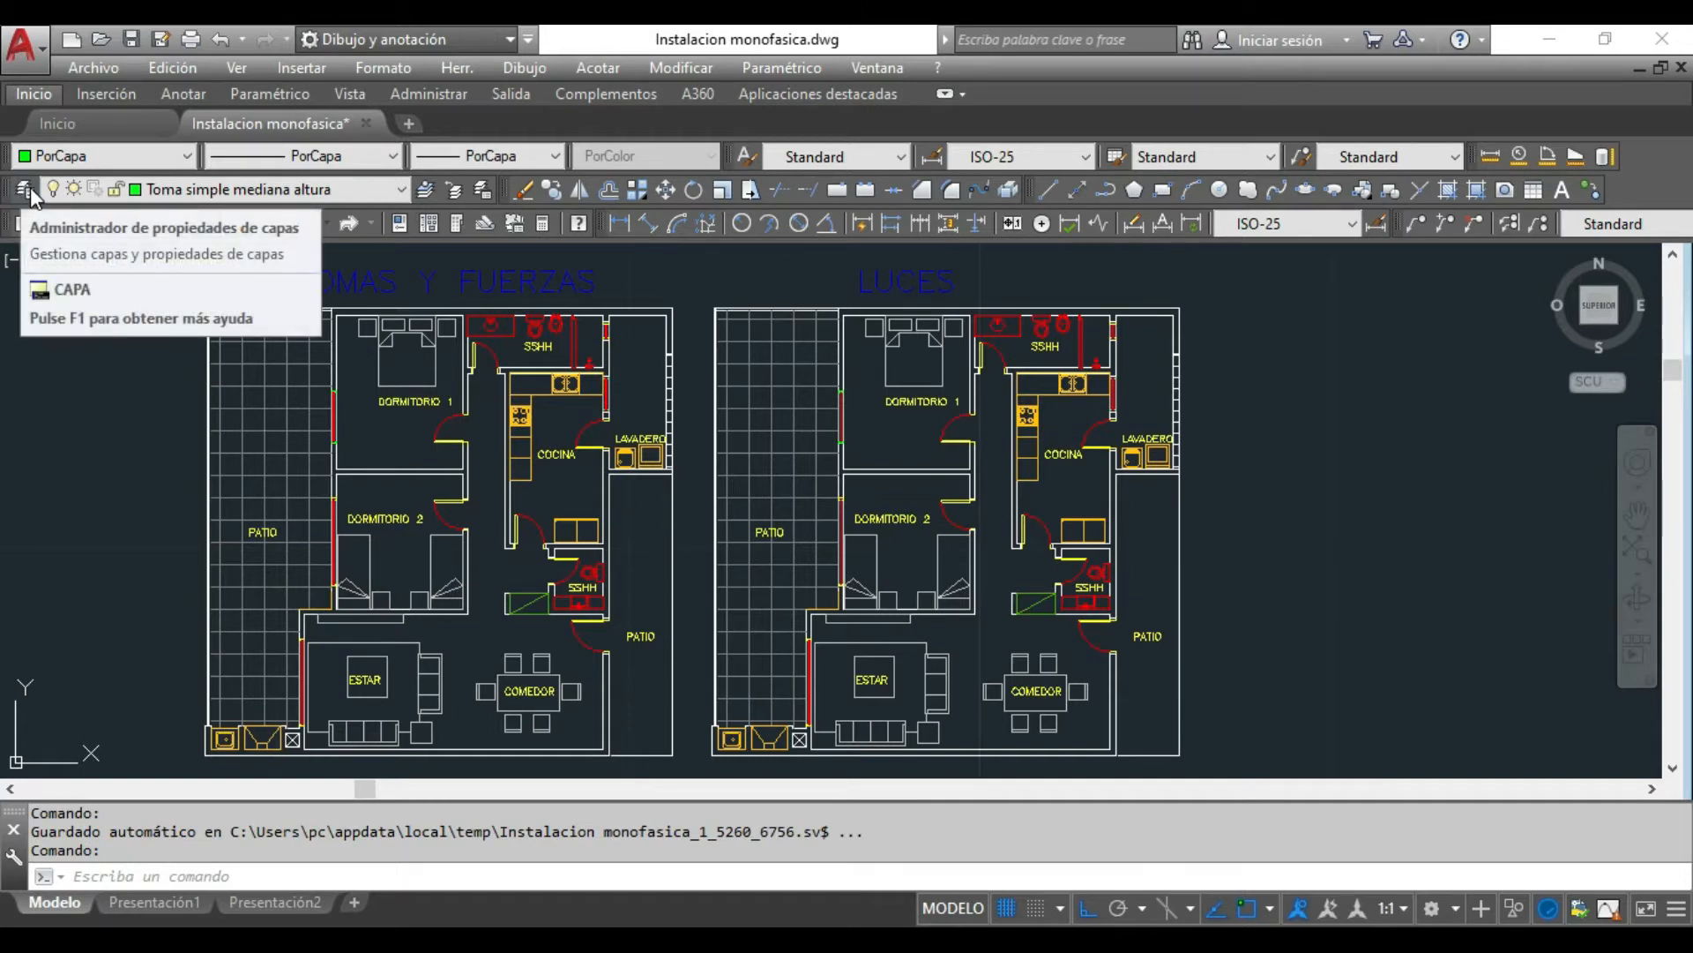
{"action": "left_click", "coordinate": [29, 189]}
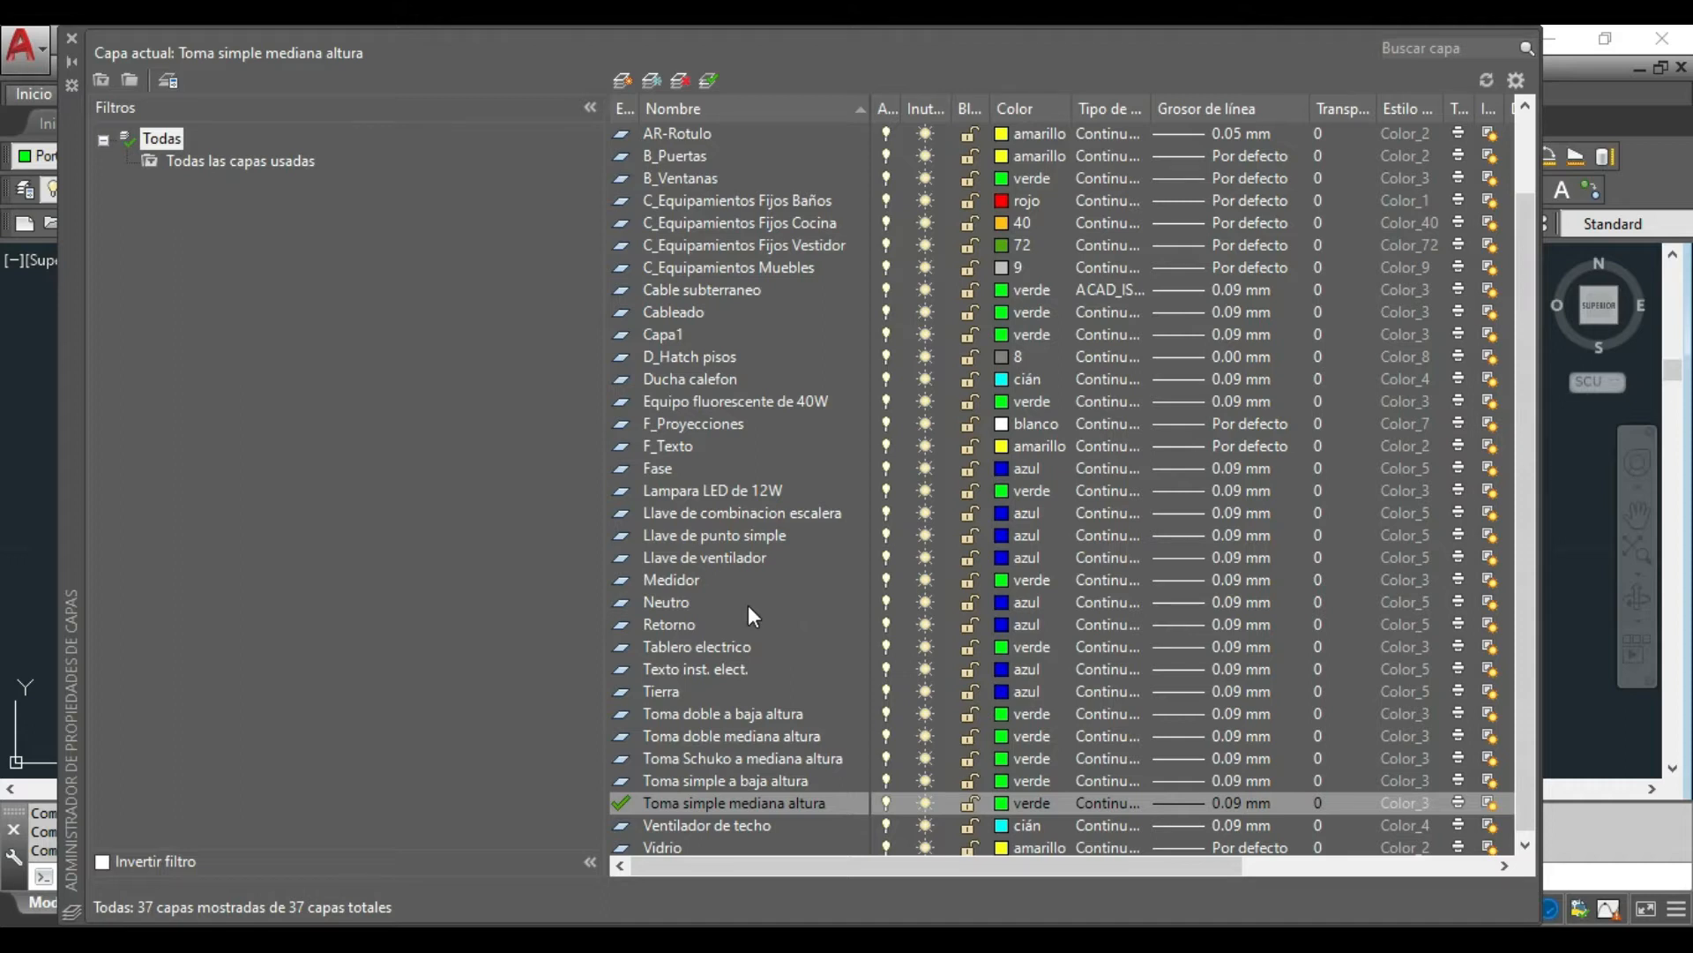
{"action": "scroll", "coordinate": [748, 613], "scroll_direction": "down", "scroll_amount": 1}
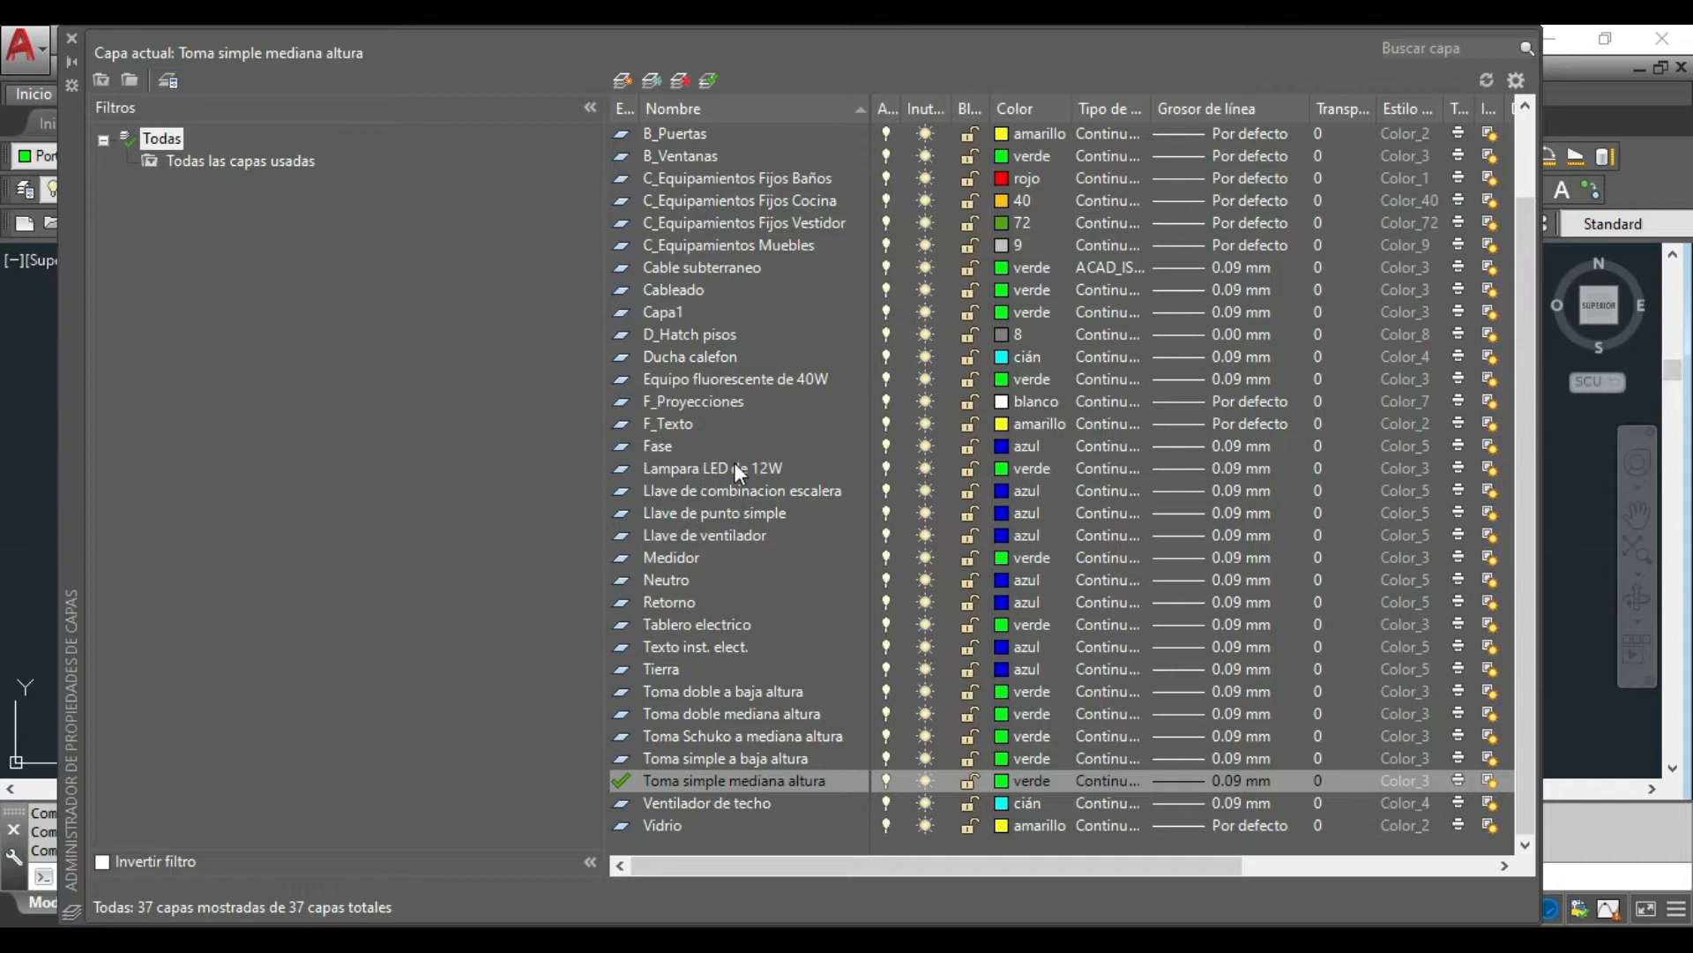
{"action": "left_click", "coordinate": [73, 38]}
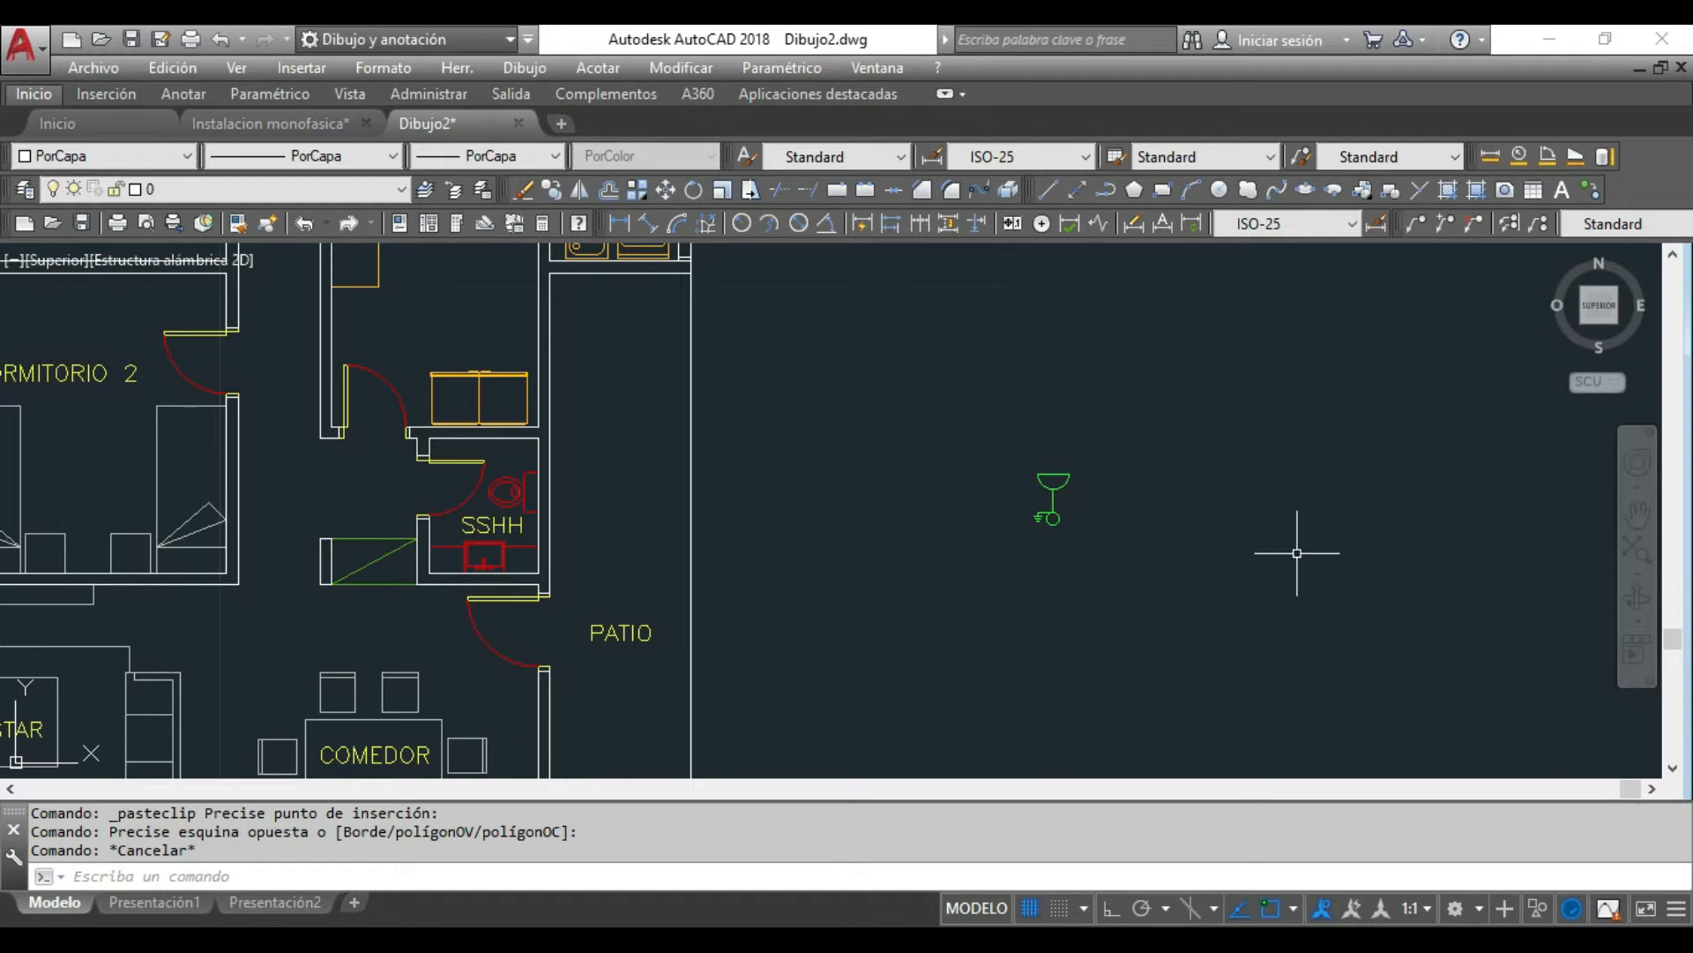
Step: Examine the green outlet symbol beside the floor plan, selecting its semicircle and circle to check their layer, and clear the selection
{"action": "scroll", "coordinate": [1283, 529], "scroll_direction": "down", "scroll_amount": 5}
{"action": "scroll", "coordinate": [1119, 484], "scroll_direction": "up", "scroll_amount": 5}
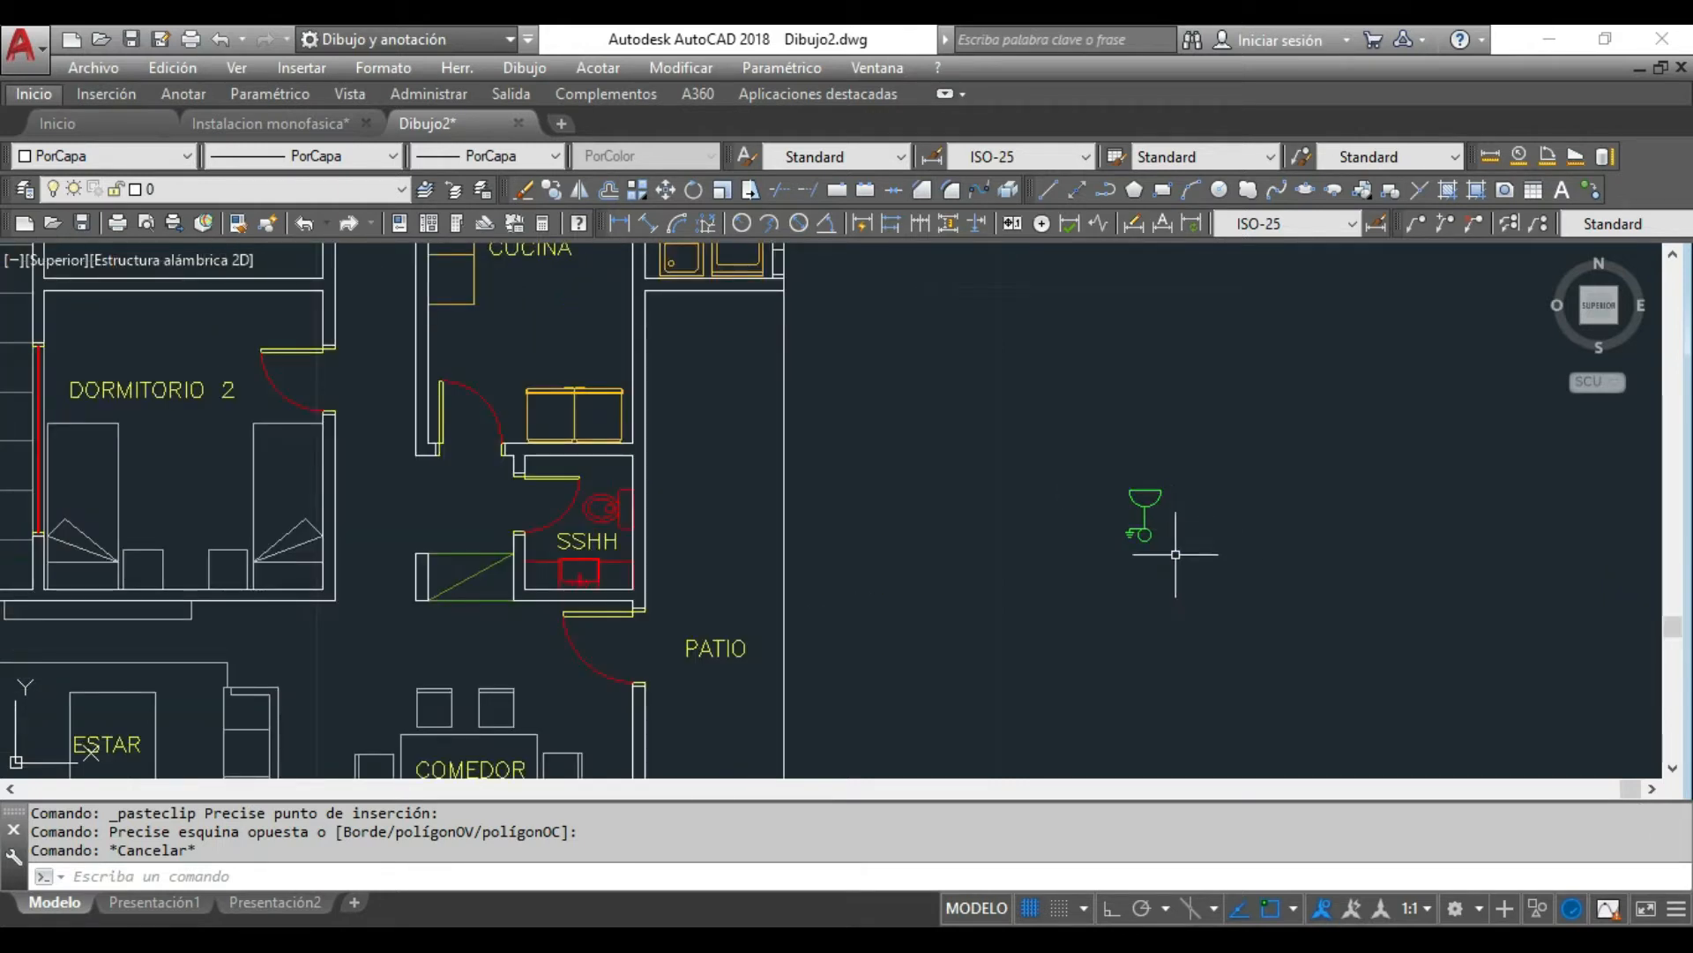
{"action": "scroll", "coordinate": [1103, 516], "scroll_direction": "up", "scroll_amount": 3}
{"action": "scroll", "coordinate": [1114, 510], "scroll_direction": "down", "scroll_amount": 3}
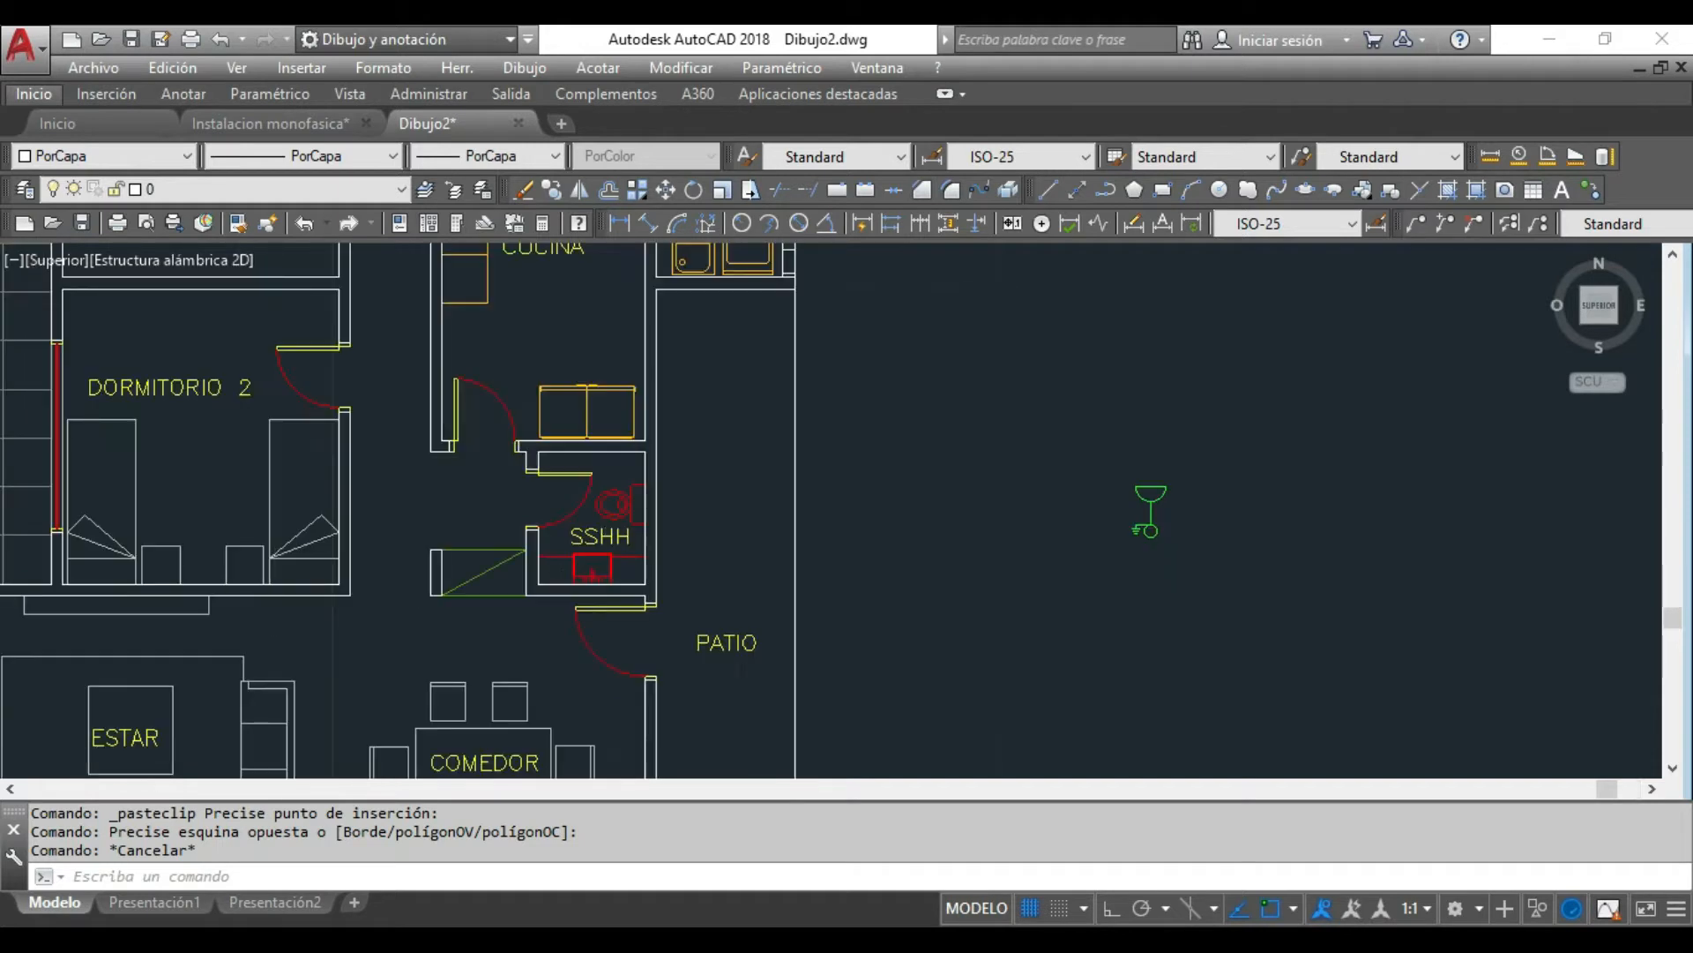
{"action": "scroll", "coordinate": [261, 586], "scroll_direction": "up", "scroll_amount": 2}
{"action": "scroll", "coordinate": [239, 582], "scroll_direction": "down", "scroll_amount": 2}
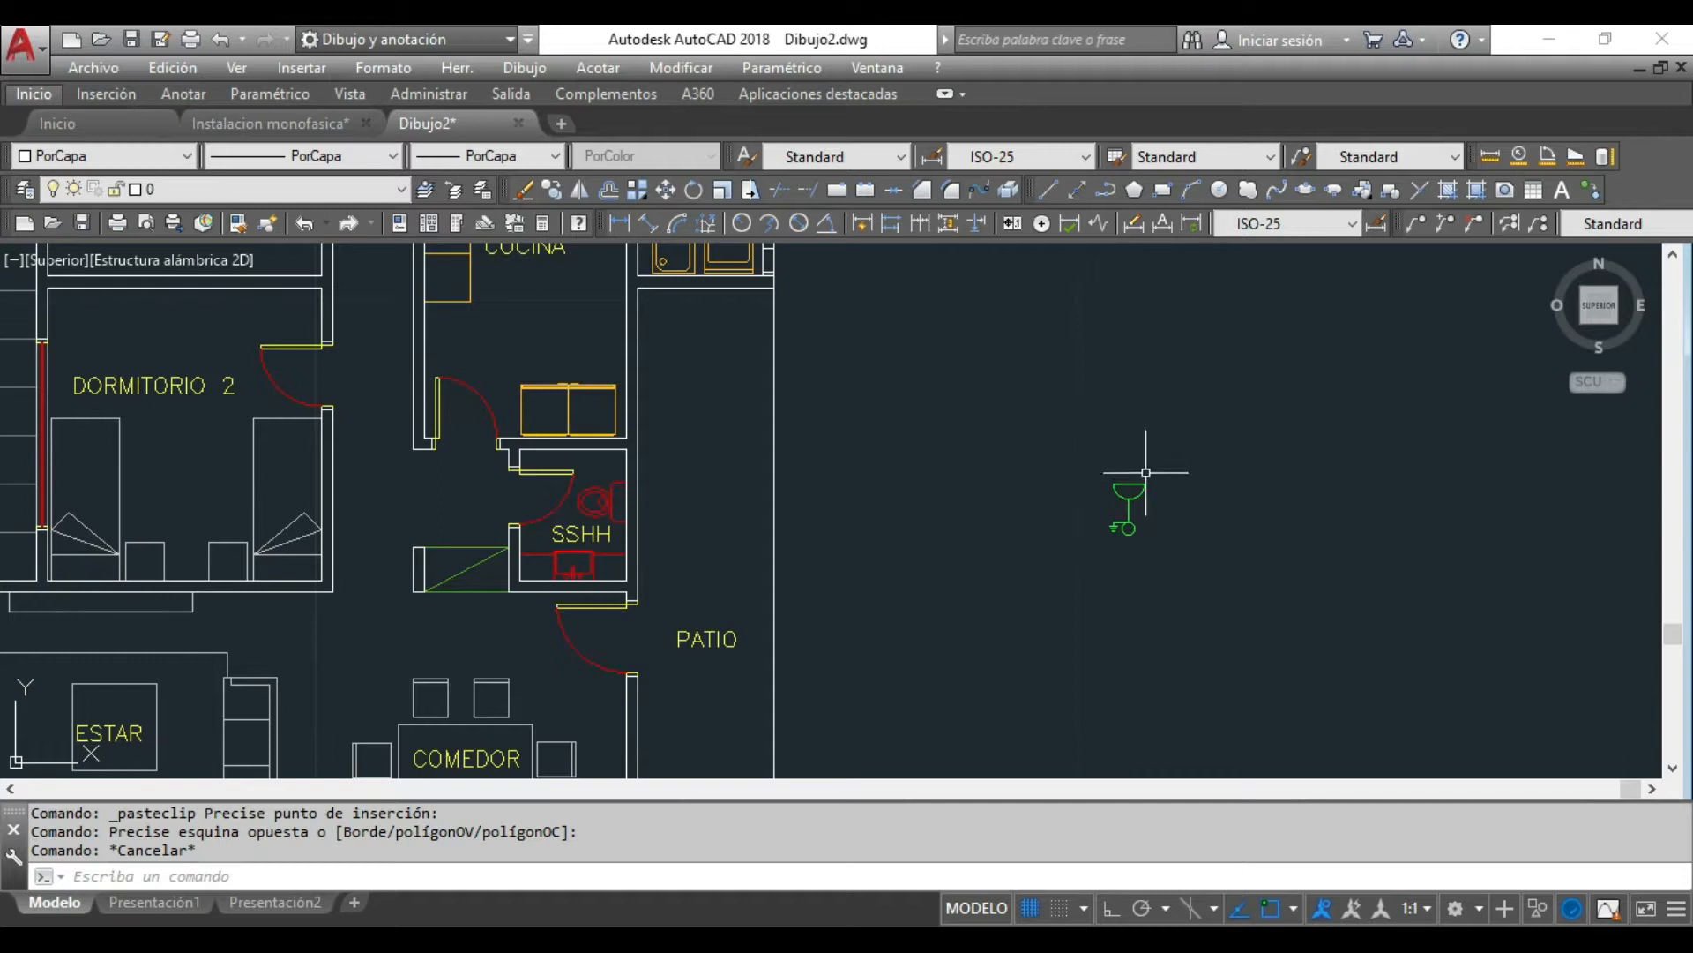
{"action": "scroll", "coordinate": [1127, 484], "scroll_direction": "up", "scroll_amount": 3}
{"action": "left_click", "coordinate": [1162, 503]}
{"action": "left_click", "coordinate": [1120, 467]}
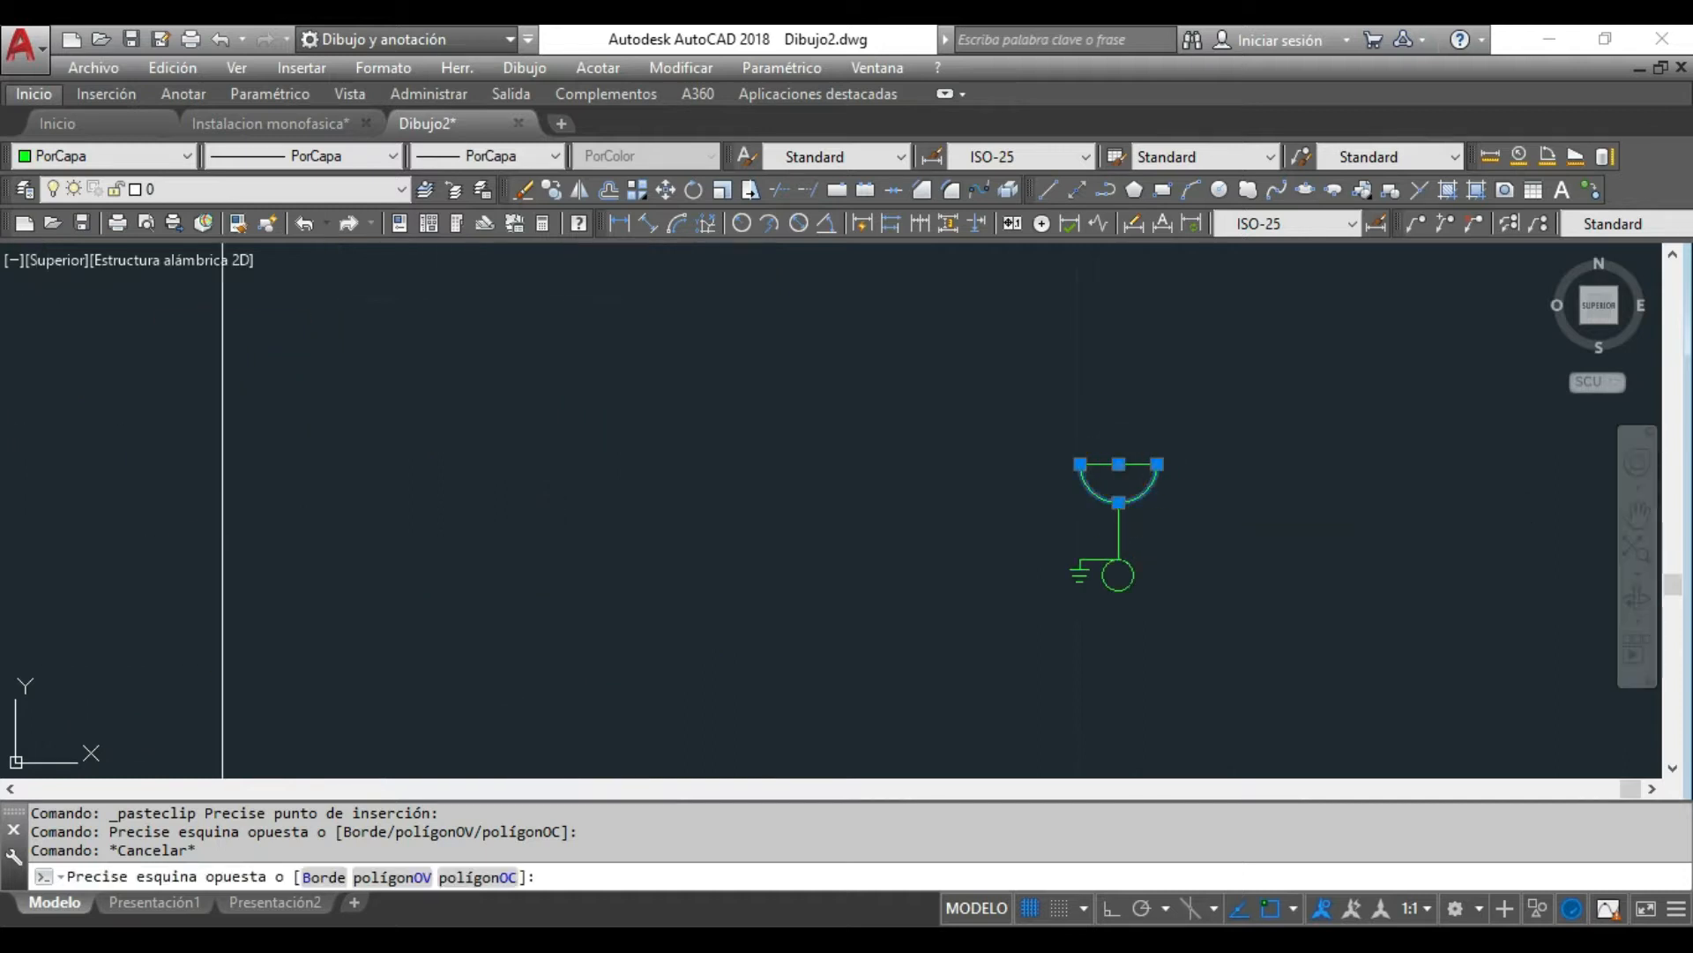
{"action": "left_click", "coordinate": [1123, 581]}
{"action": "left_click", "coordinate": [1134, 583]}
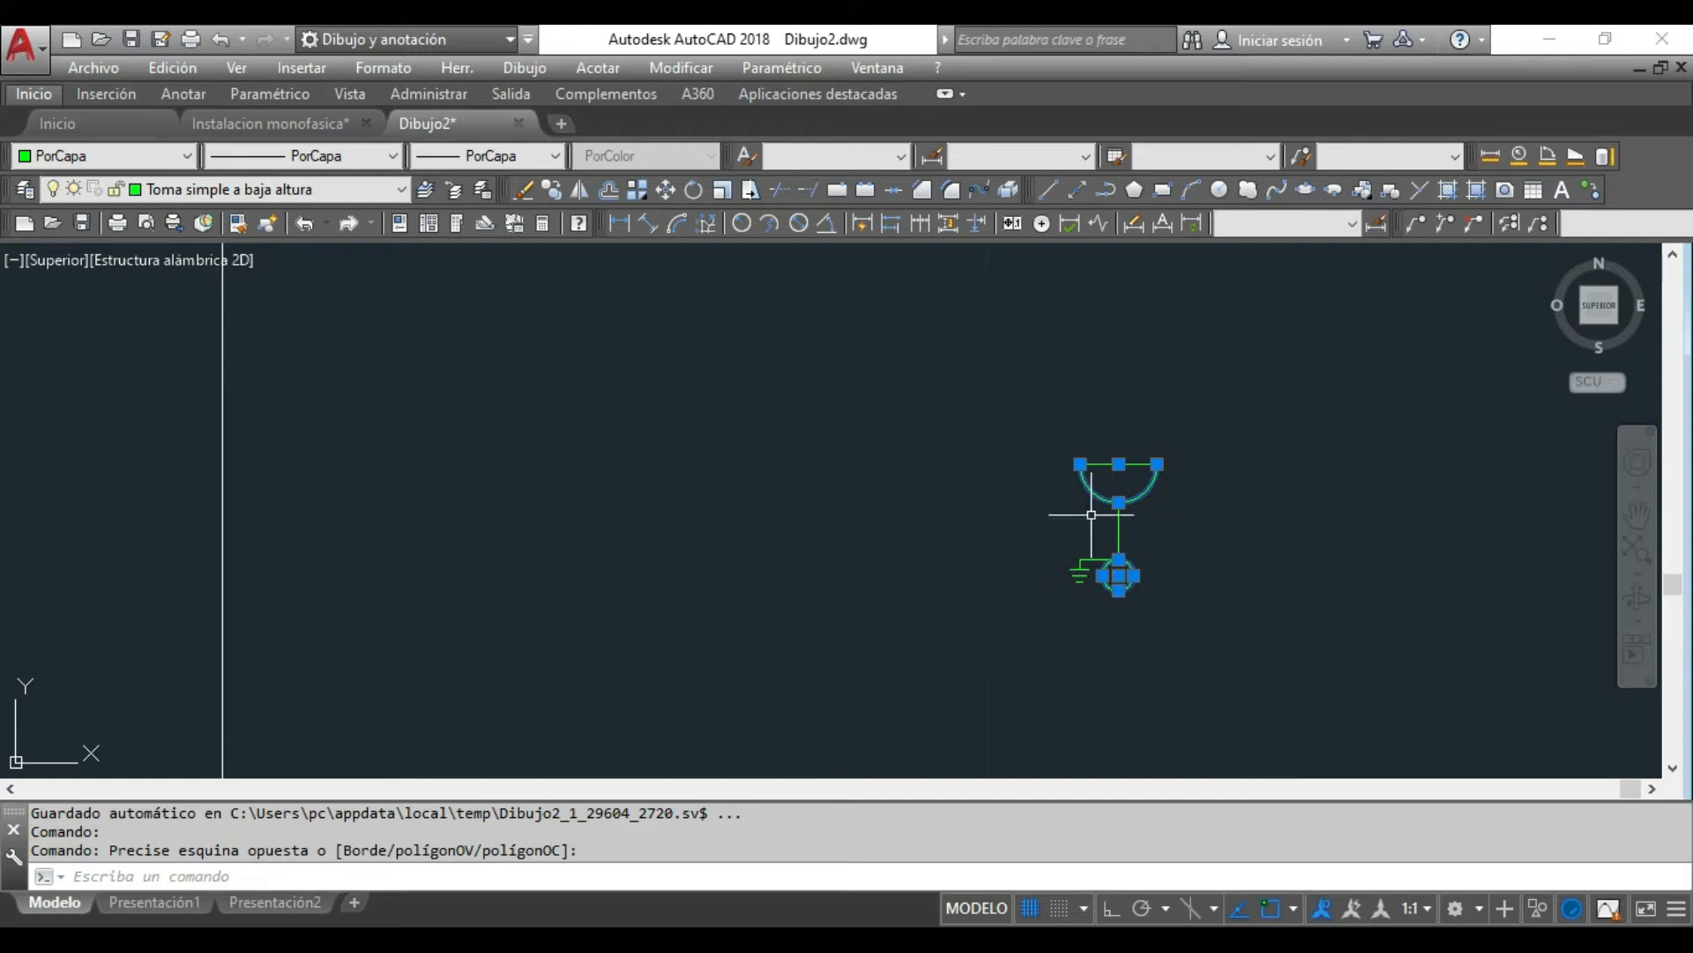
{"action": "scroll", "coordinate": [1103, 507], "scroll_direction": "down", "scroll_amount": 5}
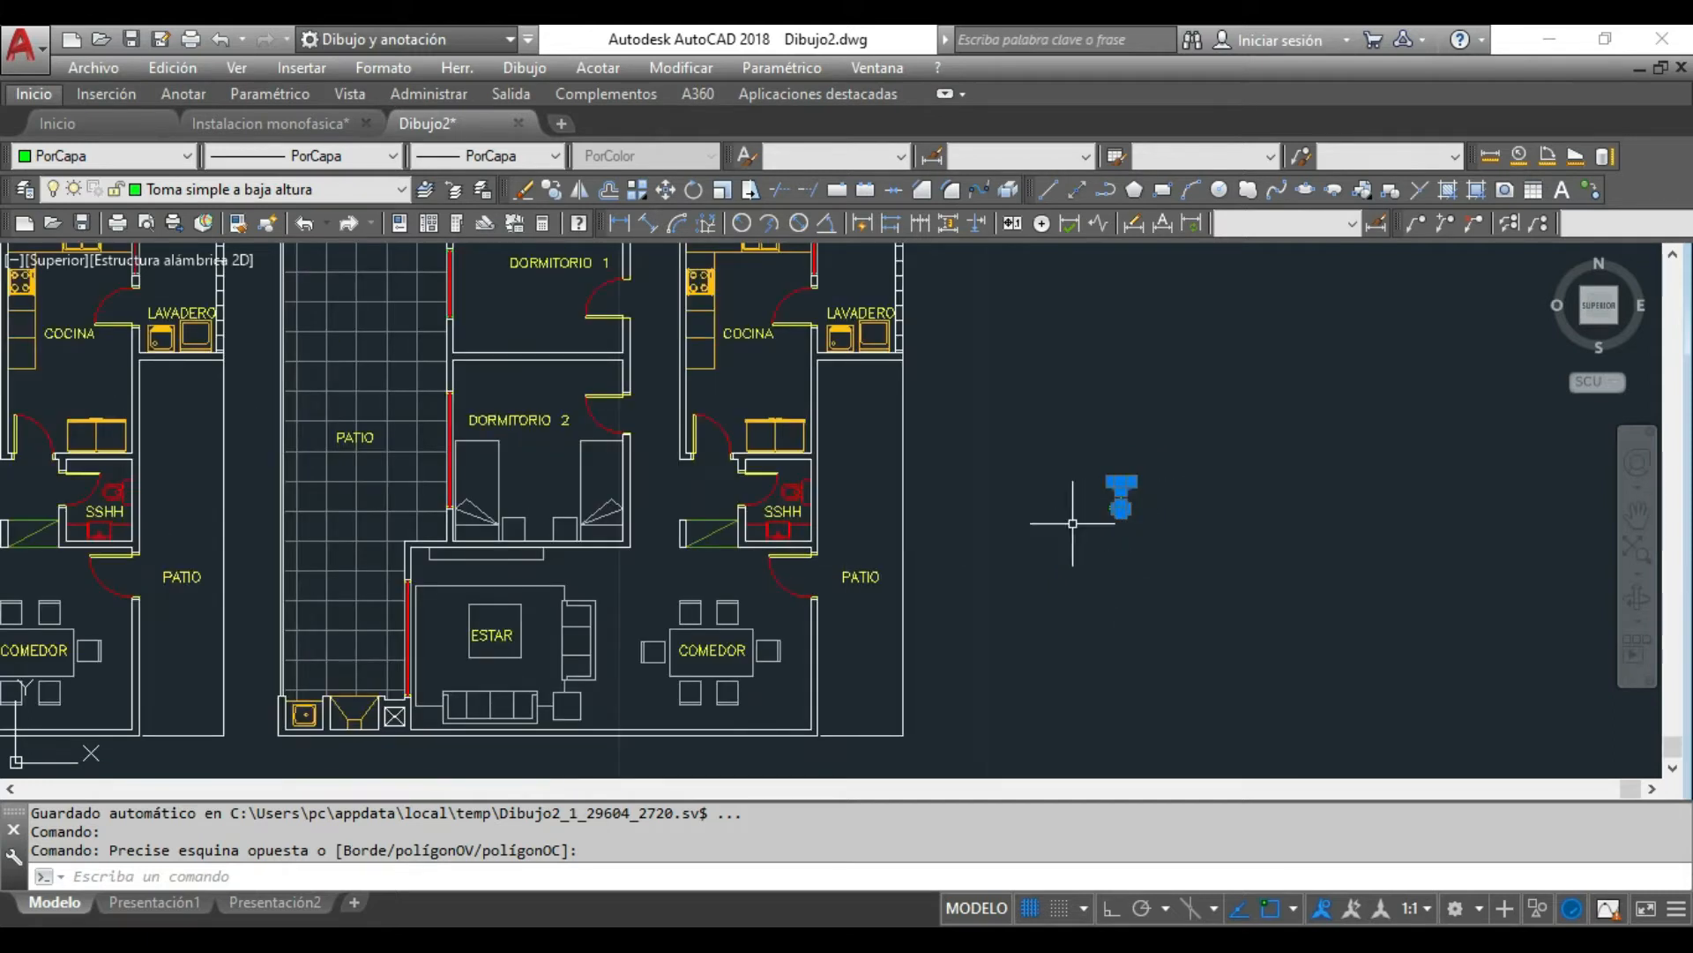
{"action": "scroll", "coordinate": [1072, 523], "scroll_direction": "up", "scroll_amount": 5}
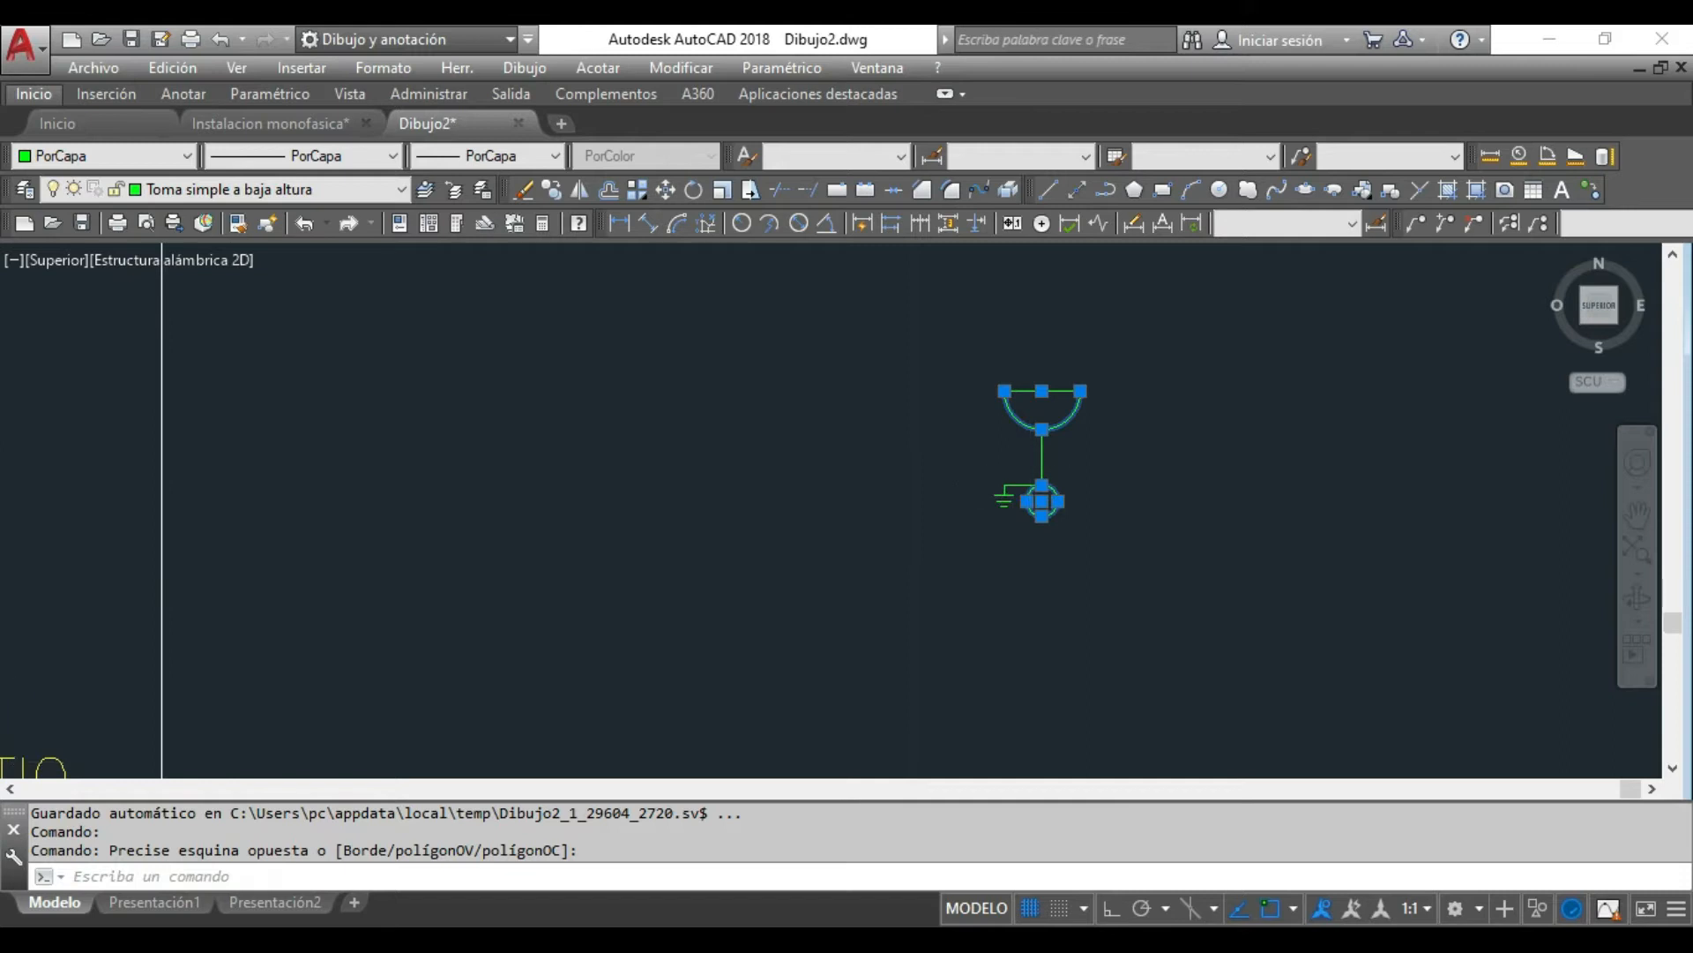
{"action": "scroll", "coordinate": [1031, 467], "scroll_direction": "down", "scroll_amount": 2}
{"action": "scroll", "coordinate": [979, 495], "scroll_direction": "down", "scroll_amount": 2}
{"action": "scroll", "coordinate": [670, 506], "scroll_direction": "up", "scroll_amount": 2}
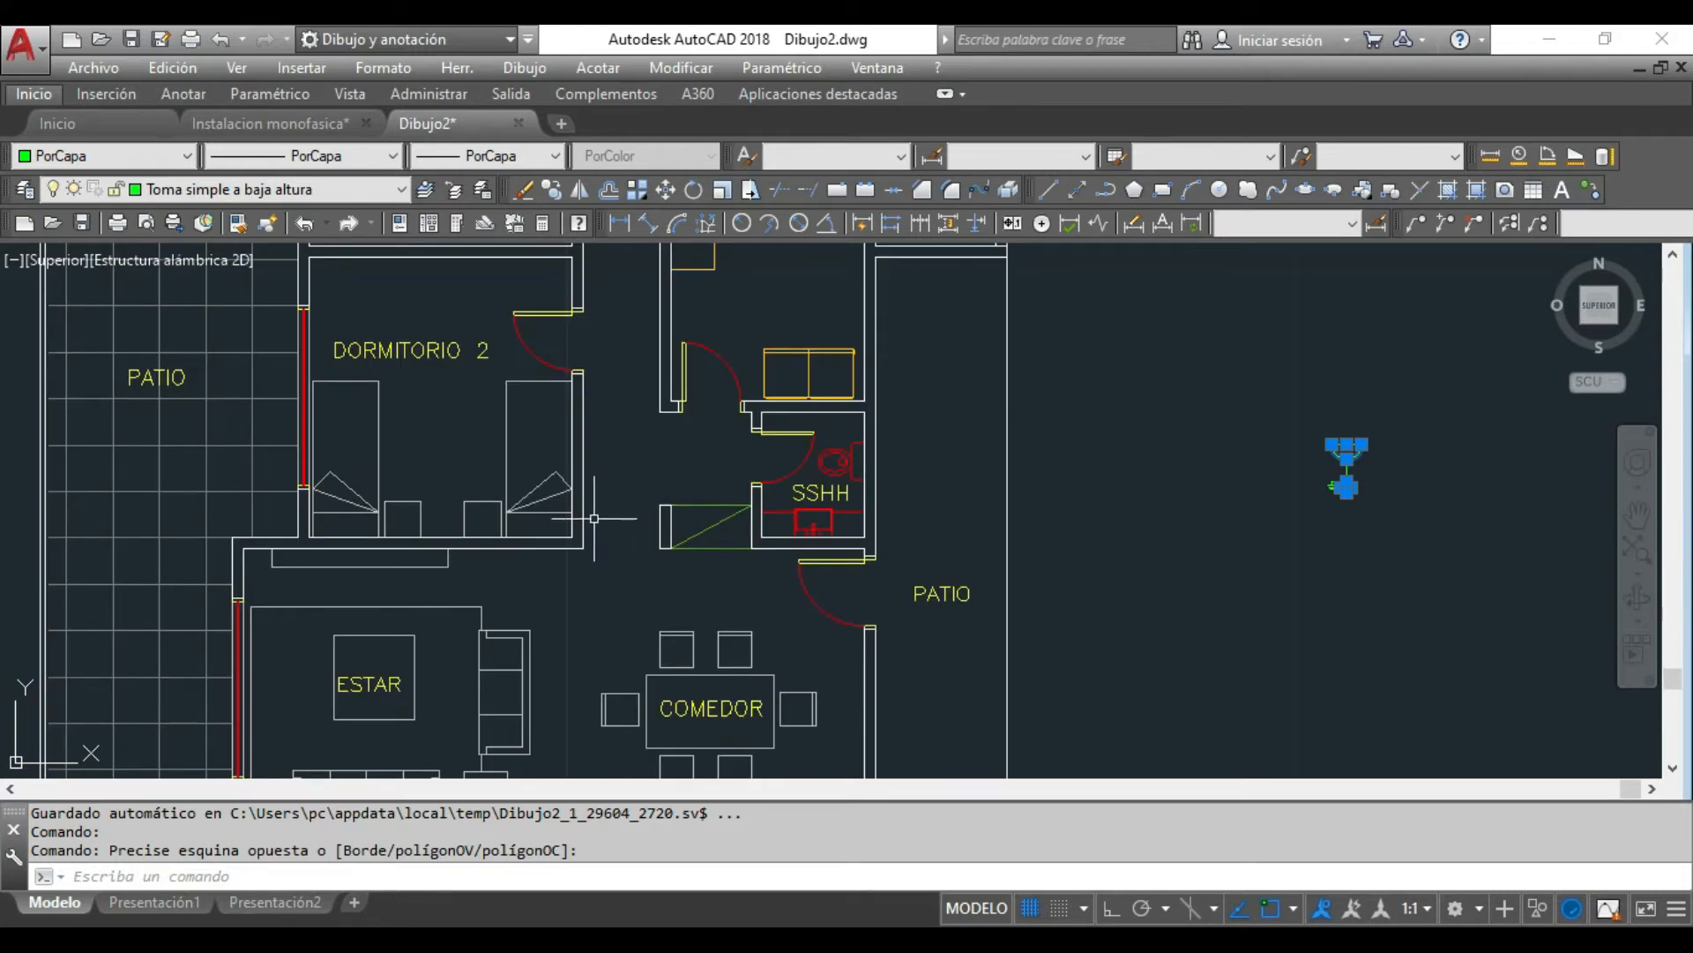
{"action": "scroll", "coordinate": [1367, 466], "scroll_direction": "up", "scroll_amount": 2}
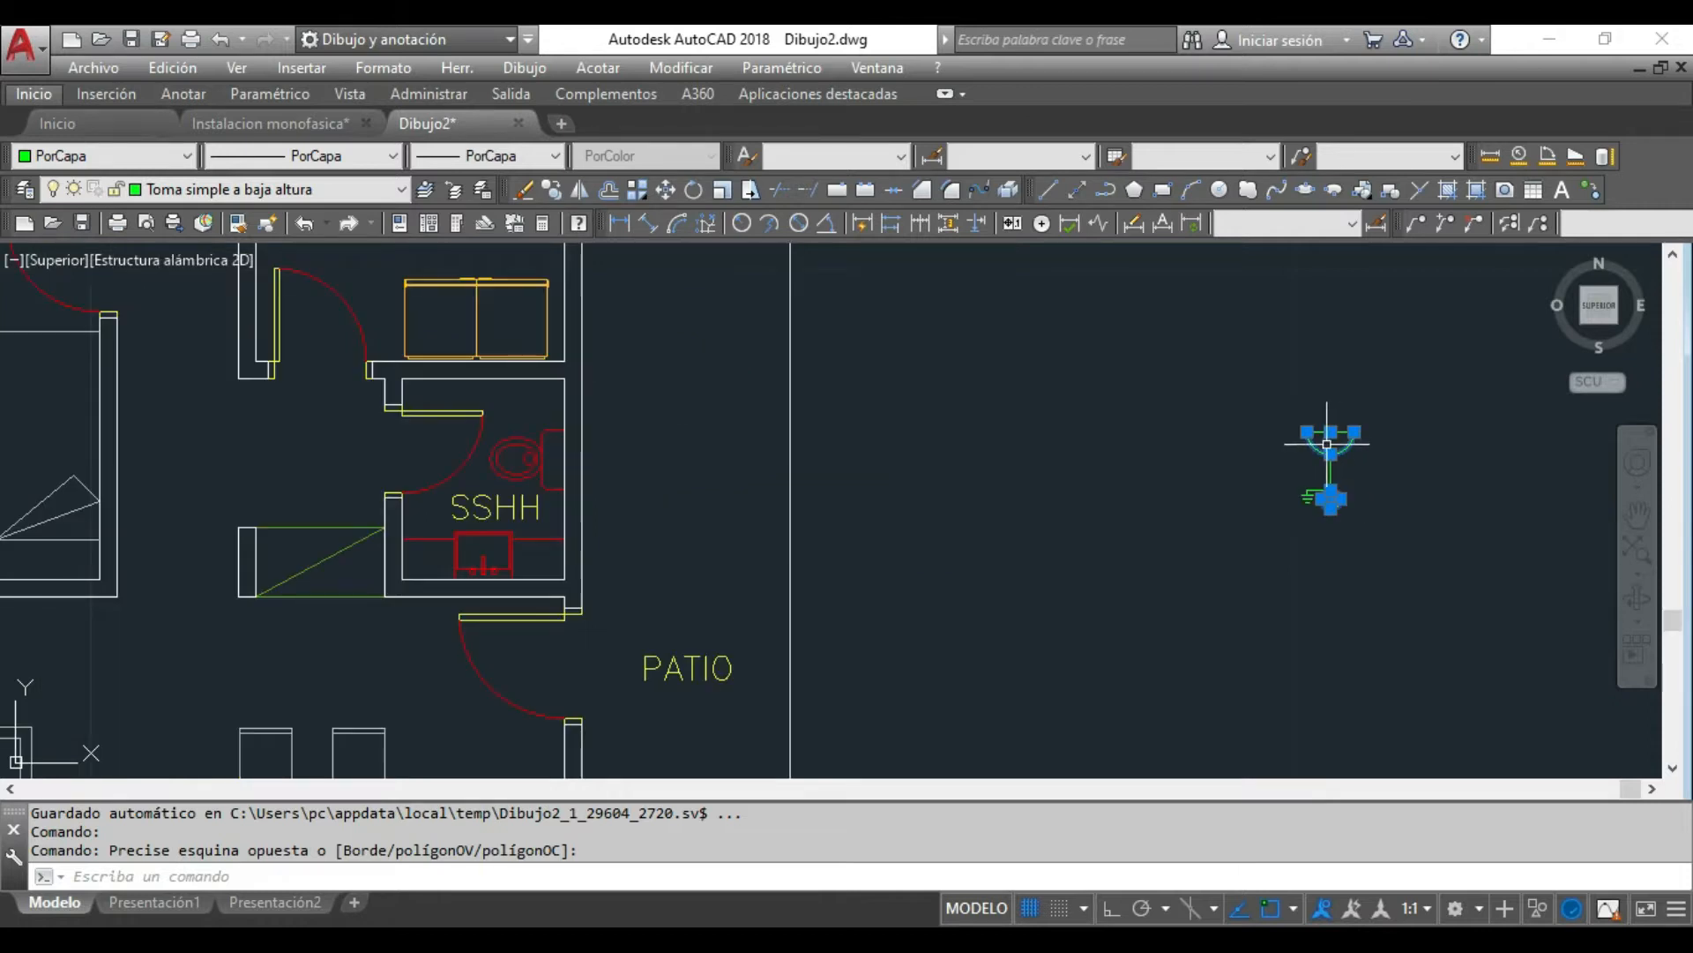
{"action": "scroll", "coordinate": [1327, 443], "scroll_direction": "down", "scroll_amount": 2}
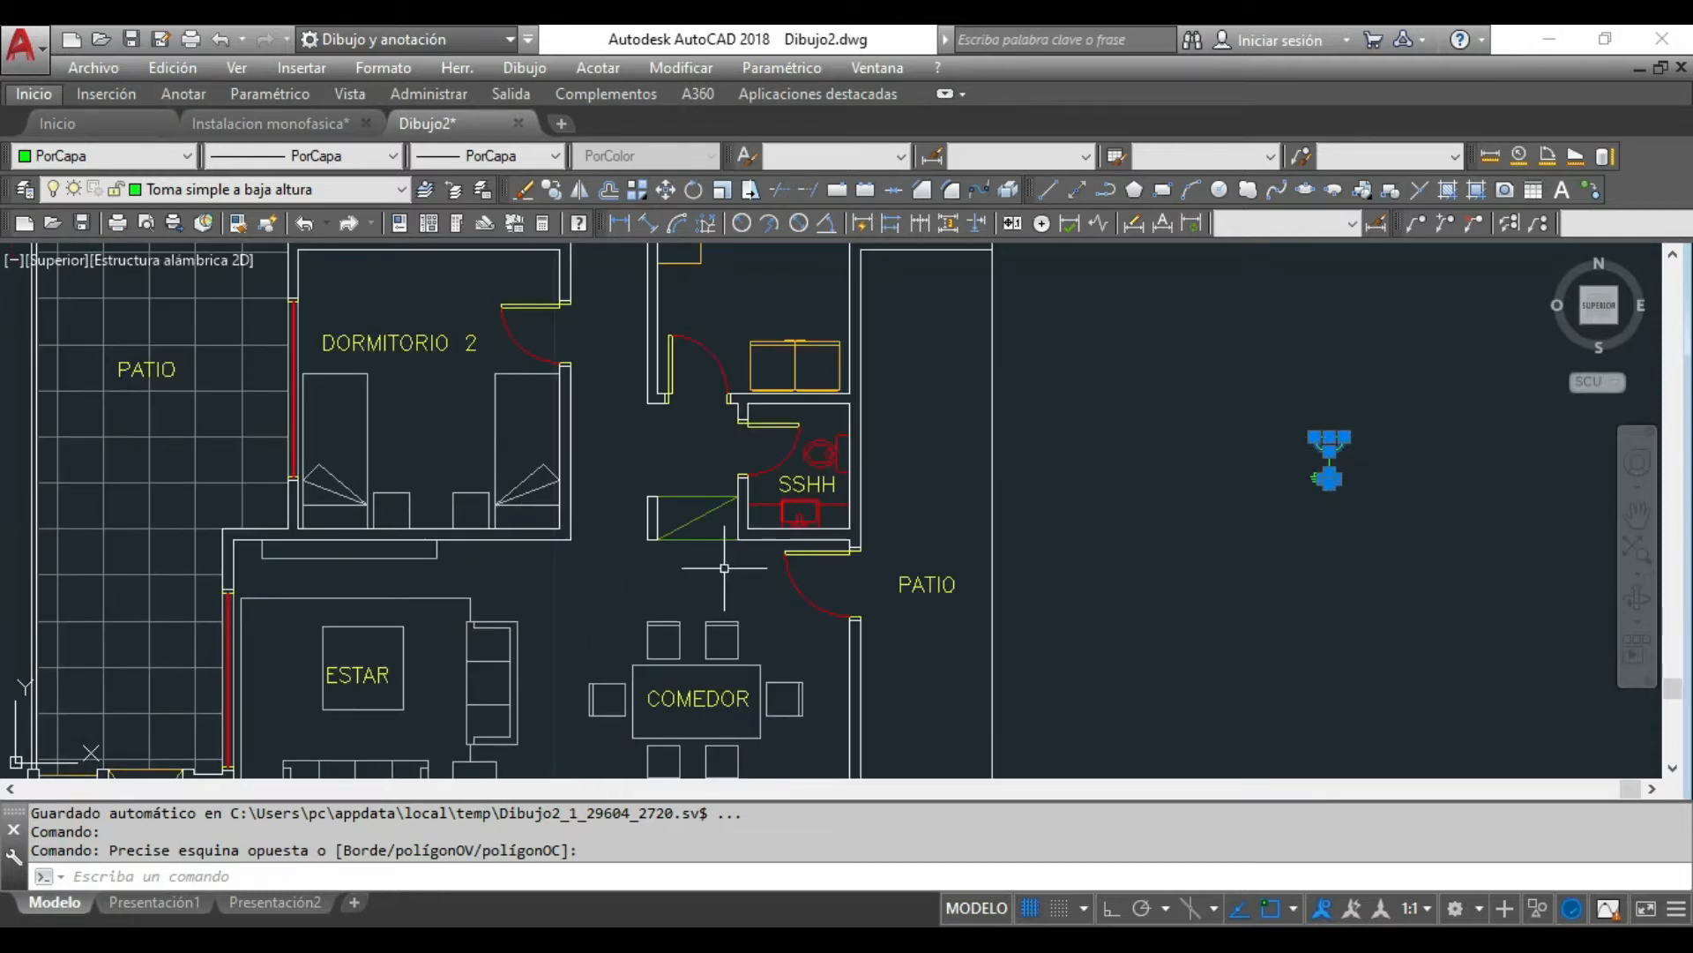
{"action": "key", "text": "Escape"}
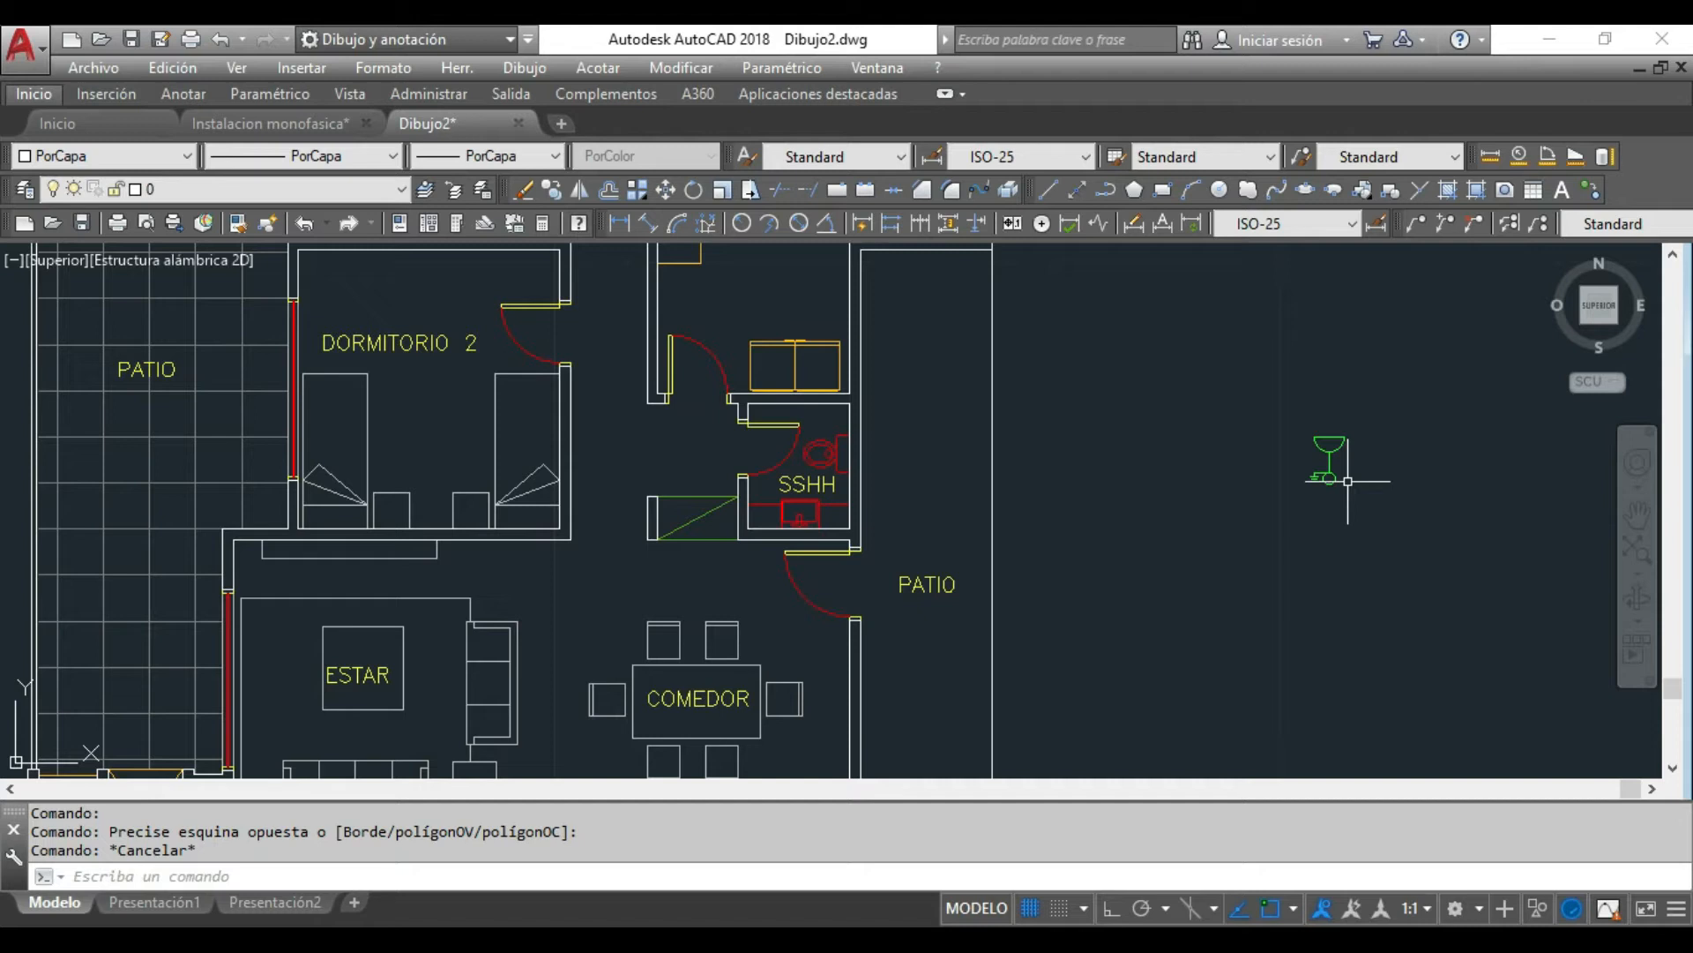
{"action": "scroll", "coordinate": [1323, 444], "scroll_direction": "up", "scroll_amount": 2}
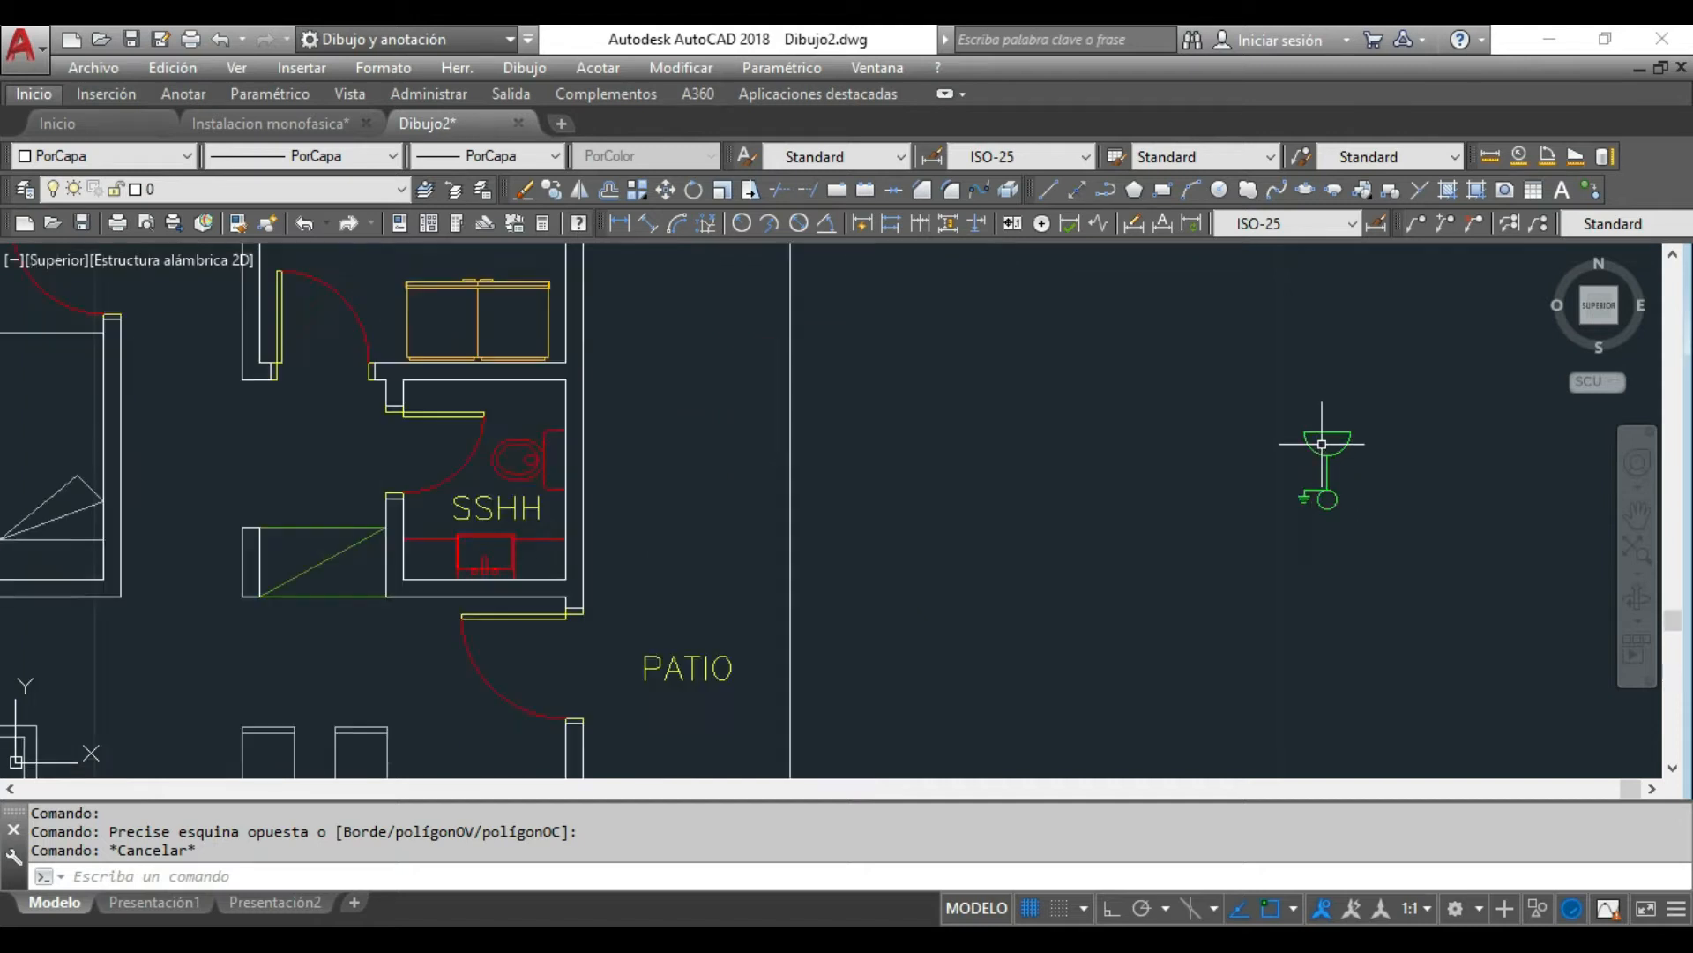
{"action": "scroll", "coordinate": [1322, 444], "scroll_direction": "down", "scroll_amount": 2}
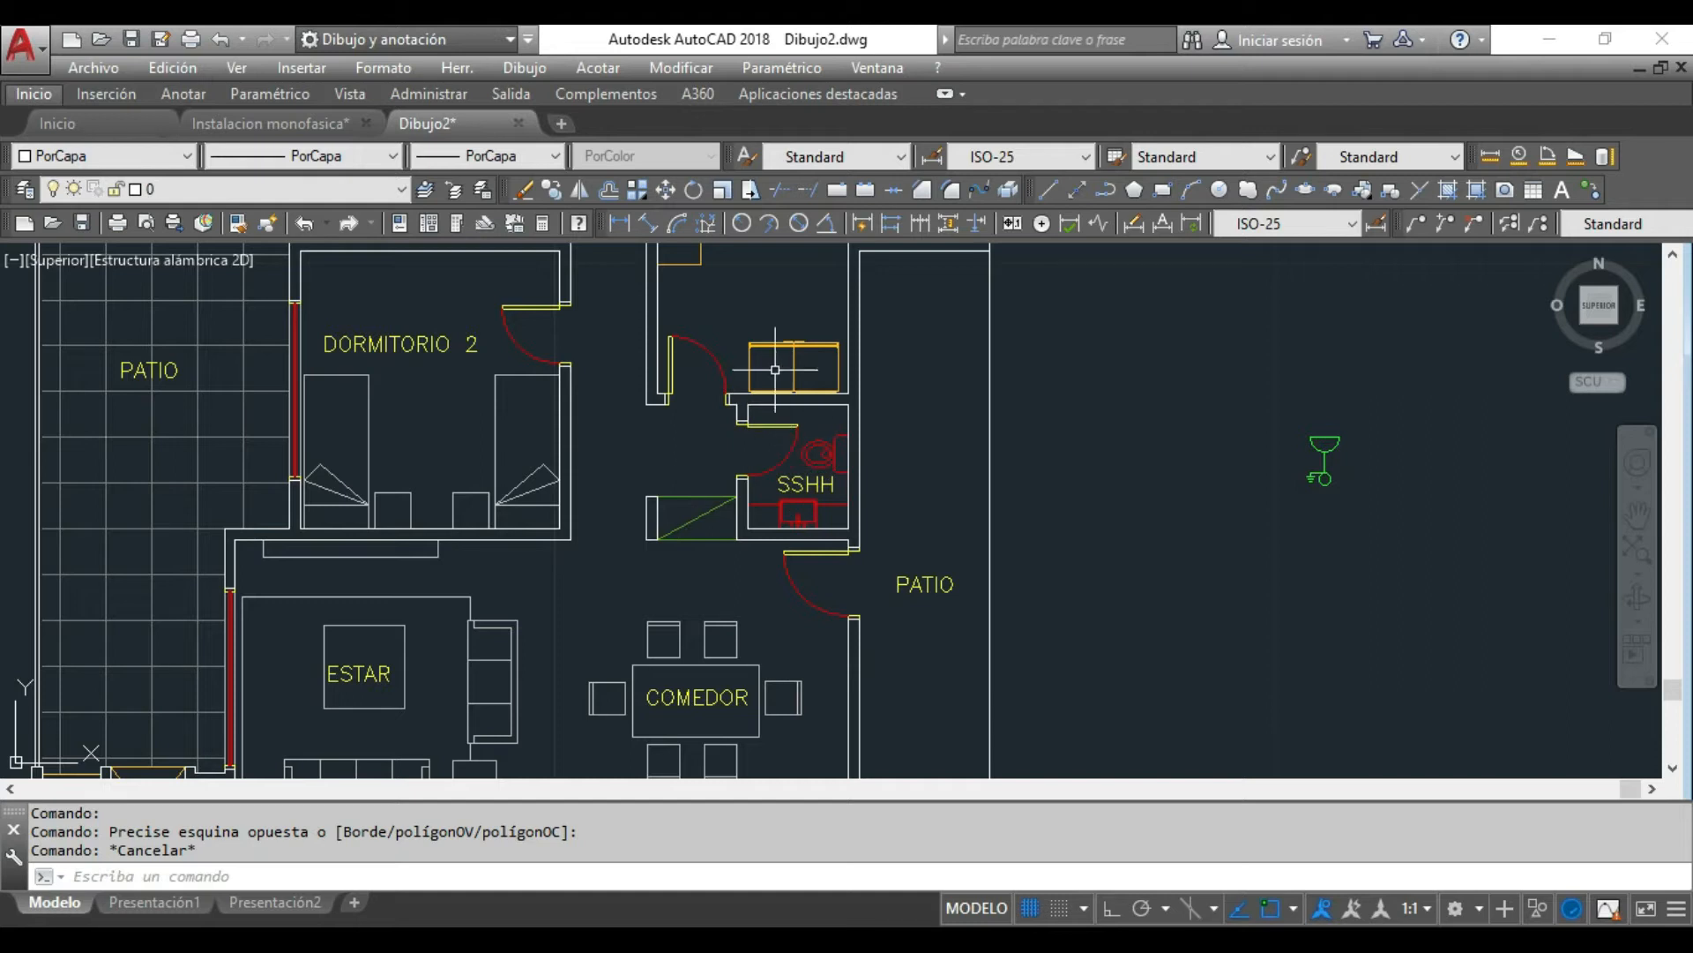
{"action": "scroll", "coordinate": [775, 365], "scroll_direction": "up", "scroll_amount": 2}
{"action": "scroll", "coordinate": [776, 365], "scroll_direction": "down", "scroll_amount": 3}
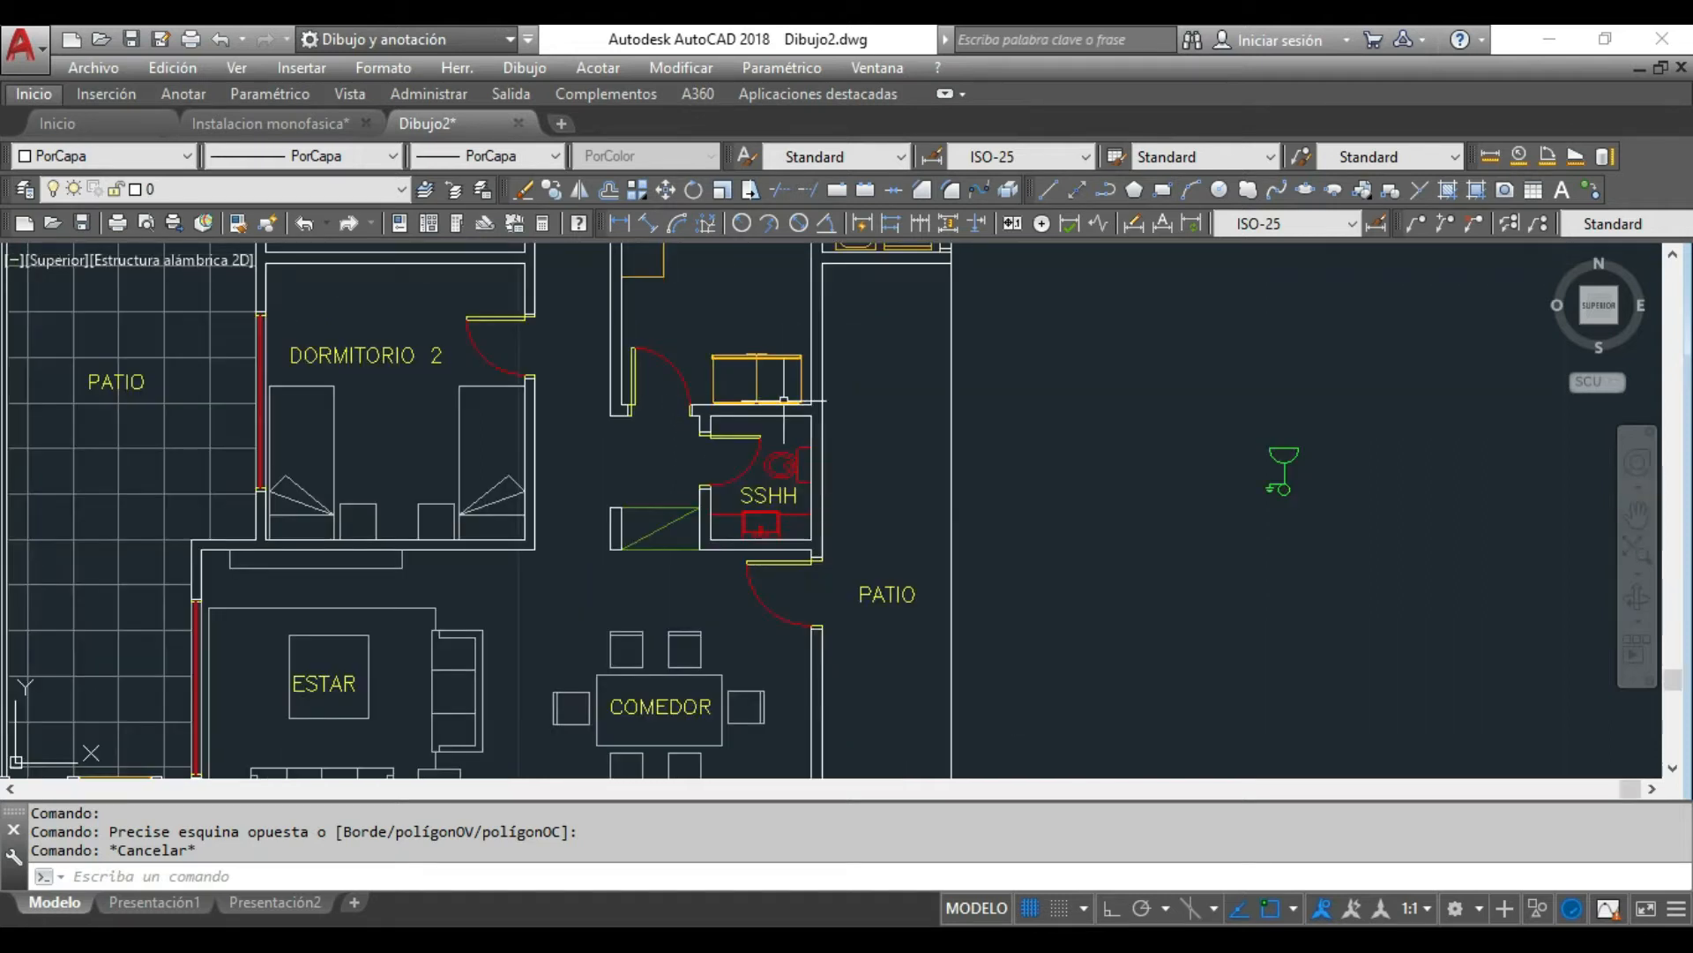
Step: Examine the green outlet symbol's size and shape in relation to the neighbouring floor plan
{"action": "scroll", "coordinate": [785, 400], "scroll_direction": "down", "scroll_amount": 1}
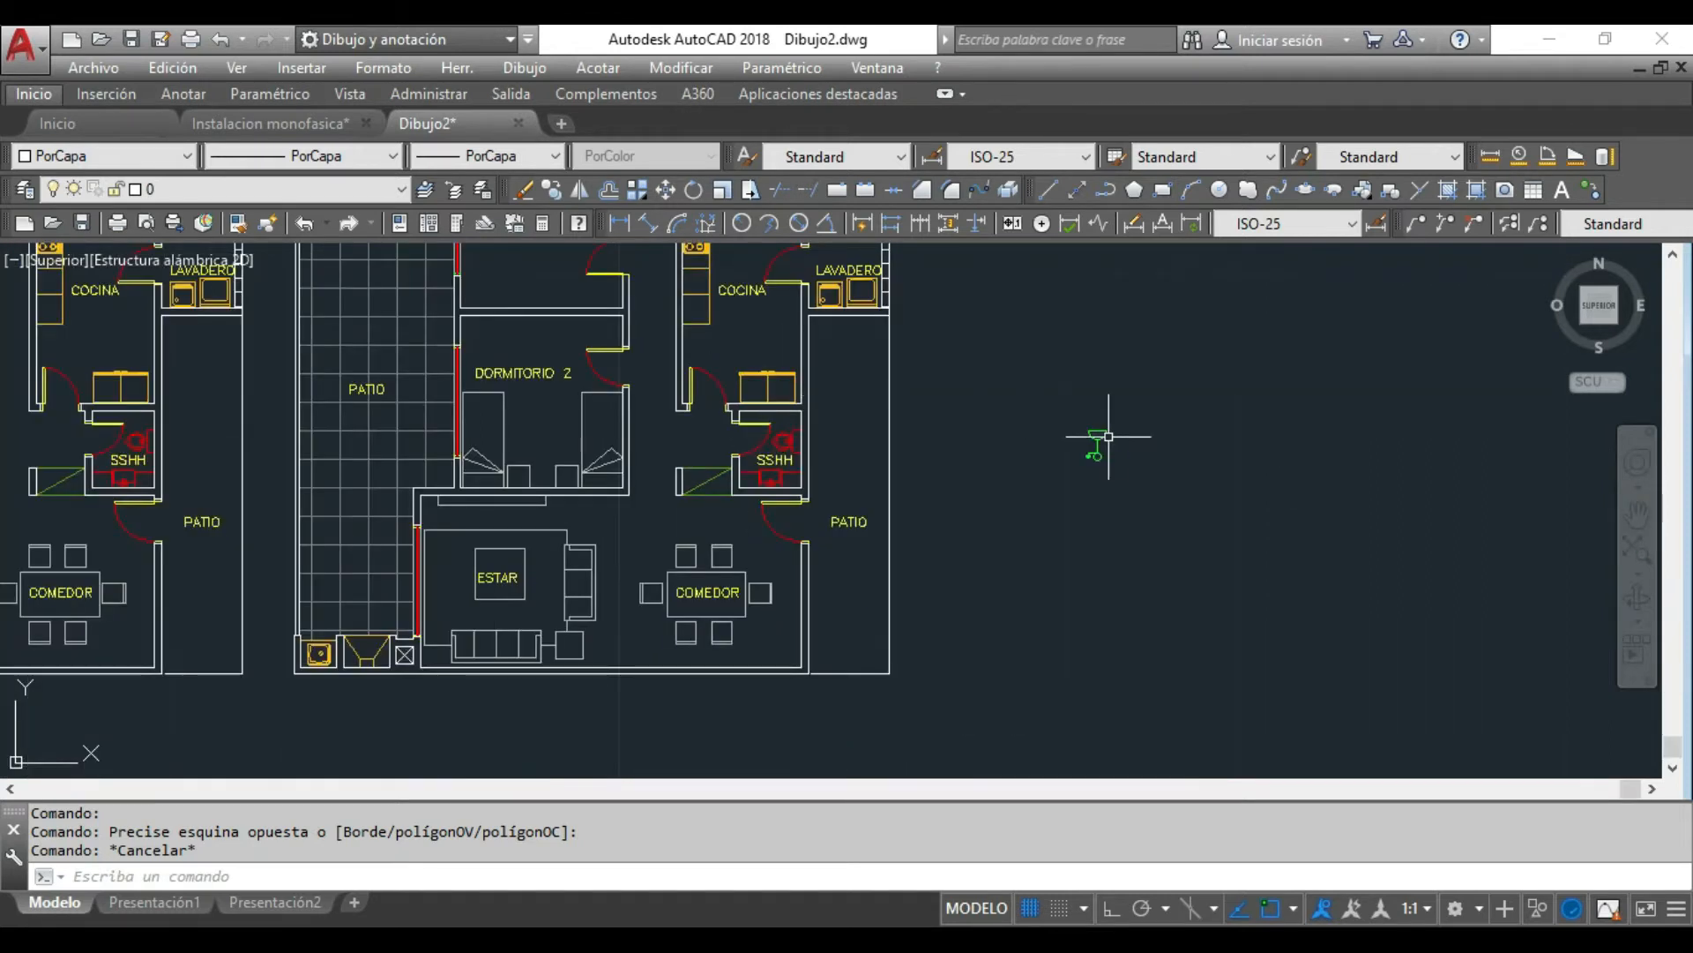
{"action": "scroll", "coordinate": [1108, 435], "scroll_direction": "up", "scroll_amount": 3}
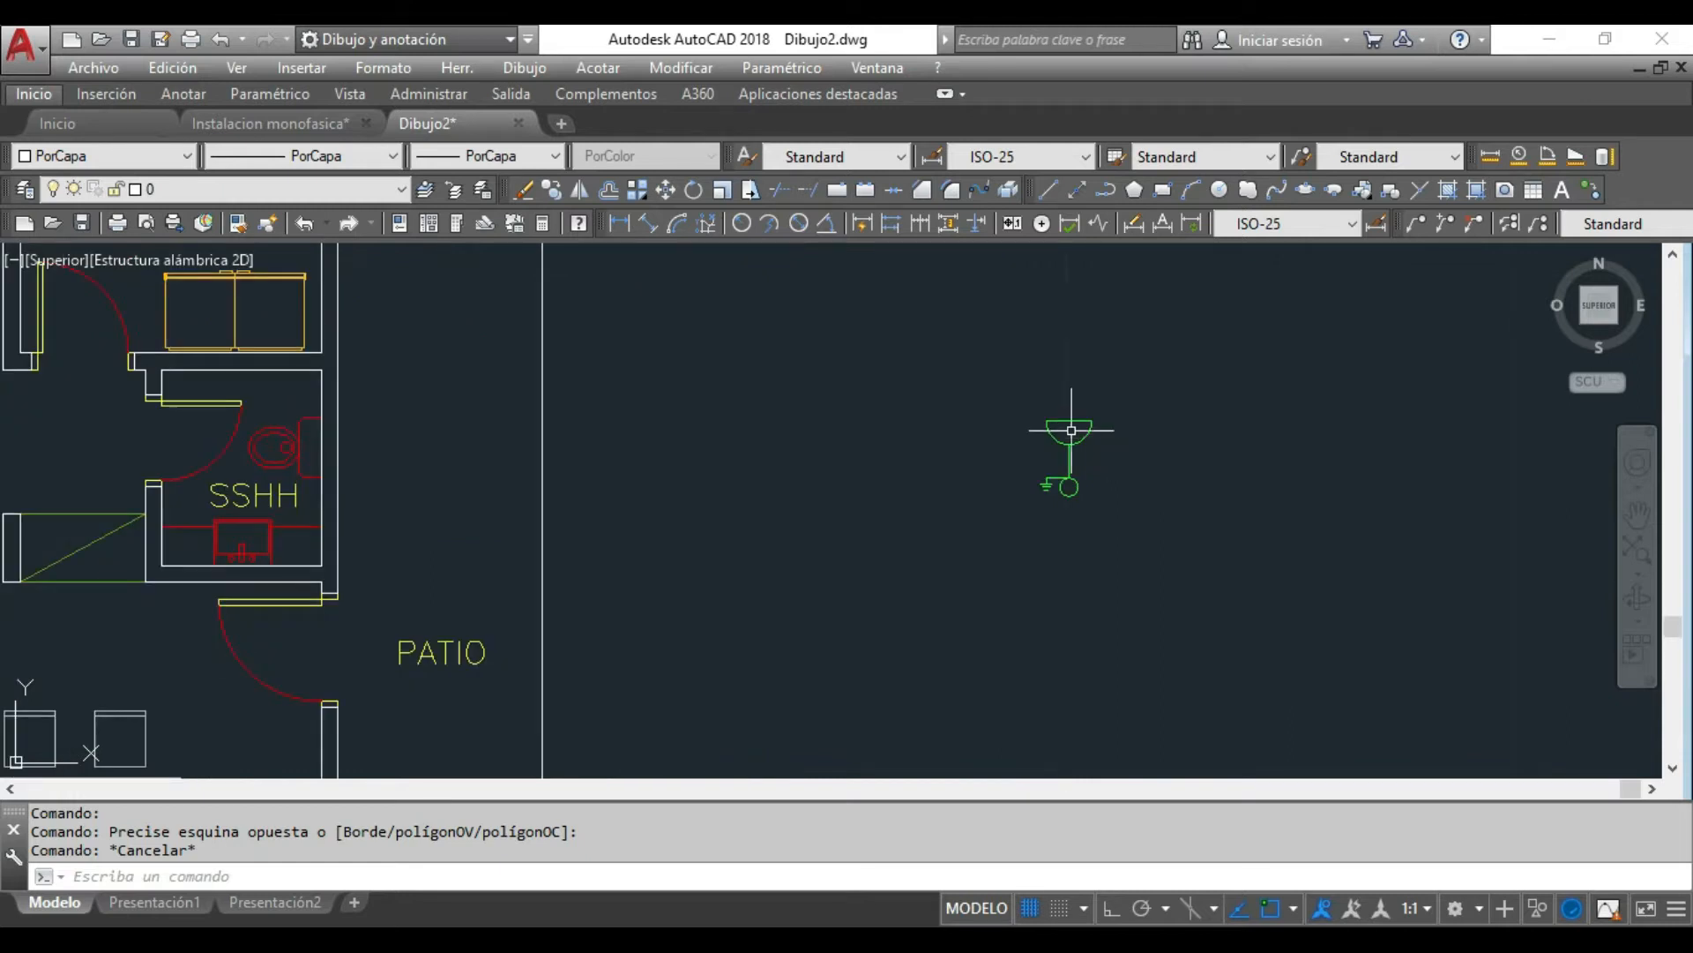
{"action": "scroll", "coordinate": [1074, 436], "scroll_direction": "down", "scroll_amount": 3}
{"action": "scroll", "coordinate": [1069, 438], "scroll_direction": "up", "scroll_amount": 3}
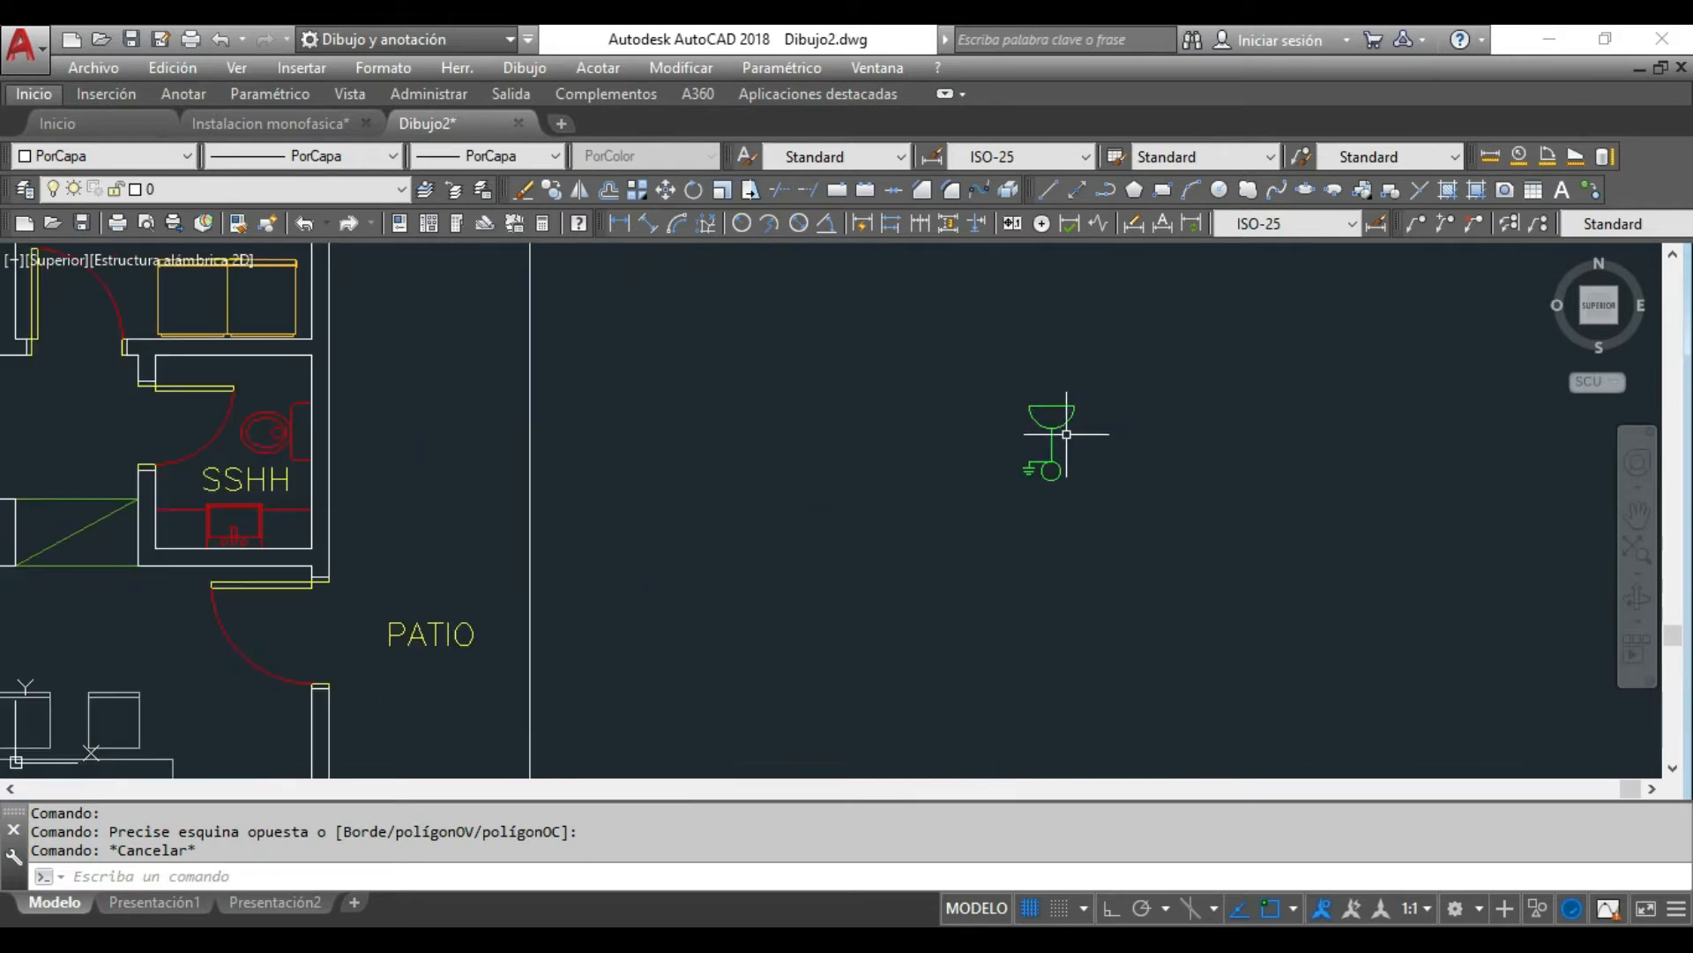
{"action": "scroll", "coordinate": [1068, 434], "scroll_direction": "down", "scroll_amount": 2}
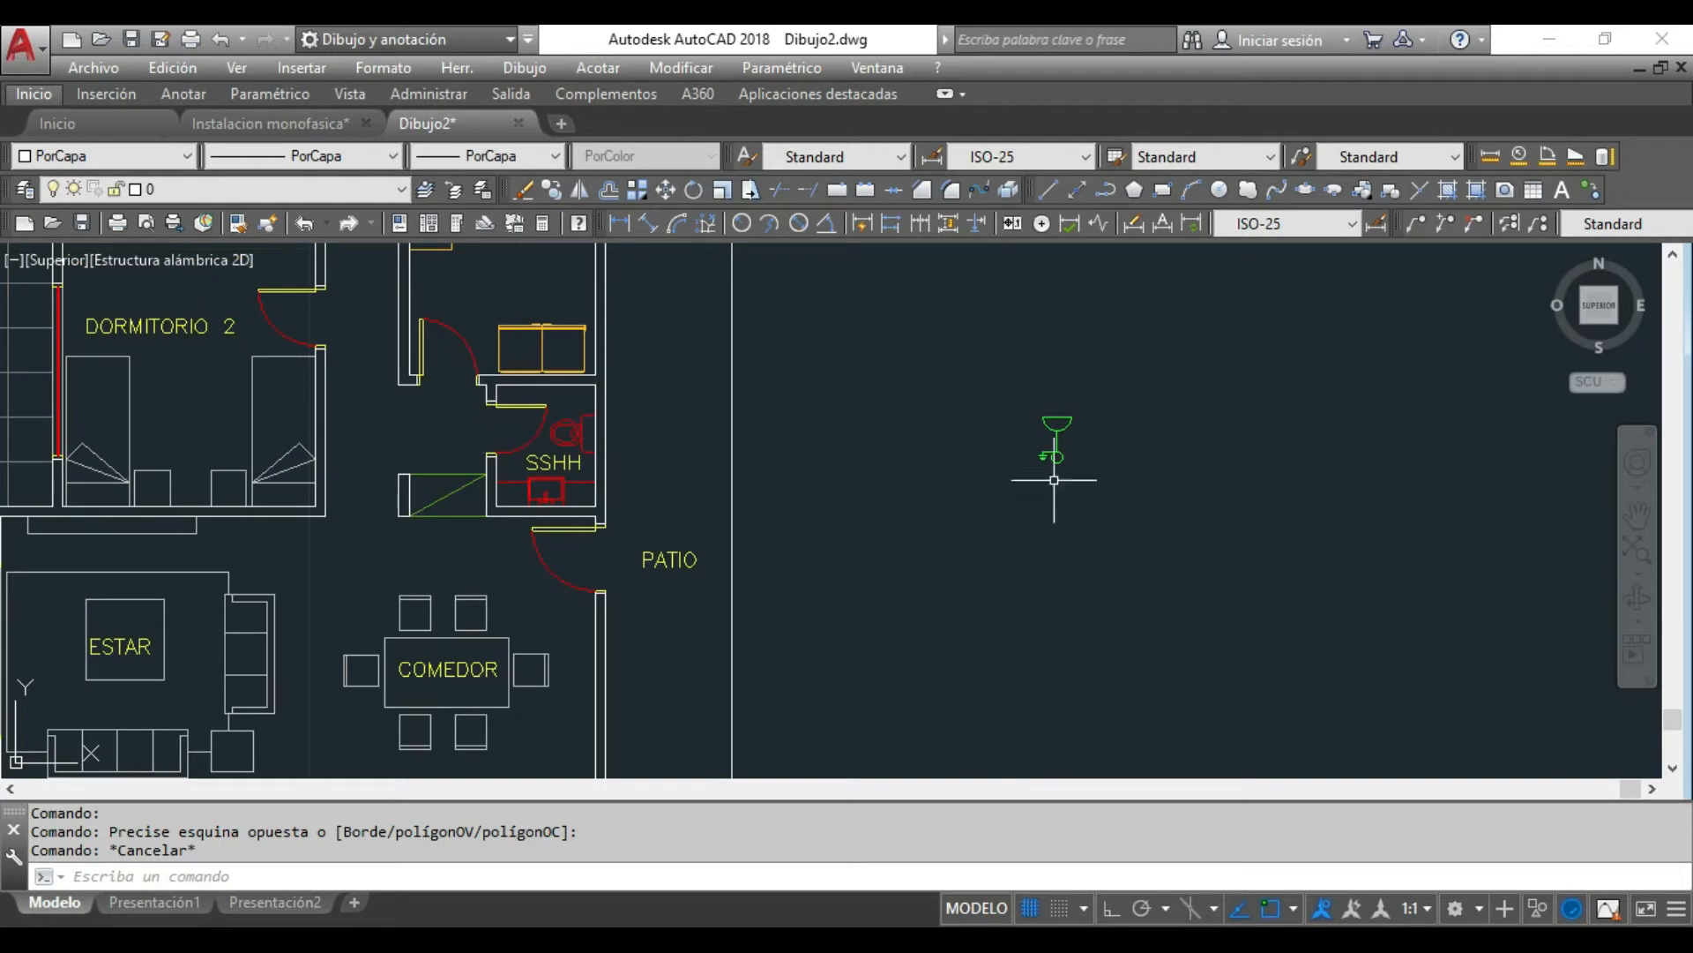
{"action": "scroll", "coordinate": [502, 347], "scroll_direction": "up", "scroll_amount": 6}
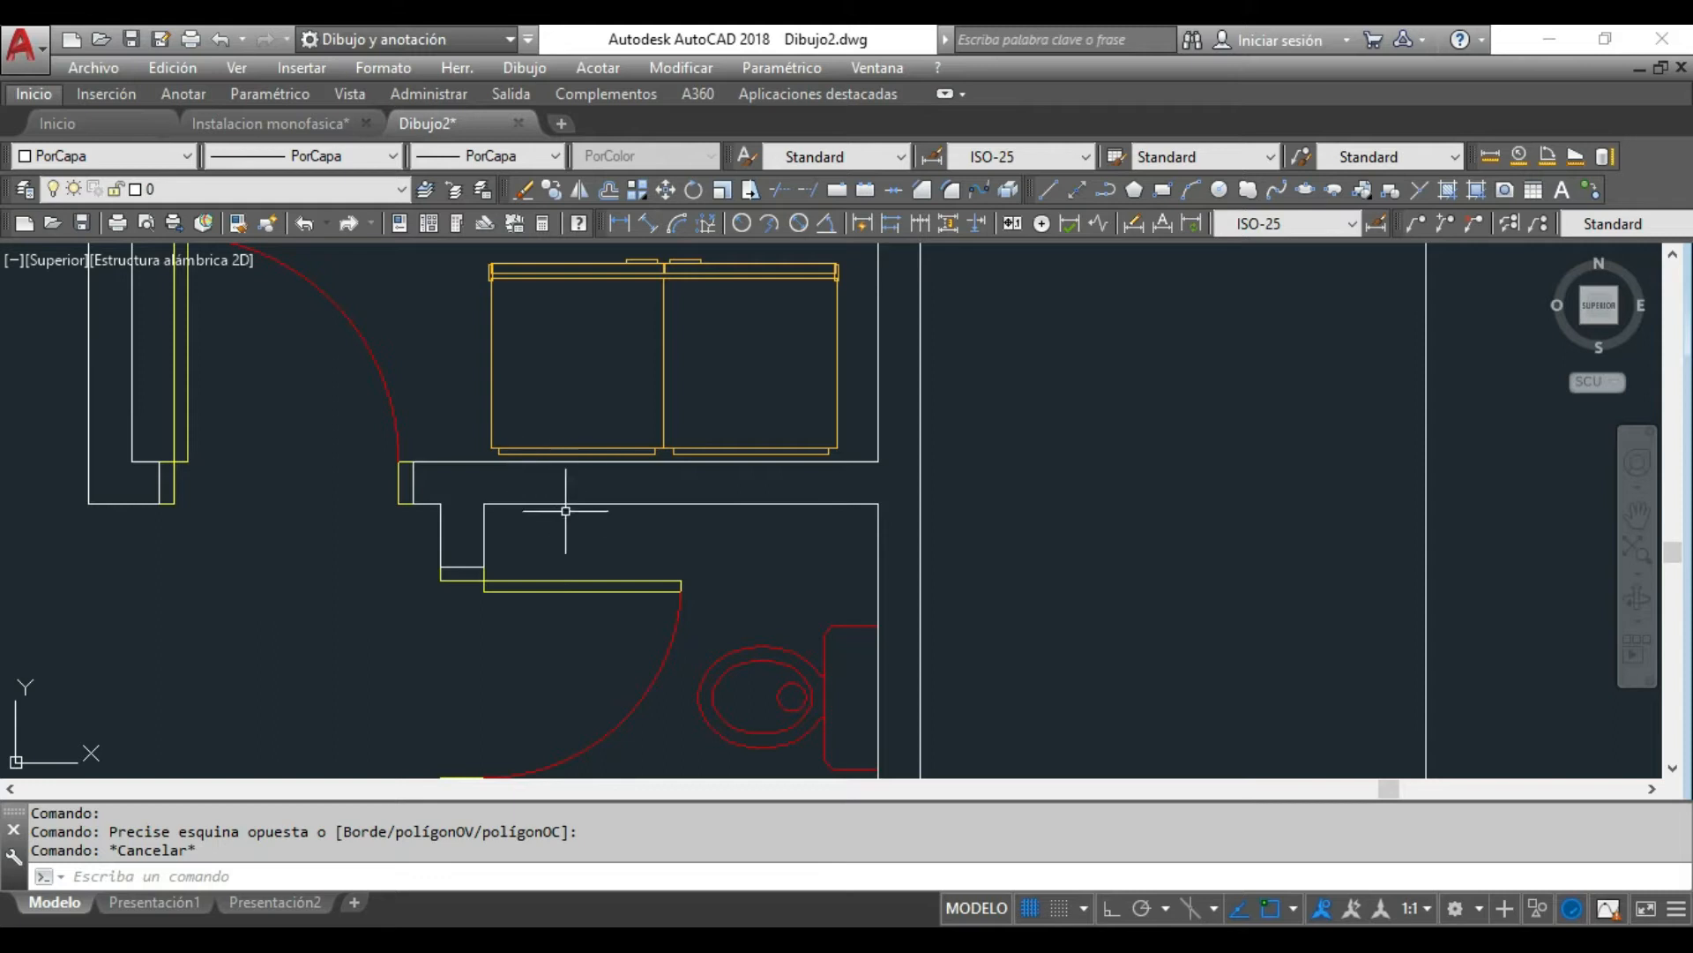
{"action": "scroll", "coordinate": [564, 511], "scroll_direction": "down", "scroll_amount": 6}
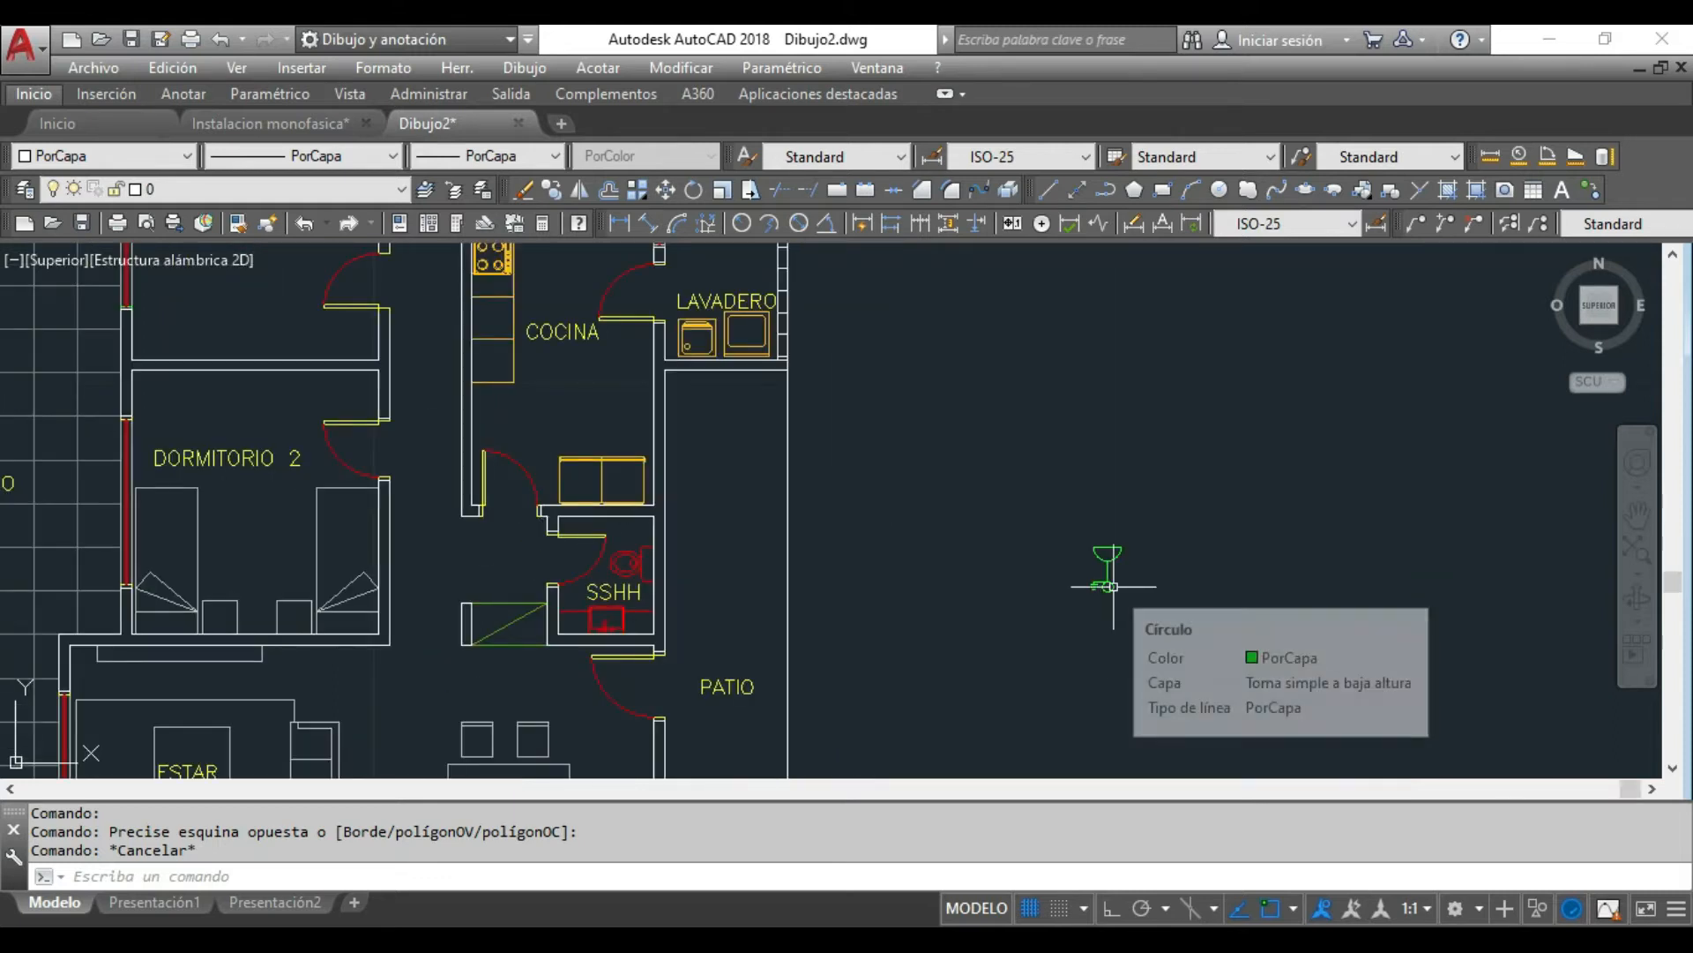
{"action": "scroll", "coordinate": [1113, 580], "scroll_direction": "up", "scroll_amount": 3}
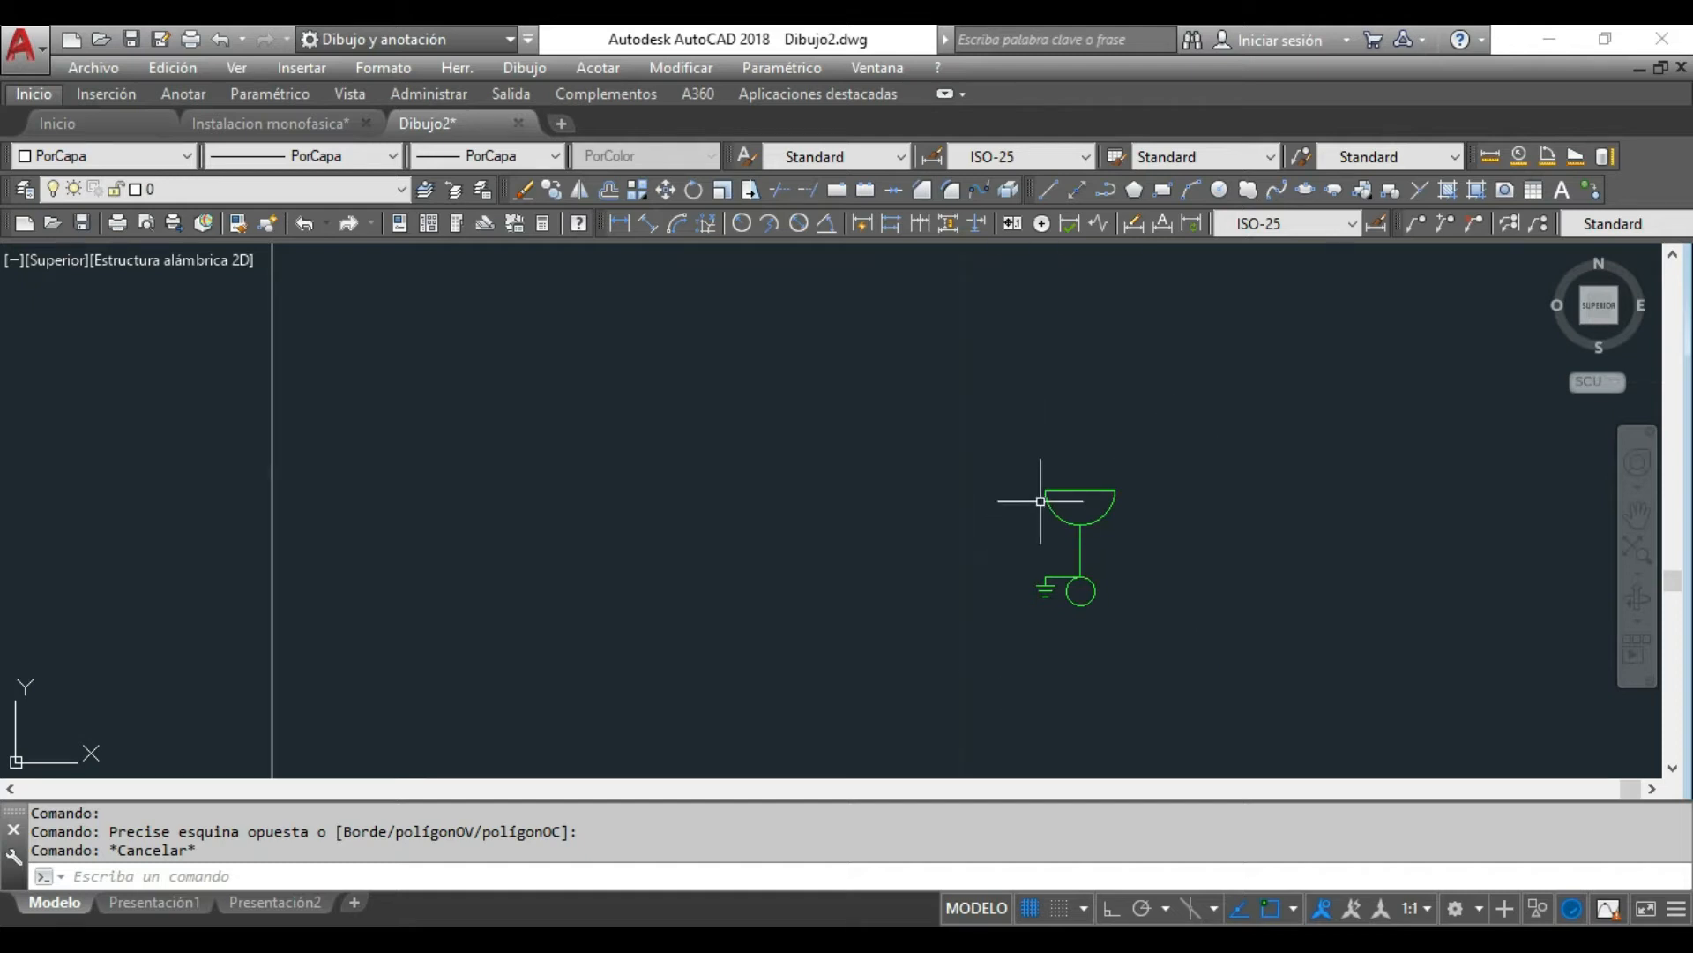
{"action": "scroll", "coordinate": [1087, 441], "scroll_direction": "down", "scroll_amount": 1}
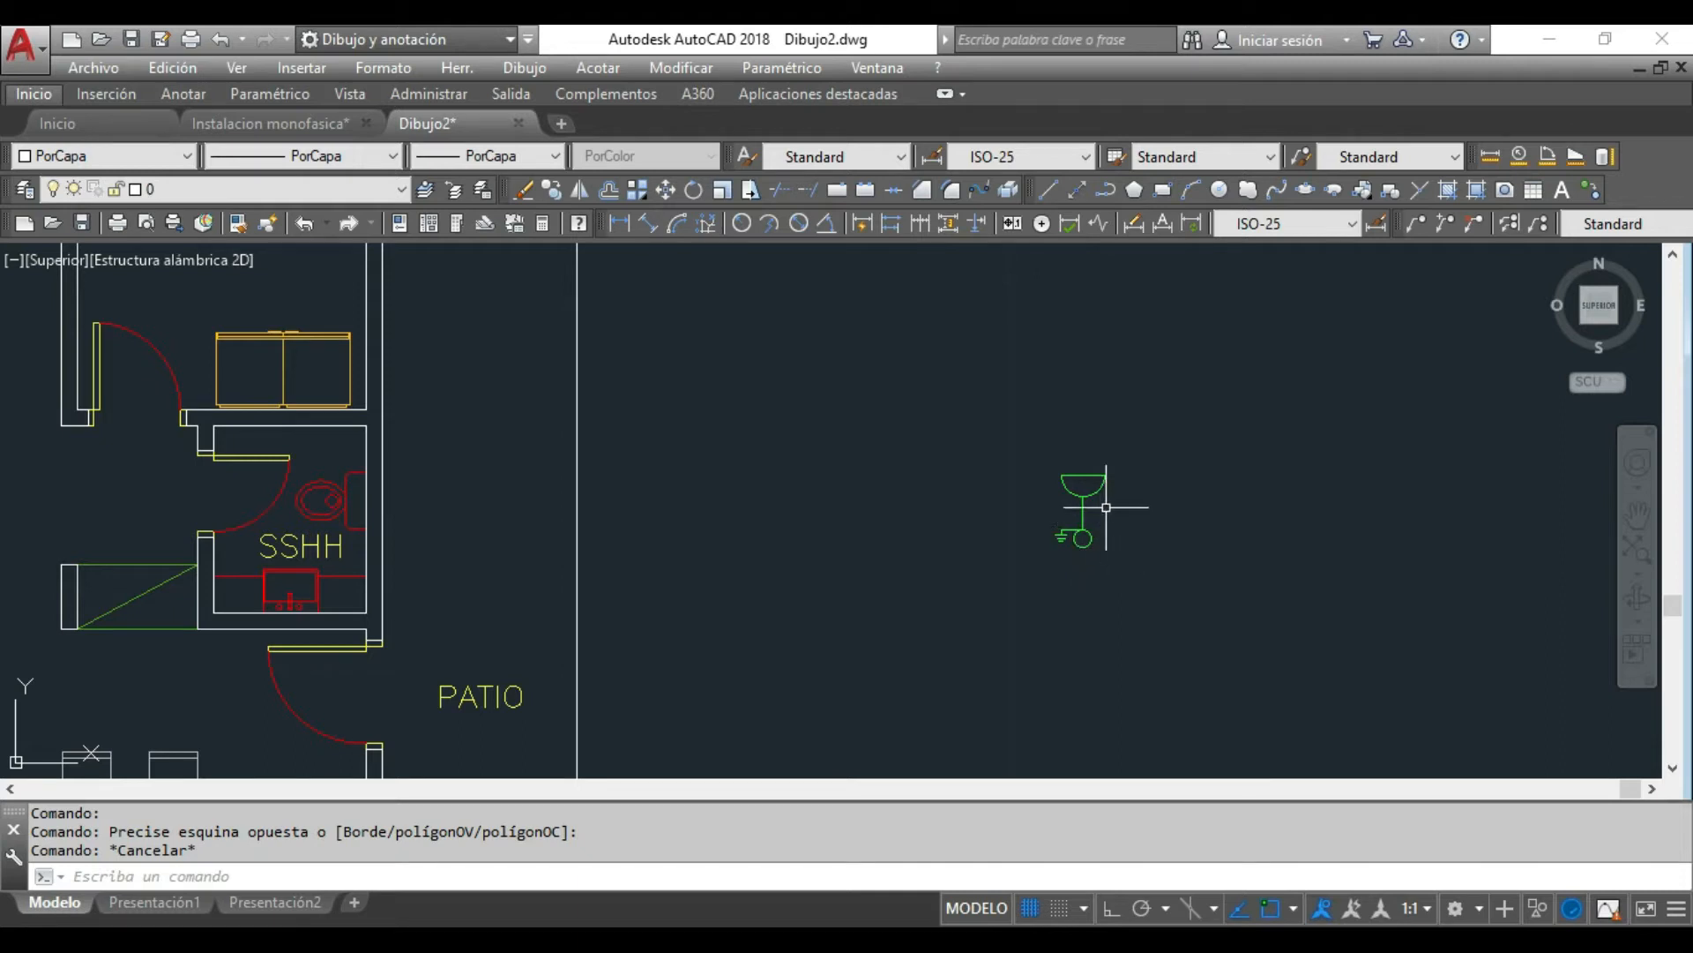
{"action": "scroll", "coordinate": [1103, 503], "scroll_direction": "down", "scroll_amount": 3}
{"action": "scroll", "coordinate": [1093, 495], "scroll_direction": "up", "scroll_amount": 4}
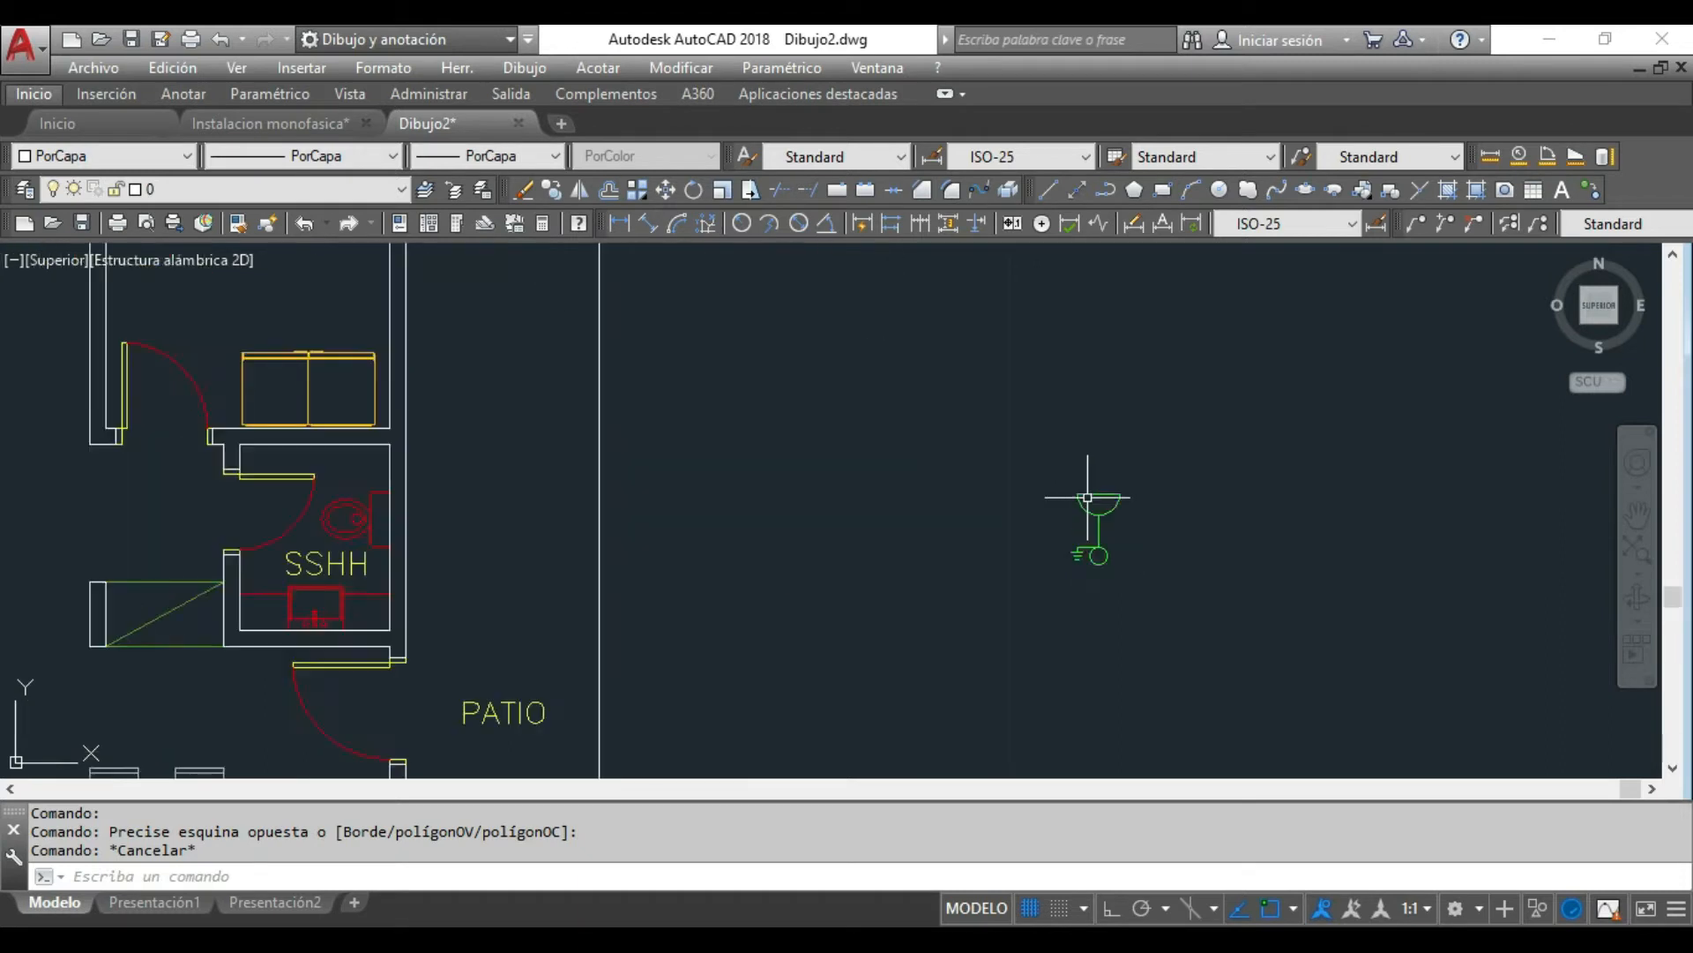
{"action": "scroll", "coordinate": [1087, 498], "scroll_direction": "down", "scroll_amount": 3}
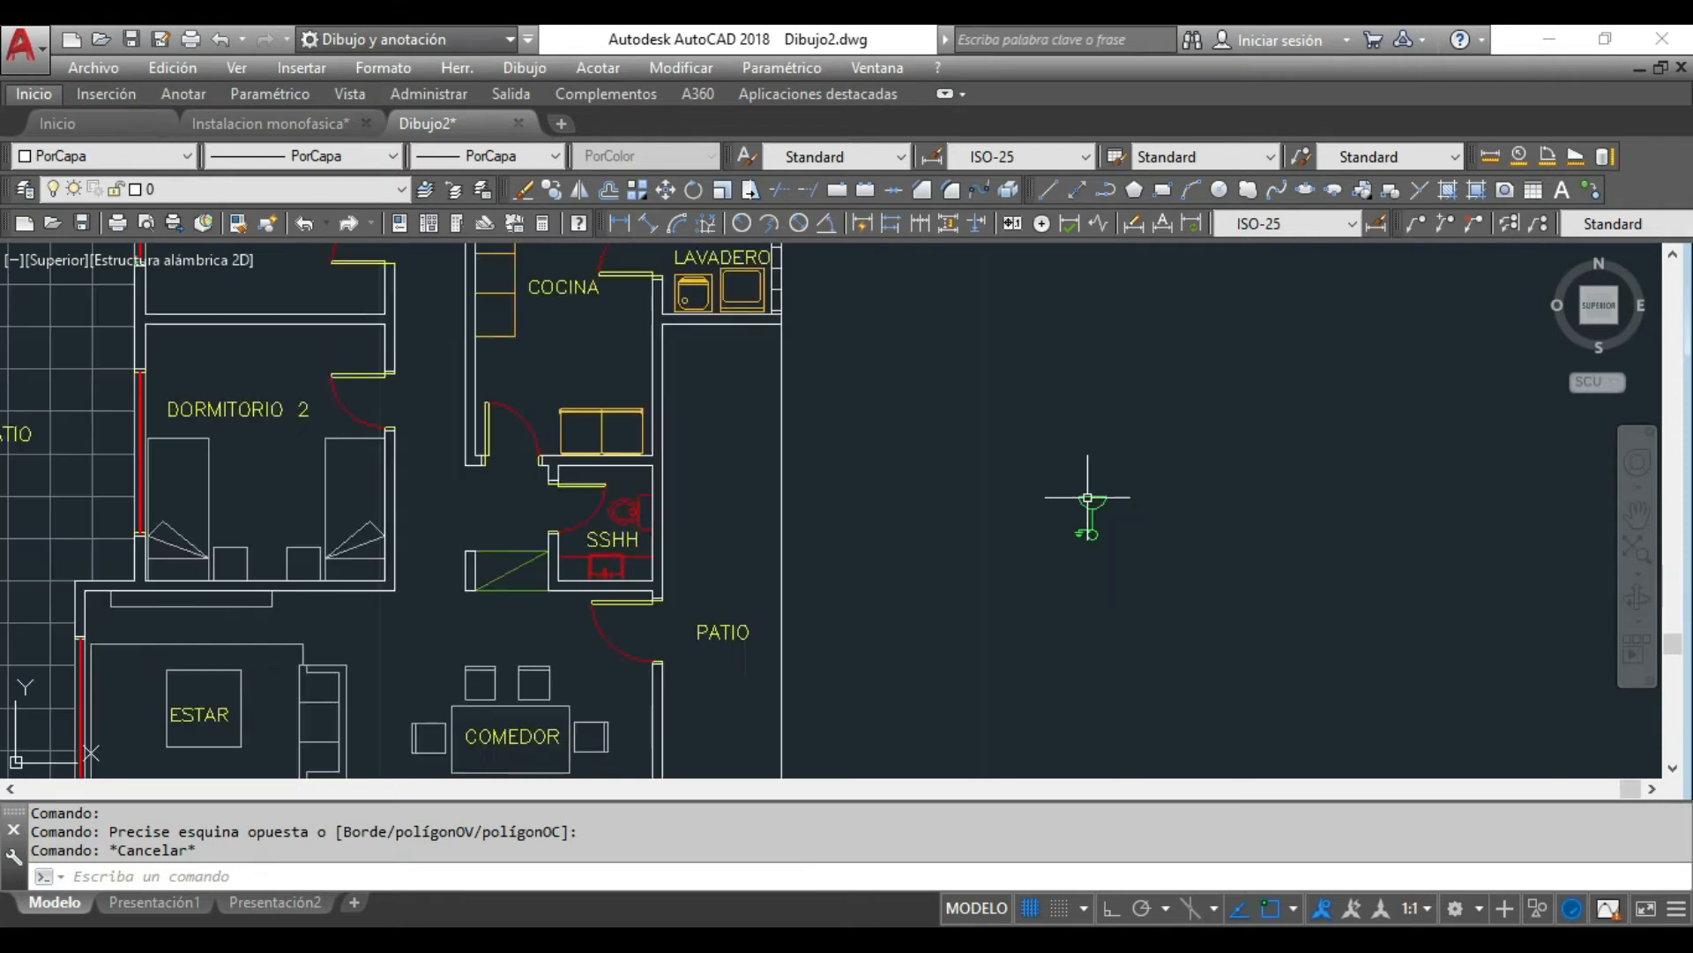
{"action": "scroll", "coordinate": [1088, 497], "scroll_direction": "up", "scroll_amount": 4}
{"action": "scroll", "coordinate": [1085, 494], "scroll_direction": "down", "scroll_amount": 5}
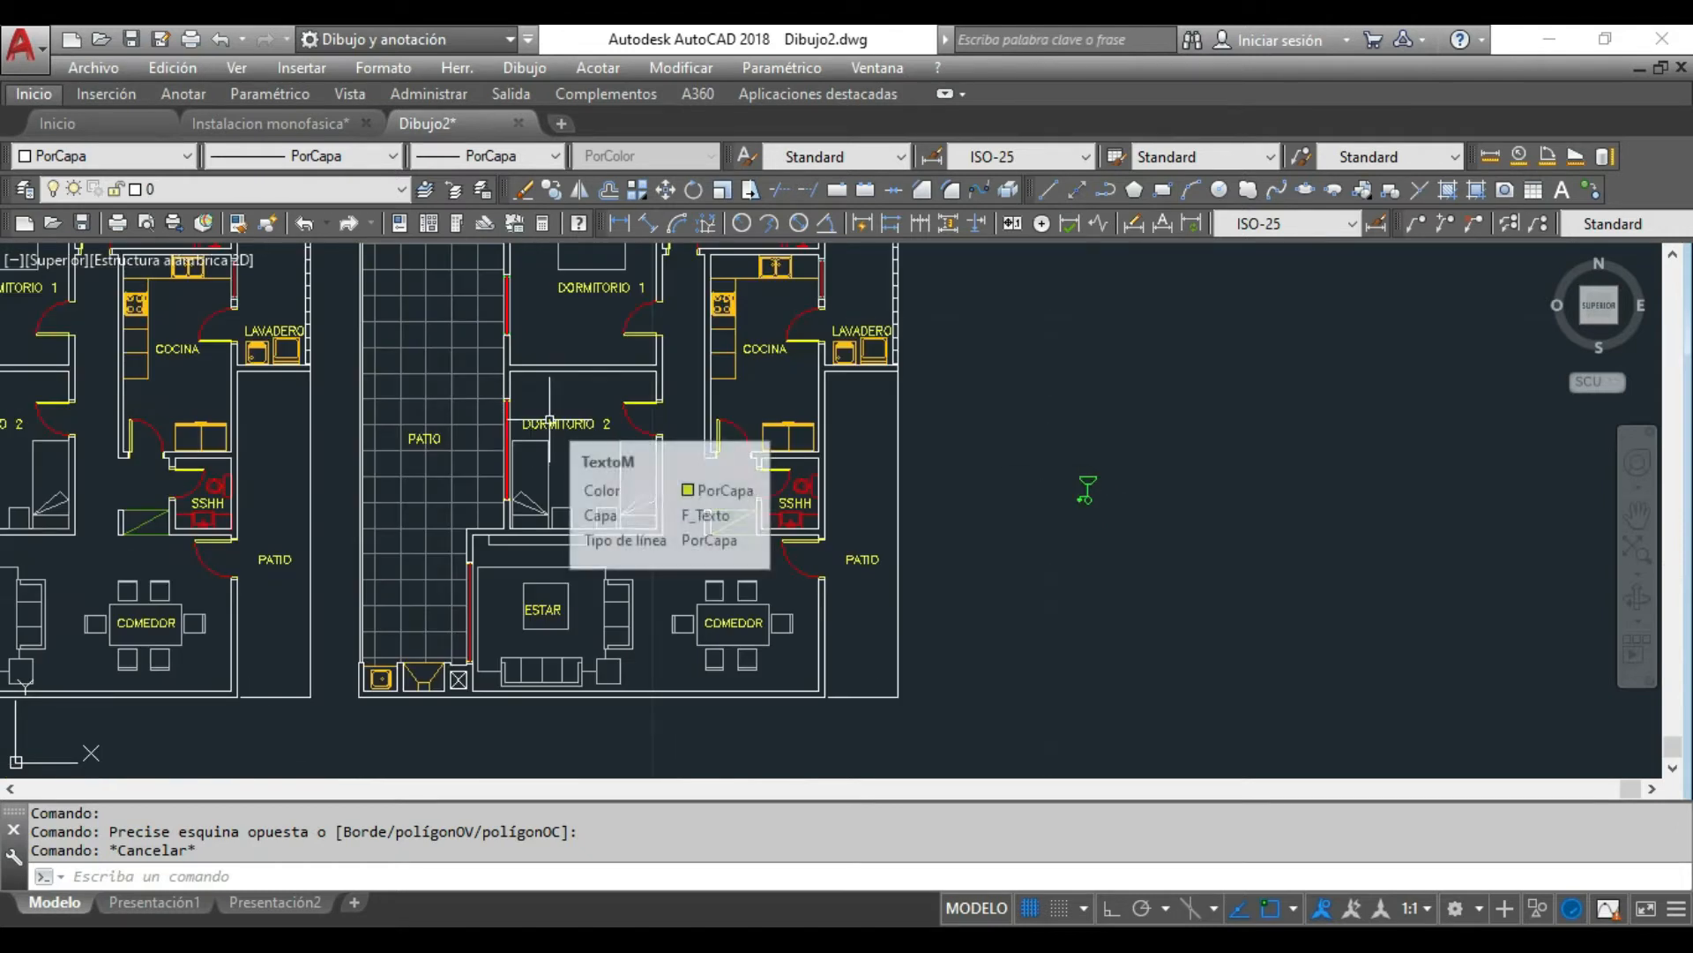
{"action": "scroll", "coordinate": [1080, 485], "scroll_direction": "up", "scroll_amount": 3}
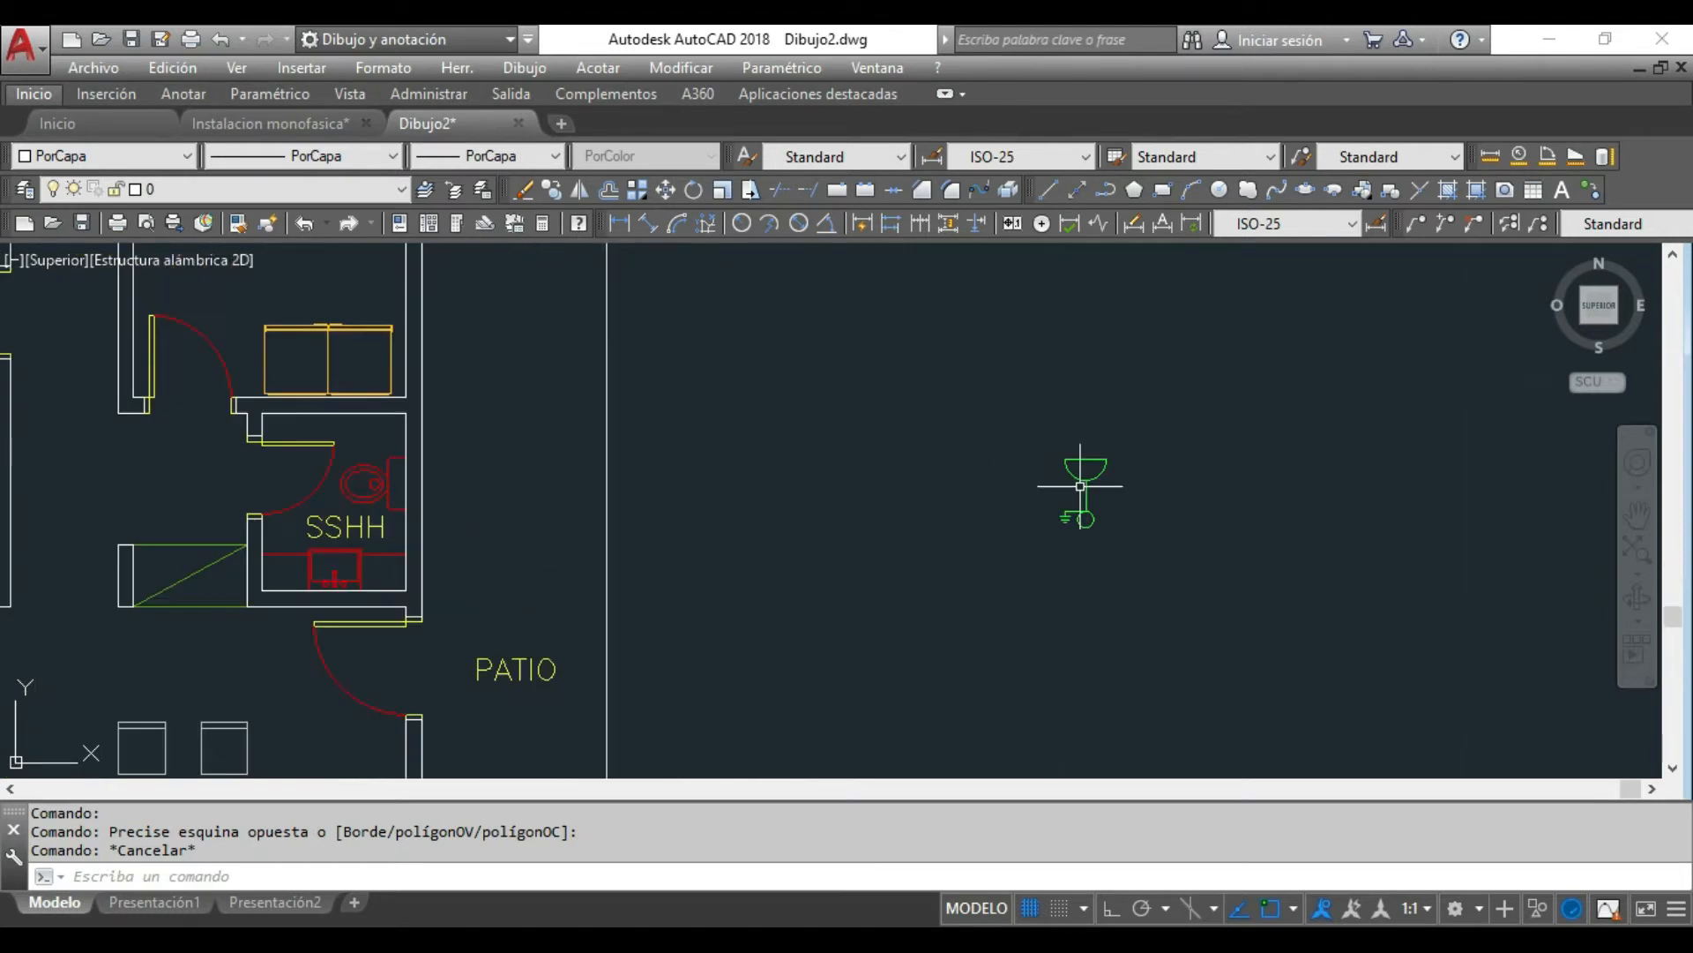
{"action": "scroll", "coordinate": [1081, 486], "scroll_direction": "down", "scroll_amount": 2}
{"action": "scroll", "coordinate": [1080, 486], "scroll_direction": "up", "scroll_amount": 4}
Step: Select all the parts of the green outlet symbol, including its earth mark, and check which layer they are on
{"action": "left_click", "coordinate": [1080, 469]}
{"action": "left_click", "coordinate": [952, 507]}
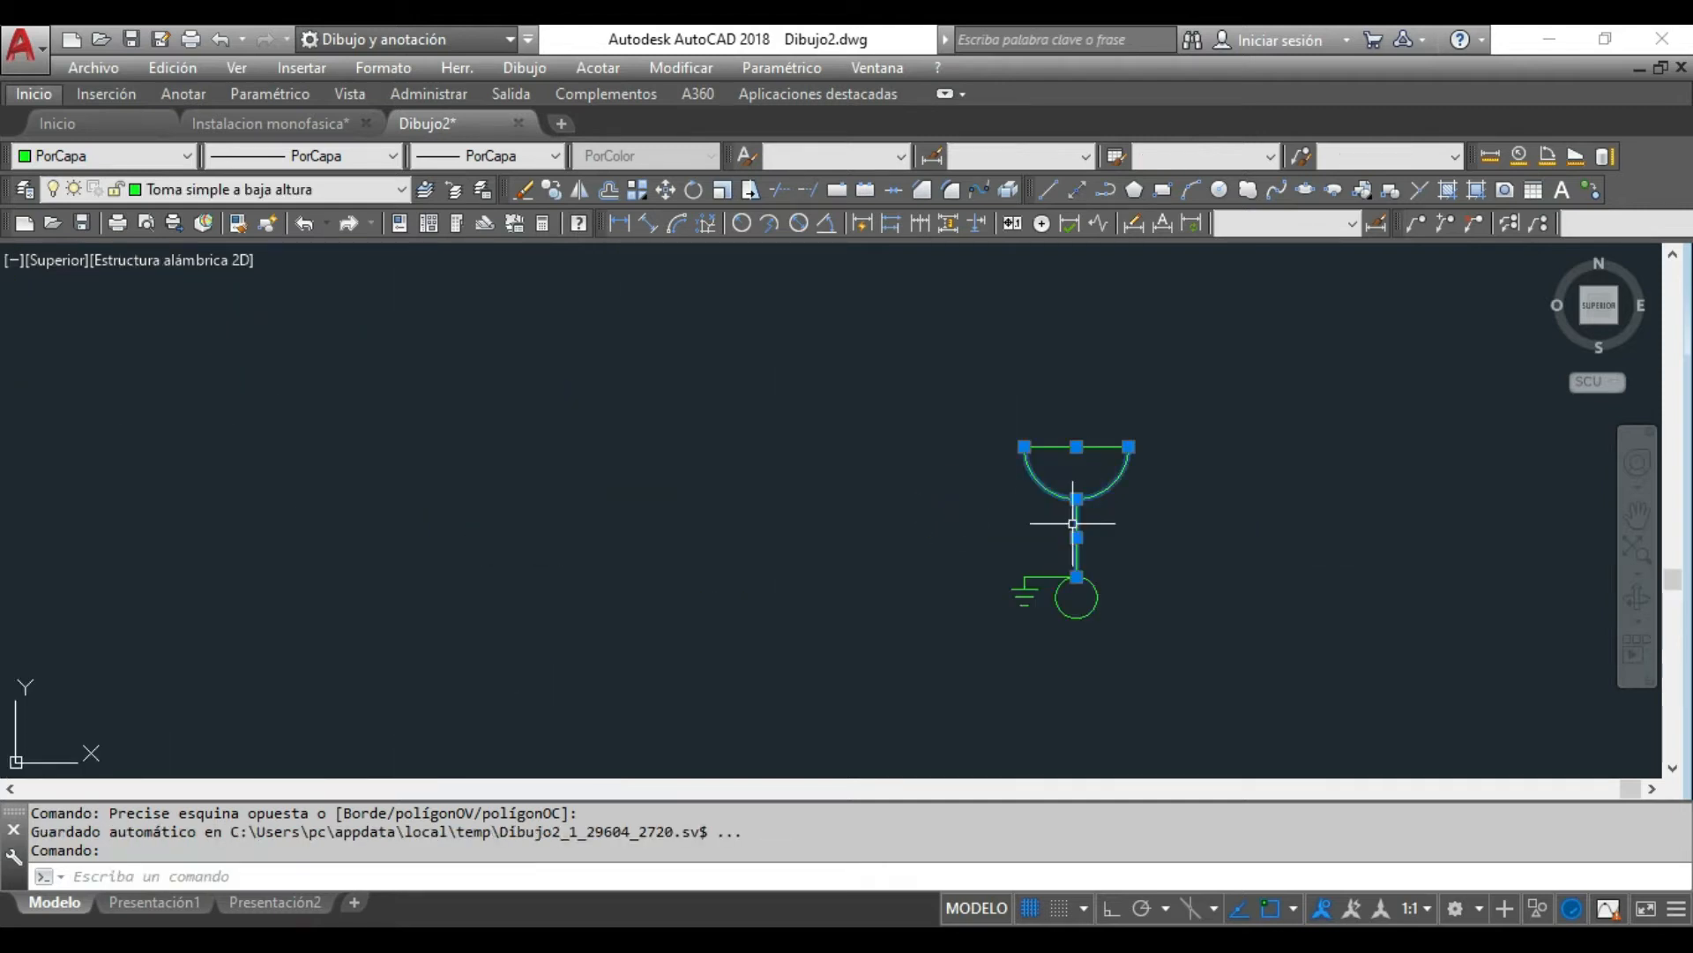
{"action": "left_click", "coordinate": [1146, 425]}
{"action": "left_click", "coordinate": [1076, 434]}
{"action": "scroll", "coordinate": [1146, 425], "scroll_direction": "down", "scroll_amount": 4}
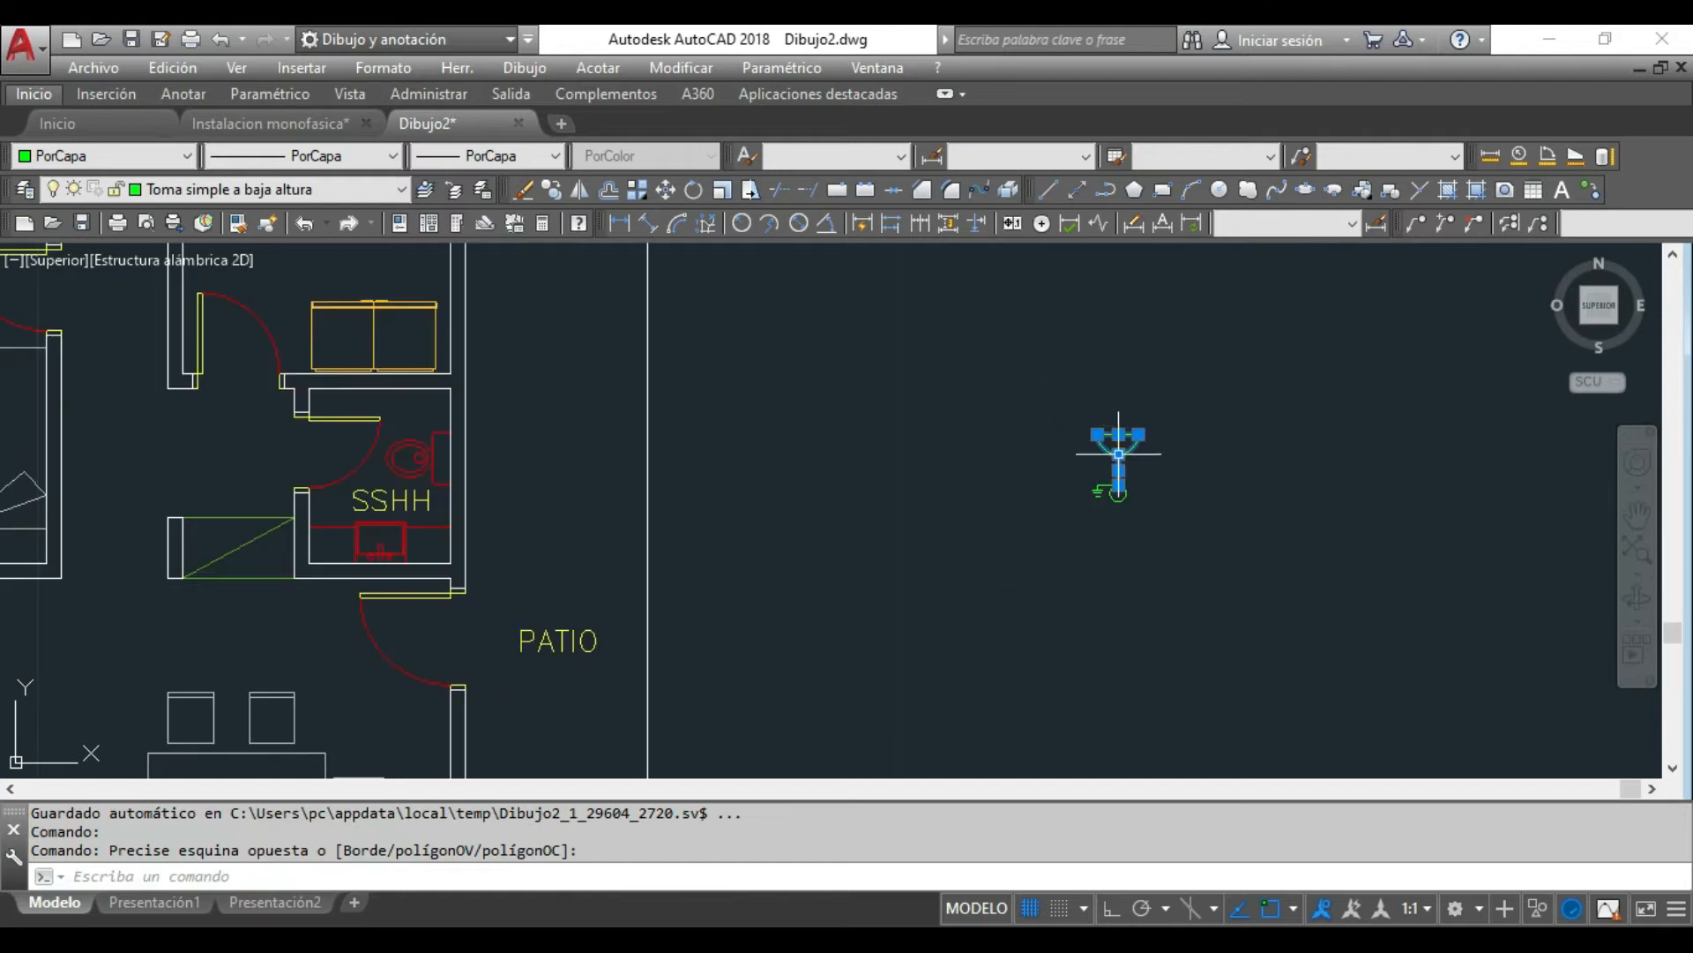
{"action": "scroll", "coordinate": [1191, 542], "scroll_direction": "up", "scroll_amount": 6}
{"action": "left_click", "coordinate": [1191, 548]}
{"action": "left_click", "coordinate": [953, 460]}
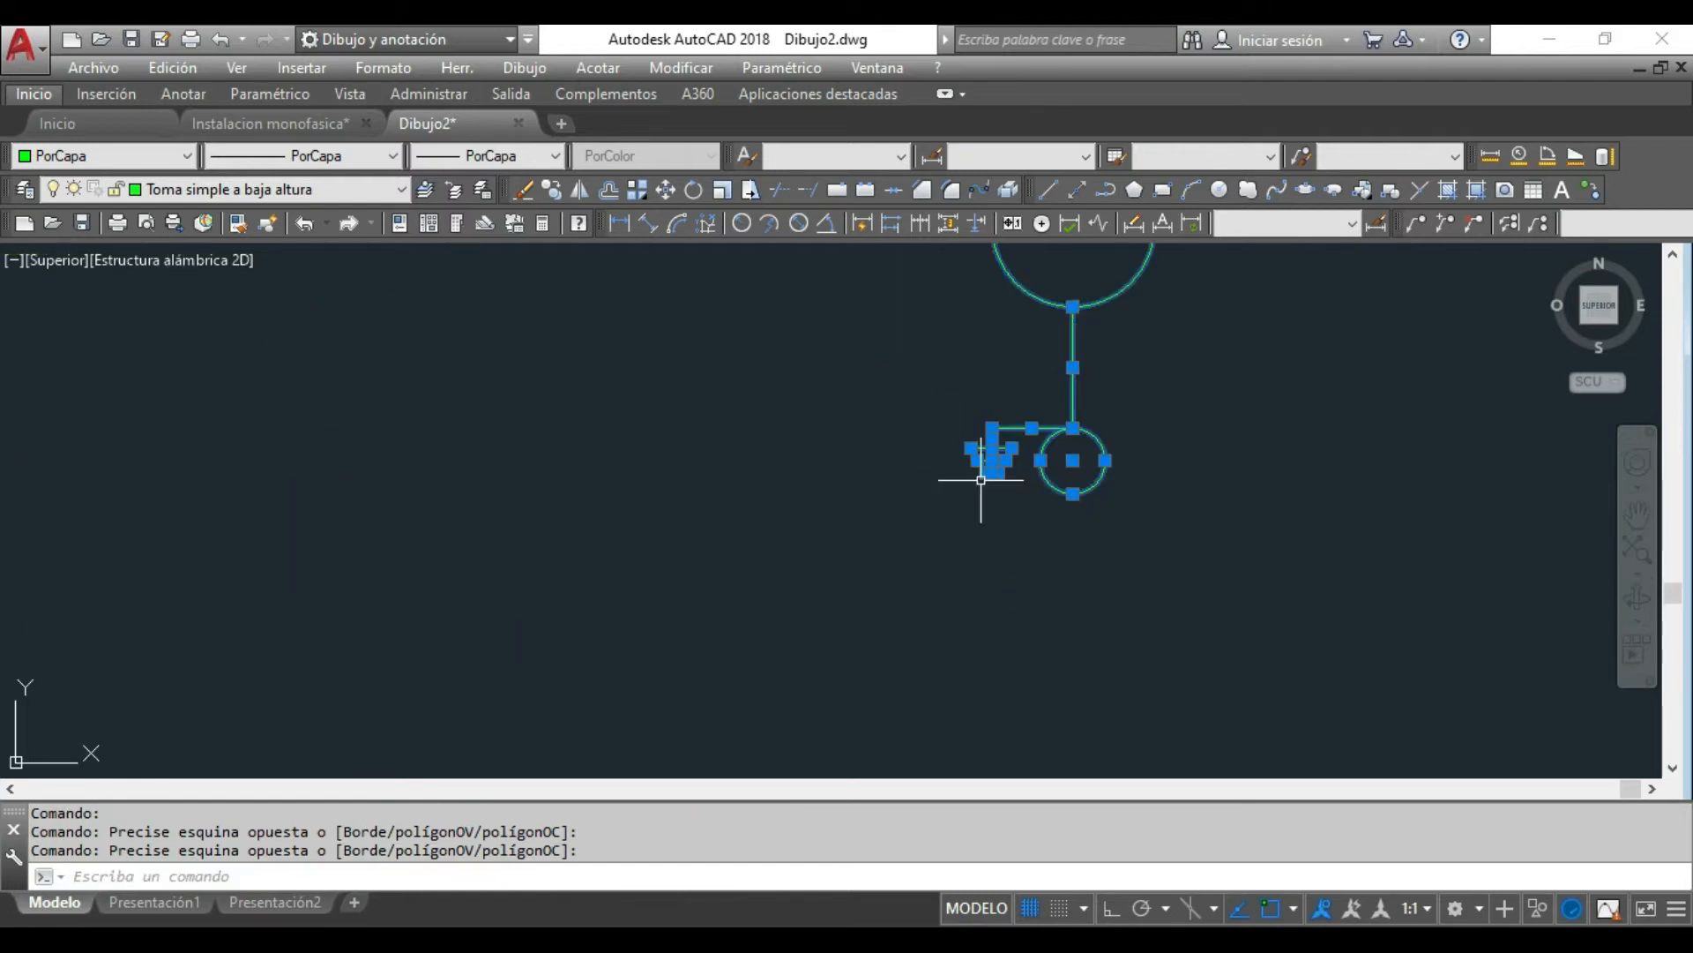
{"action": "scroll", "coordinate": [970, 460], "scroll_direction": "down", "scroll_amount": 5}
{"action": "scroll", "coordinate": [919, 389], "scroll_direction": "up", "scroll_amount": 5}
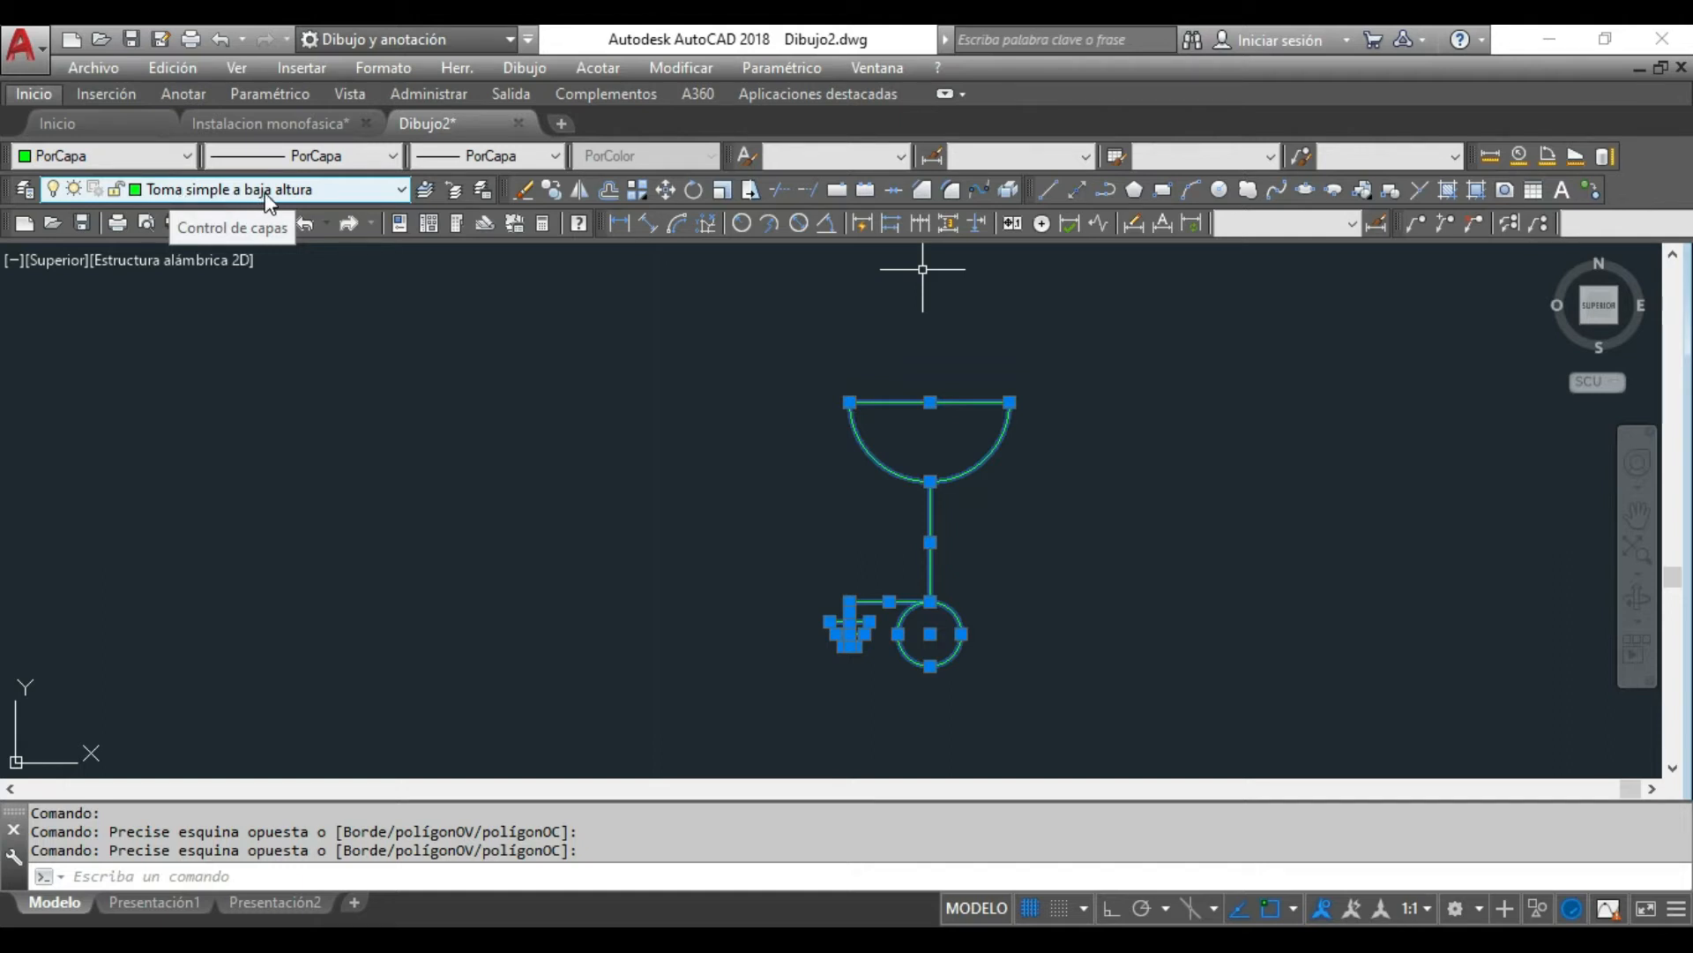
{"action": "scroll", "coordinate": [914, 385], "scroll_direction": "down", "scroll_amount": 3}
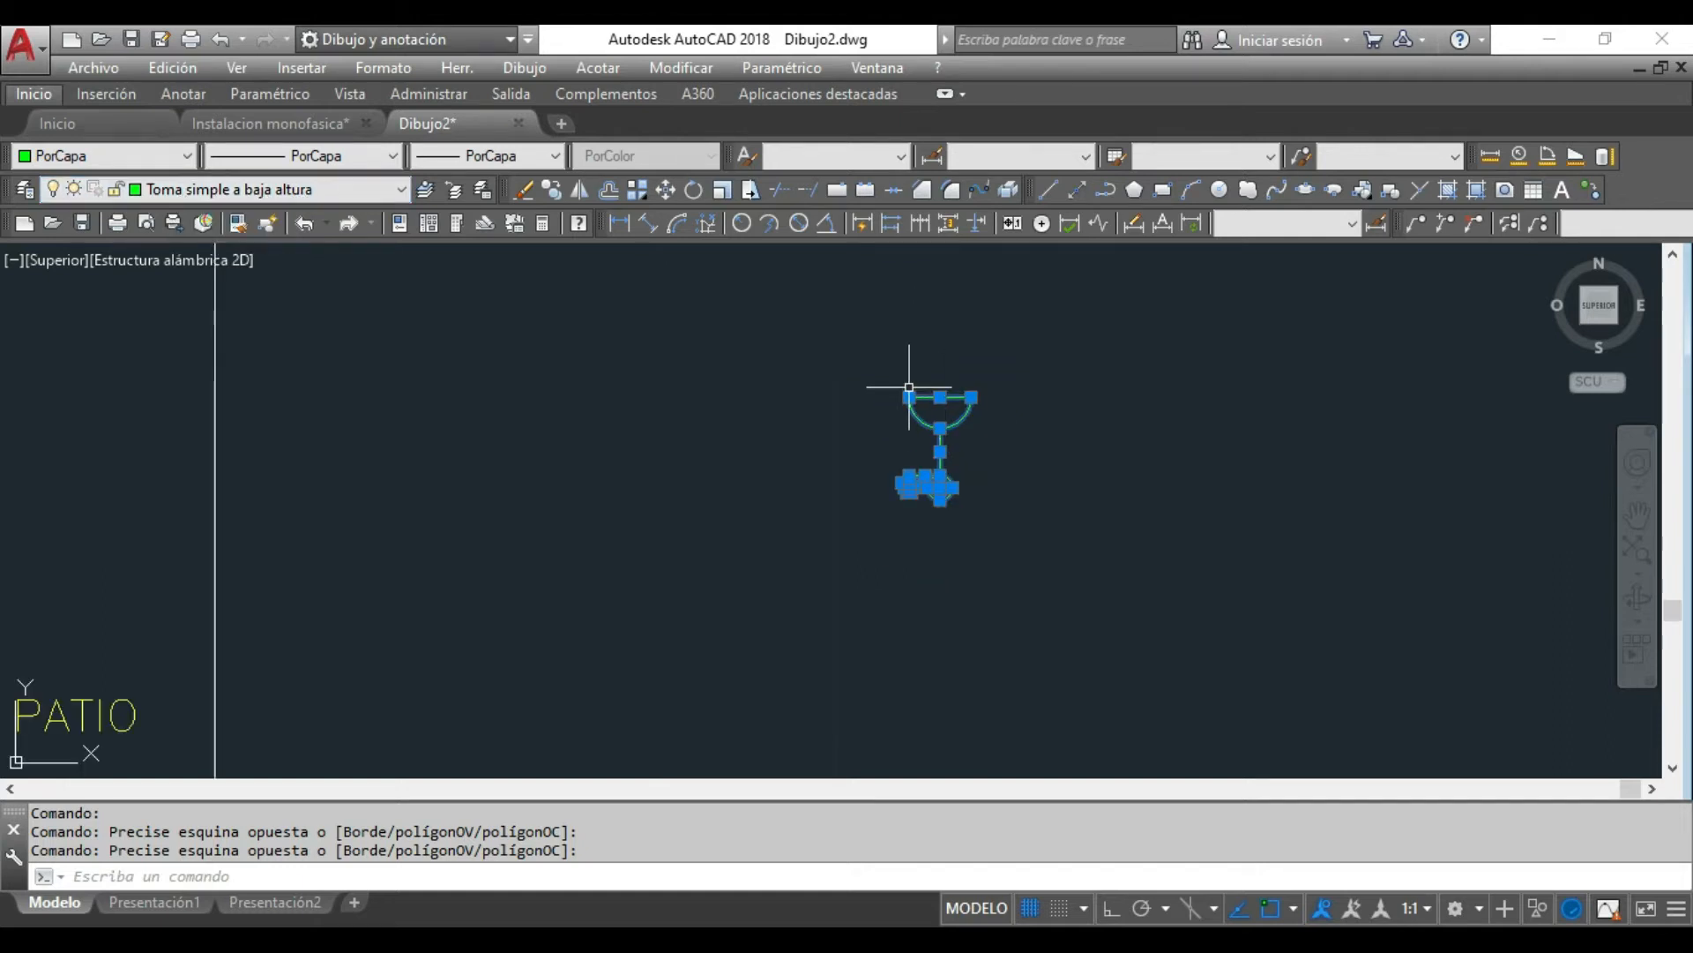
{"action": "scroll", "coordinate": [910, 386], "scroll_direction": "up", "scroll_amount": 3}
{"action": "scroll", "coordinate": [1019, 449], "scroll_direction": "down", "scroll_amount": 3}
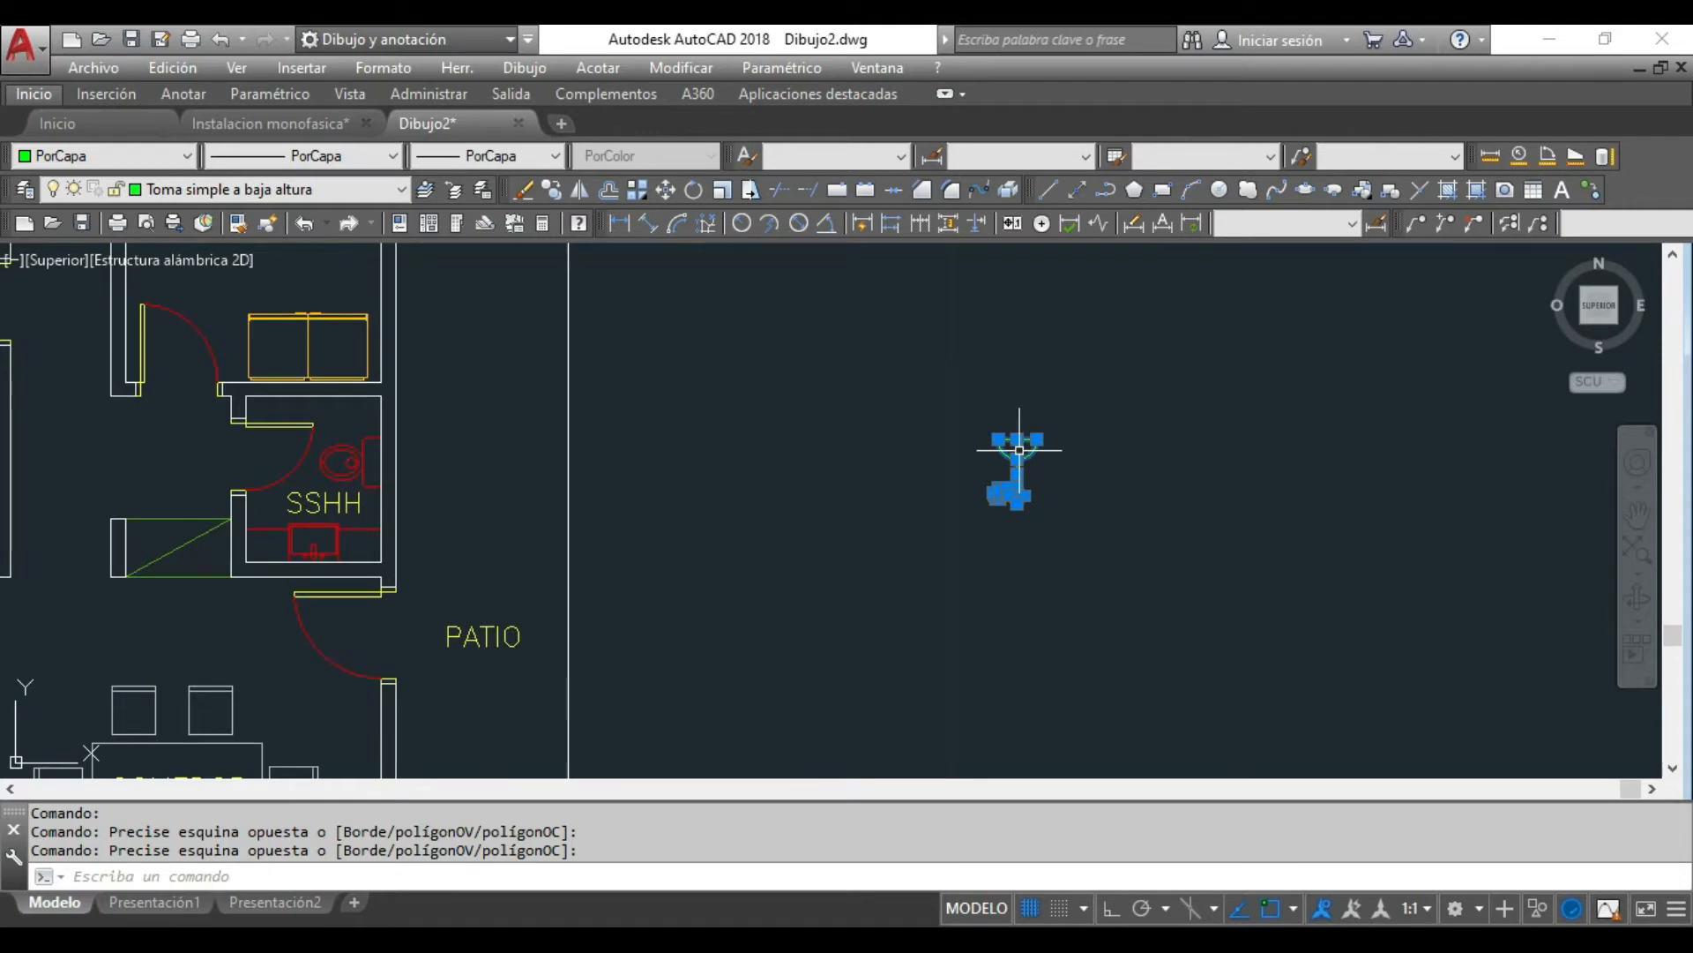
{"action": "scroll", "coordinate": [1020, 450], "scroll_direction": "up", "scroll_amount": 5}
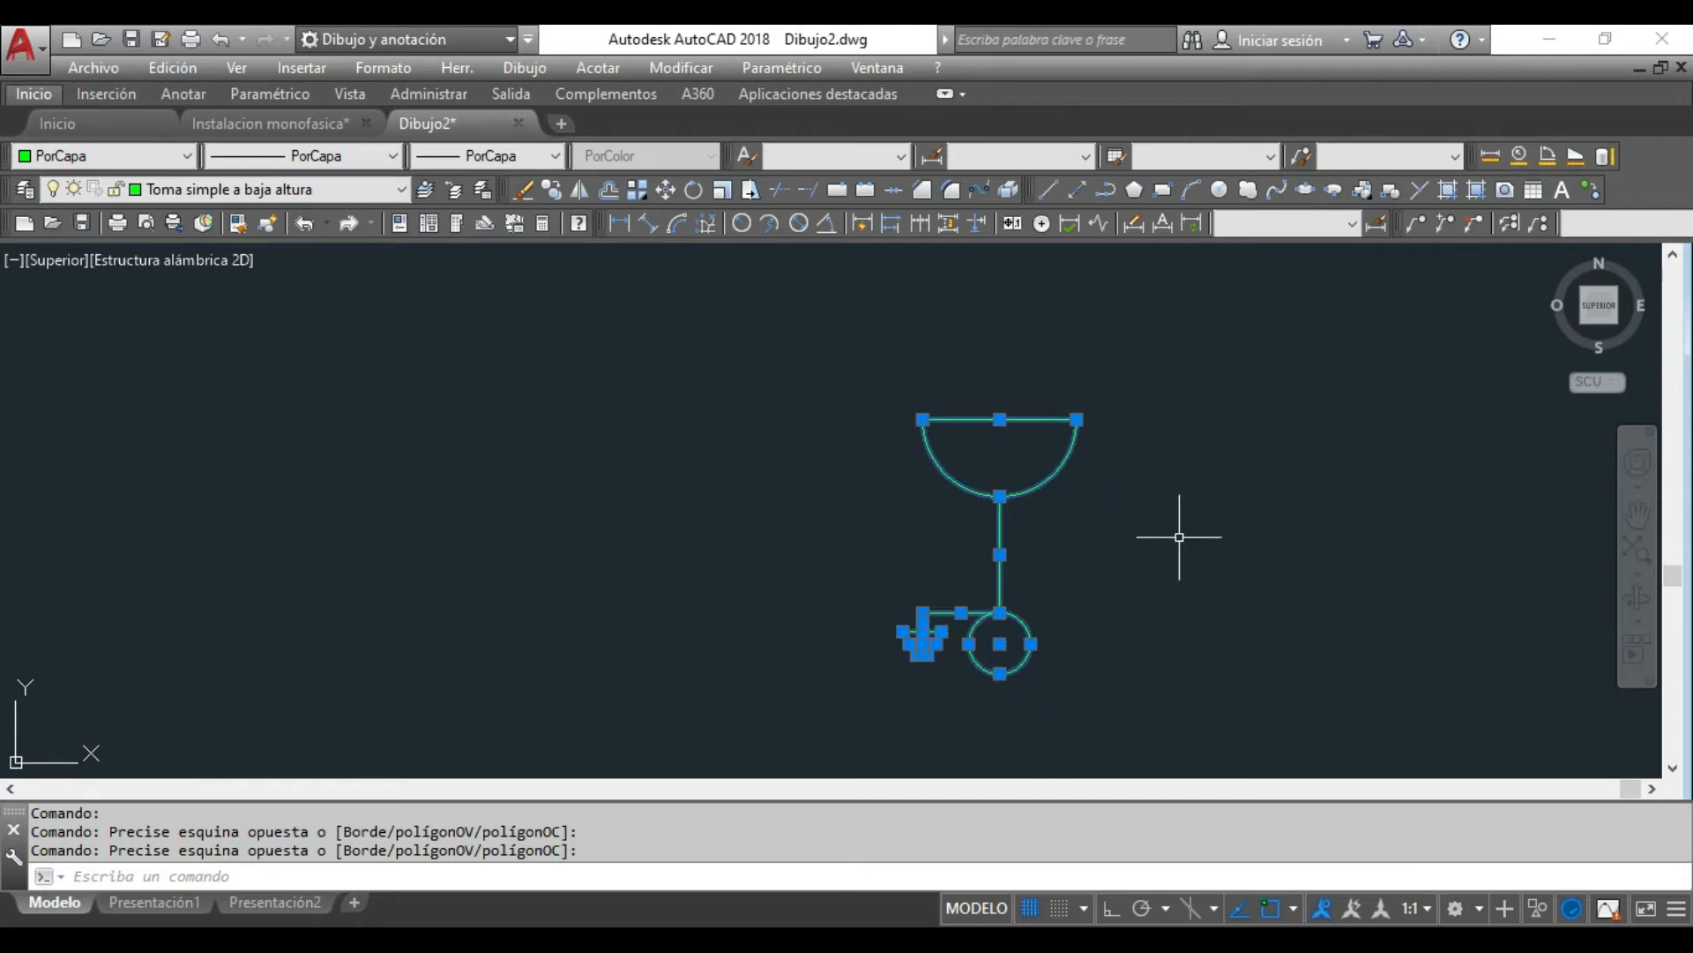
{"action": "scroll", "coordinate": [1186, 502], "scroll_direction": "down", "scroll_amount": 2}
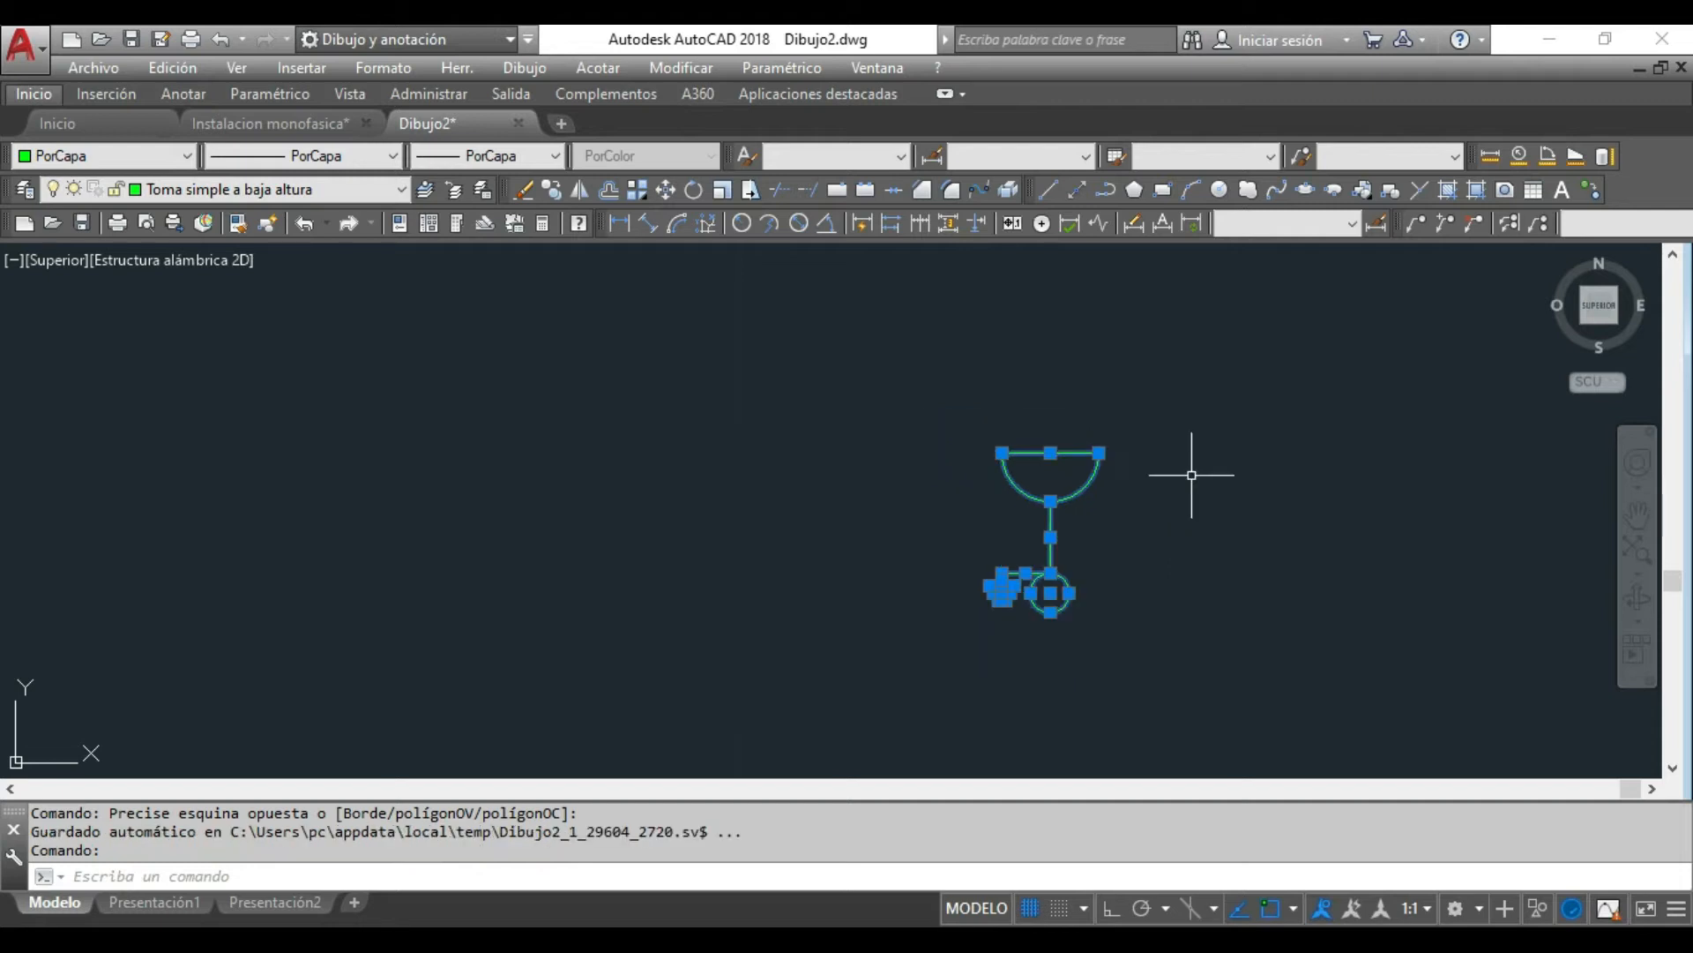
{"action": "type", "text": "BLOQUE"}
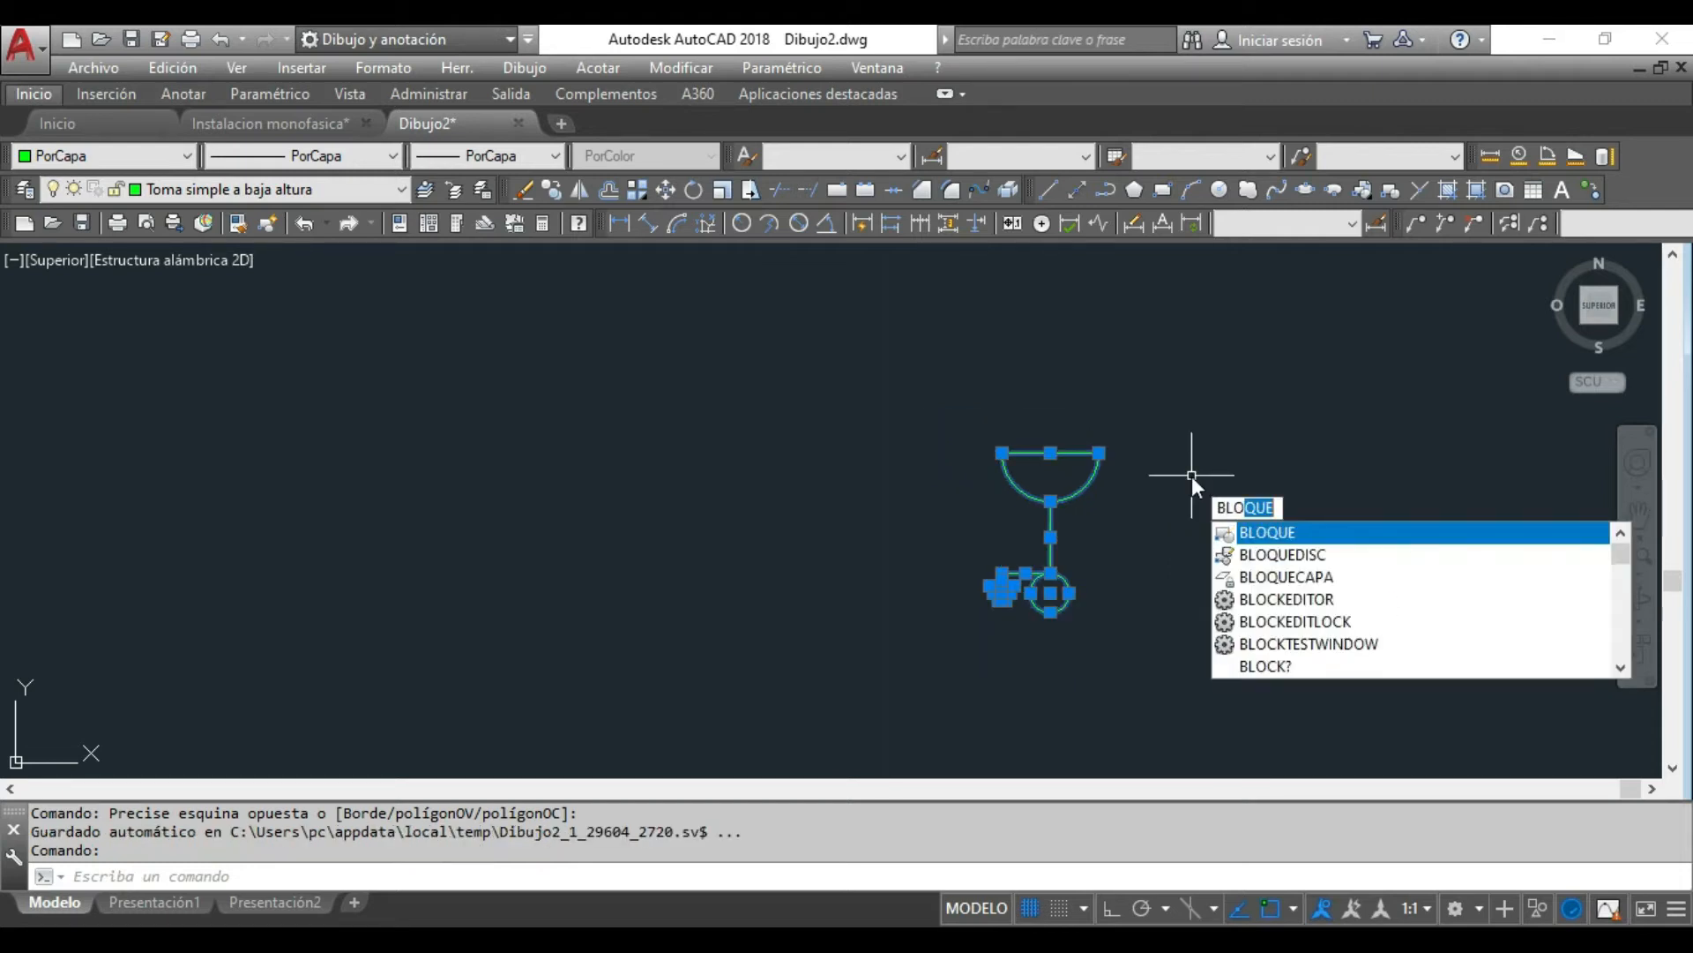
{"action": "left_click", "coordinate": [1281, 532]}
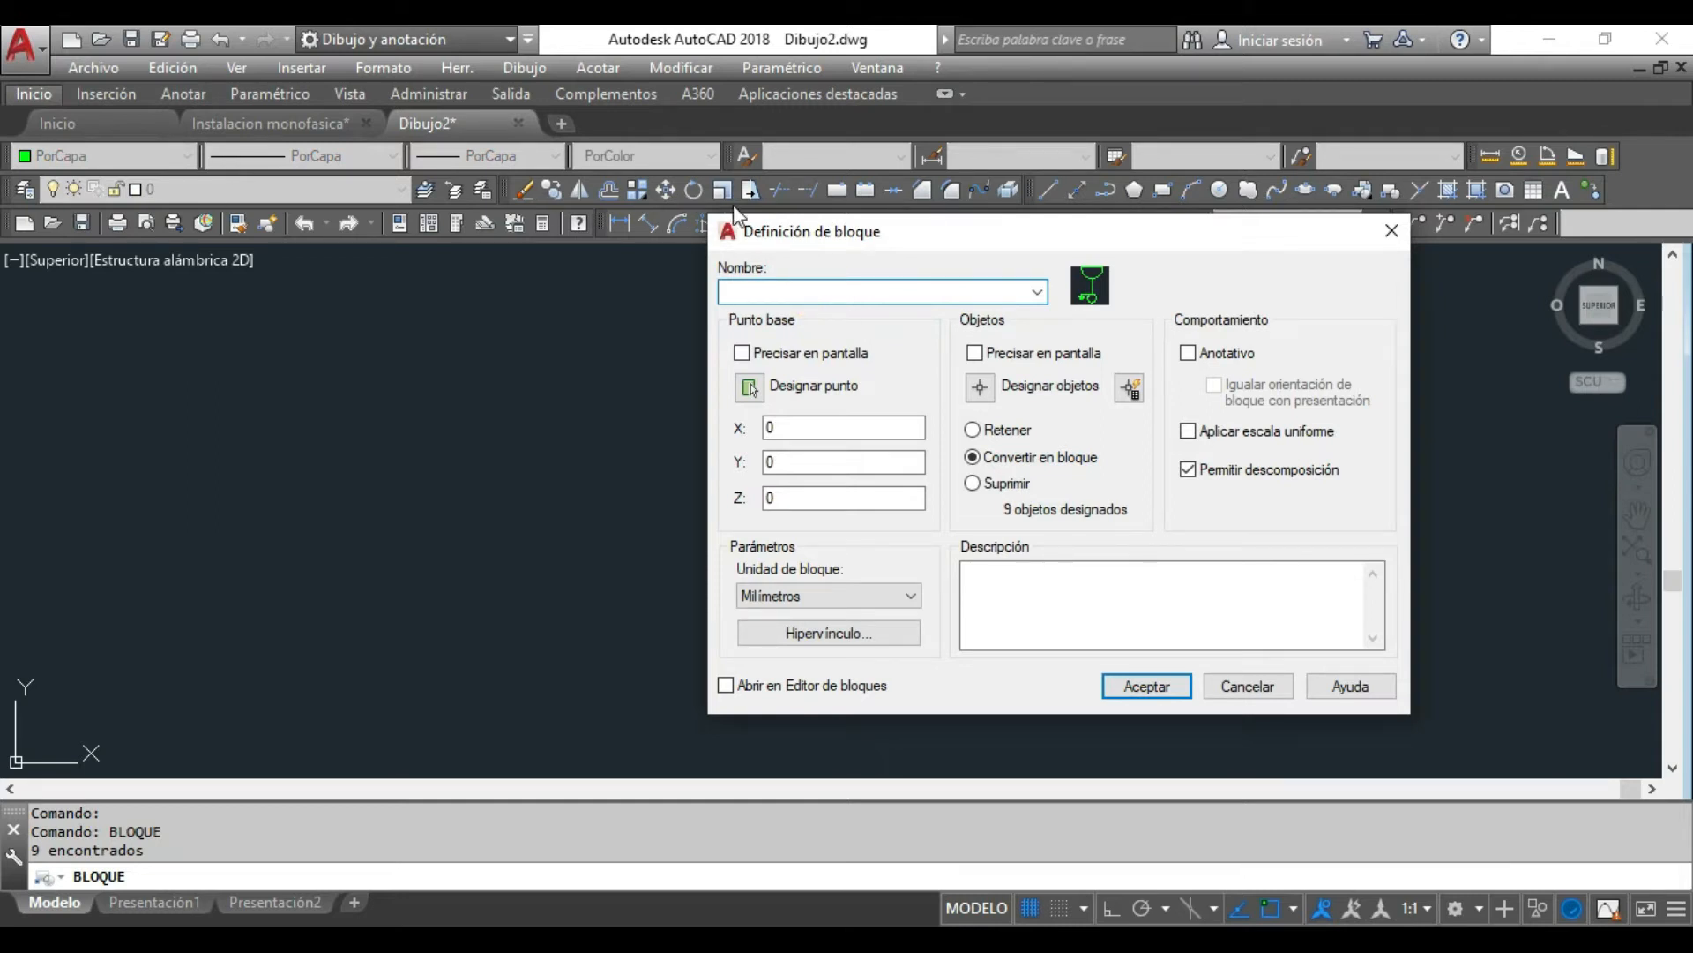
{"action": "left_click", "coordinate": [1247, 686]}
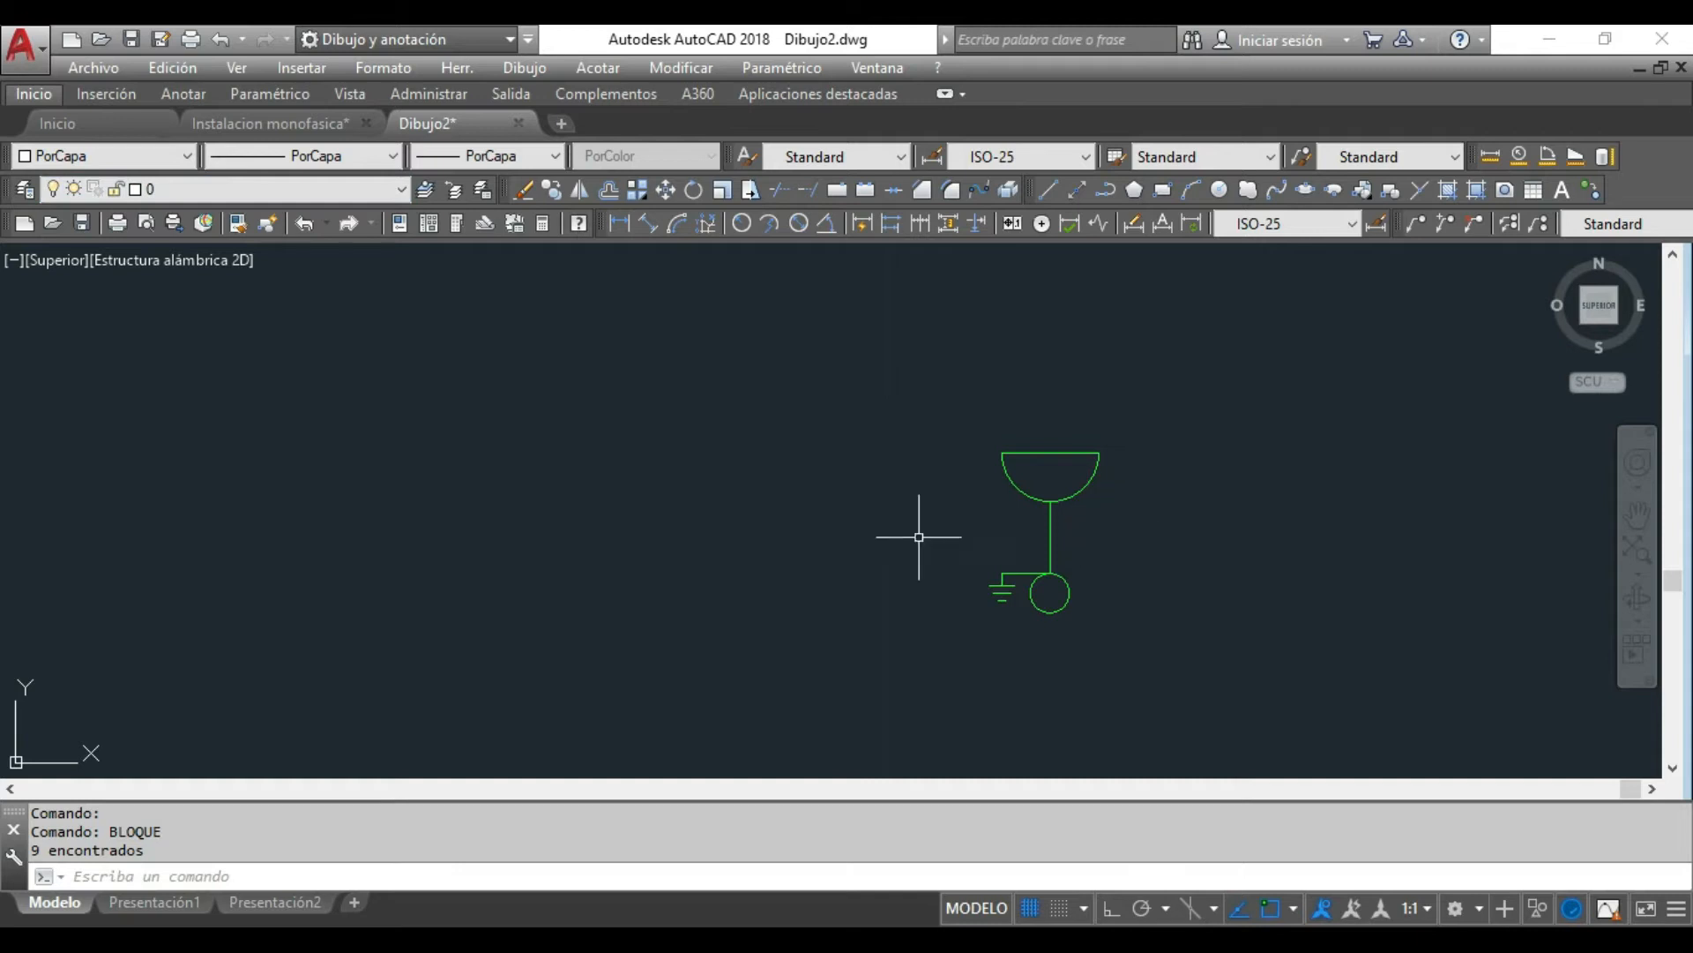
Step: Make Toma simple a baja altura the current layer and start a block definition from the whole outlet symbol
{"action": "left_click", "coordinate": [378, 188]}
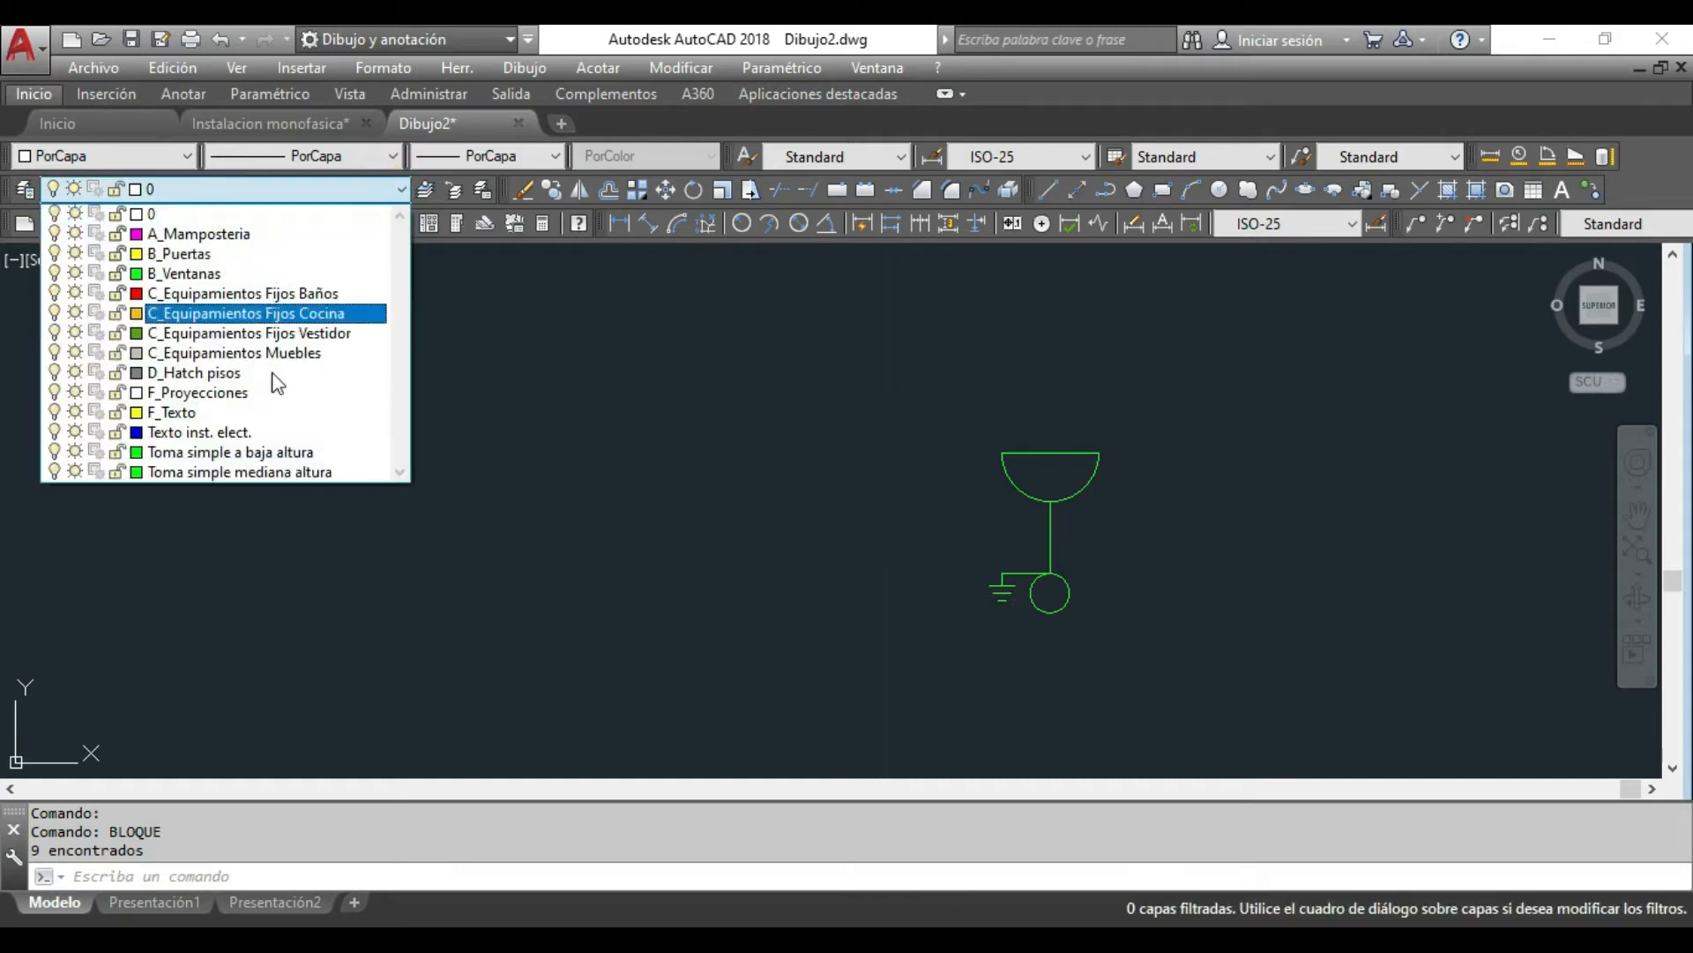
{"action": "left_click", "coordinate": [288, 453]}
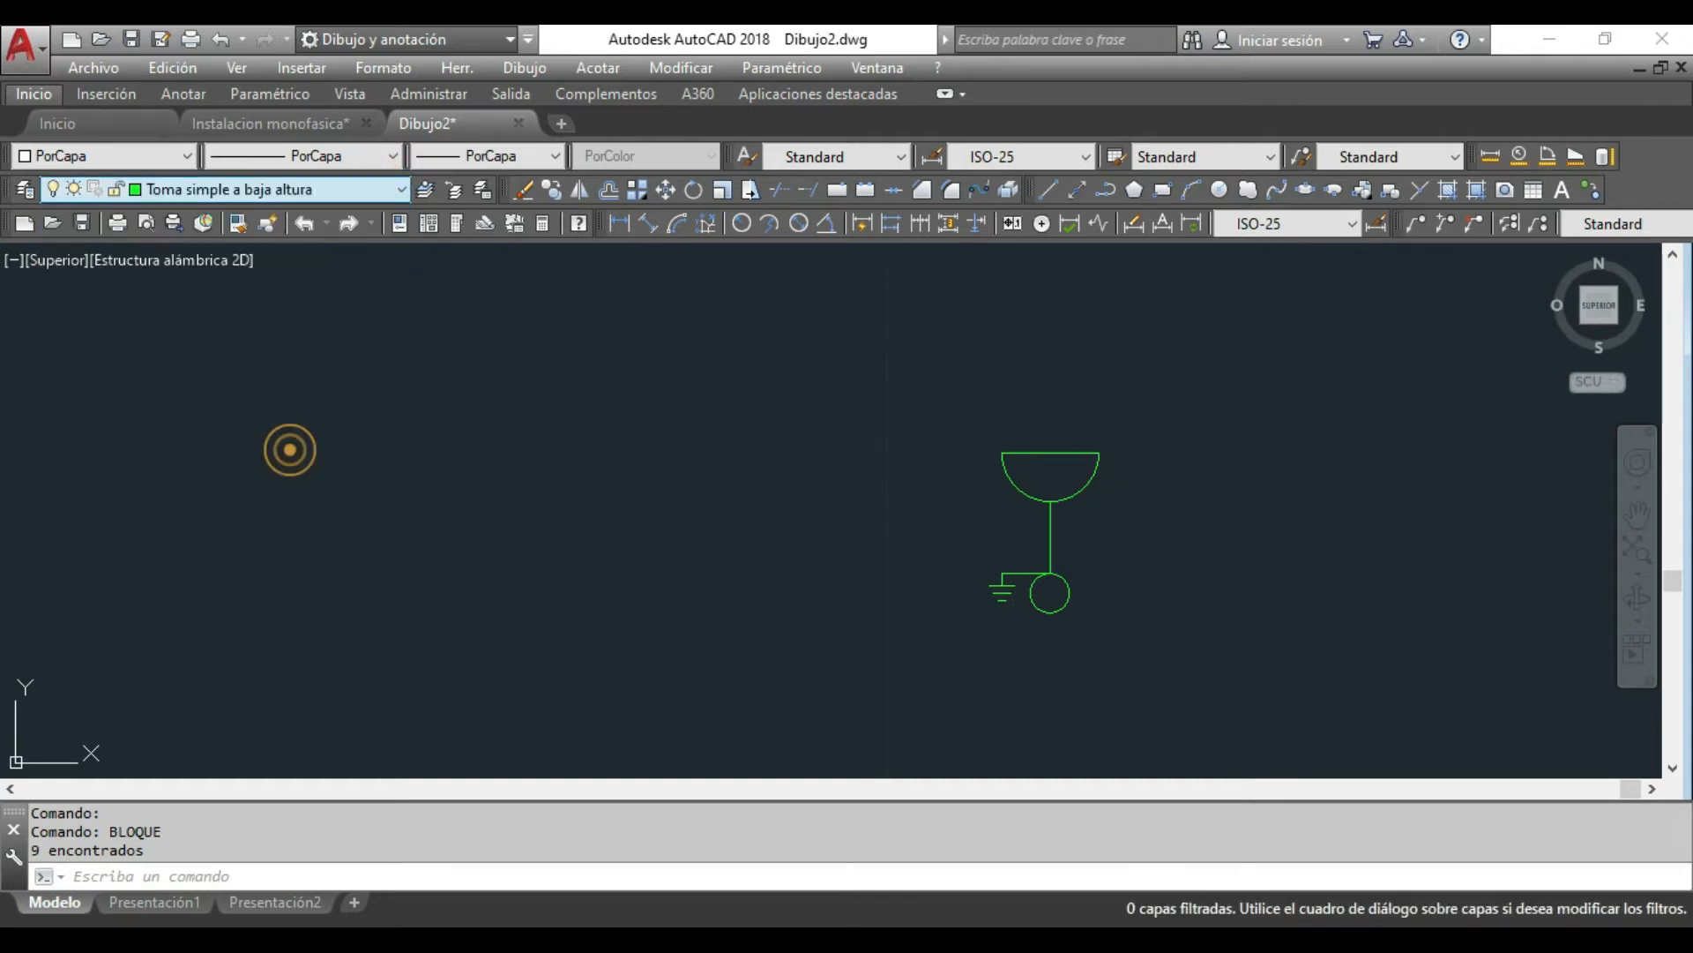
{"action": "left_click", "coordinate": [1195, 691]}
{"action": "left_click", "coordinate": [890, 399]}
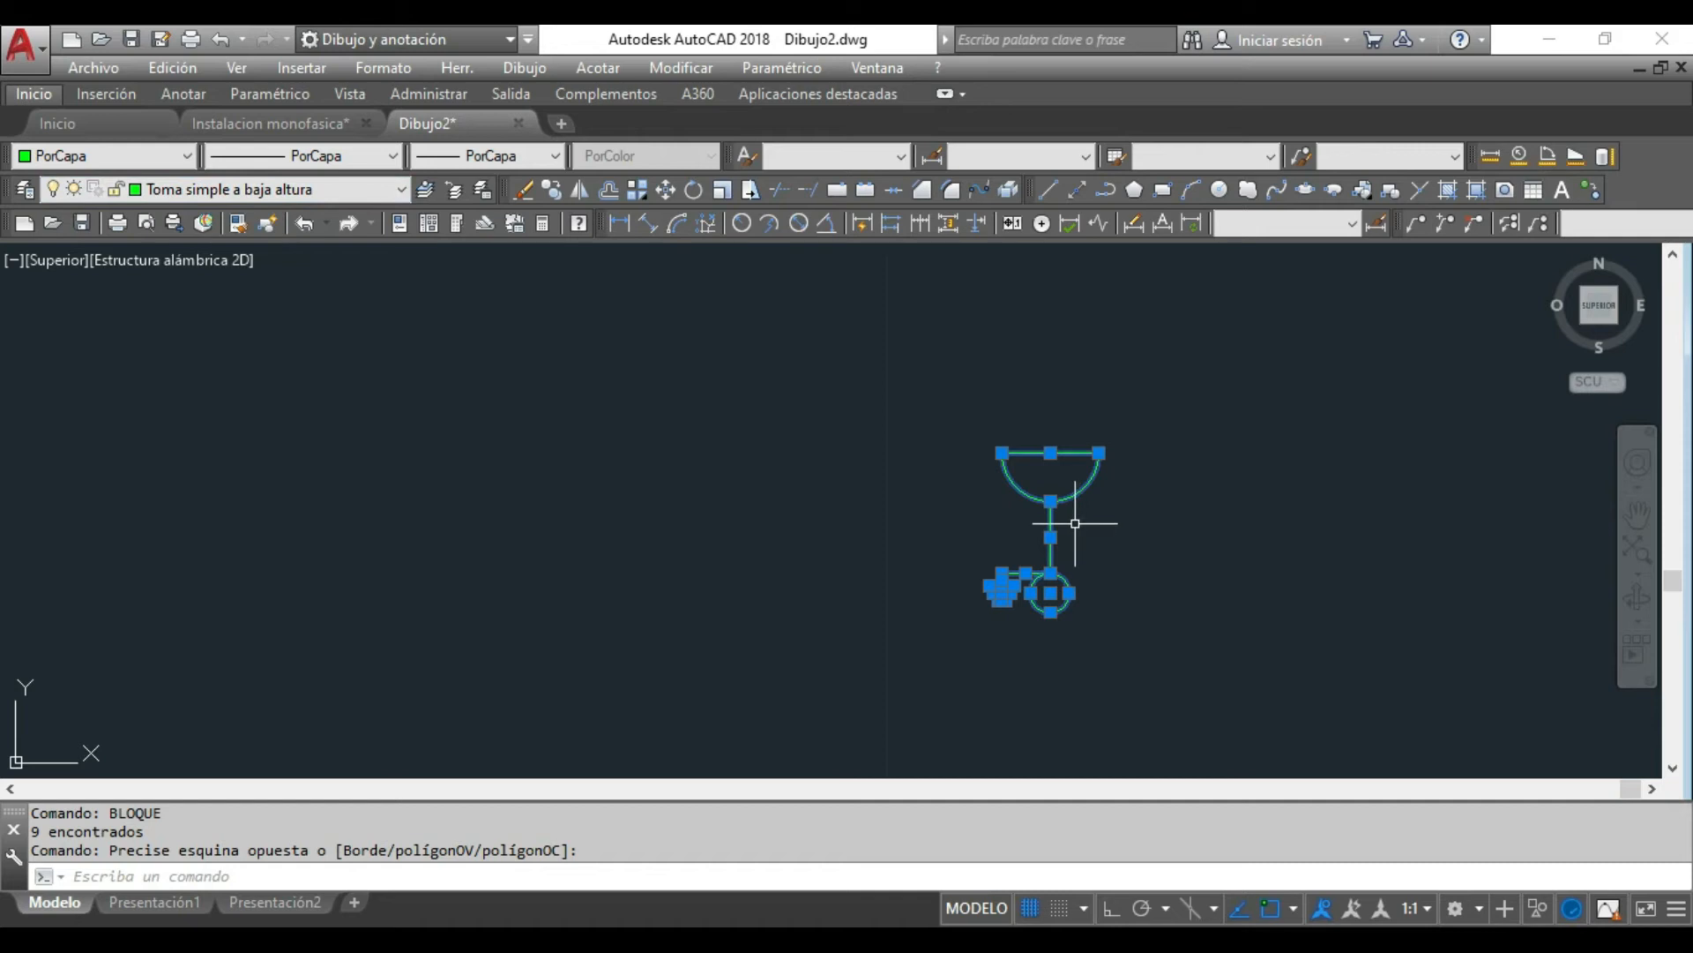
{"action": "scroll", "coordinate": [1050, 494], "scroll_direction": "down", "scroll_amount": 1}
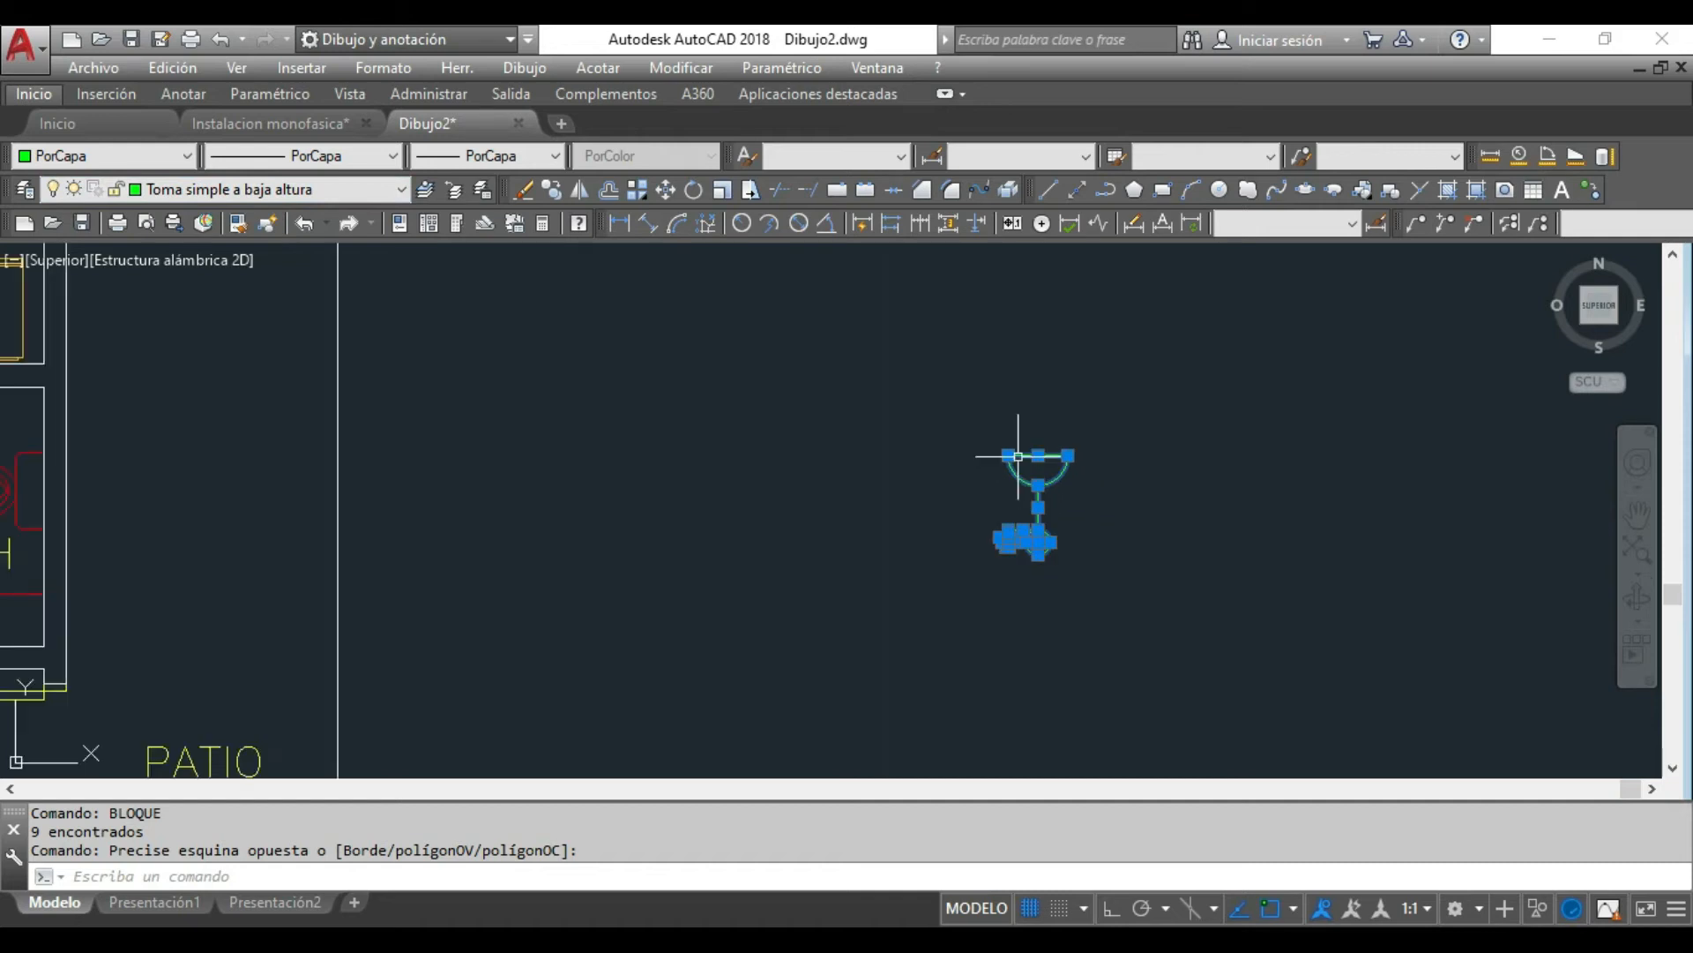
{"action": "scroll", "coordinate": [1069, 472], "scroll_direction": "up", "scroll_amount": 2}
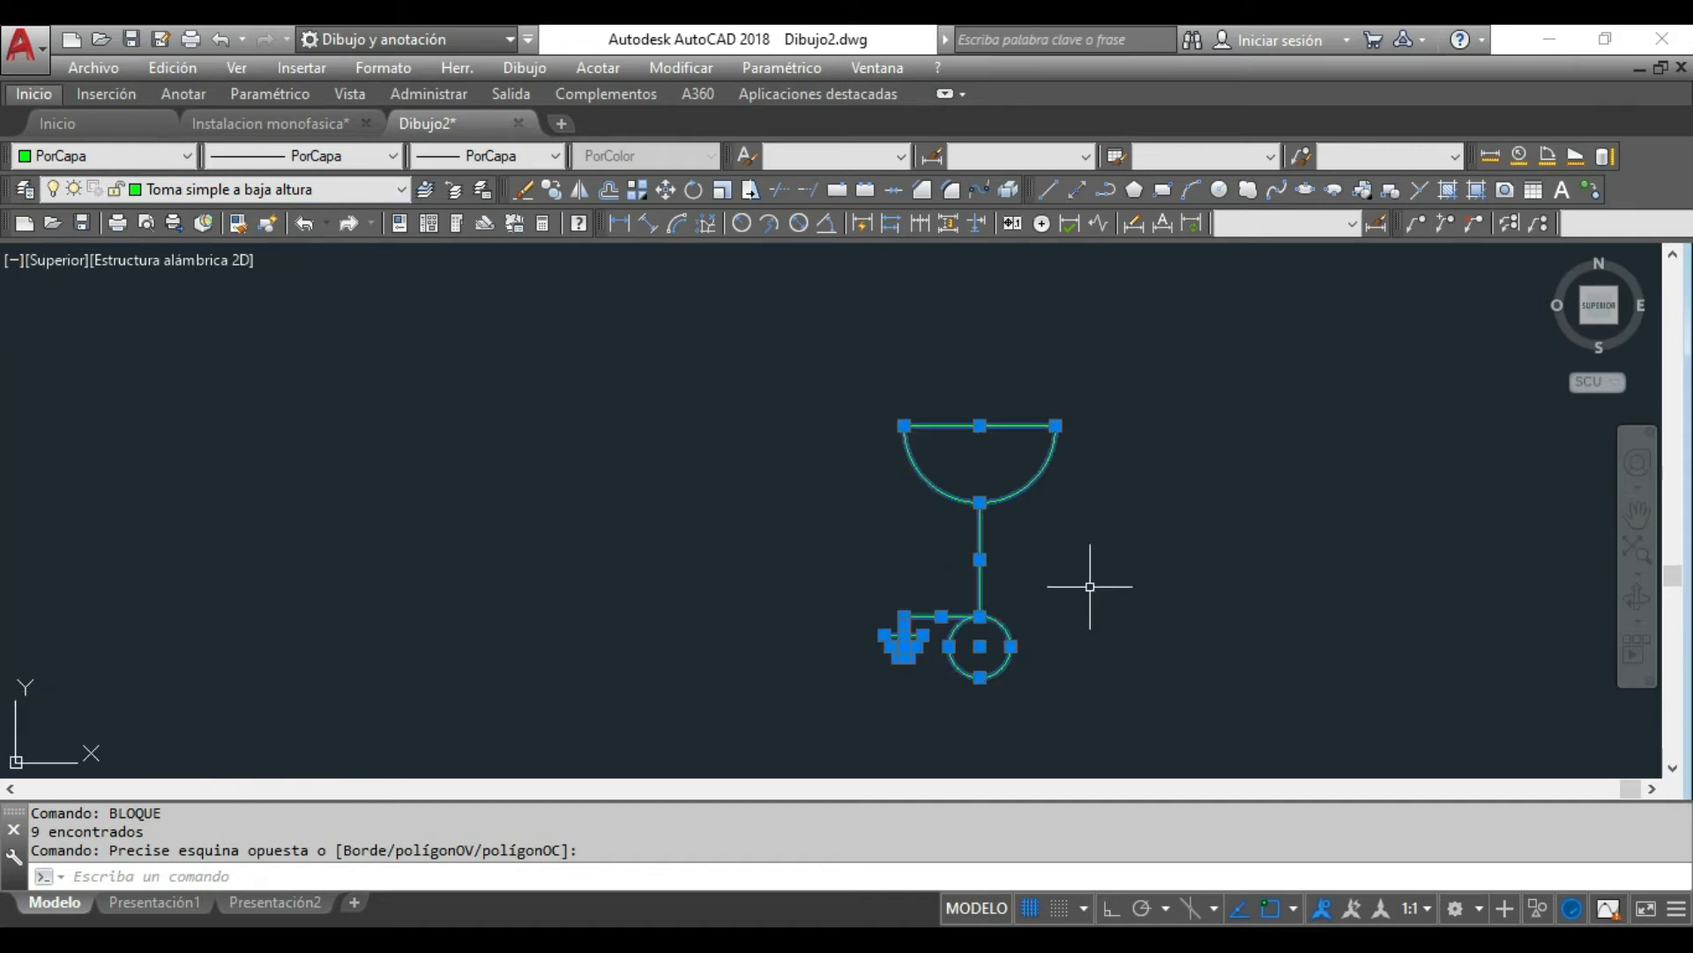
{"action": "type", "text": "BLOQUE"}
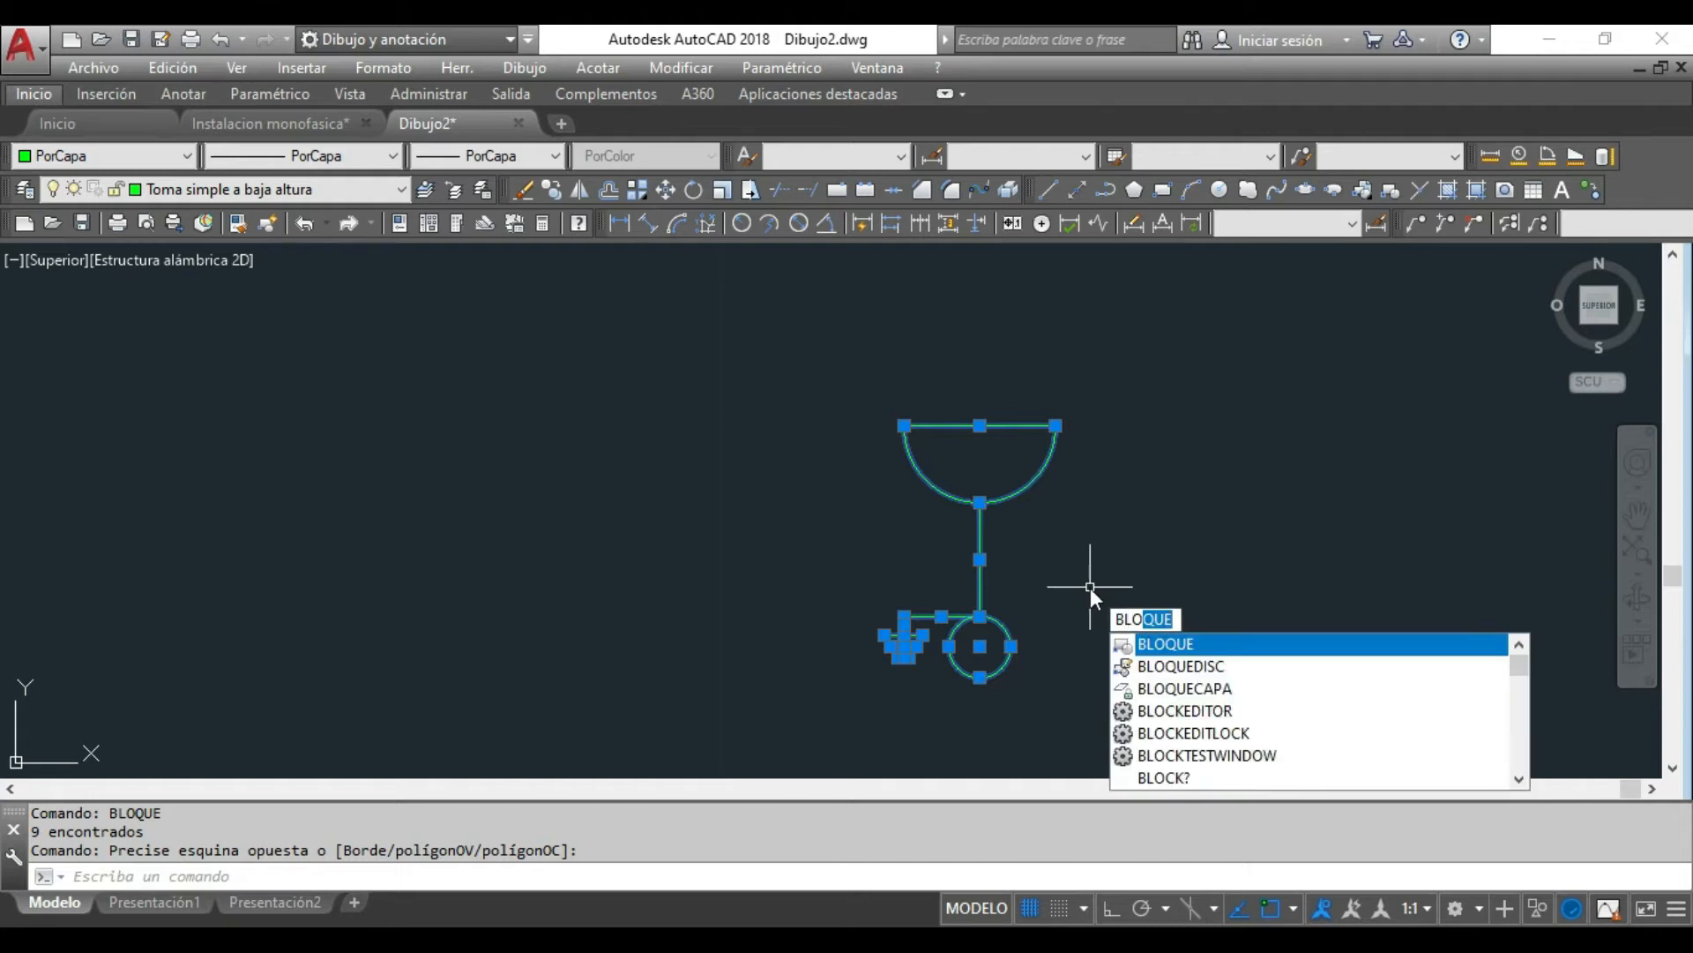
{"action": "left_click", "coordinate": [1168, 648]}
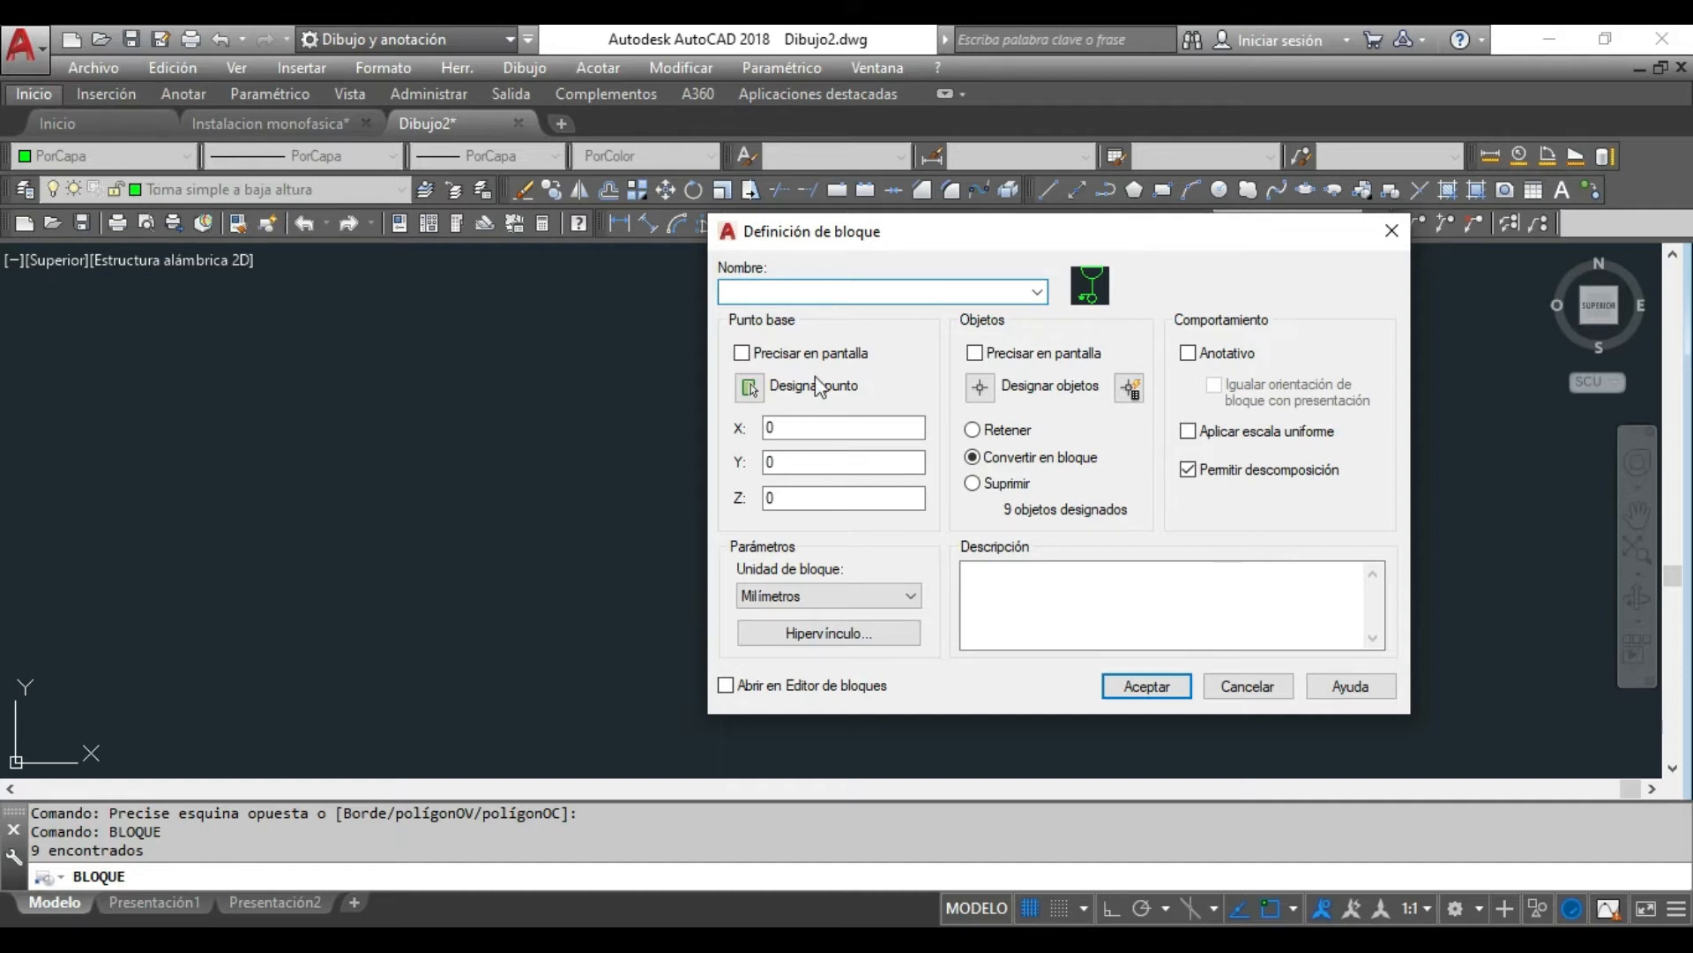
Step: Name the block Toma simple a baja altura and set its base point at the lowest point of the symbol's circle
{"action": "left_click", "coordinate": [782, 294]}
{"action": "type", "text": "Toma simple a baja altura"}
{"action": "left_click", "coordinate": [751, 389]}
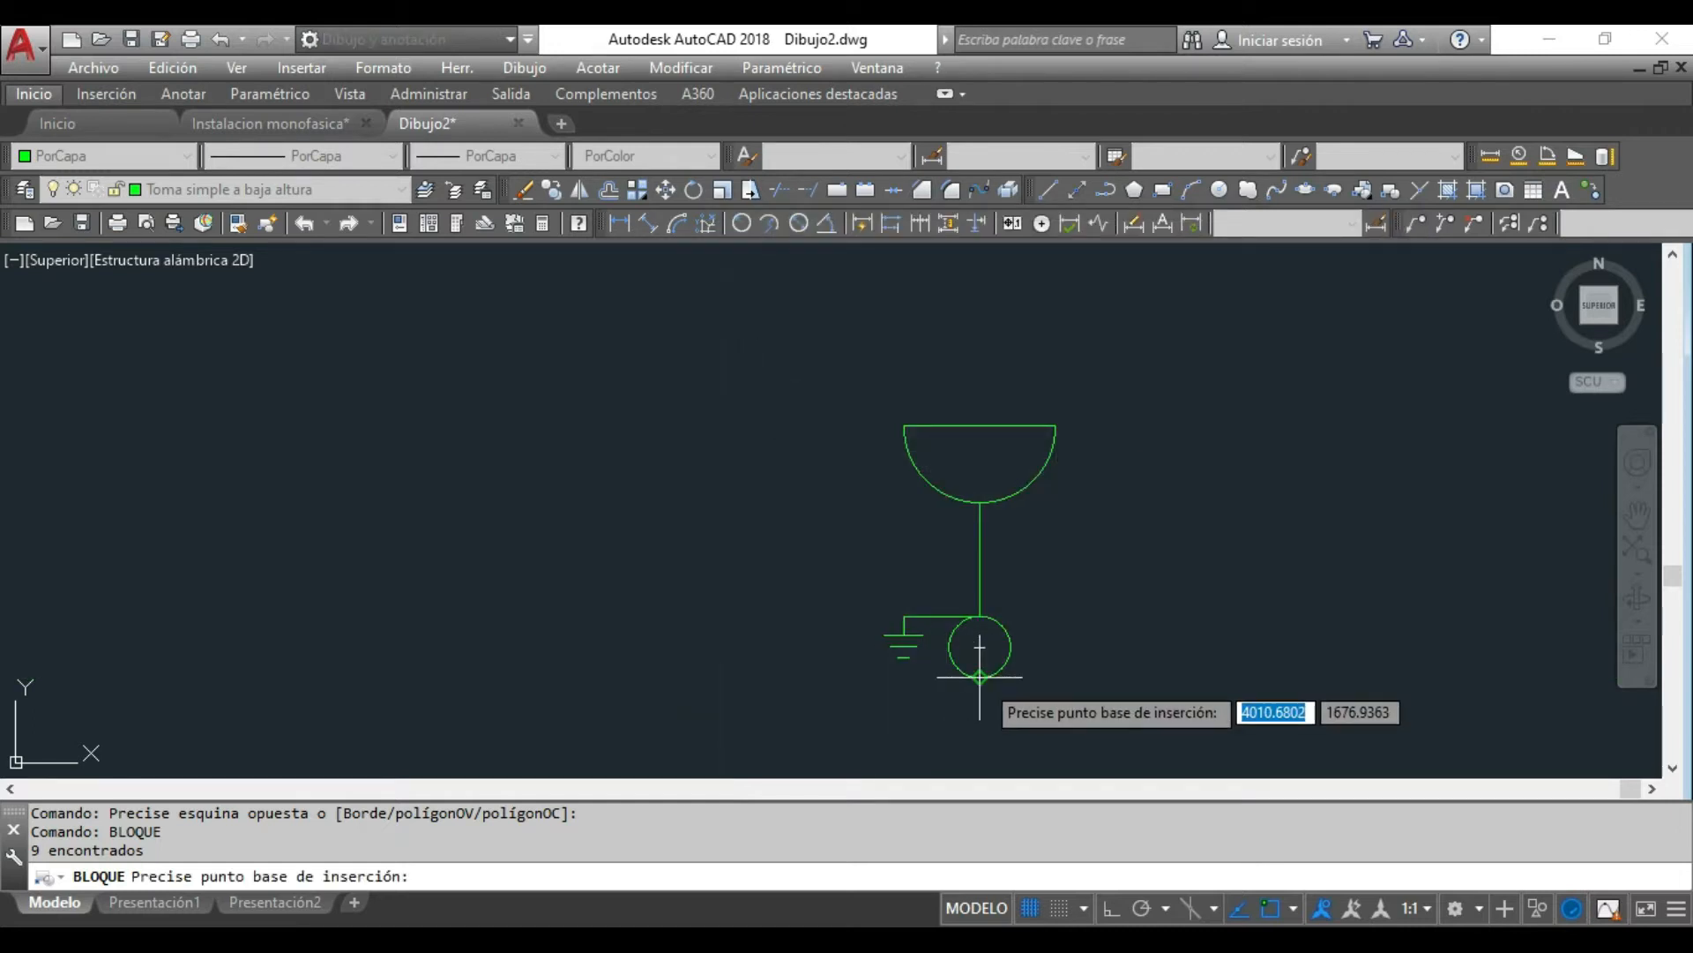
{"action": "left_click", "coordinate": [980, 678]}
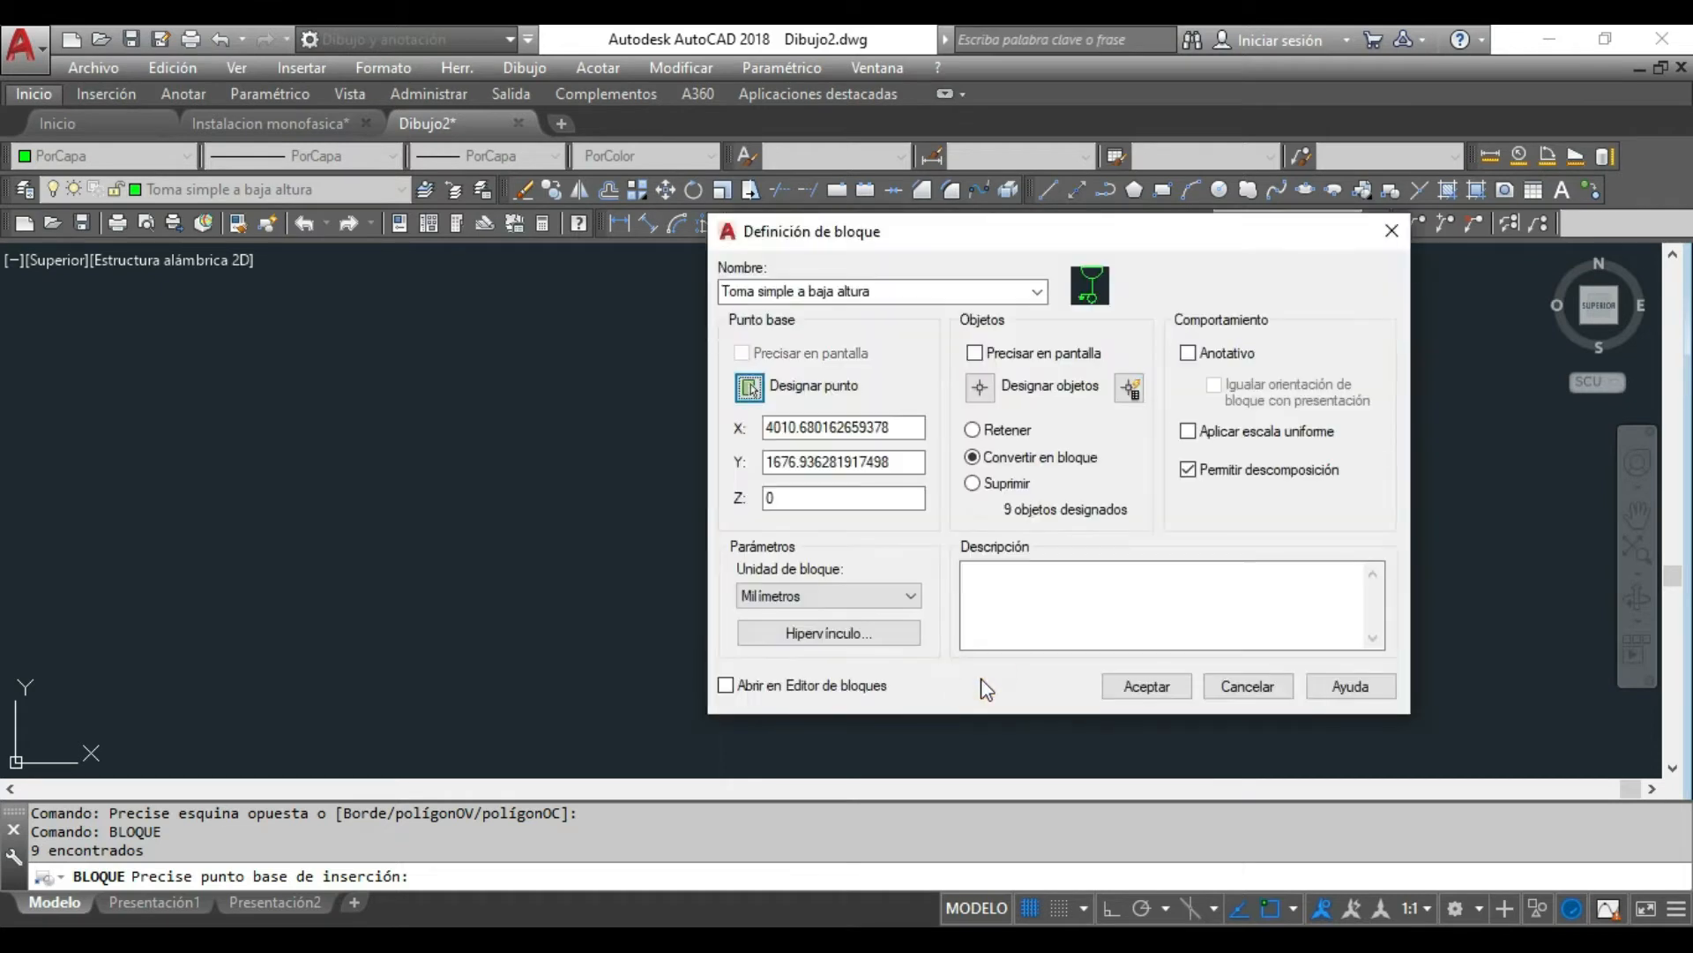
Step: Designate all the lines, the arc and the circle of the outlet symbol as the block's objects
{"action": "left_click", "coordinate": [985, 395]}
{"action": "left_click", "coordinate": [1164, 718]}
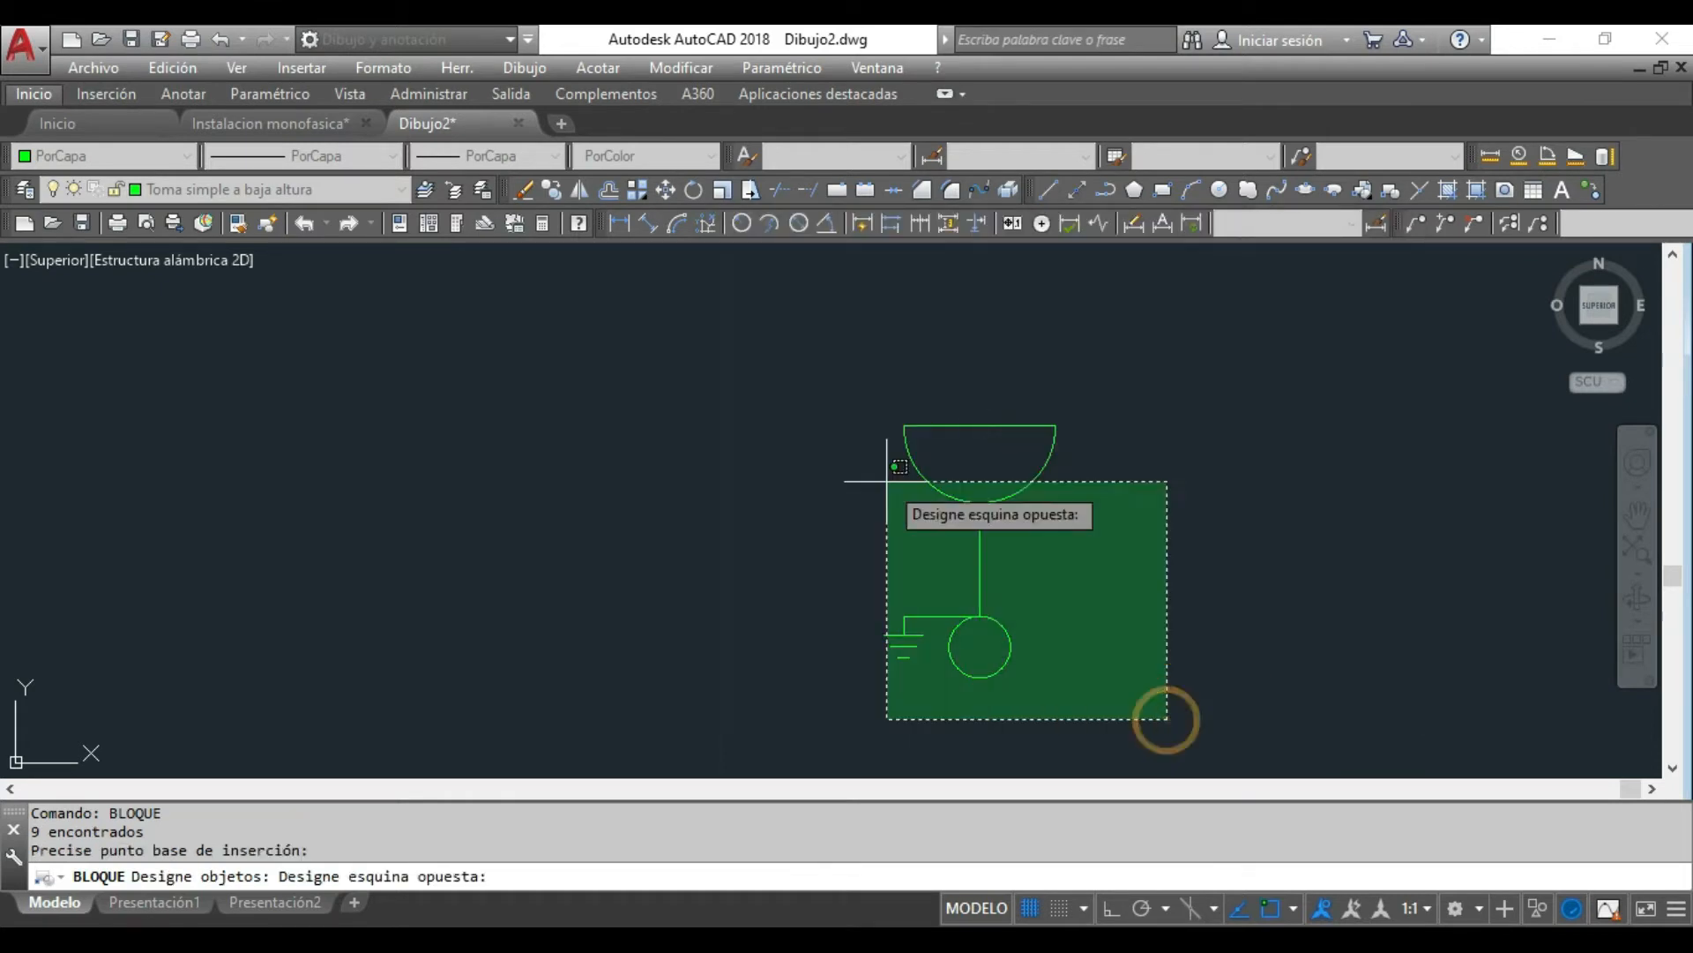
{"action": "left_click", "coordinate": [757, 337]}
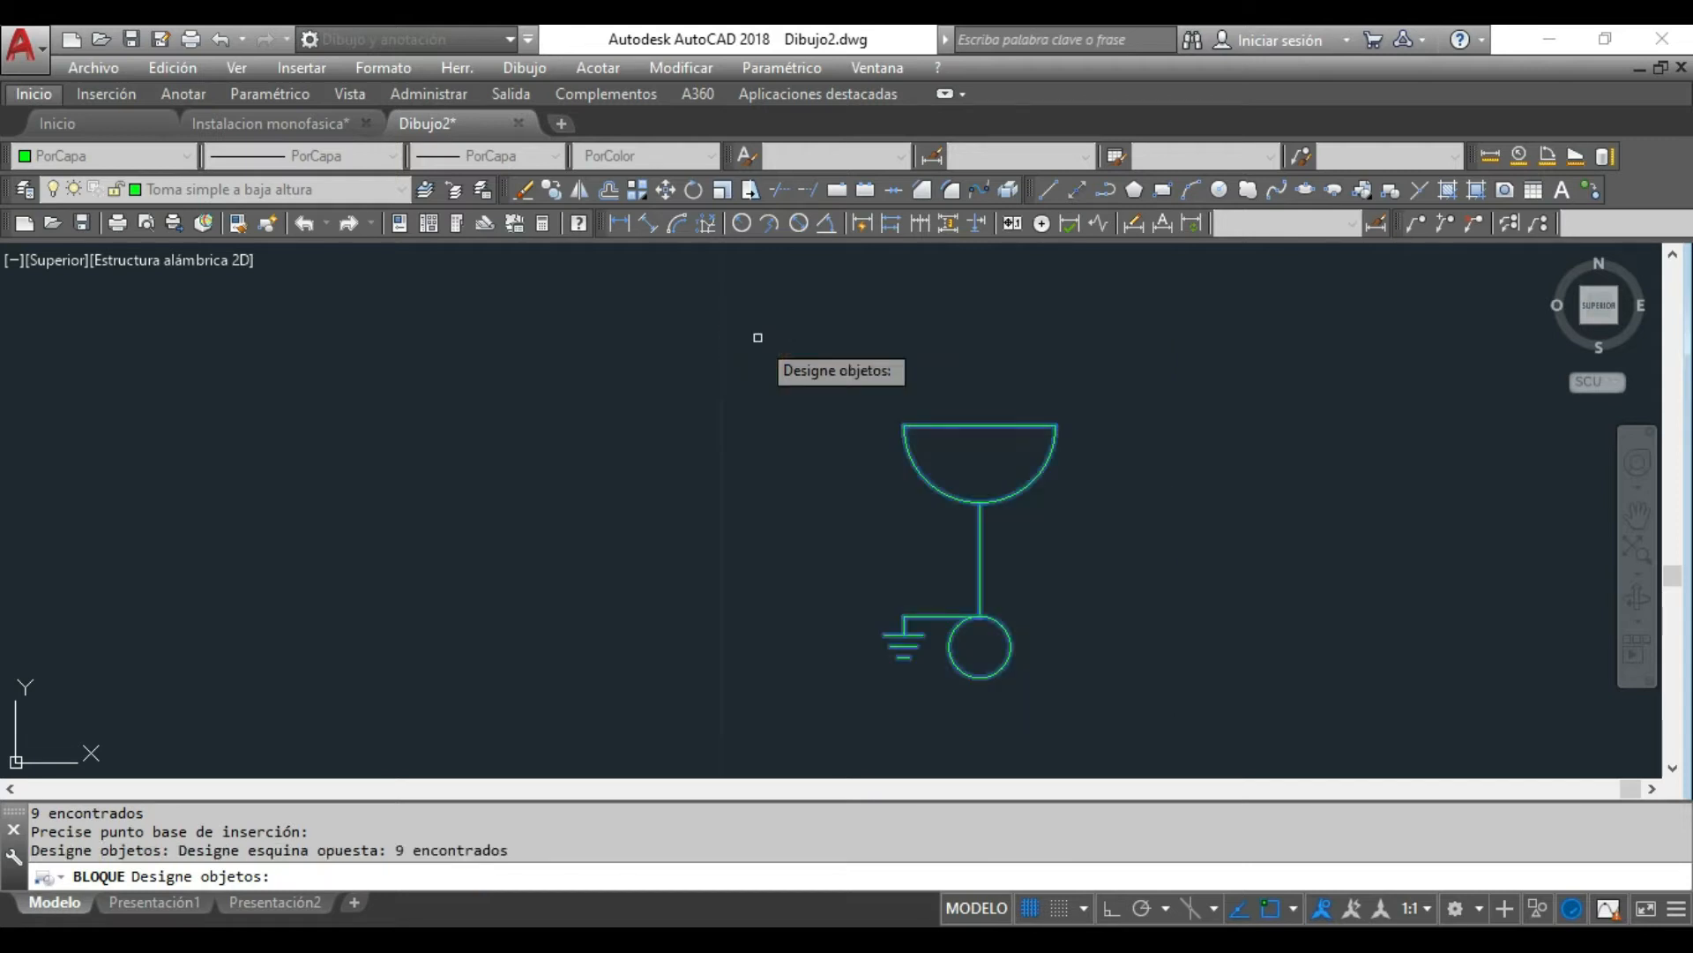
{"action": "key", "text": "Return"}
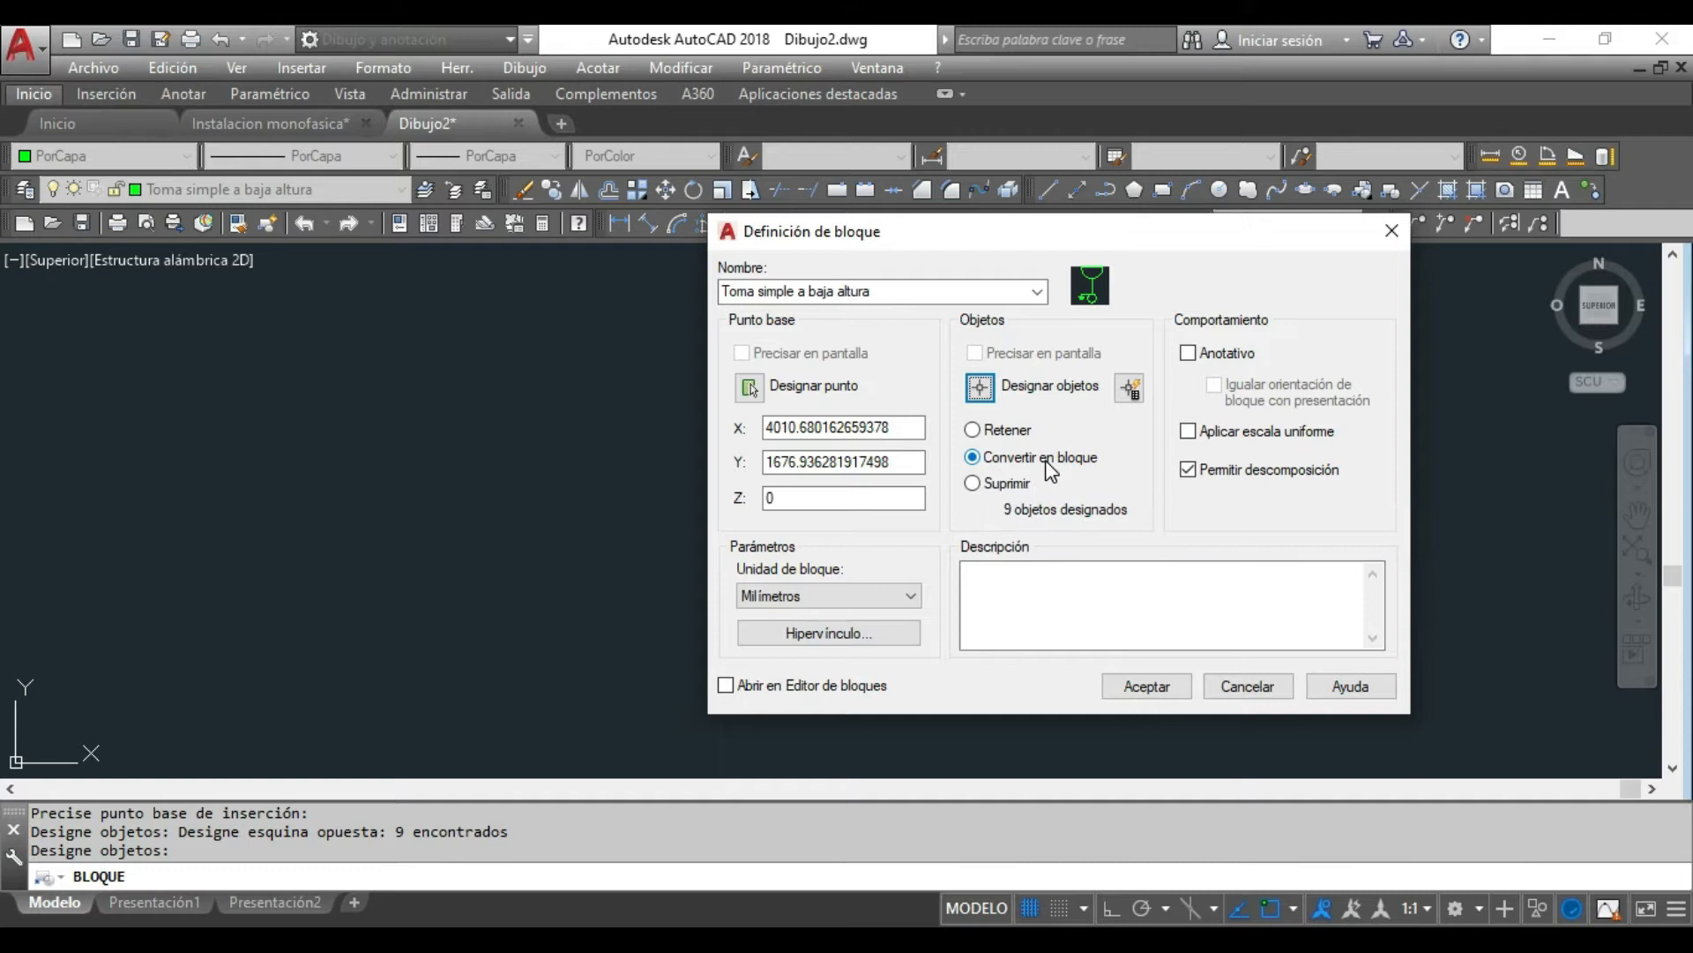
Step: Create the outlet block with its objects converted to a block, then select it to check that it is one object
{"action": "left_click", "coordinate": [1147, 687]}
{"action": "left_click", "coordinate": [1056, 534]}
{"action": "left_click", "coordinate": [956, 473]}
{"action": "scroll", "coordinate": [873, 415], "scroll_direction": "down", "scroll_amount": 5}
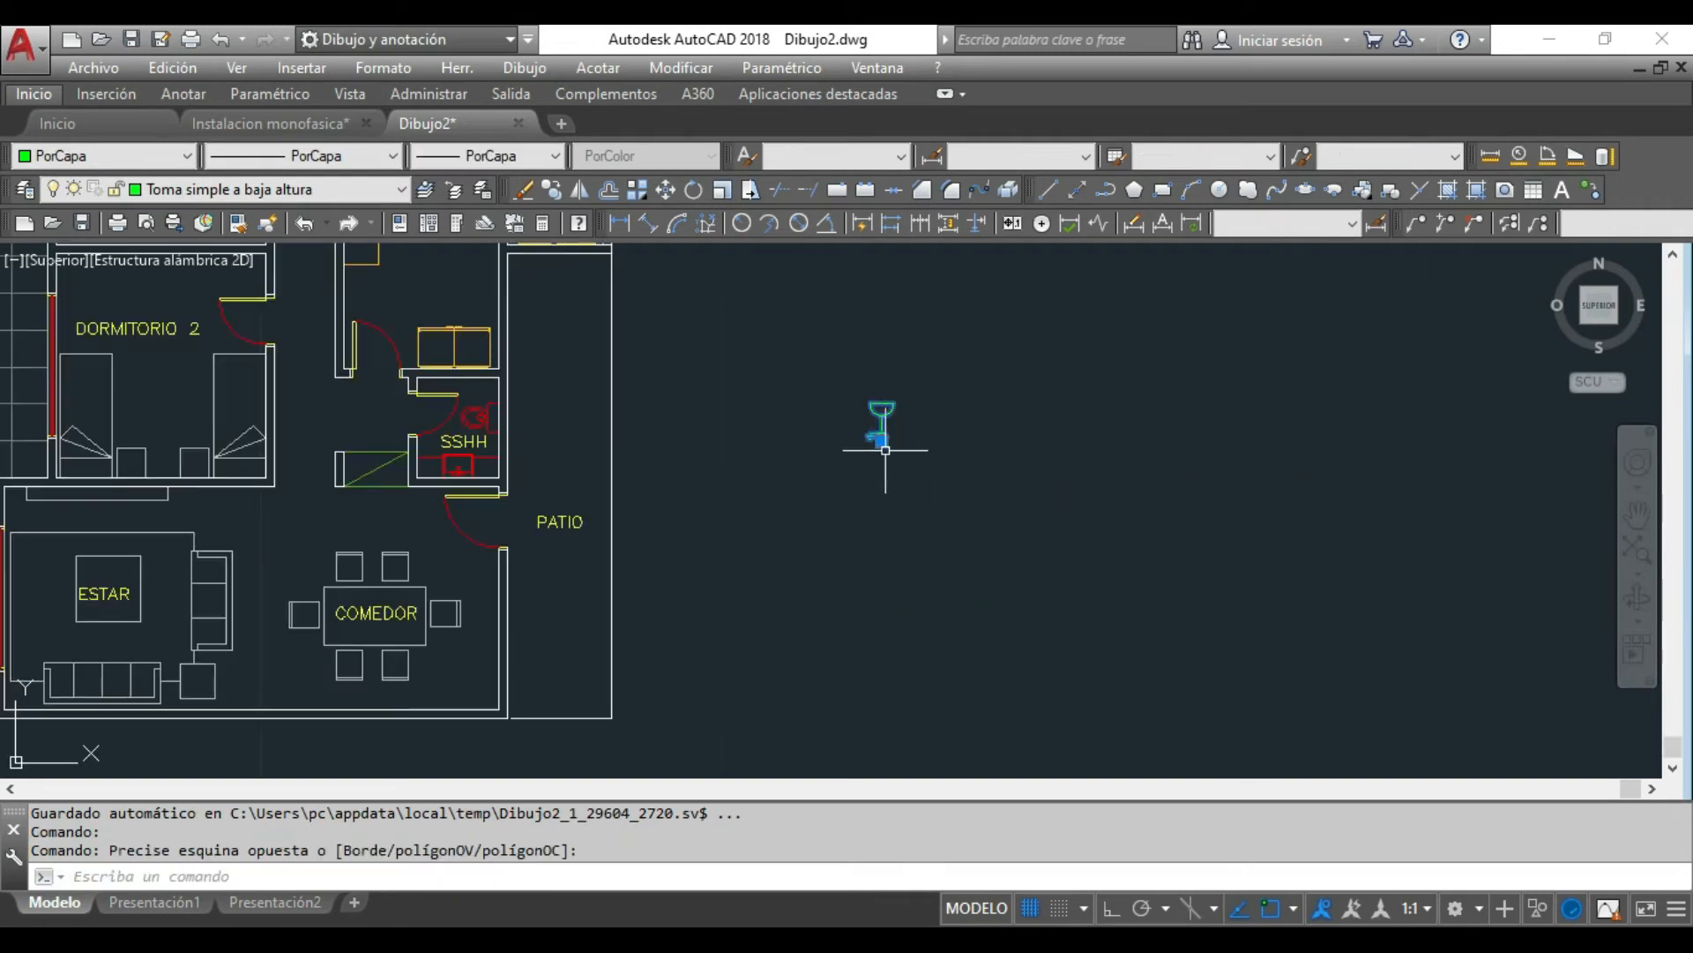
{"action": "scroll", "coordinate": [885, 450], "scroll_direction": "up", "scroll_amount": 5}
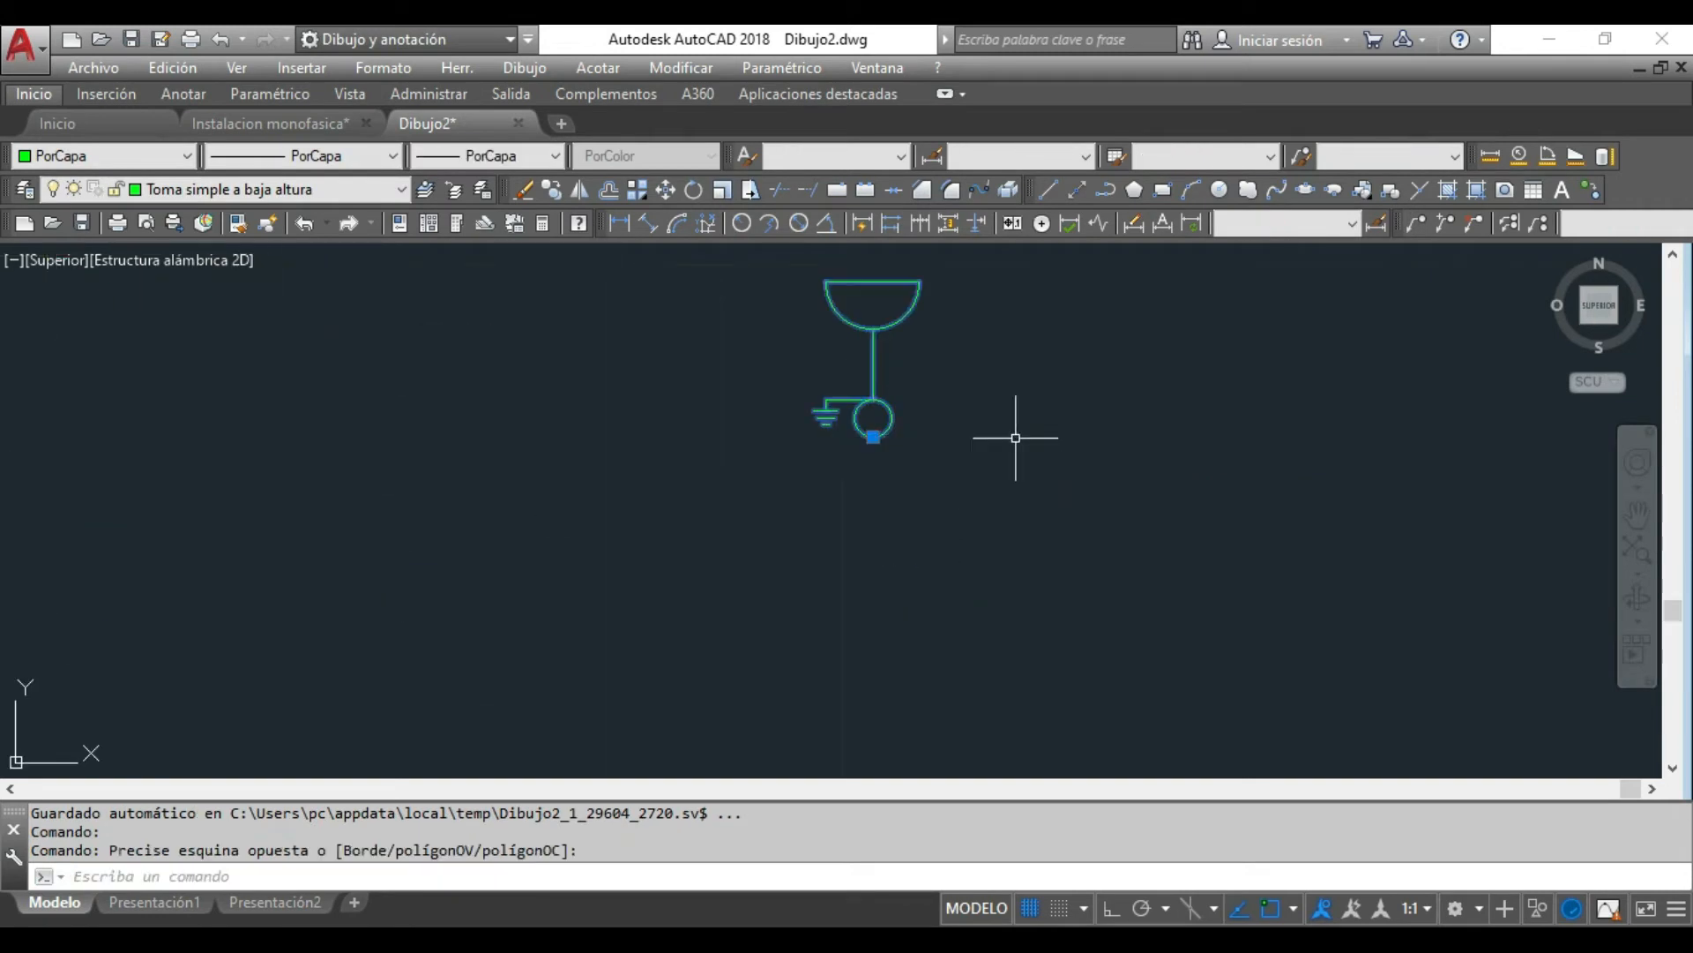
{"action": "scroll", "coordinate": [1001, 410], "scroll_direction": "down", "scroll_amount": 5}
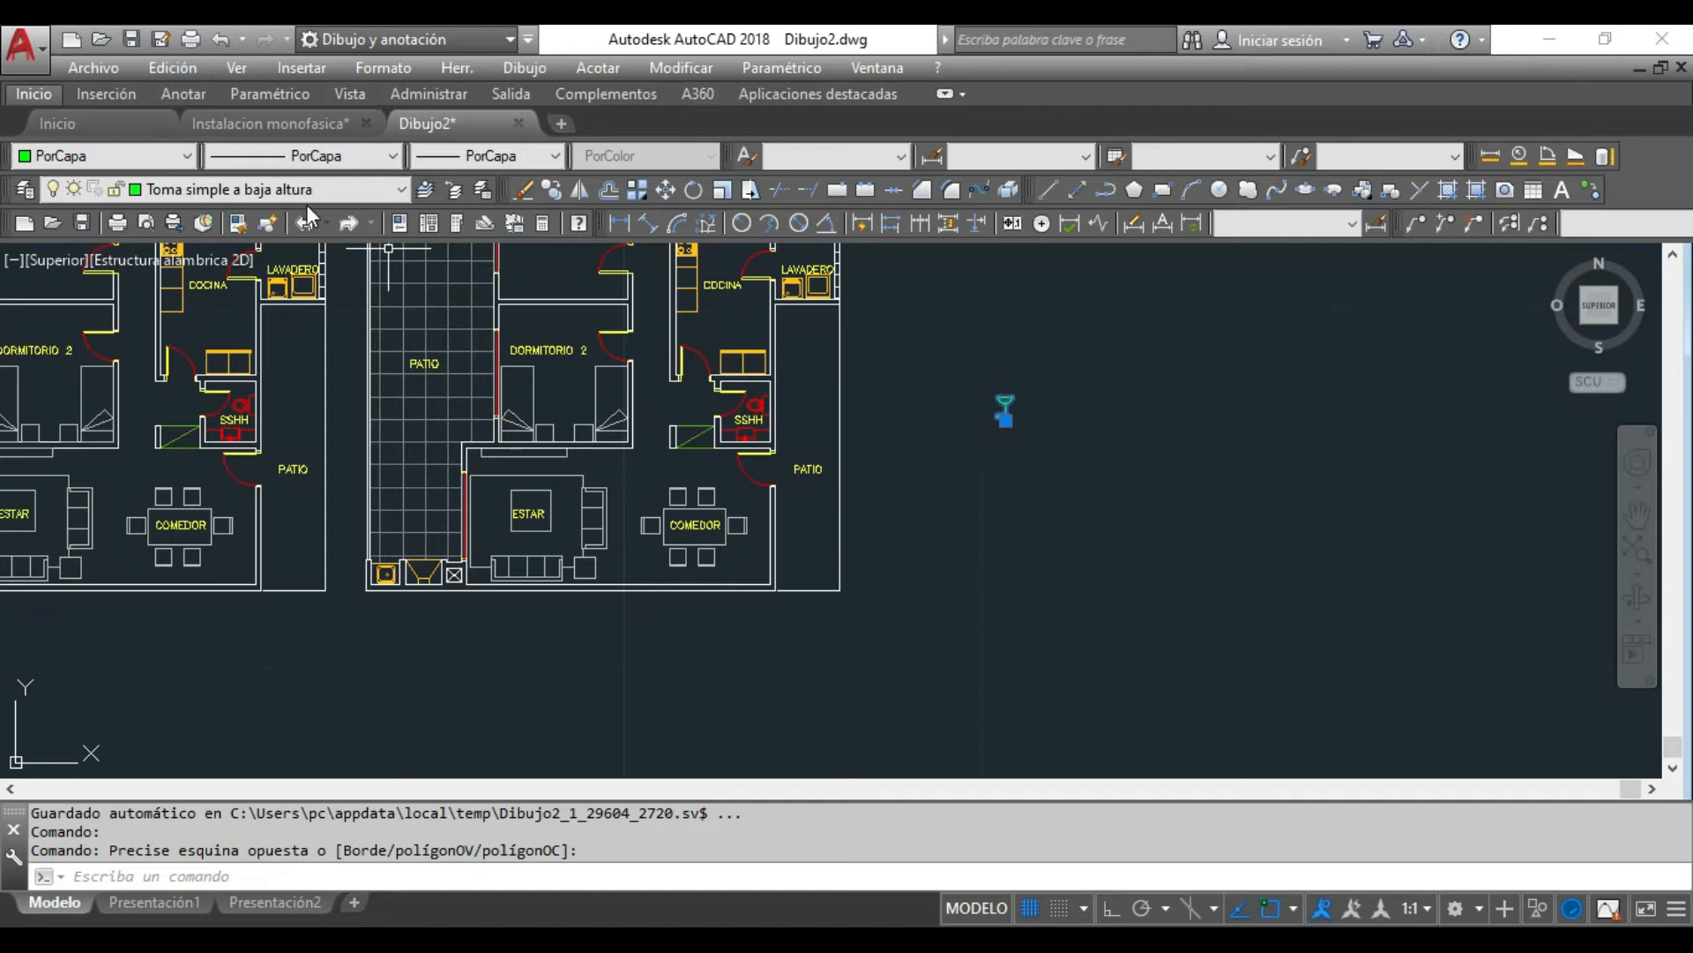
Step: Switch to the Instalacion monofasica drawing and locate the electrical symbol legend beside the plans
{"action": "left_click", "coordinate": [282, 123]}
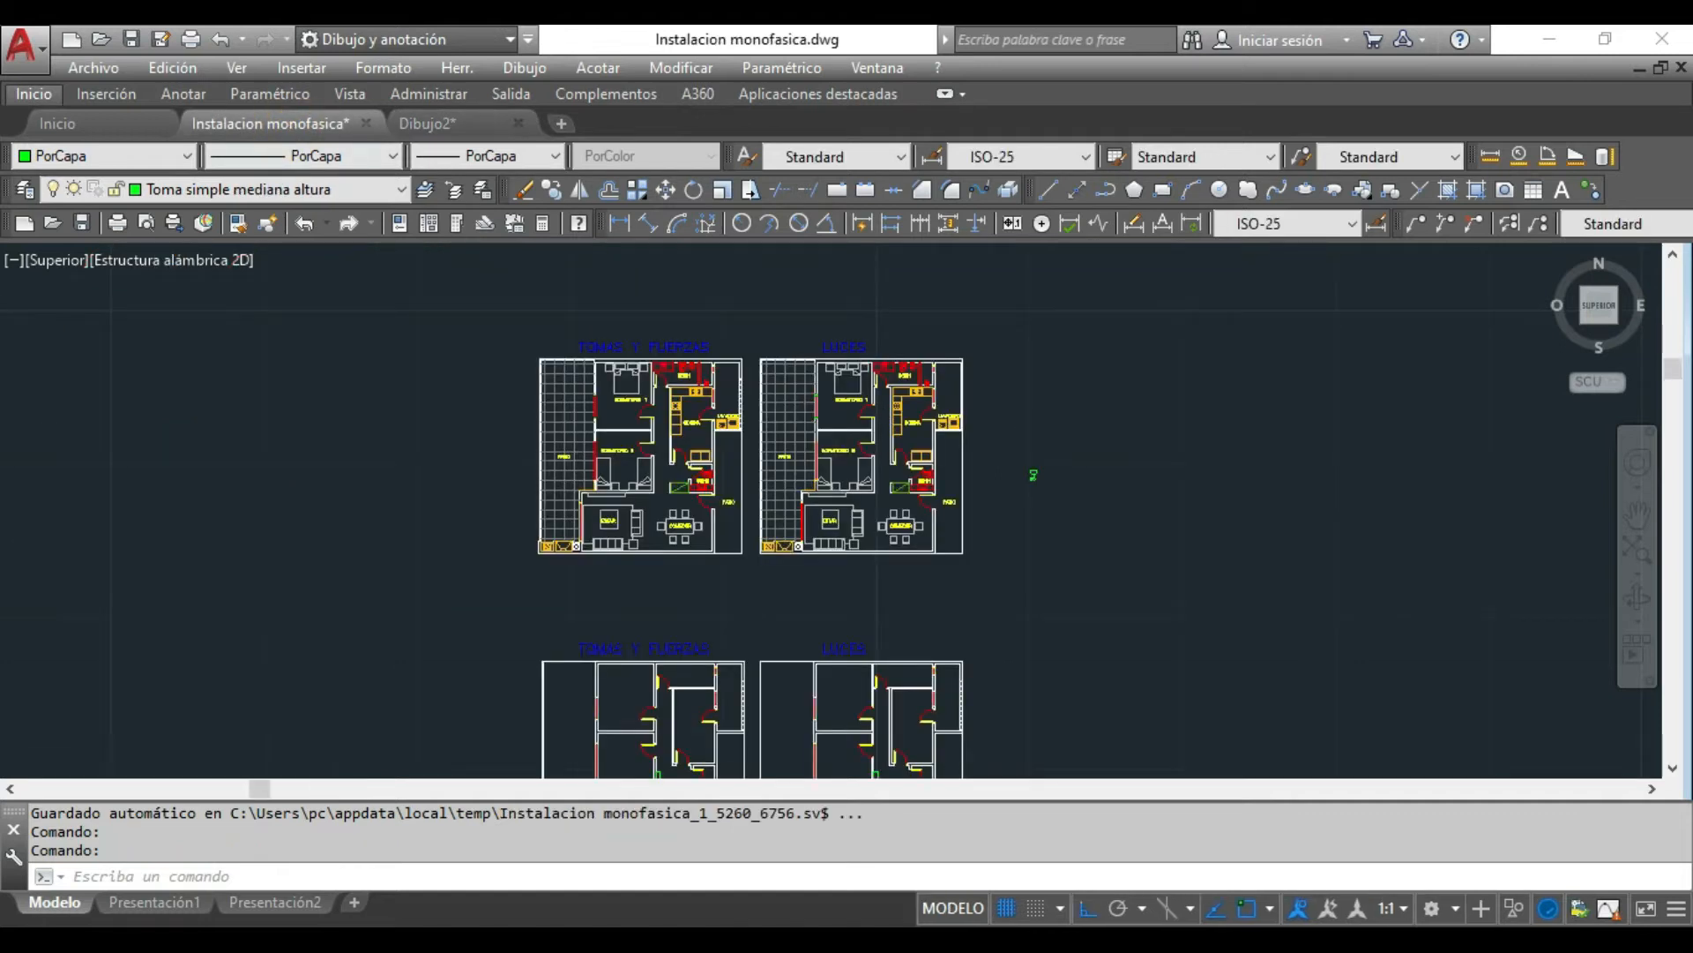
{"action": "scroll", "coordinate": [940, 406], "scroll_direction": "down", "scroll_amount": 3}
{"action": "scroll", "coordinate": [1023, 655], "scroll_direction": "up", "scroll_amount": 5}
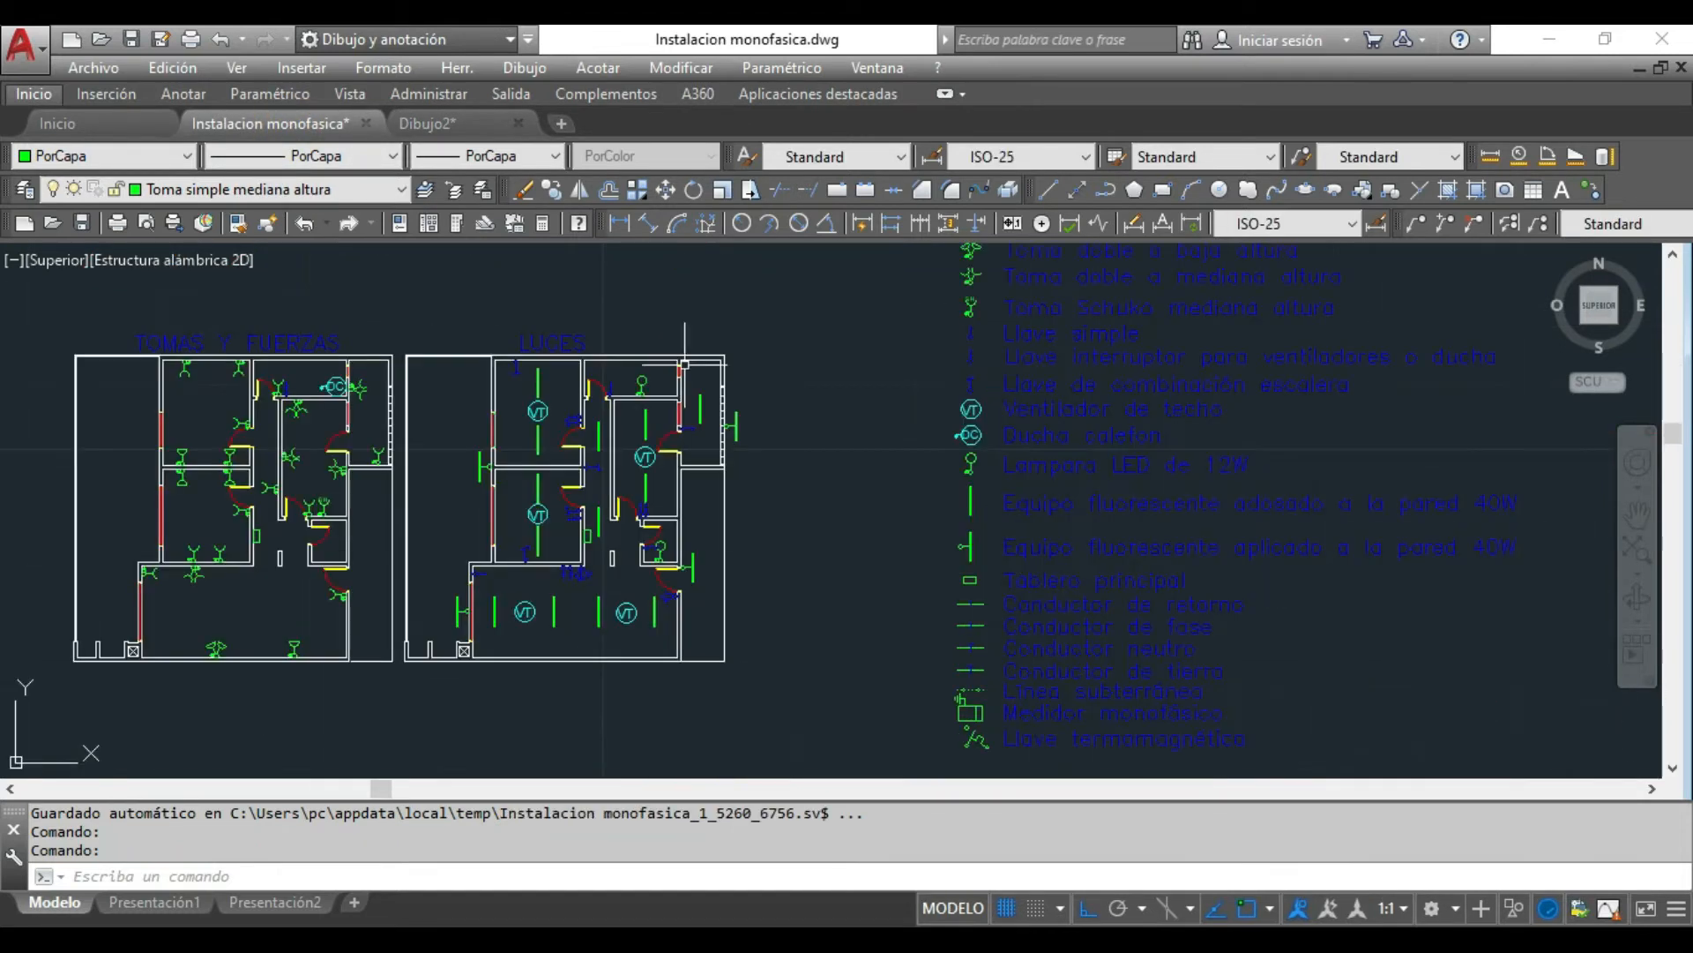
{"action": "scroll", "coordinate": [775, 359], "scroll_direction": "down", "scroll_amount": 4}
{"action": "scroll", "coordinate": [817, 283], "scroll_direction": "up", "scroll_amount": 4}
{"action": "scroll", "coordinate": [775, 359], "scroll_direction": "down", "scroll_amount": 4}
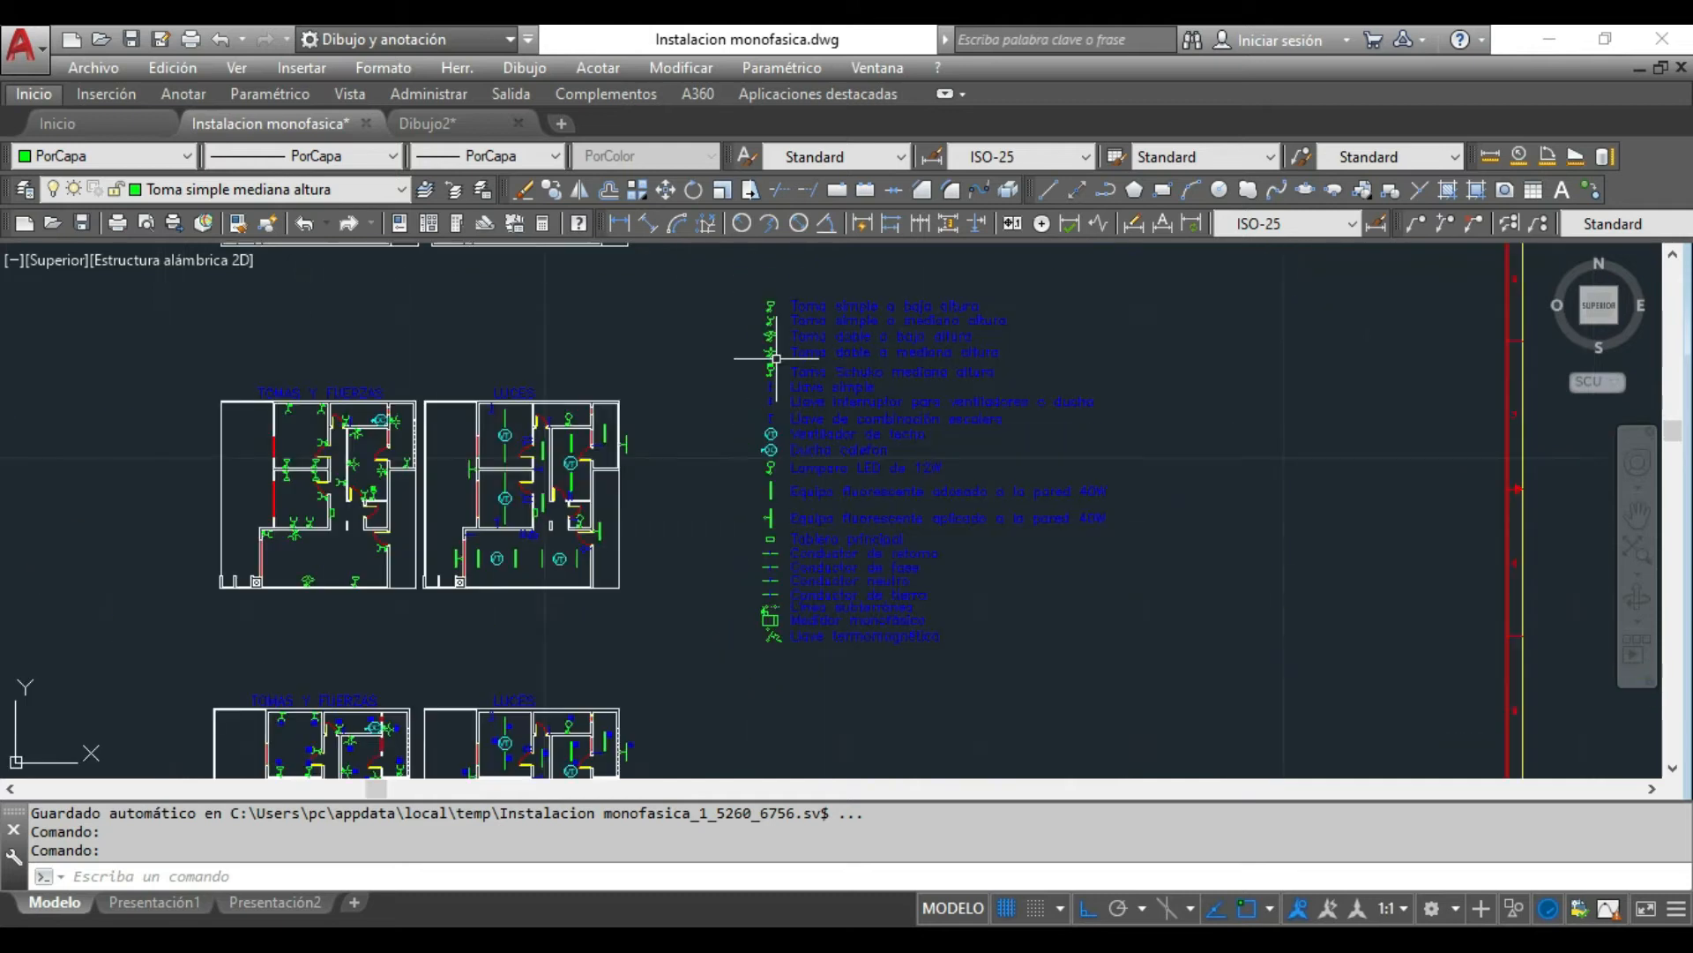
{"action": "scroll", "coordinate": [780, 287], "scroll_direction": "up", "scroll_amount": 5}
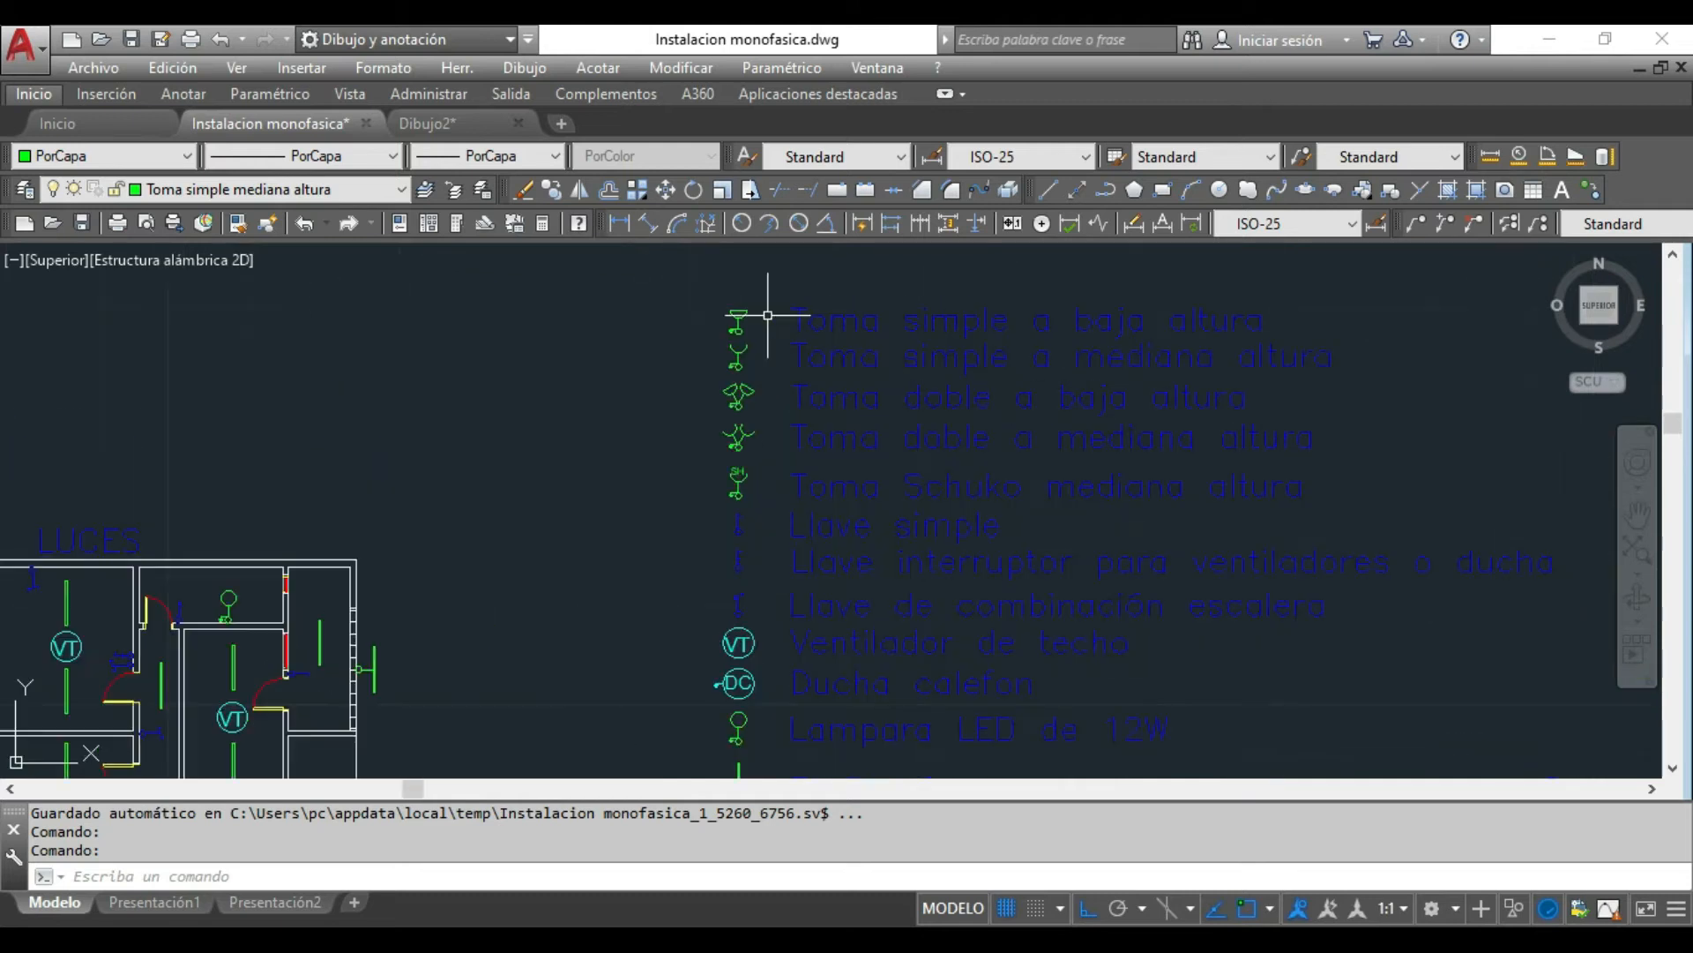
{"action": "scroll", "coordinate": [748, 279], "scroll_direction": "down", "scroll_amount": 2}
Step: Select the five outlet symbols in the legend, from Toma simple a baja altura to Toma Schuko mediana altura
{"action": "left_click", "coordinate": [728, 303]}
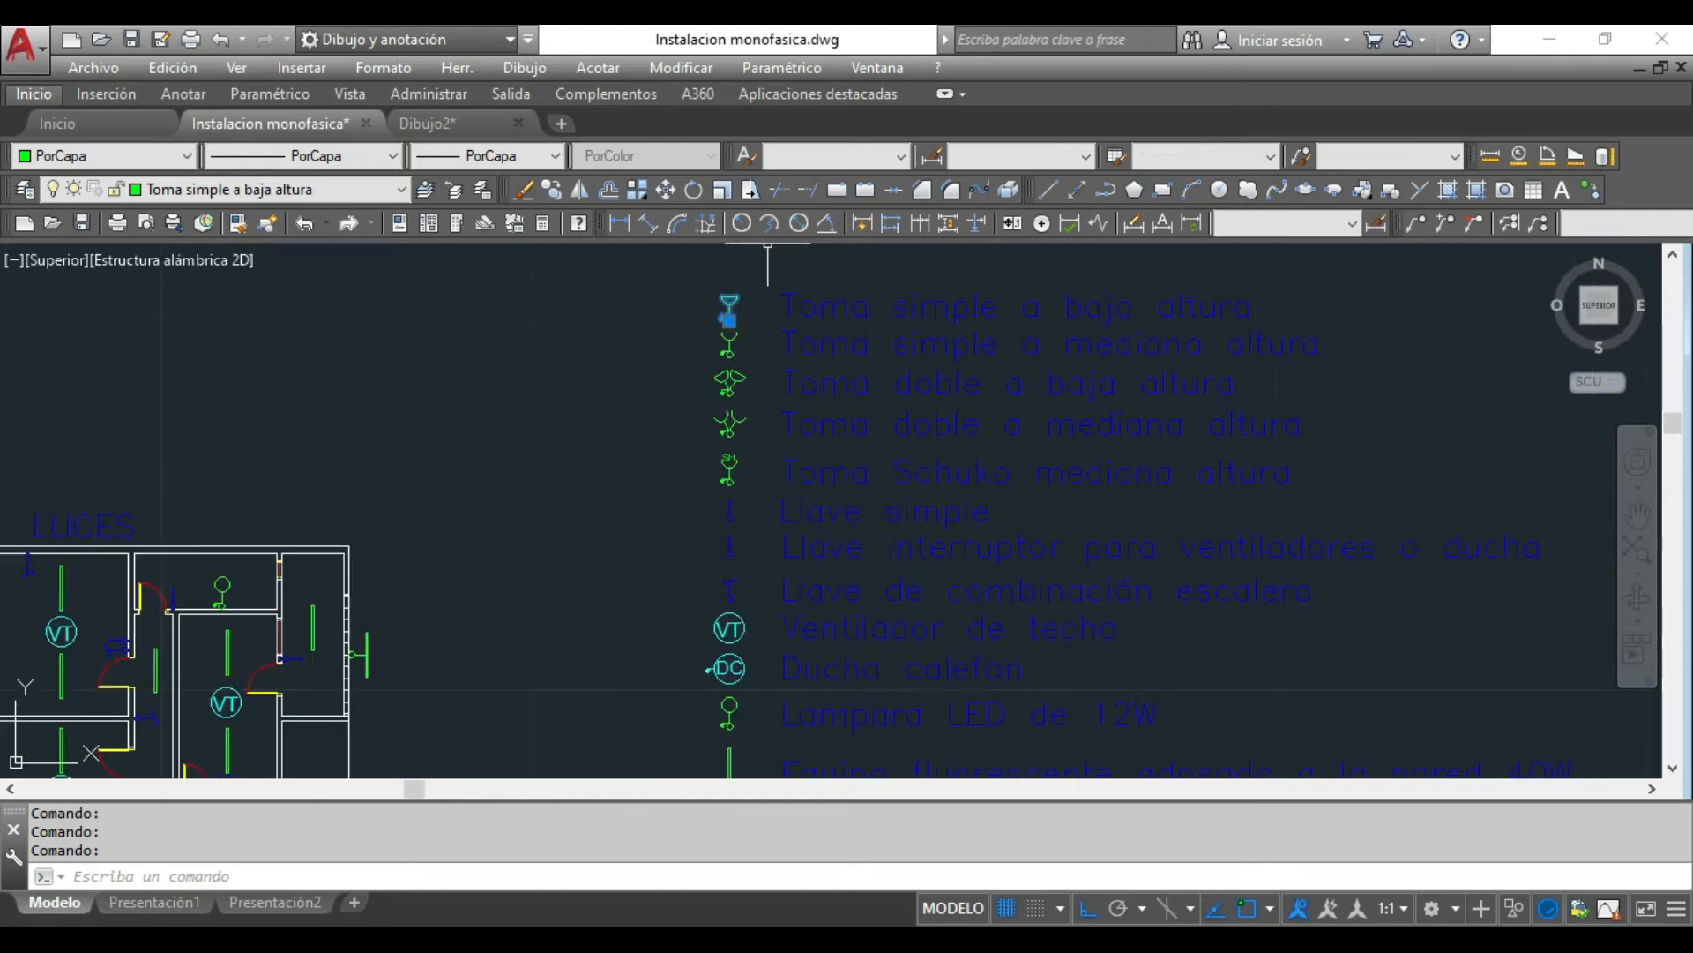
{"action": "left_click", "coordinate": [731, 340]}
{"action": "scroll", "coordinate": [697, 375], "scroll_direction": "down", "scroll_amount": 1}
{"action": "scroll", "coordinate": [719, 378], "scroll_direction": "up", "scroll_amount": 2}
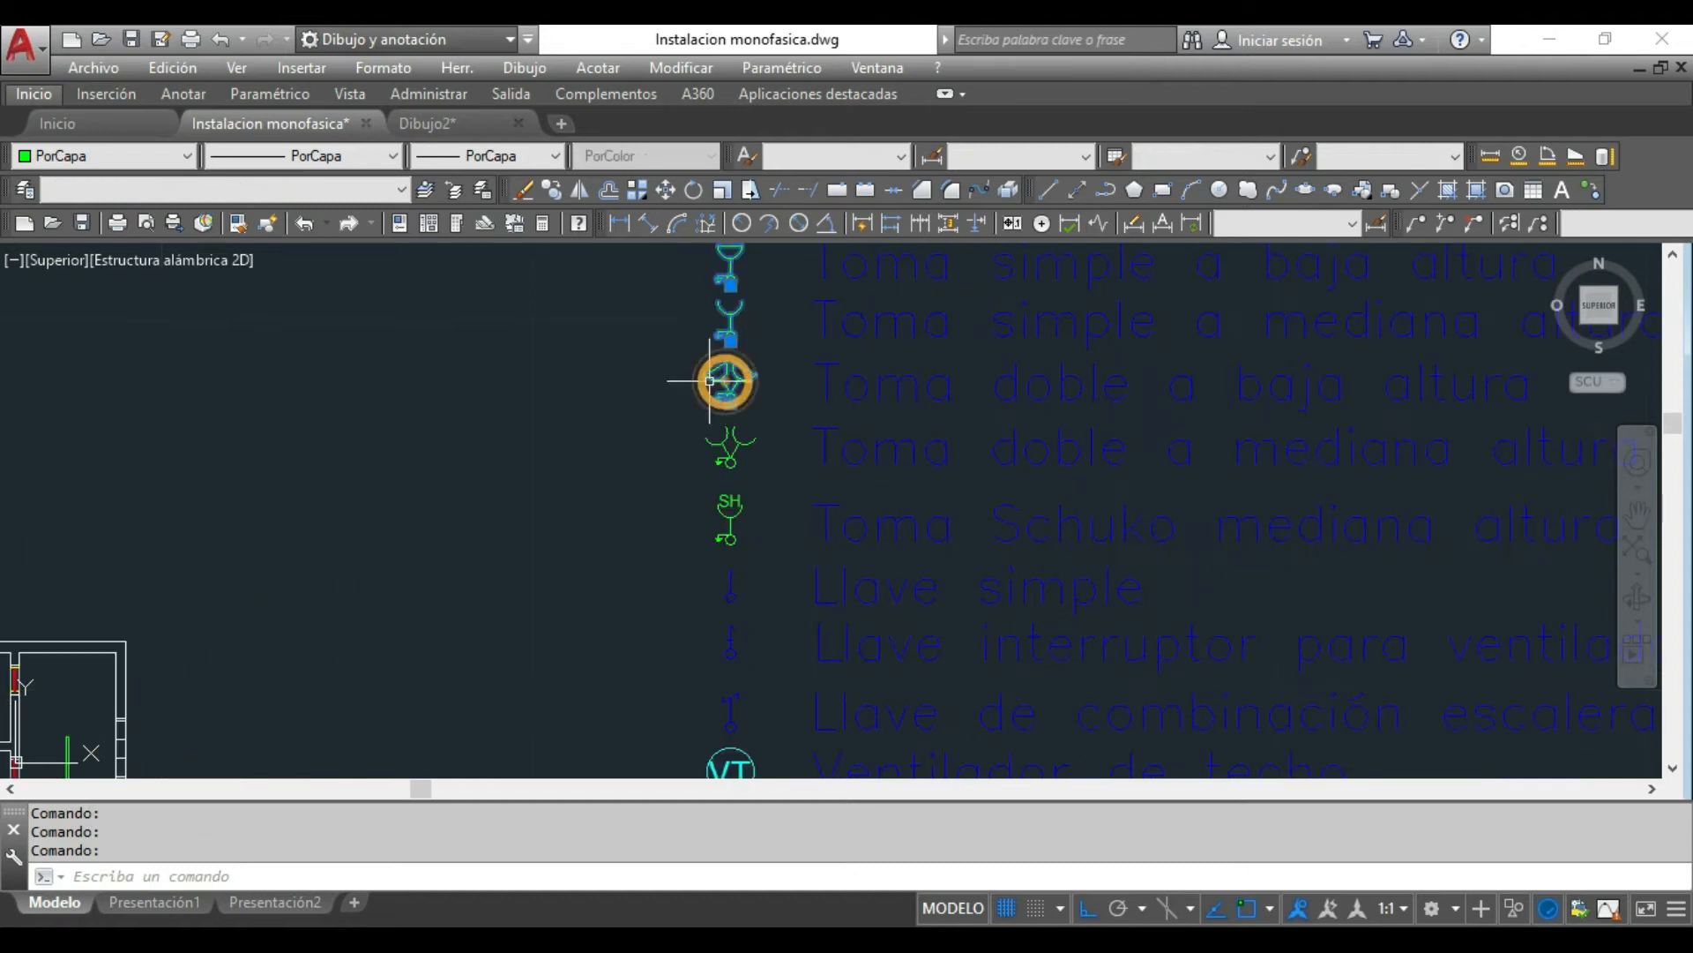
{"action": "scroll", "coordinate": [712, 360], "scroll_direction": "down", "scroll_amount": 3}
{"action": "scroll", "coordinate": [712, 360], "scroll_direction": "up", "scroll_amount": 3}
{"action": "left_click", "coordinate": [683, 377]}
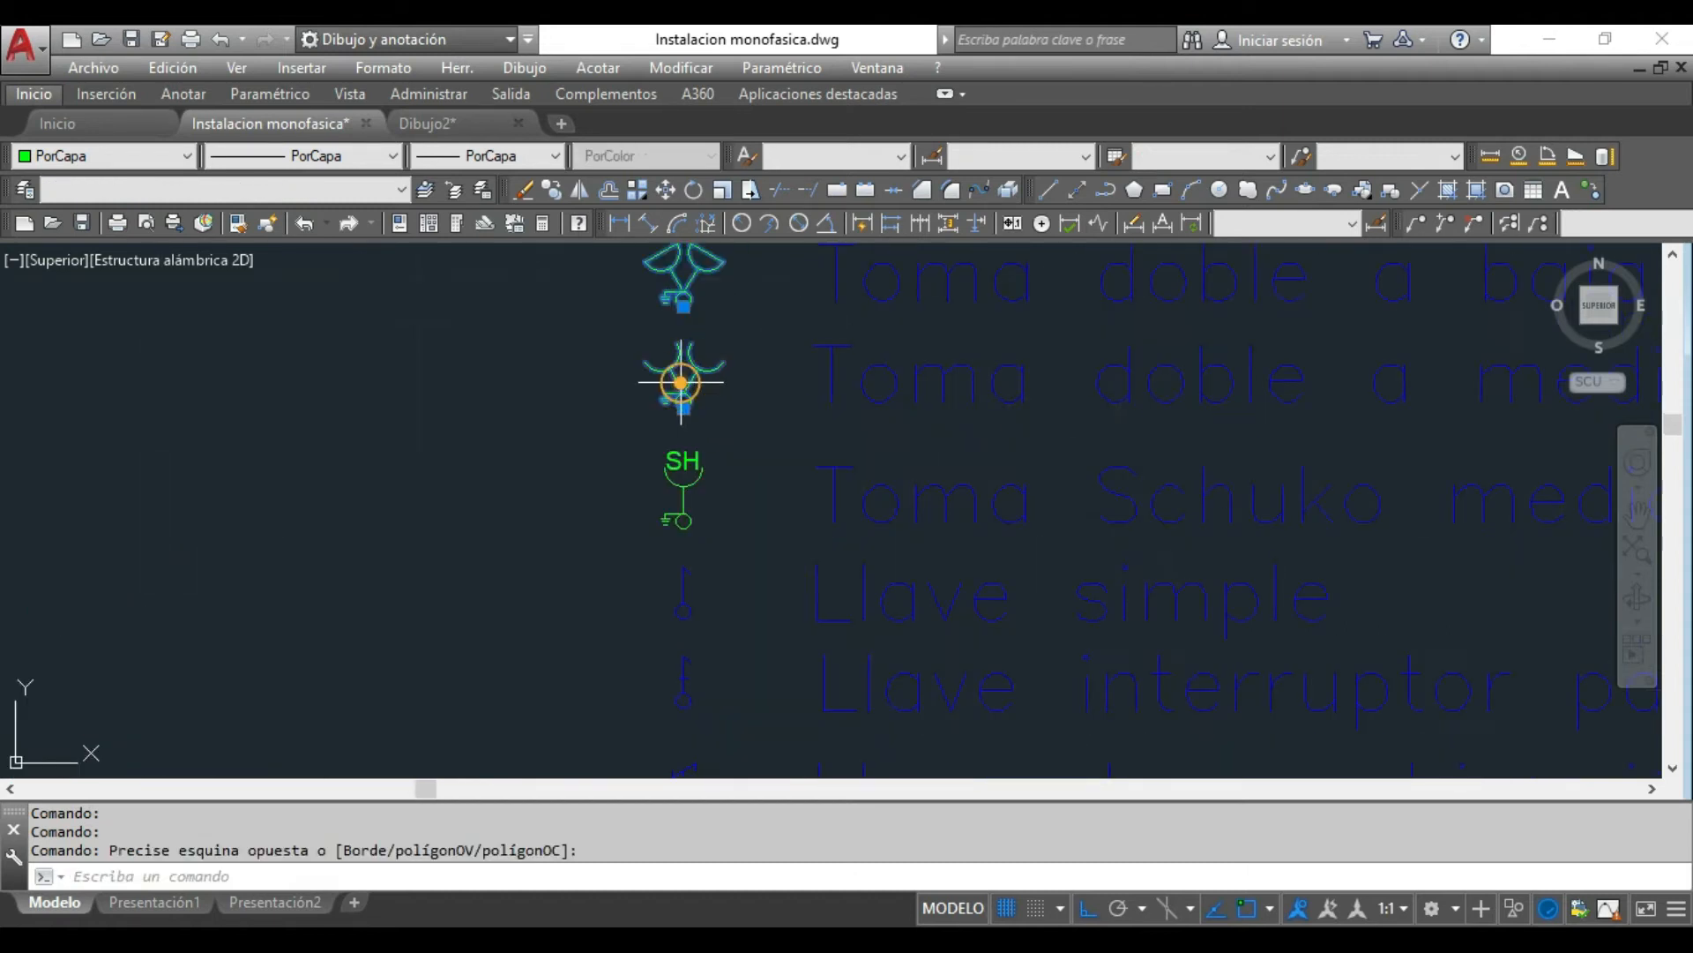
{"action": "scroll", "coordinate": [721, 361], "scroll_direction": "down", "scroll_amount": 3}
{"action": "left_click", "coordinate": [718, 378]}
{"action": "scroll", "coordinate": [717, 377], "scroll_direction": "down", "scroll_amount": 4}
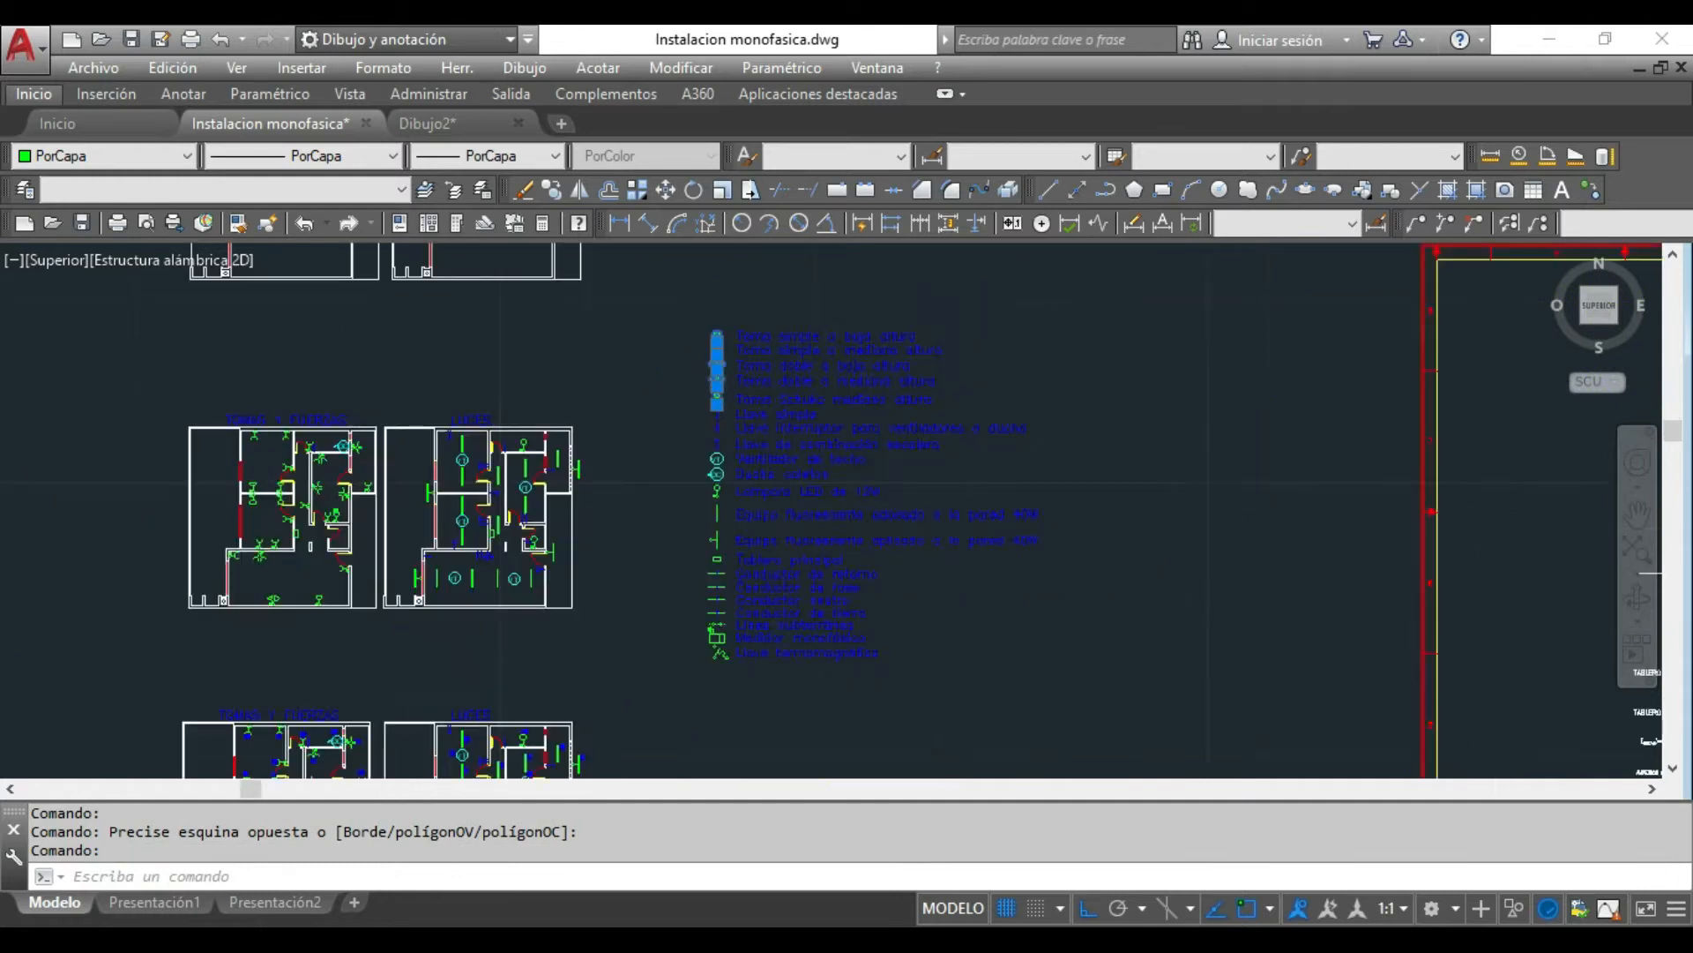
Step: Compare the plan versions and examine the kitchen and laundry equipment in the furnished TOMAS Y FUERZAS plan
{"action": "scroll", "coordinate": [785, 380], "scroll_direction": "down", "scroll_amount": 4}
{"action": "scroll", "coordinate": [742, 353], "scroll_direction": "up", "scroll_amount": 5}
{"action": "scroll", "coordinate": [713, 308], "scroll_direction": "down", "scroll_amount": 4}
{"action": "scroll", "coordinate": [719, 335], "scroll_direction": "down", "scroll_amount": 2}
{"action": "scroll", "coordinate": [691, 404], "scroll_direction": "up", "scroll_amount": 6}
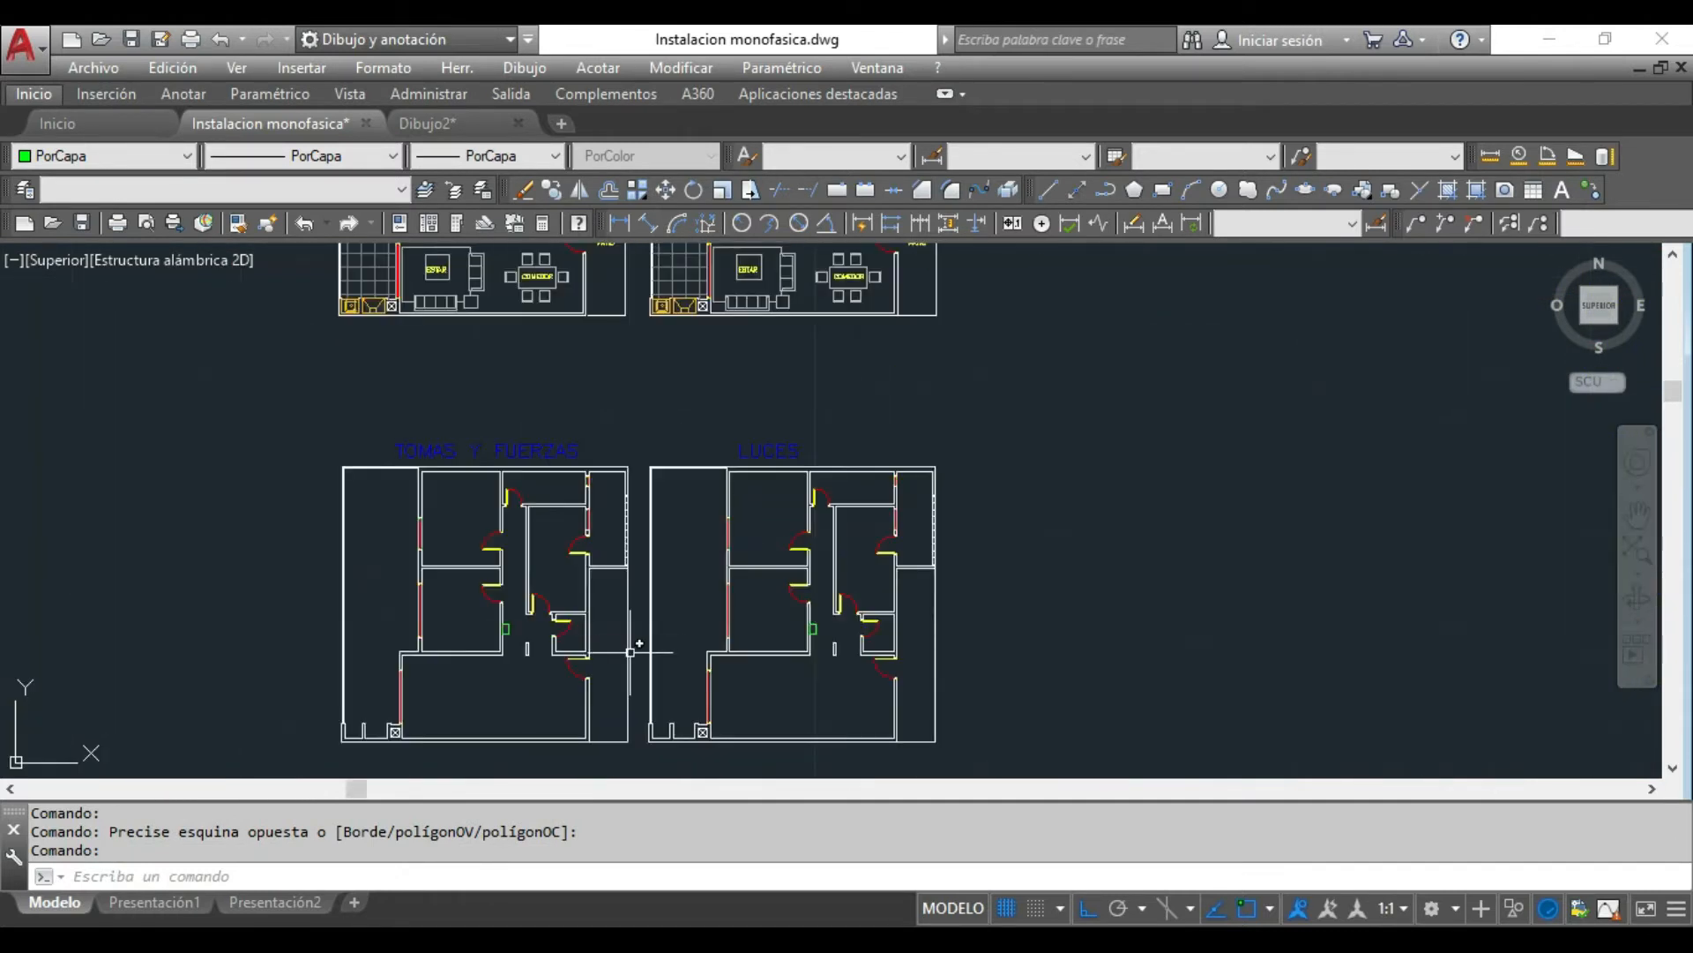
{"action": "scroll", "coordinate": [740, 569], "scroll_direction": "down", "scroll_amount": 4}
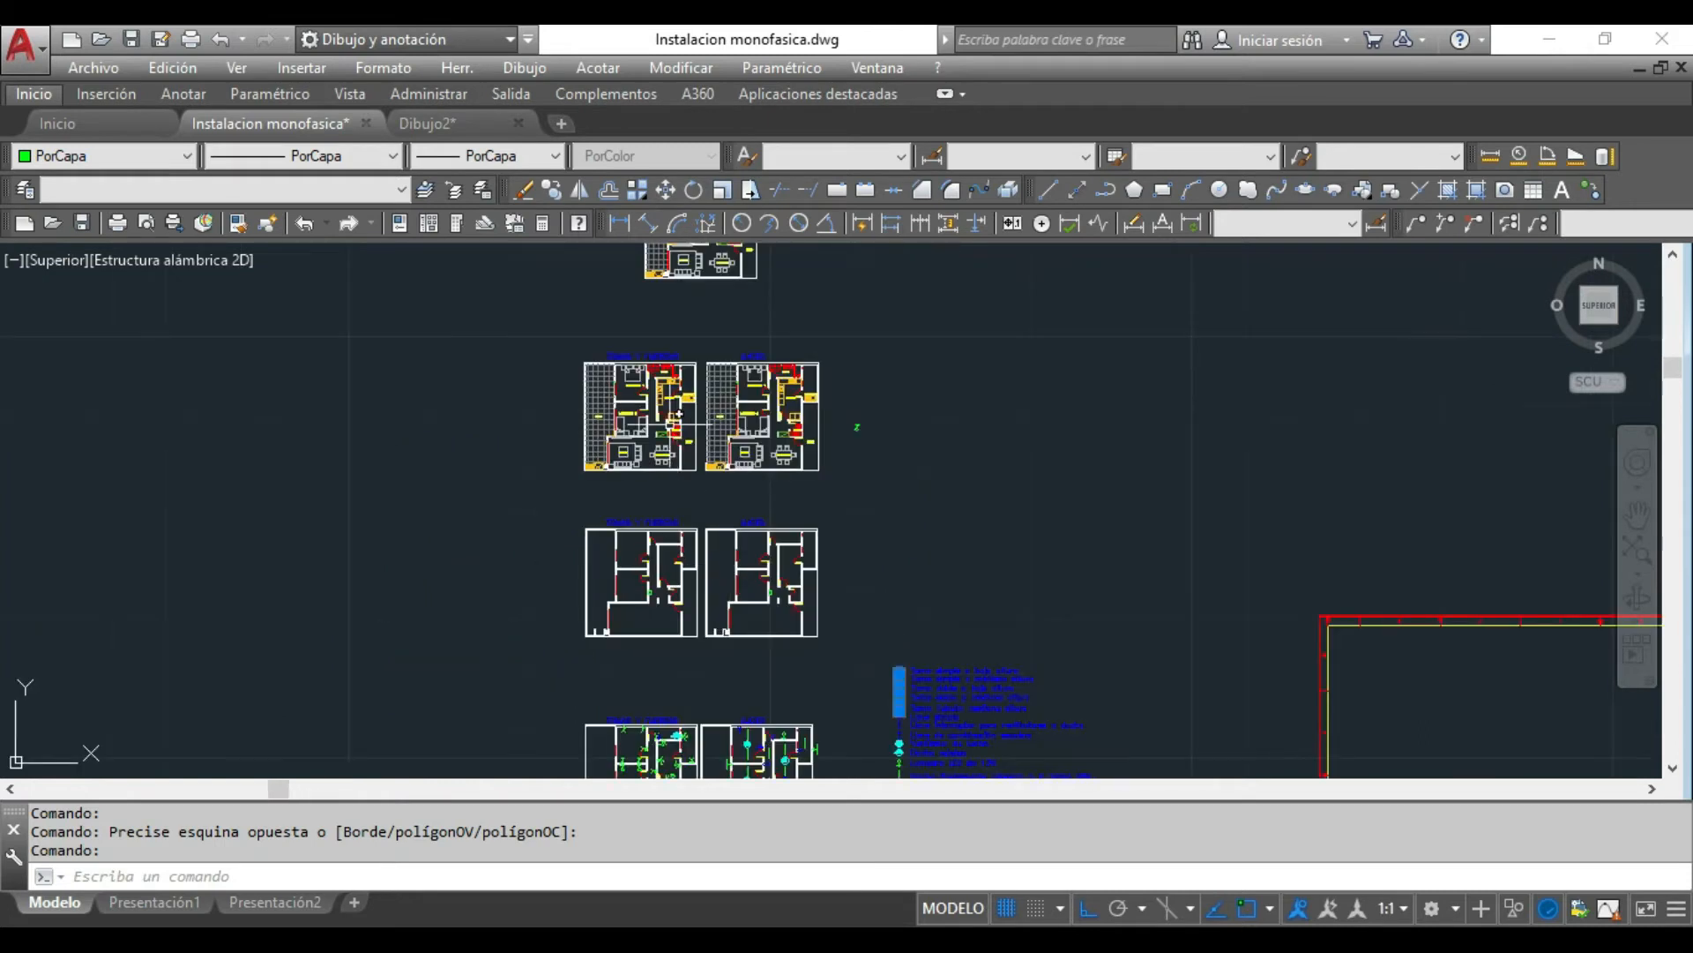
{"action": "scroll", "coordinate": [666, 401], "scroll_direction": "up", "scroll_amount": 6}
{"action": "scroll", "coordinate": [613, 272], "scroll_direction": "up", "scroll_amount": 4}
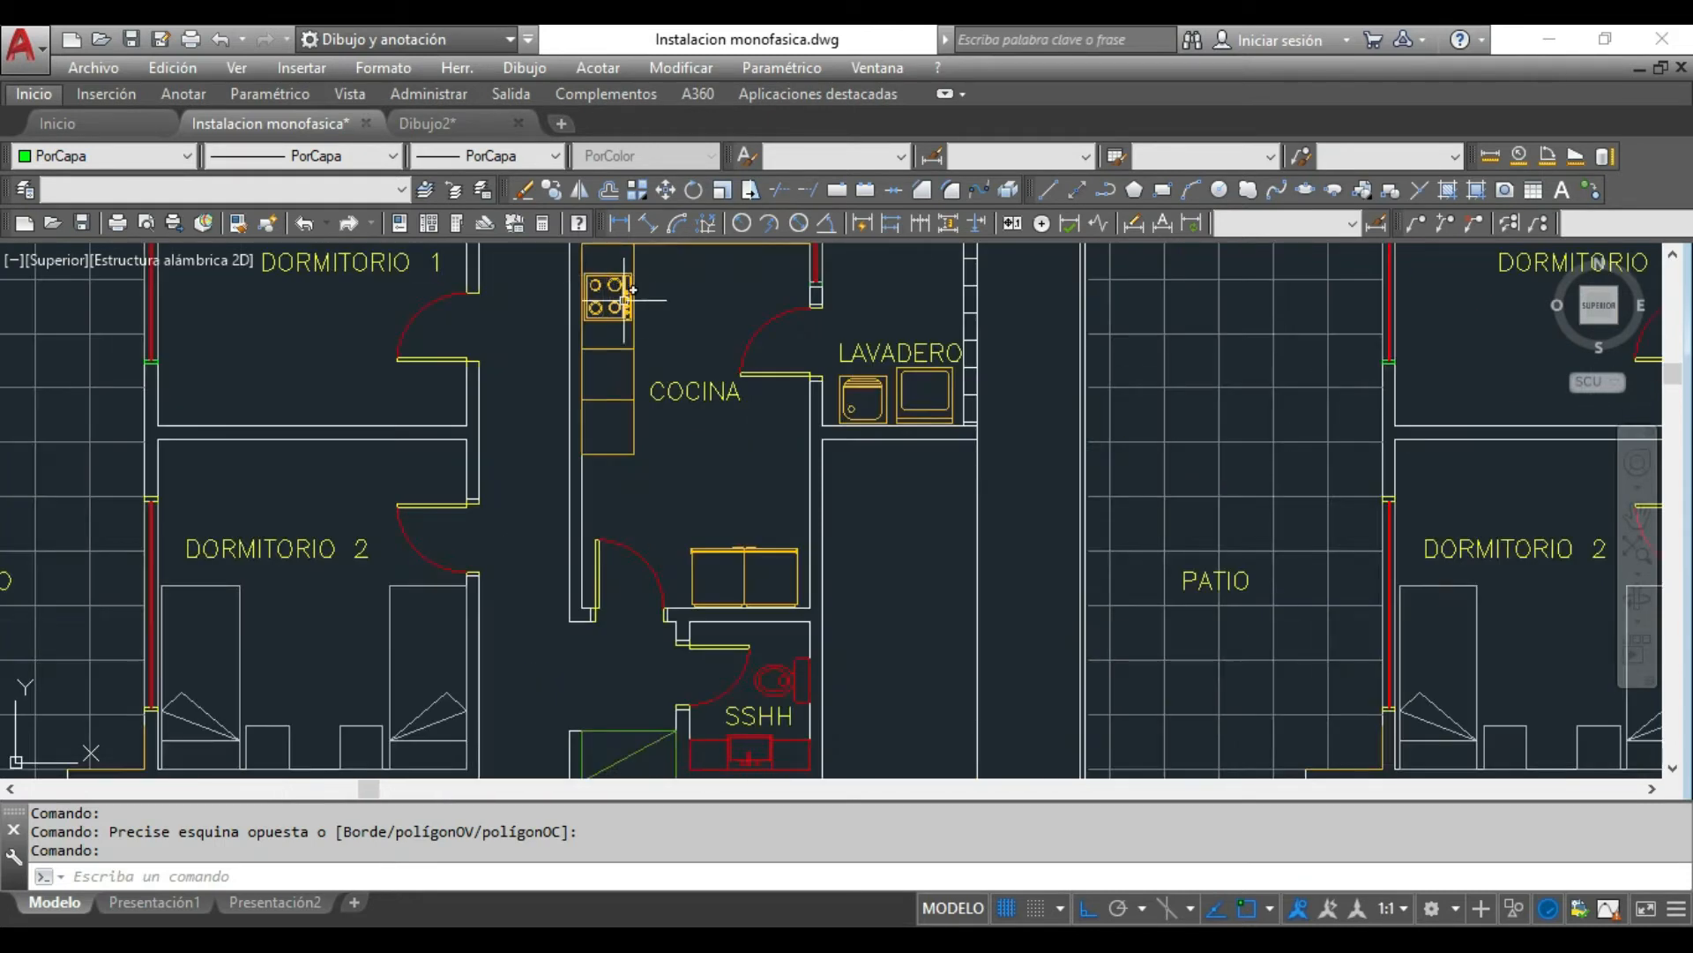
{"action": "scroll", "coordinate": [618, 303], "scroll_direction": "down", "scroll_amount": 2}
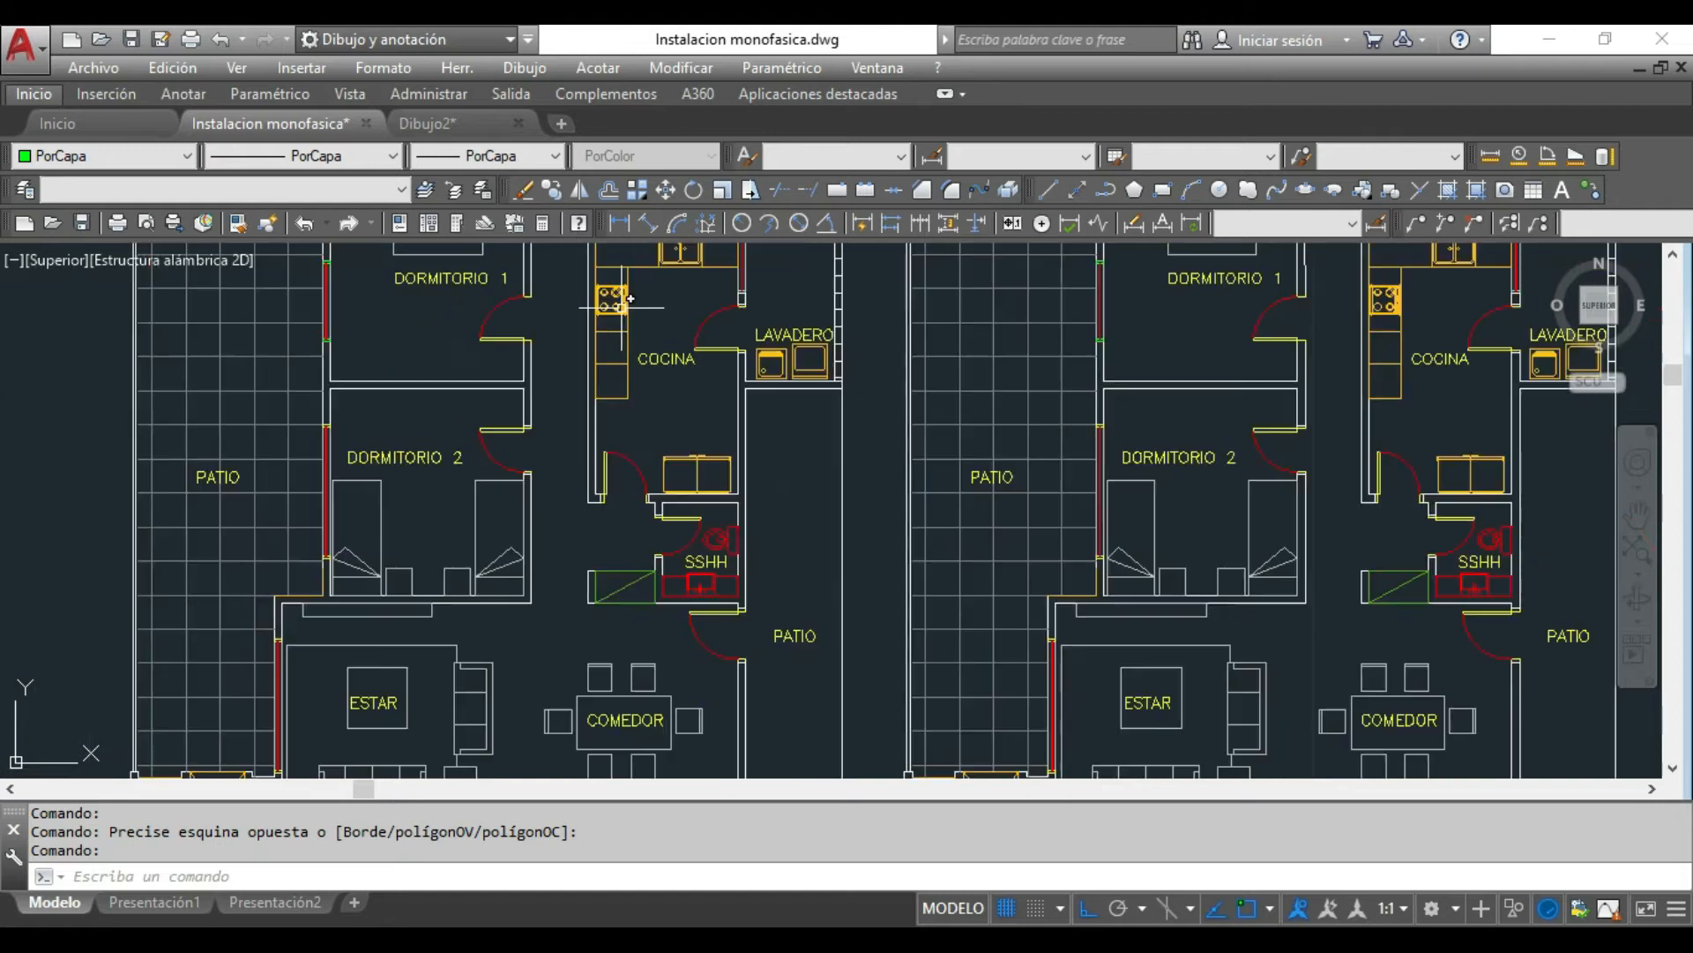
{"action": "scroll", "coordinate": [574, 379], "scroll_direction": "down", "scroll_amount": 4}
Step: Examine the furniture layout of DORMITORIO 1, the ESTAR and the COMEDOR in the furnished TOMAS Y FUERZAS plan
{"action": "scroll", "coordinate": [494, 371], "scroll_direction": "up", "scroll_amount": 6}
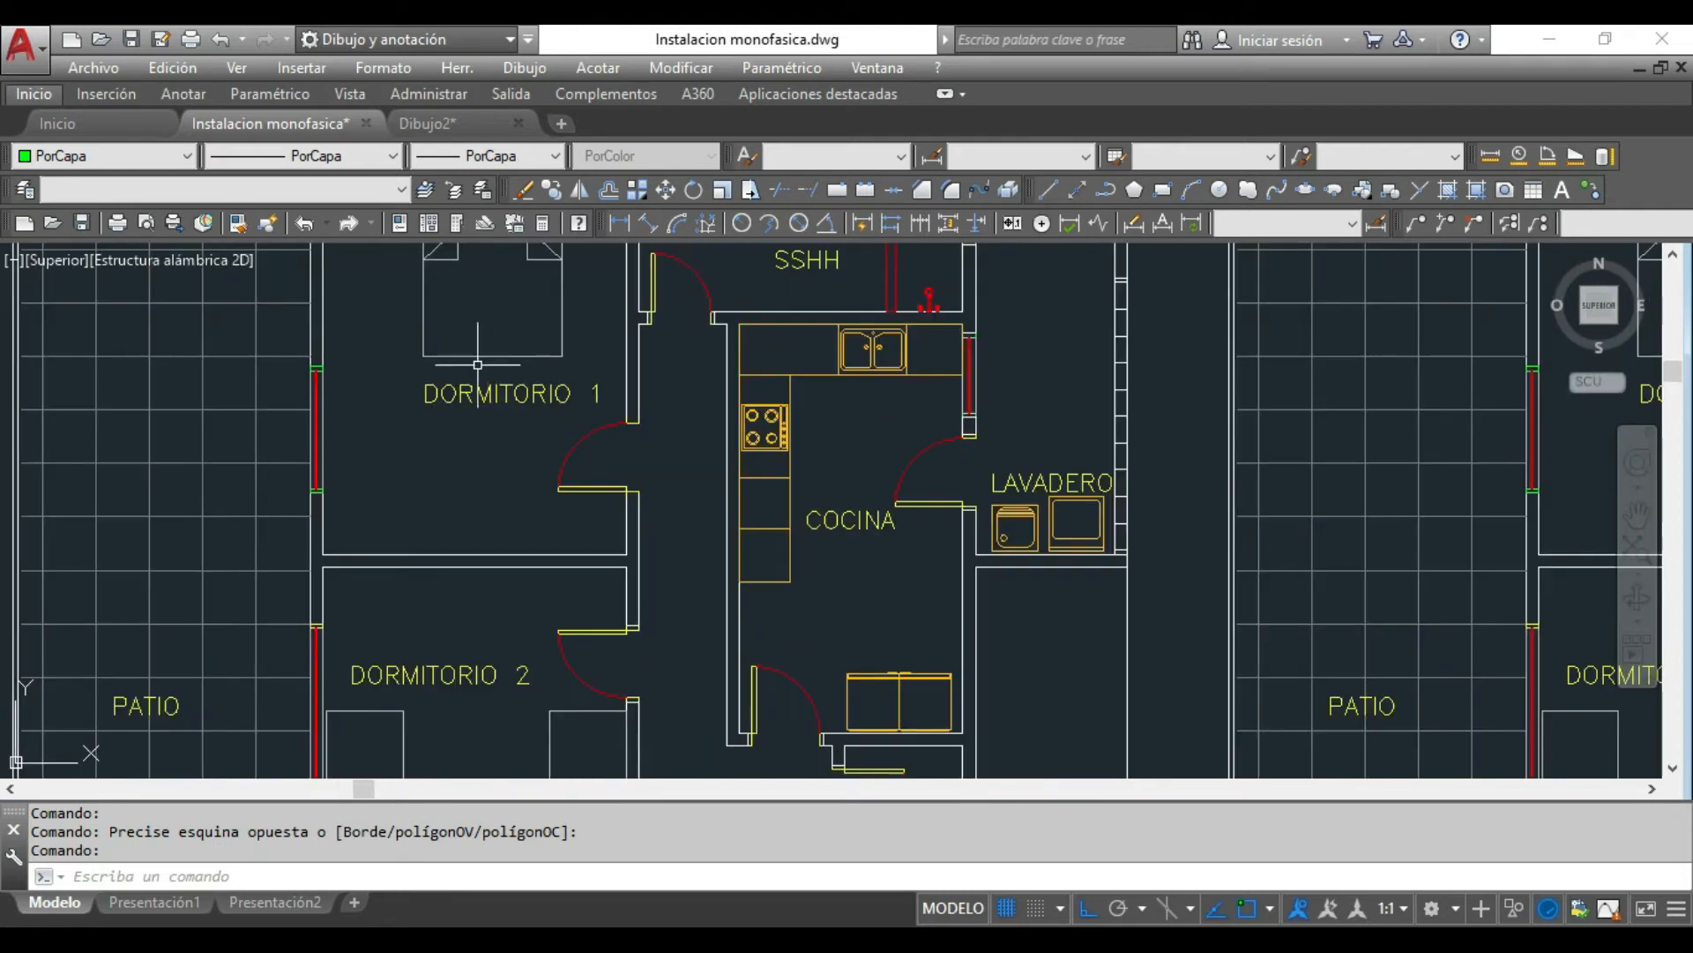
{"action": "scroll", "coordinate": [547, 352], "scroll_direction": "down", "scroll_amount": 4}
{"action": "scroll", "coordinate": [552, 326], "scroll_direction": "up", "scroll_amount": 4}
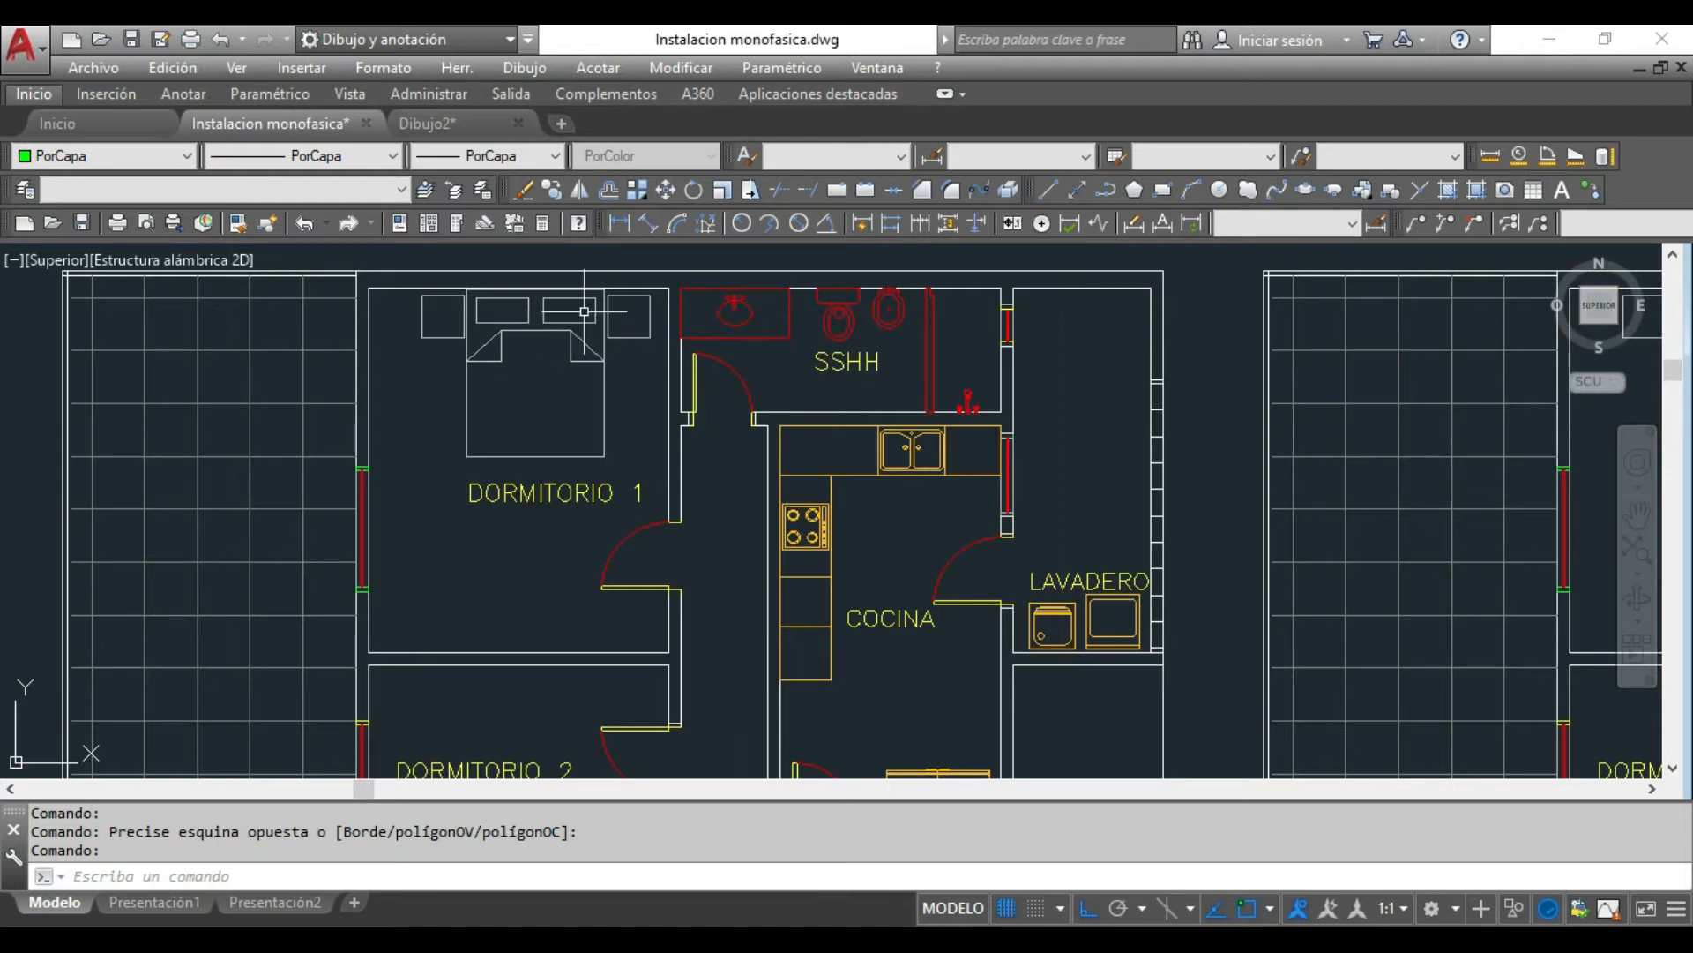
{"action": "scroll", "coordinate": [585, 311], "scroll_direction": "down", "scroll_amount": 4}
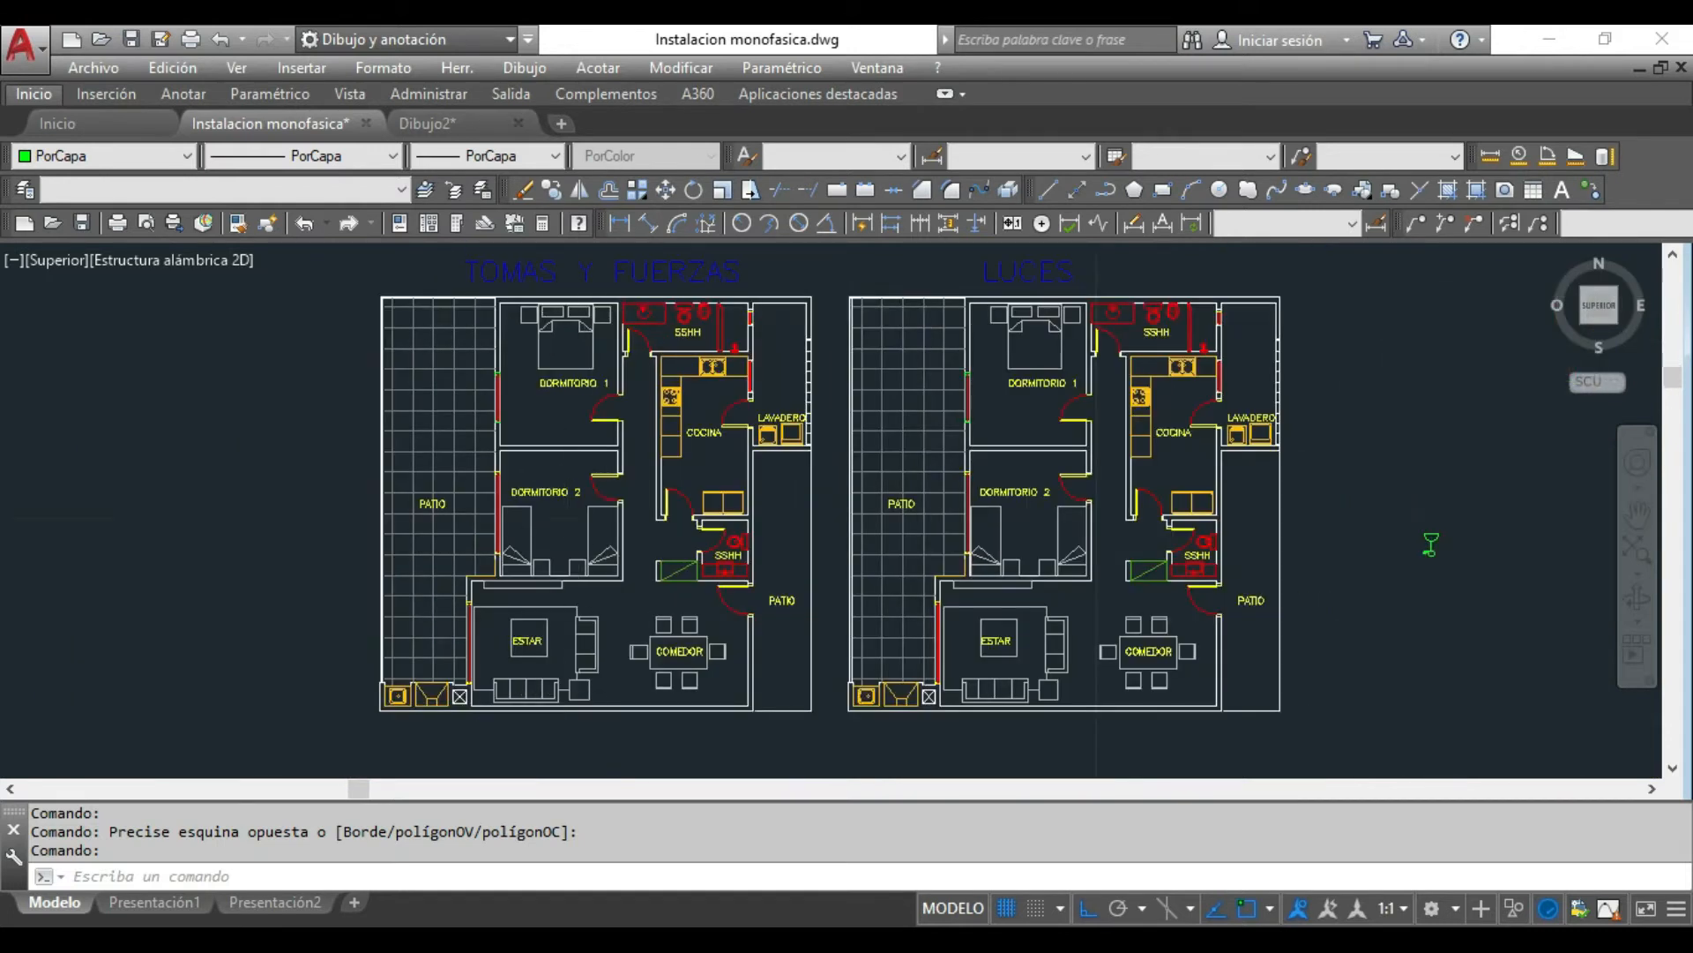
{"action": "scroll", "coordinate": [570, 695], "scroll_direction": "up", "scroll_amount": 6}
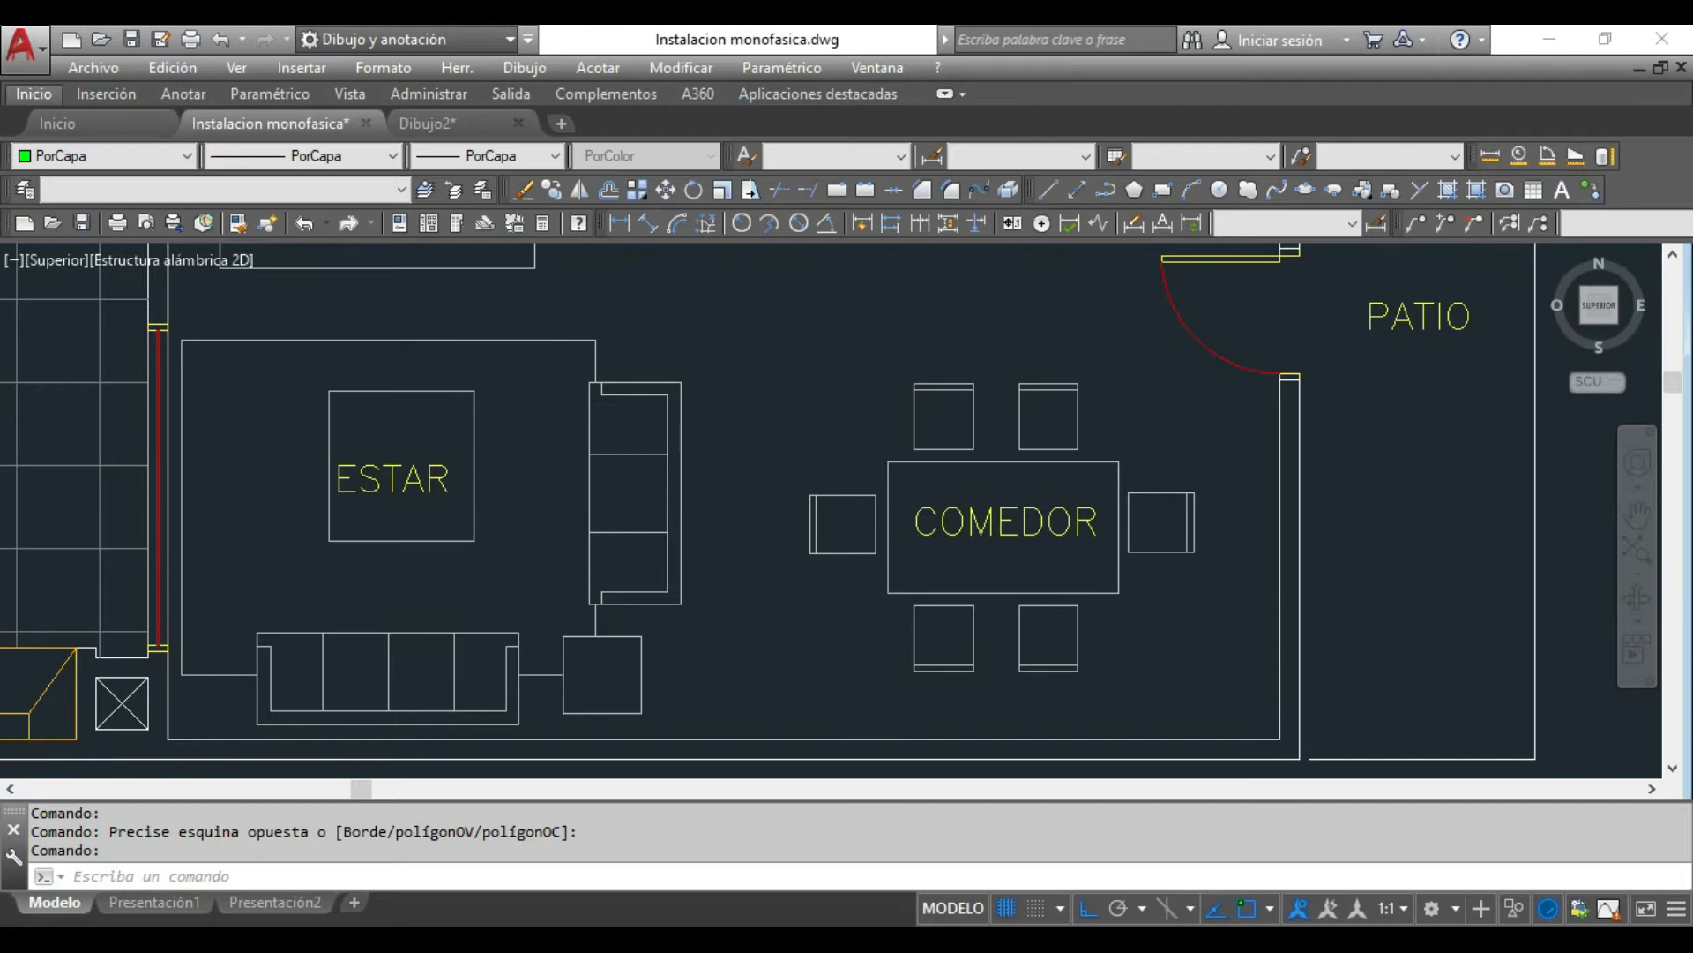
{"action": "scroll", "coordinate": [665, 399], "scroll_direction": "down", "scroll_amount": 4}
{"action": "scroll", "coordinate": [836, 455], "scroll_direction": "up", "scroll_amount": 5}
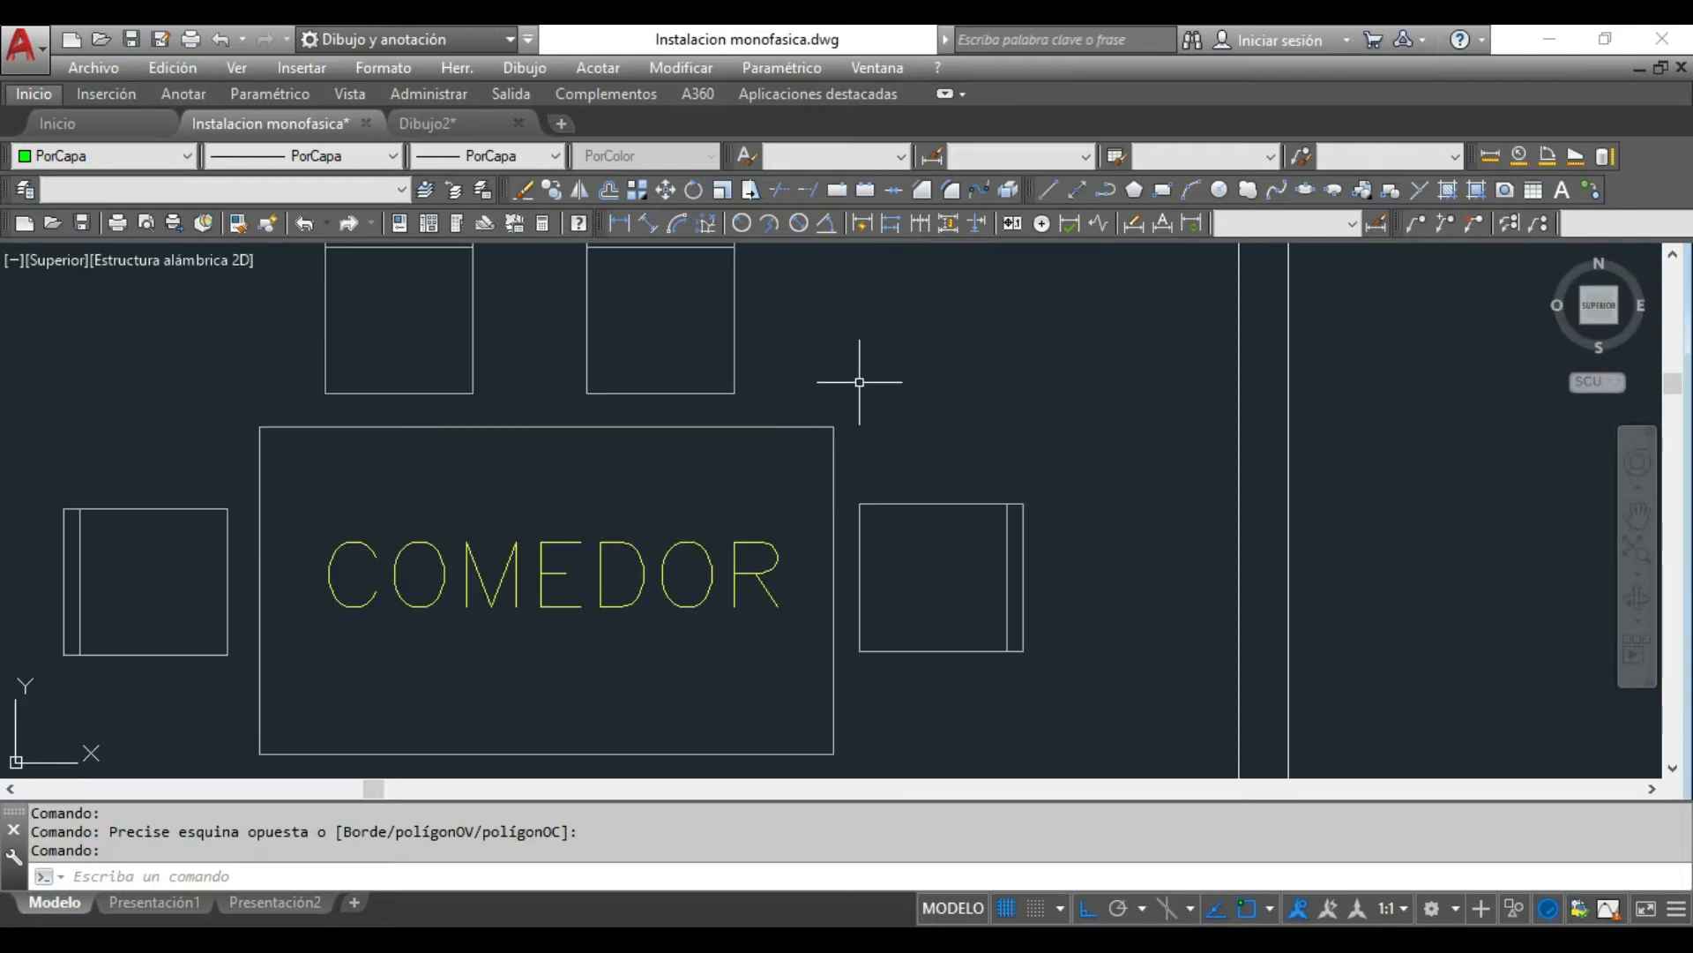
{"action": "scroll", "coordinate": [861, 379], "scroll_direction": "down", "scroll_amount": 5}
{"action": "scroll", "coordinate": [826, 379], "scroll_direction": "down", "scroll_amount": 6}
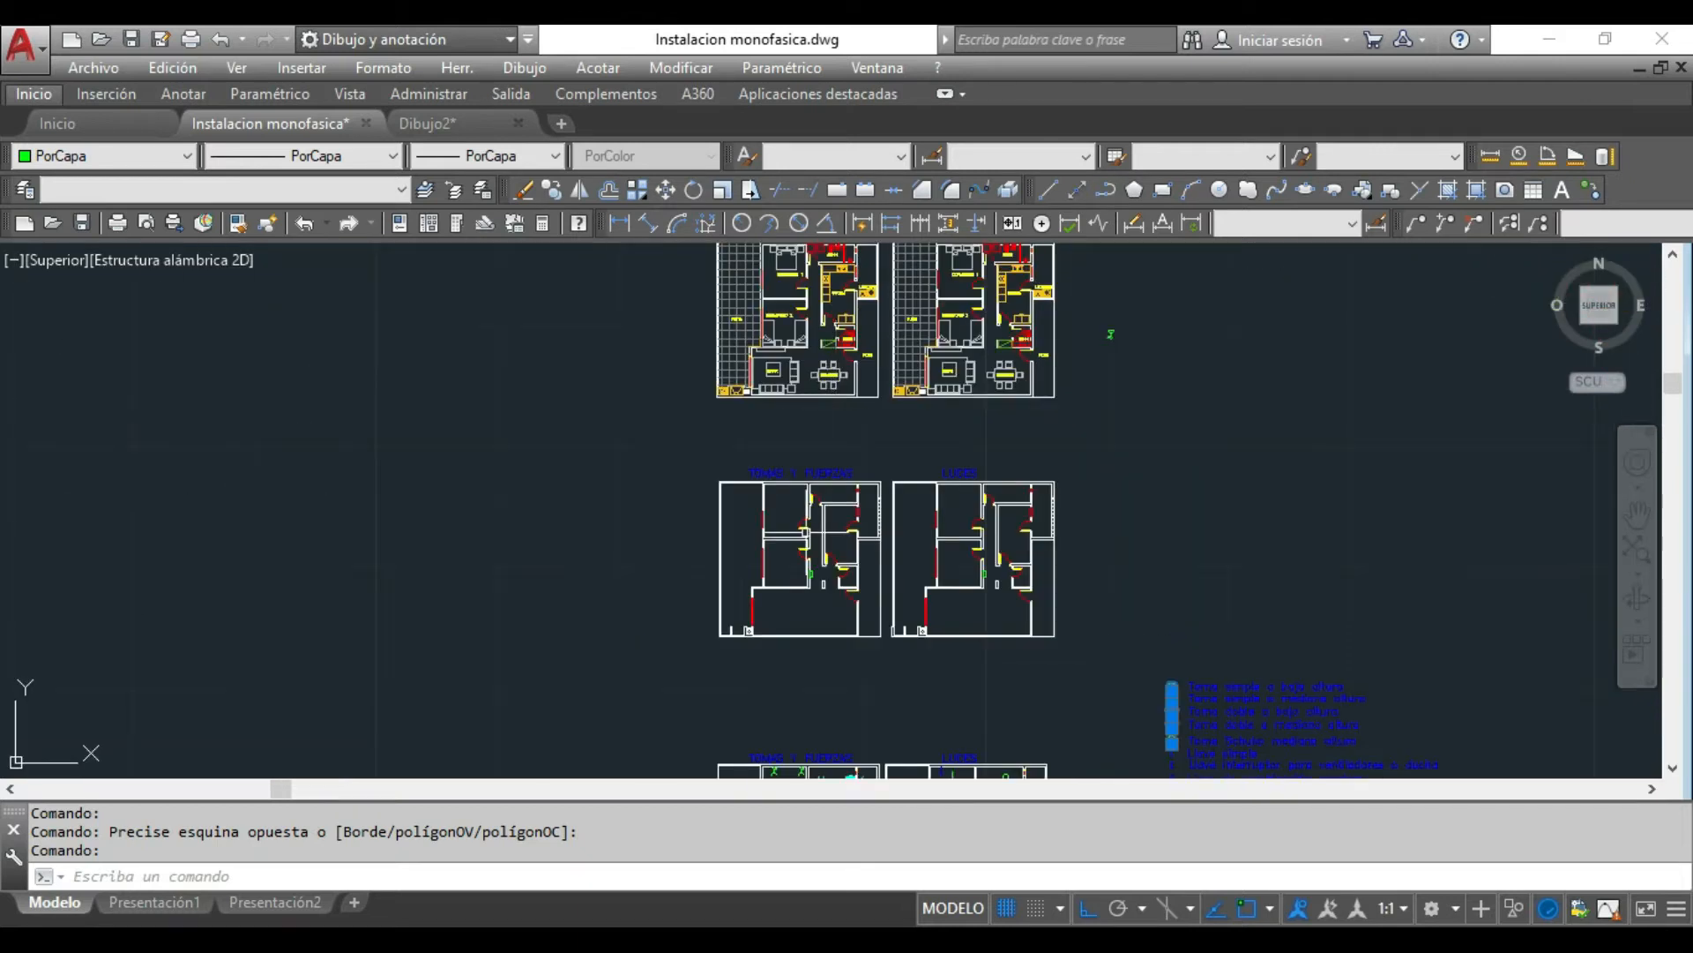
Step: Examine the location of the green main panel symbol in the unfurnished TOMAS Y FUERZAS plan
{"action": "scroll", "coordinate": [802, 604], "scroll_direction": "up", "scroll_amount": 4}
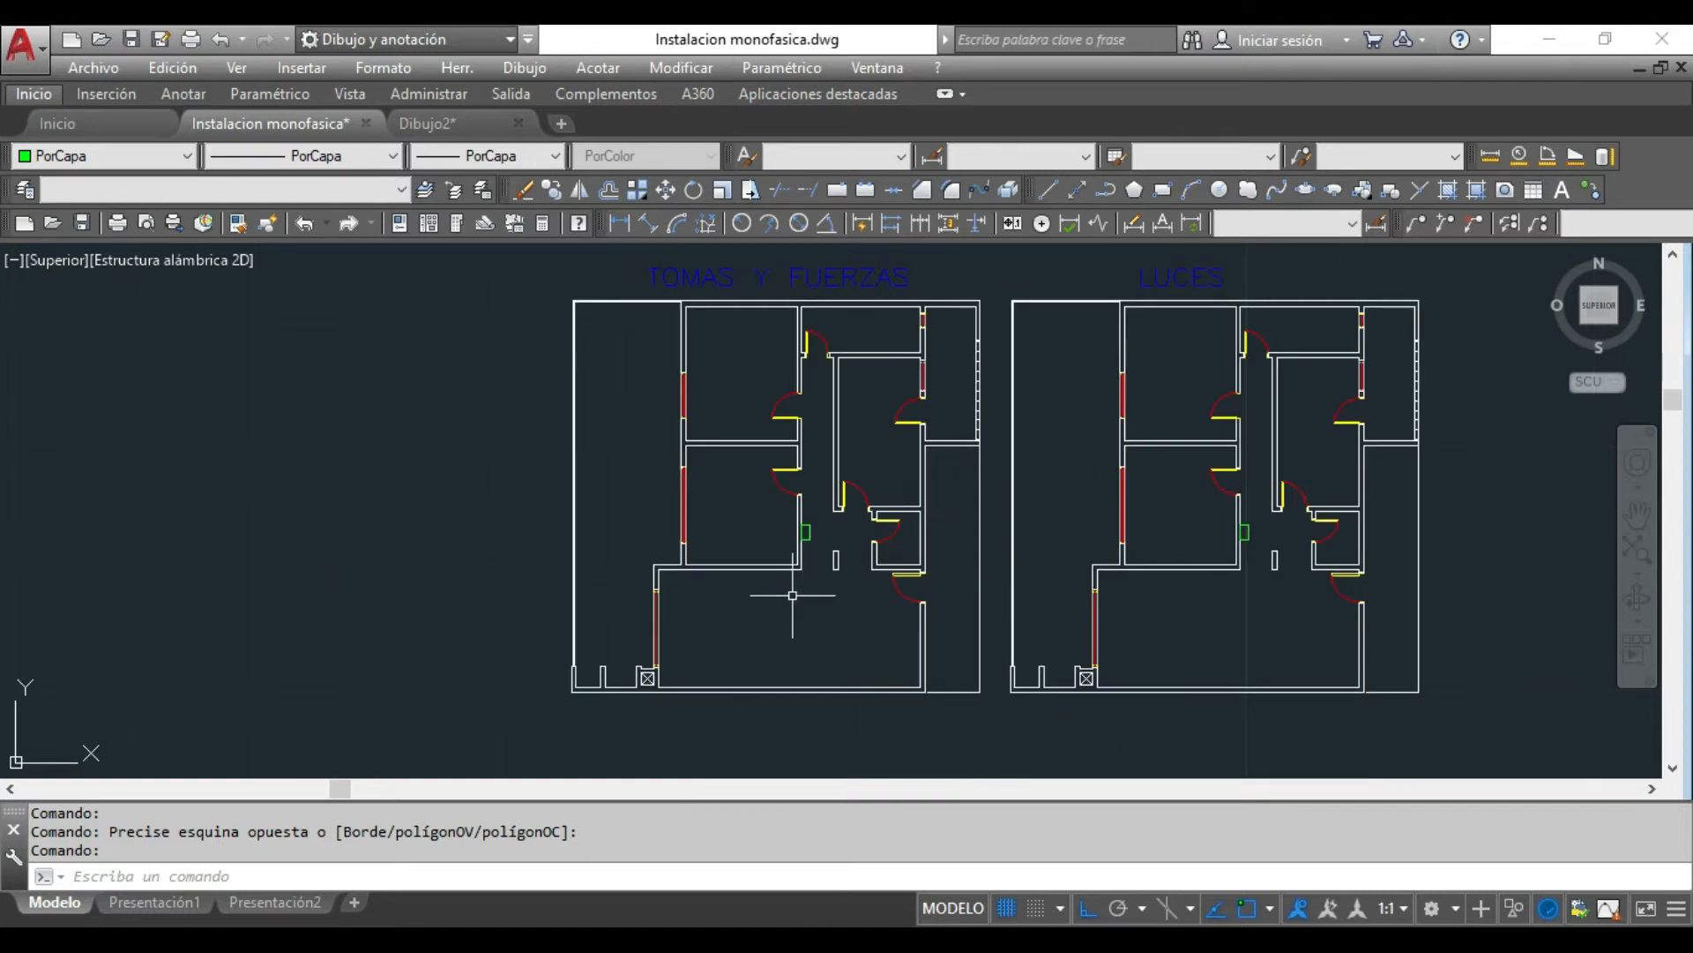
{"action": "scroll", "coordinate": [793, 596], "scroll_direction": "down", "scroll_amount": 1}
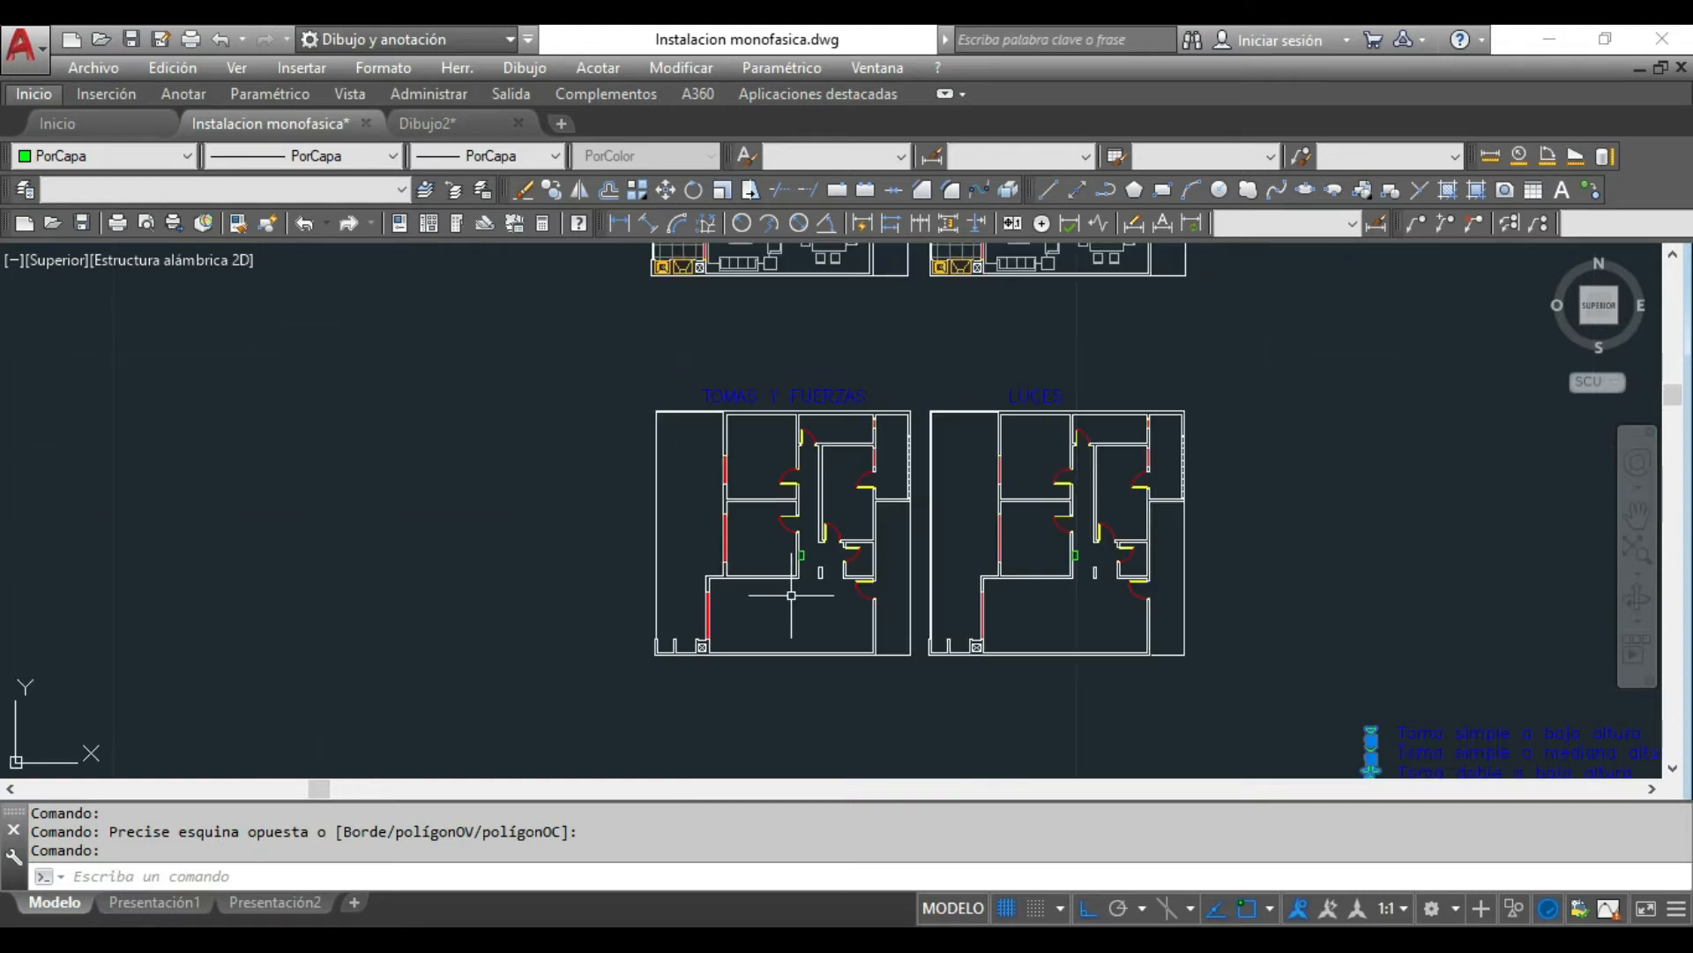
{"action": "scroll", "coordinate": [850, 637], "scroll_direction": "up", "scroll_amount": 1}
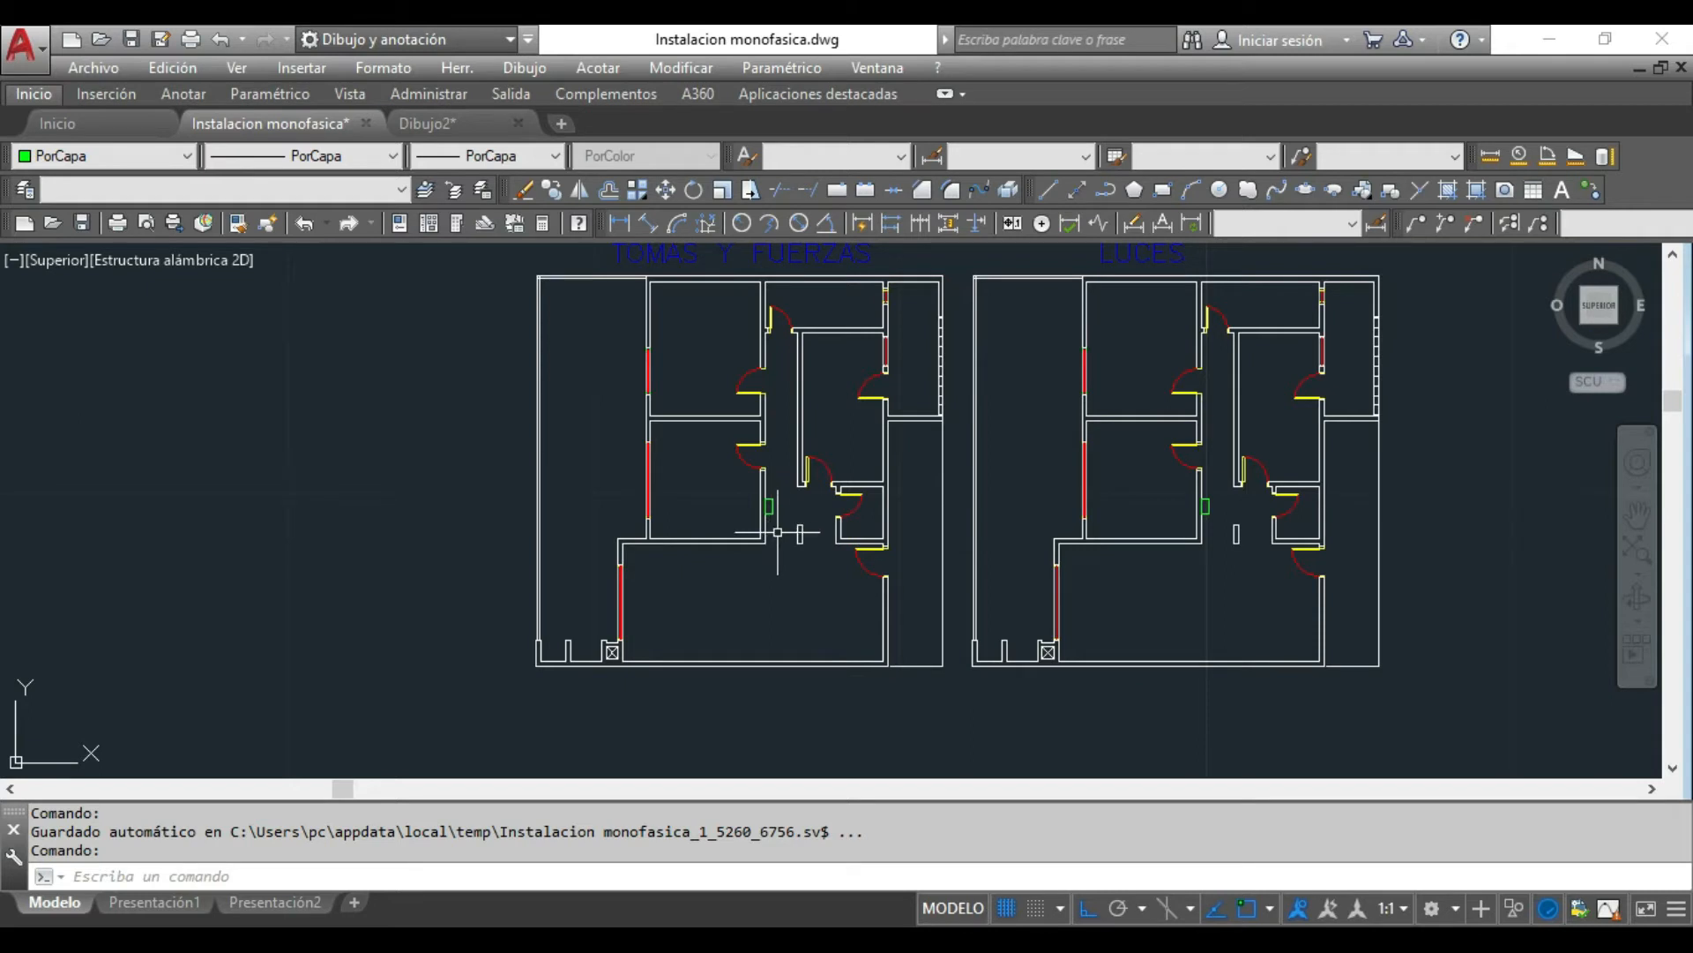
{"action": "scroll", "coordinate": [778, 500], "scroll_direction": "up", "scroll_amount": 2}
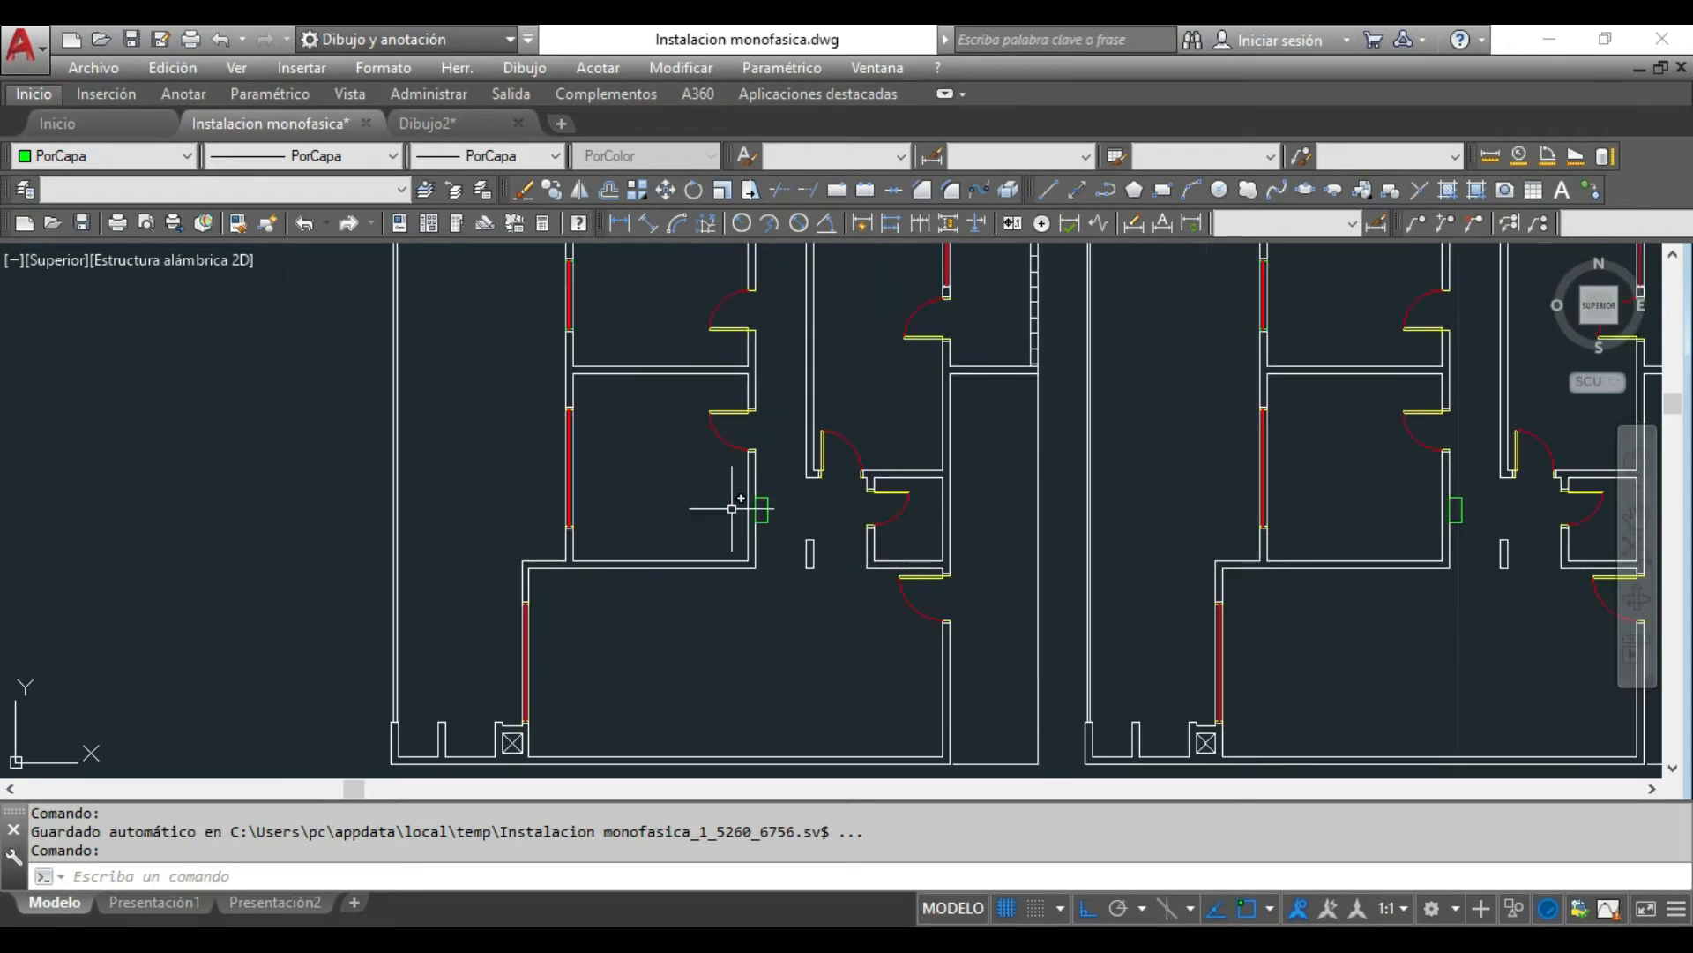
{"action": "scroll", "coordinate": [778, 500], "scroll_direction": "down", "scroll_amount": 2}
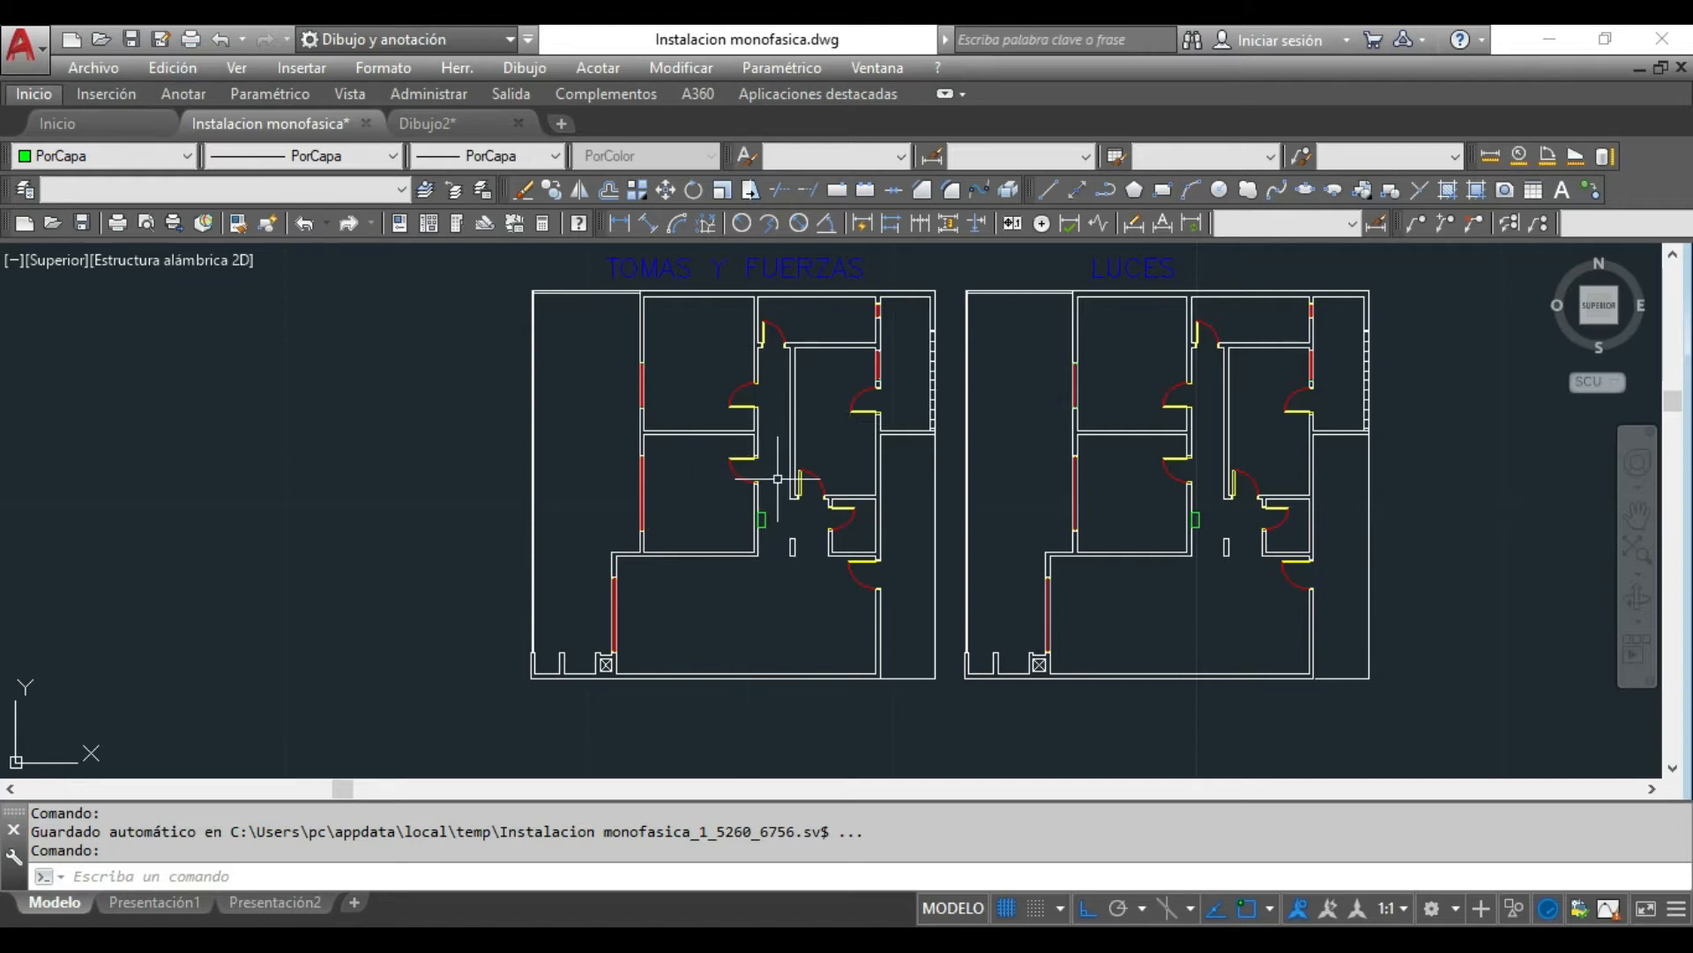
{"action": "scroll", "coordinate": [761, 521], "scroll_direction": "up", "scroll_amount": 3}
{"action": "scroll", "coordinate": [763, 516], "scroll_direction": "down", "scroll_amount": 3}
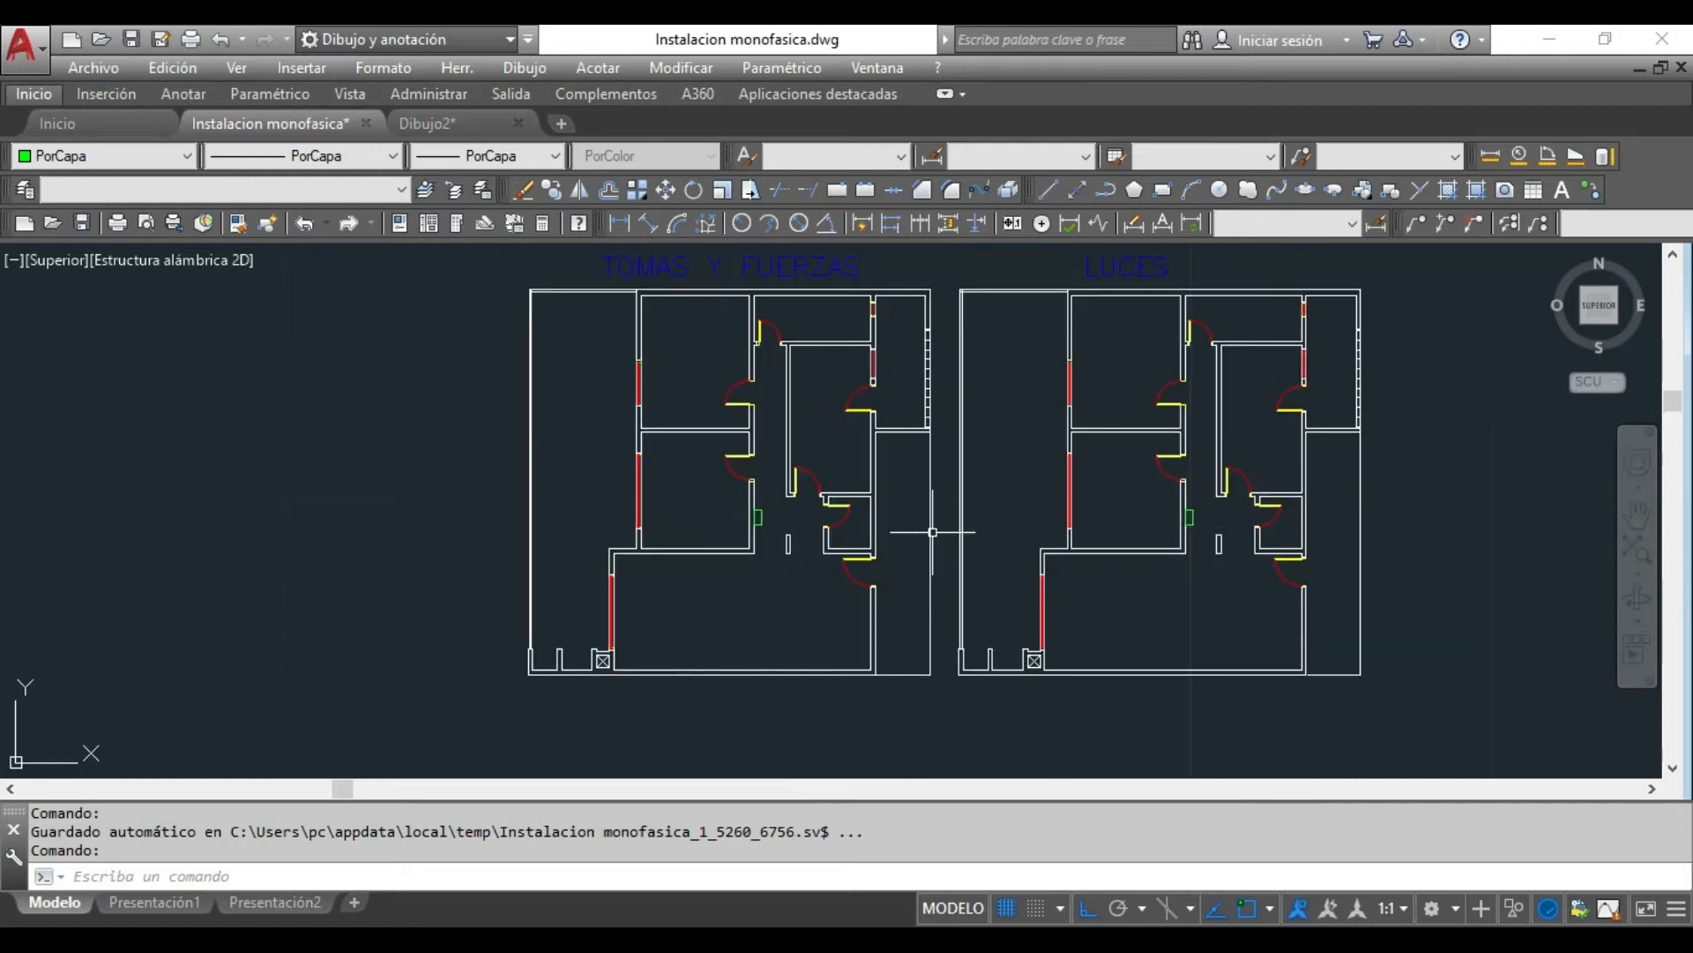
{"action": "scroll", "coordinate": [754, 521], "scroll_direction": "down", "scroll_amount": 2}
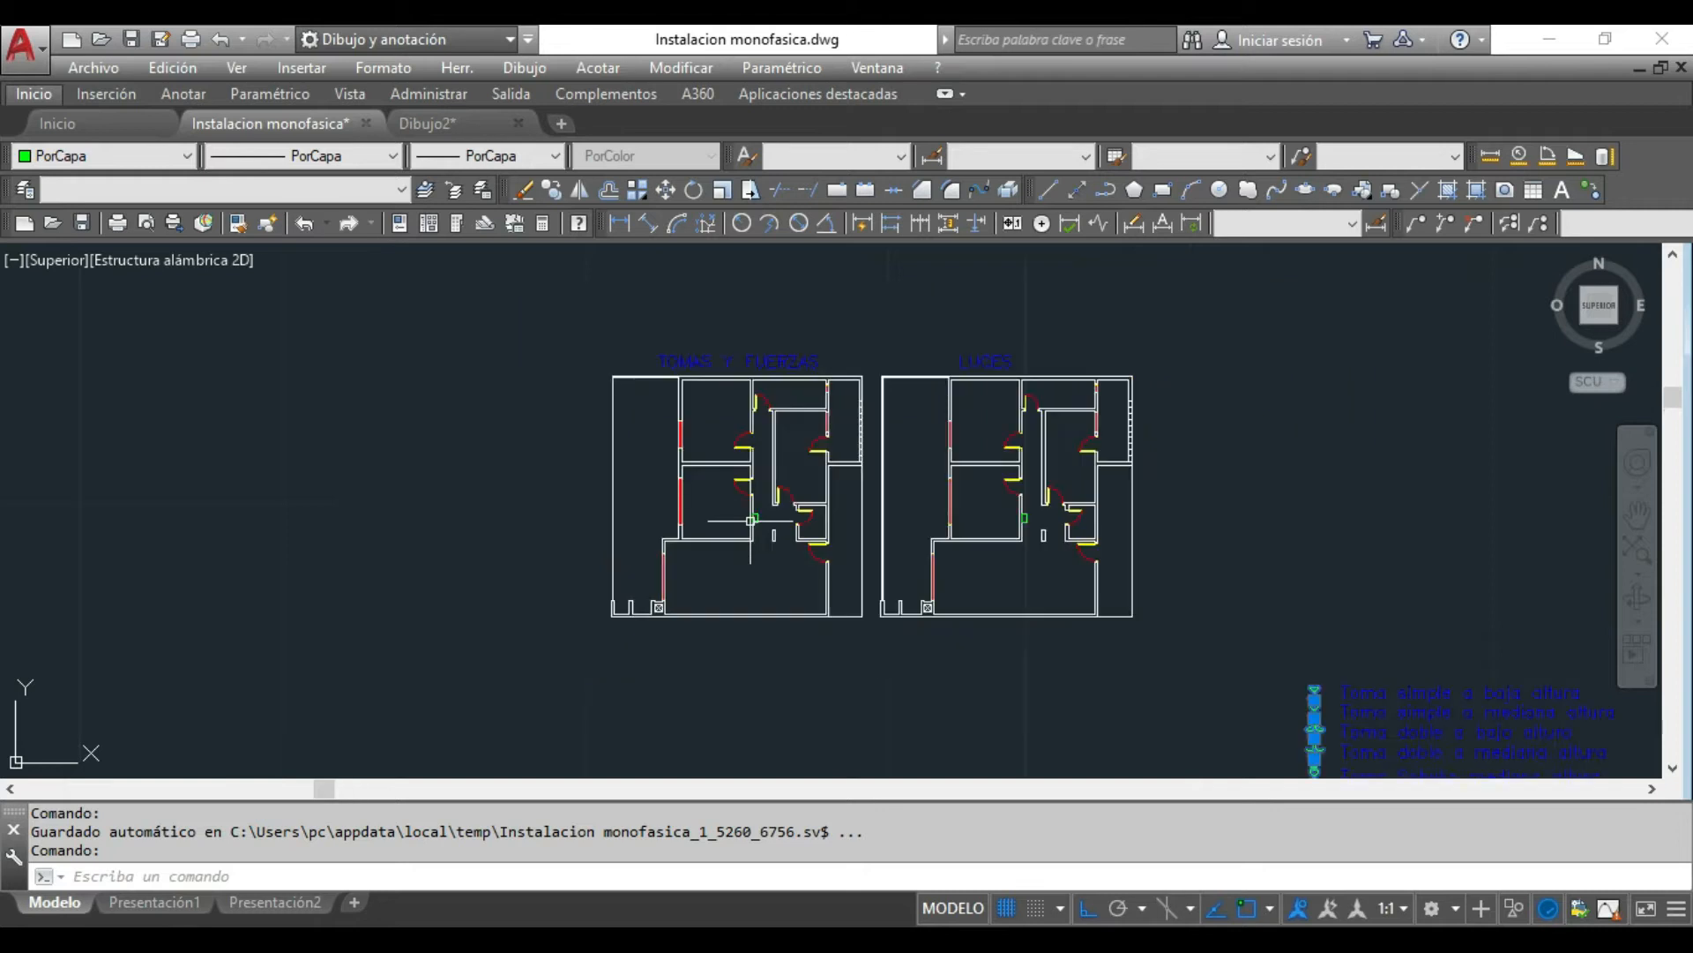
Step: Examine how the outlets and the DC shower heater symbol are distributed in the completed TOMAS Y FUERZAS plan
{"action": "scroll", "coordinate": [759, 521], "scroll_direction": "down", "scroll_amount": 4}
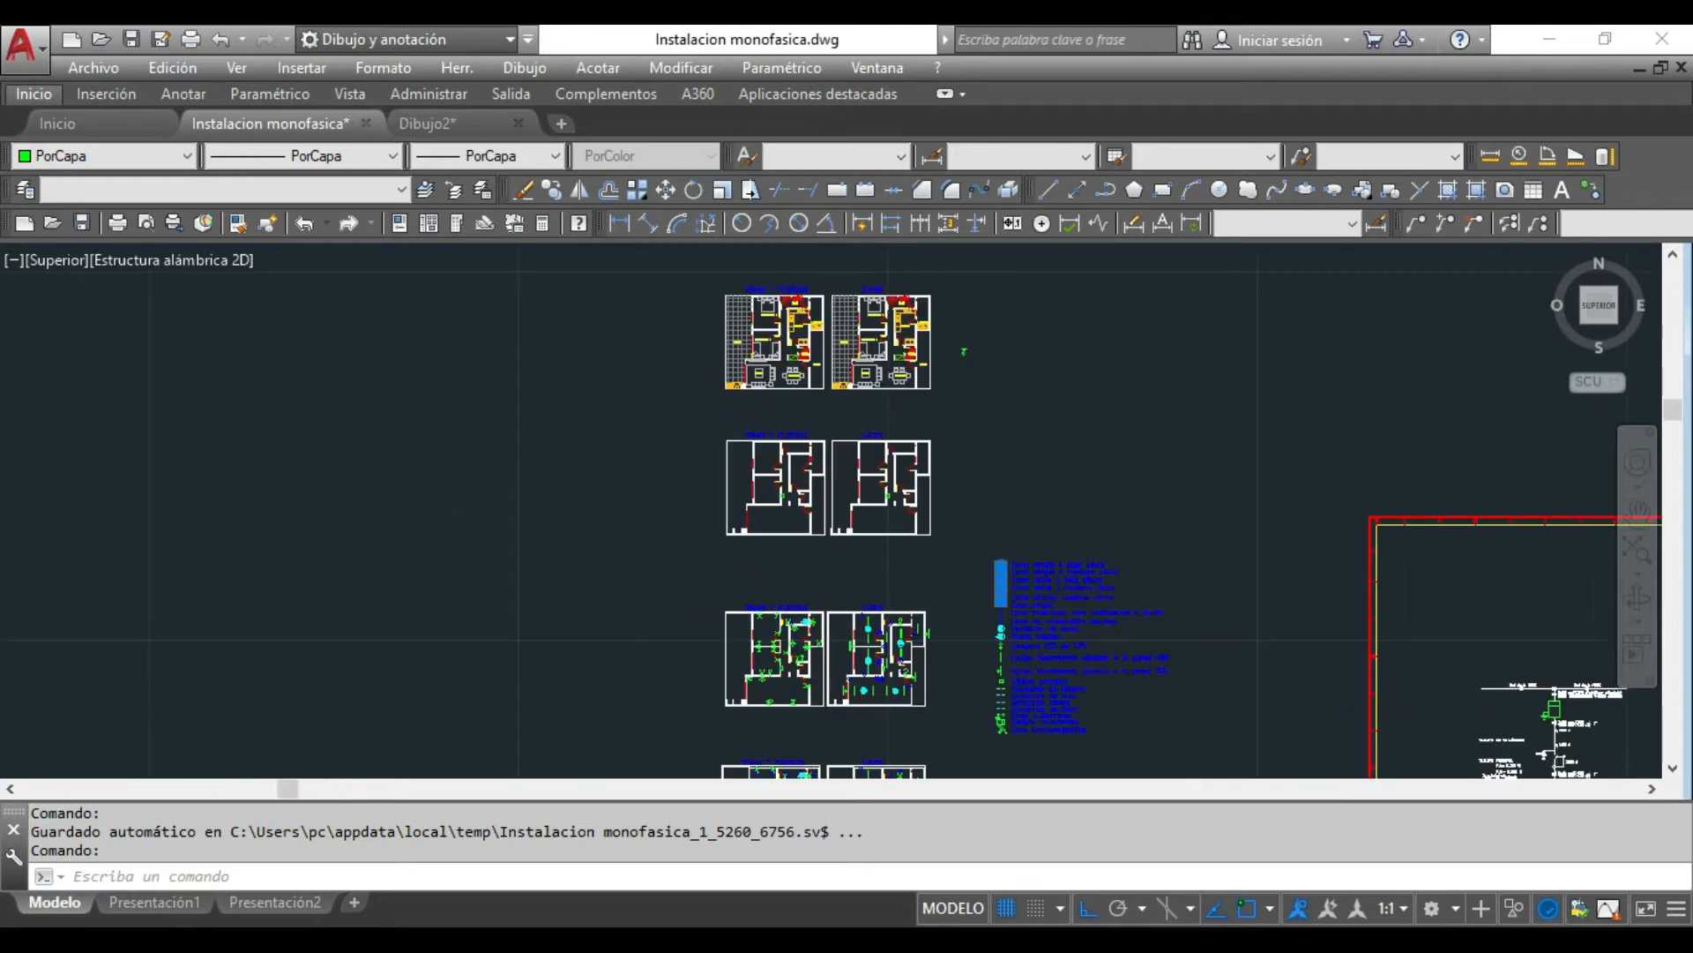
{"action": "scroll", "coordinate": [758, 633], "scroll_direction": "up", "scroll_amount": 5}
{"action": "scroll", "coordinate": [738, 637], "scroll_direction": "down", "scroll_amount": 3}
{"action": "scroll", "coordinate": [738, 637], "scroll_direction": "up", "scroll_amount": 5}
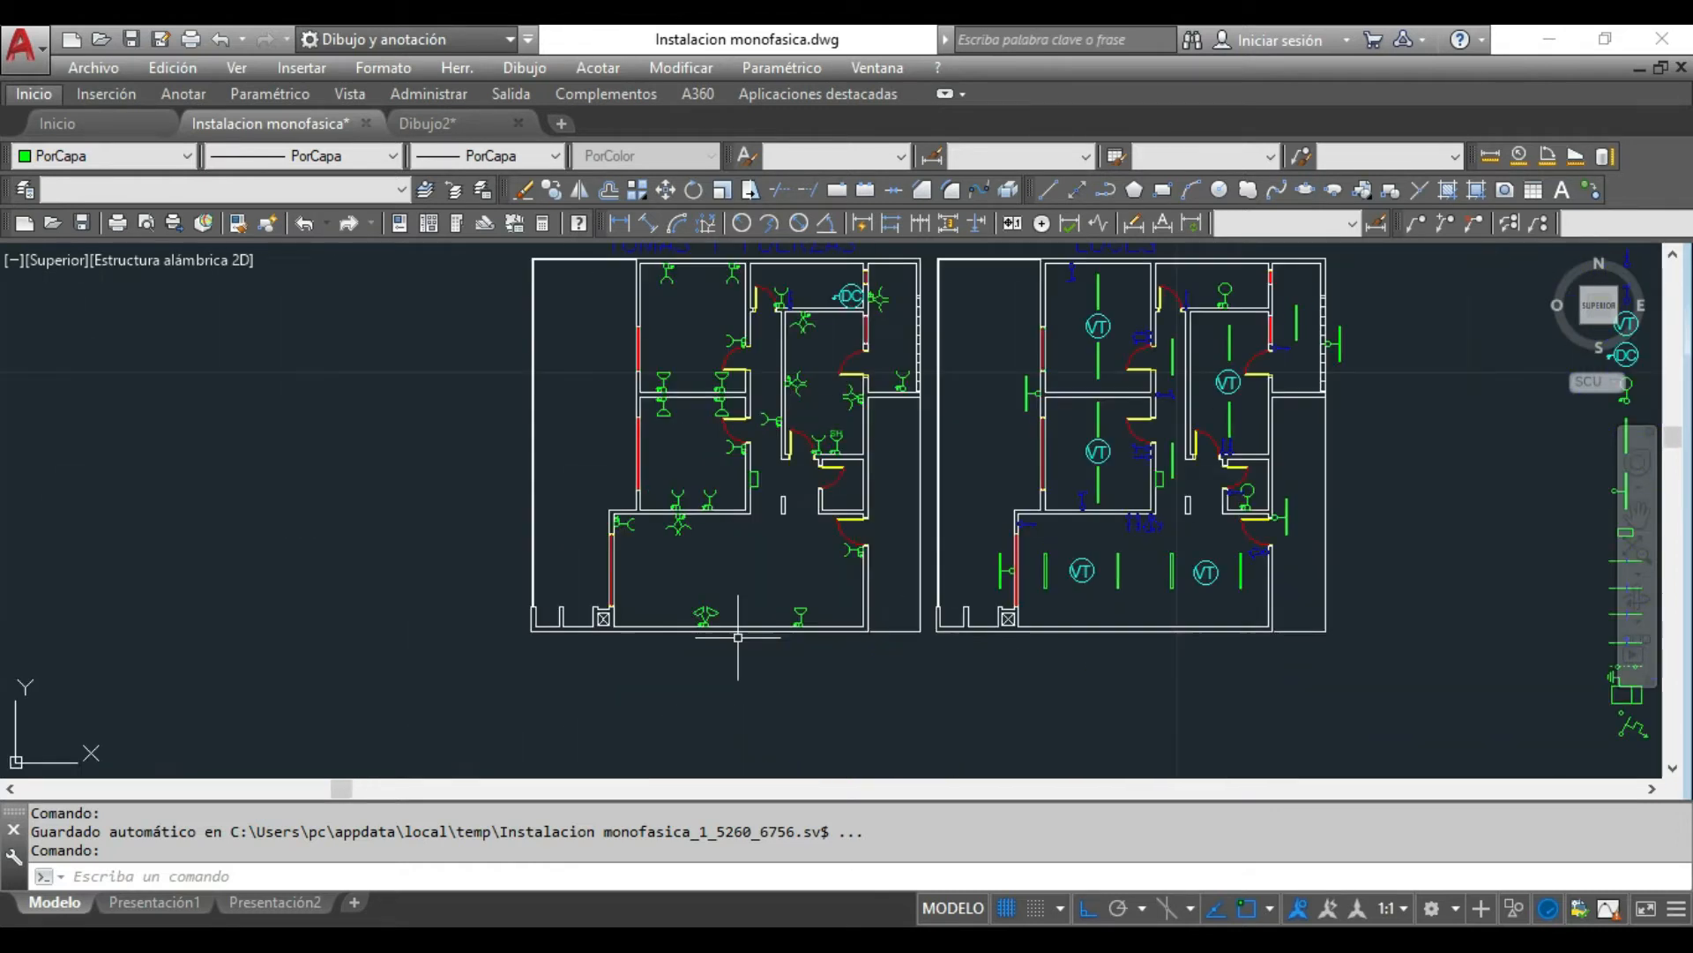
{"action": "scroll", "coordinate": [741, 627], "scroll_direction": "down", "scroll_amount": 5}
{"action": "scroll", "coordinate": [758, 607], "scroll_direction": "up", "scroll_amount": 2}
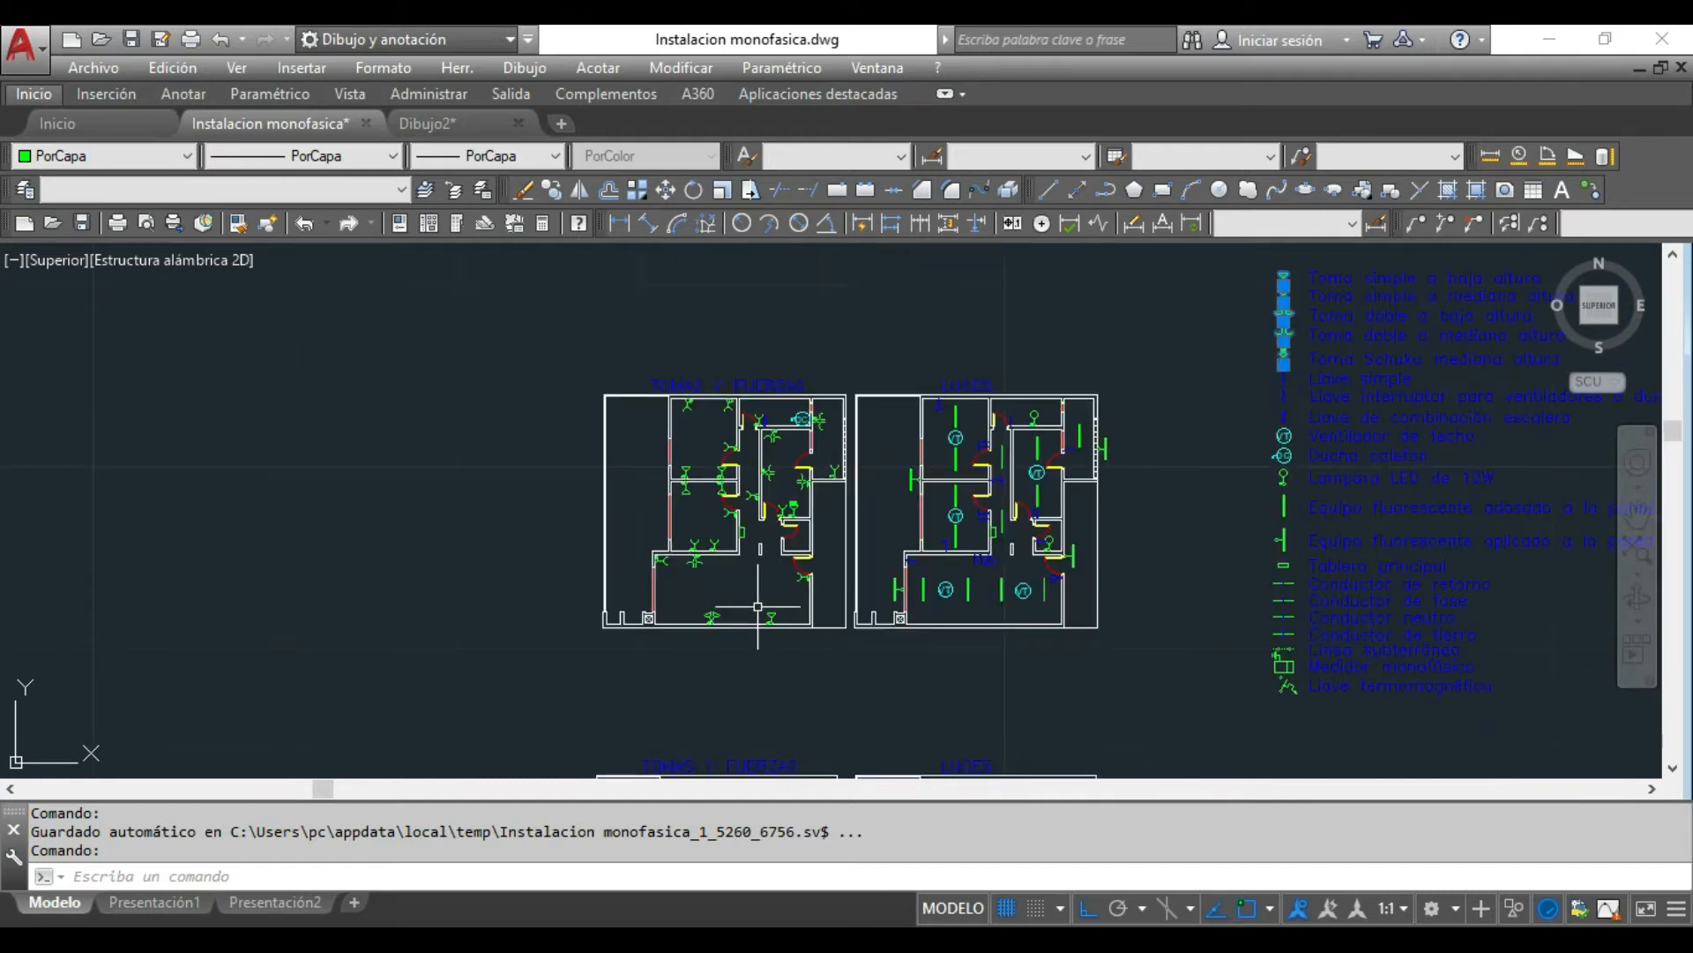
{"action": "scroll", "coordinate": [732, 397], "scroll_direction": "up", "scroll_amount": 2}
{"action": "scroll", "coordinate": [805, 375], "scroll_direction": "up", "scroll_amount": 2}
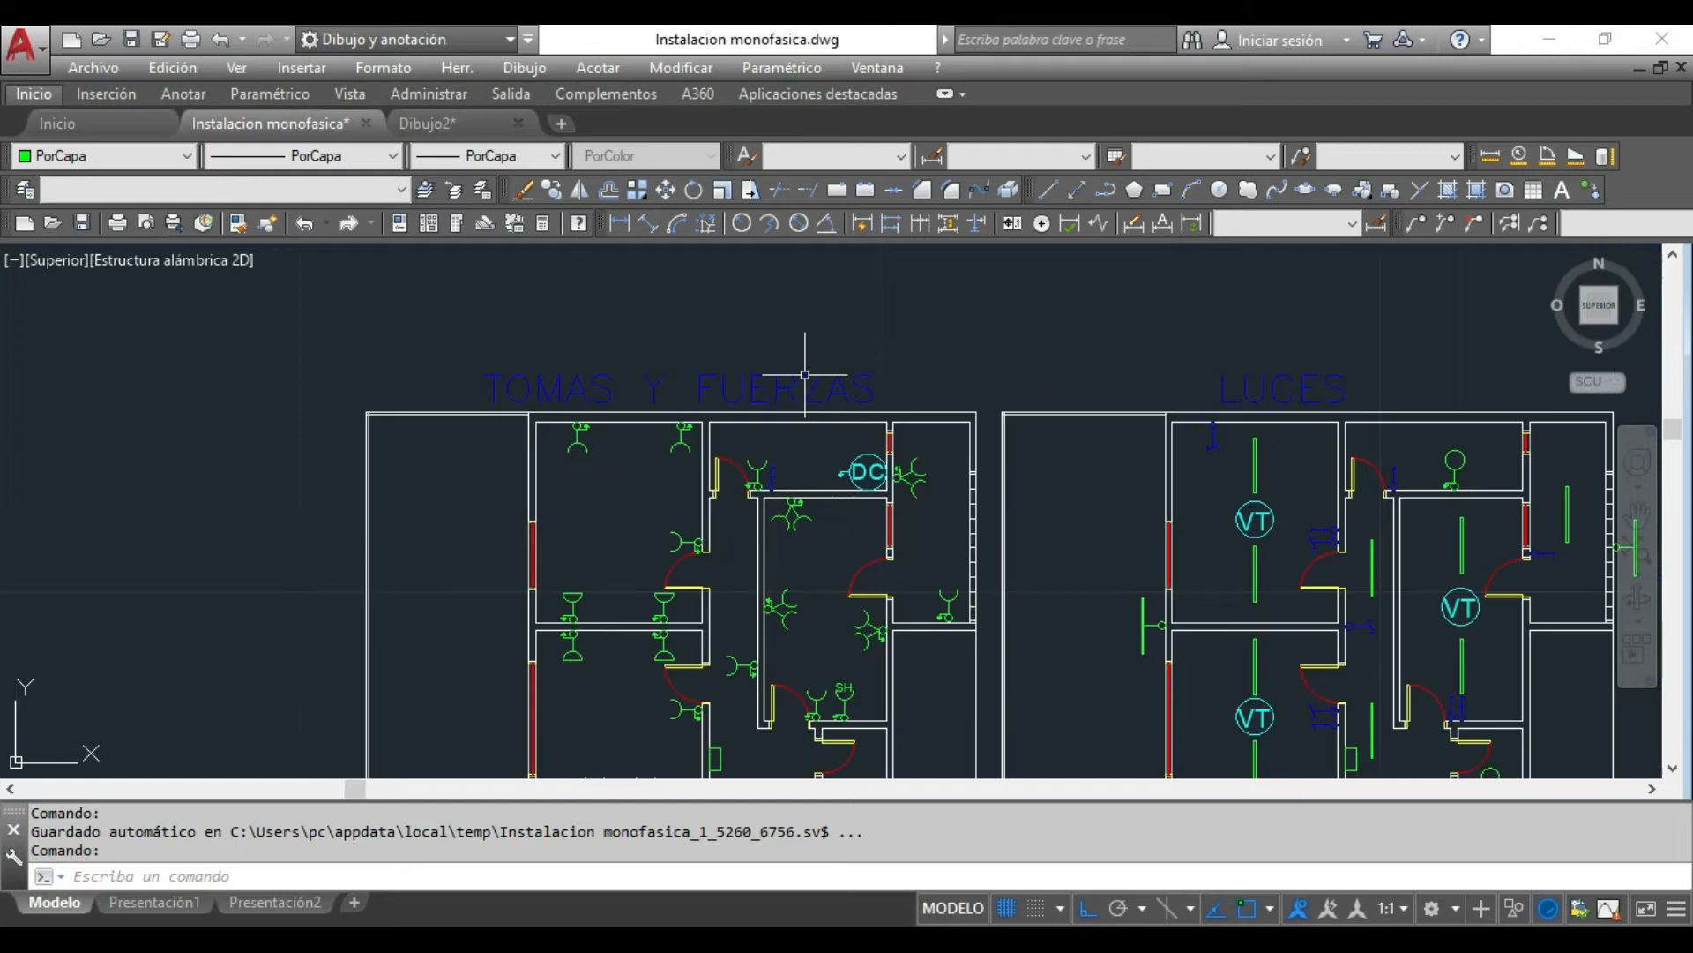
{"action": "scroll", "coordinate": [805, 375], "scroll_direction": "down", "scroll_amount": 2}
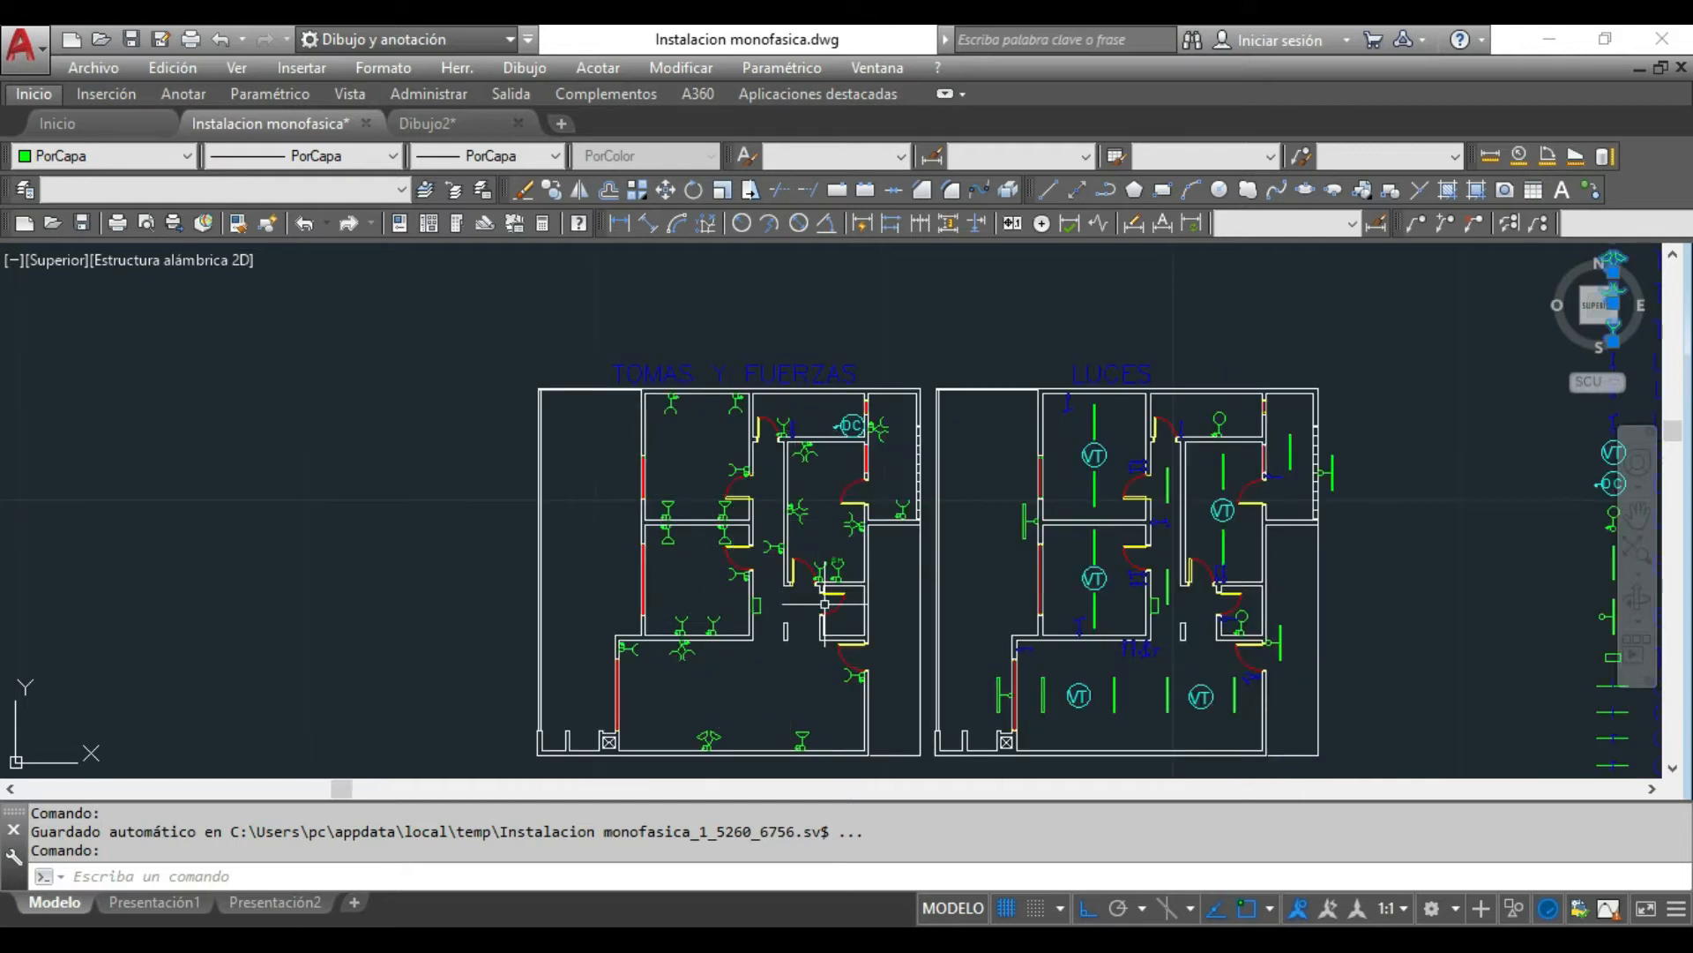
{"action": "scroll", "coordinate": [825, 603], "scroll_direction": "up", "scroll_amount": 4}
{"action": "scroll", "coordinate": [840, 549], "scroll_direction": "down", "scroll_amount": 2}
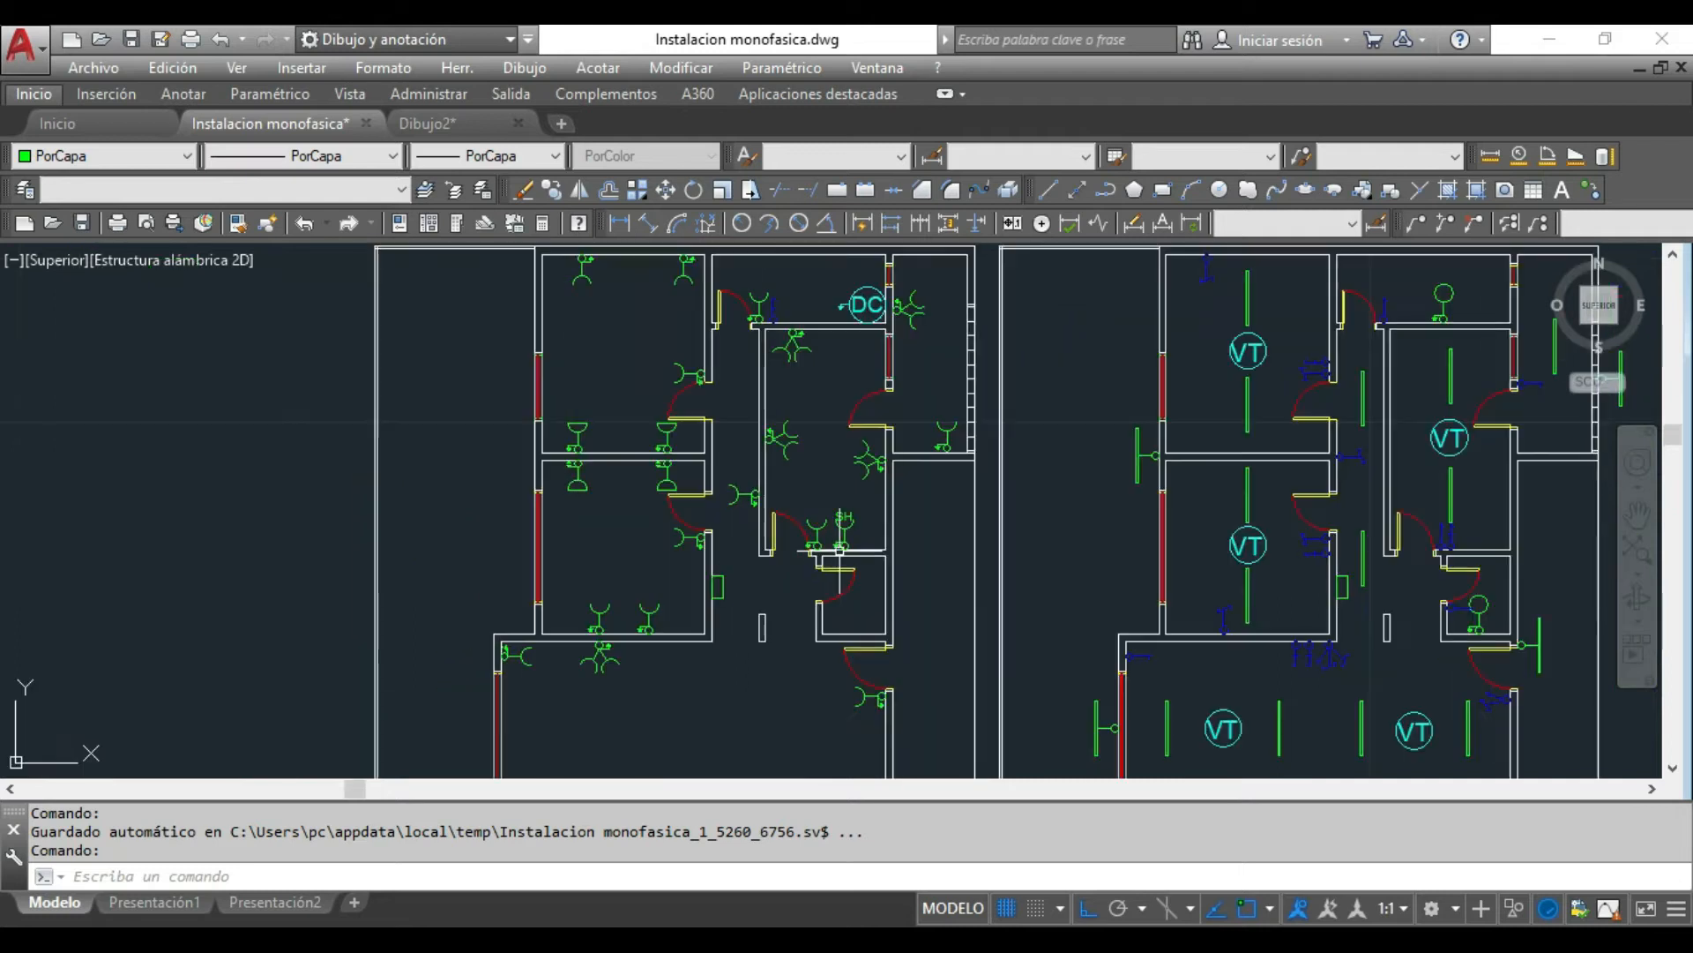
{"action": "scroll", "coordinate": [887, 291], "scroll_direction": "up", "scroll_amount": 4}
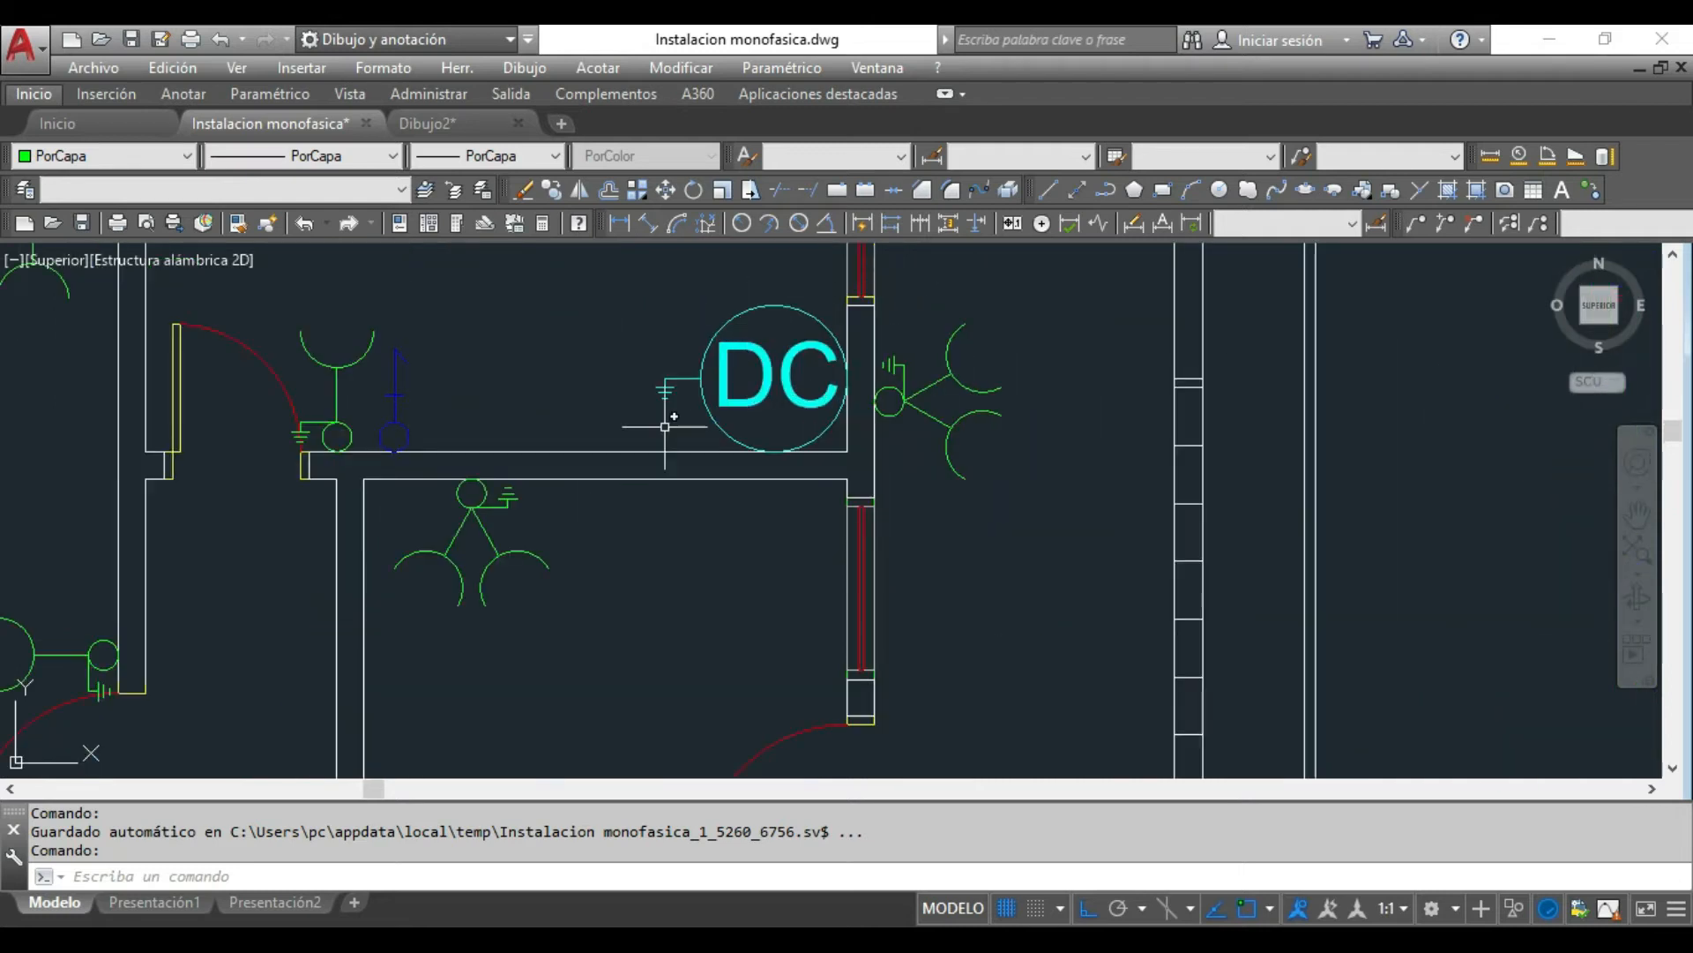
Step: Compare the outlets around the DC shower heater in the TOMAS Y FUERZAS plan with the fan and lighting symbols in the LUCES plan
{"action": "scroll", "coordinate": [728, 380], "scroll_direction": "down", "scroll_amount": 3}
{"action": "scroll", "coordinate": [551, 388], "scroll_direction": "up", "scroll_amount": 5}
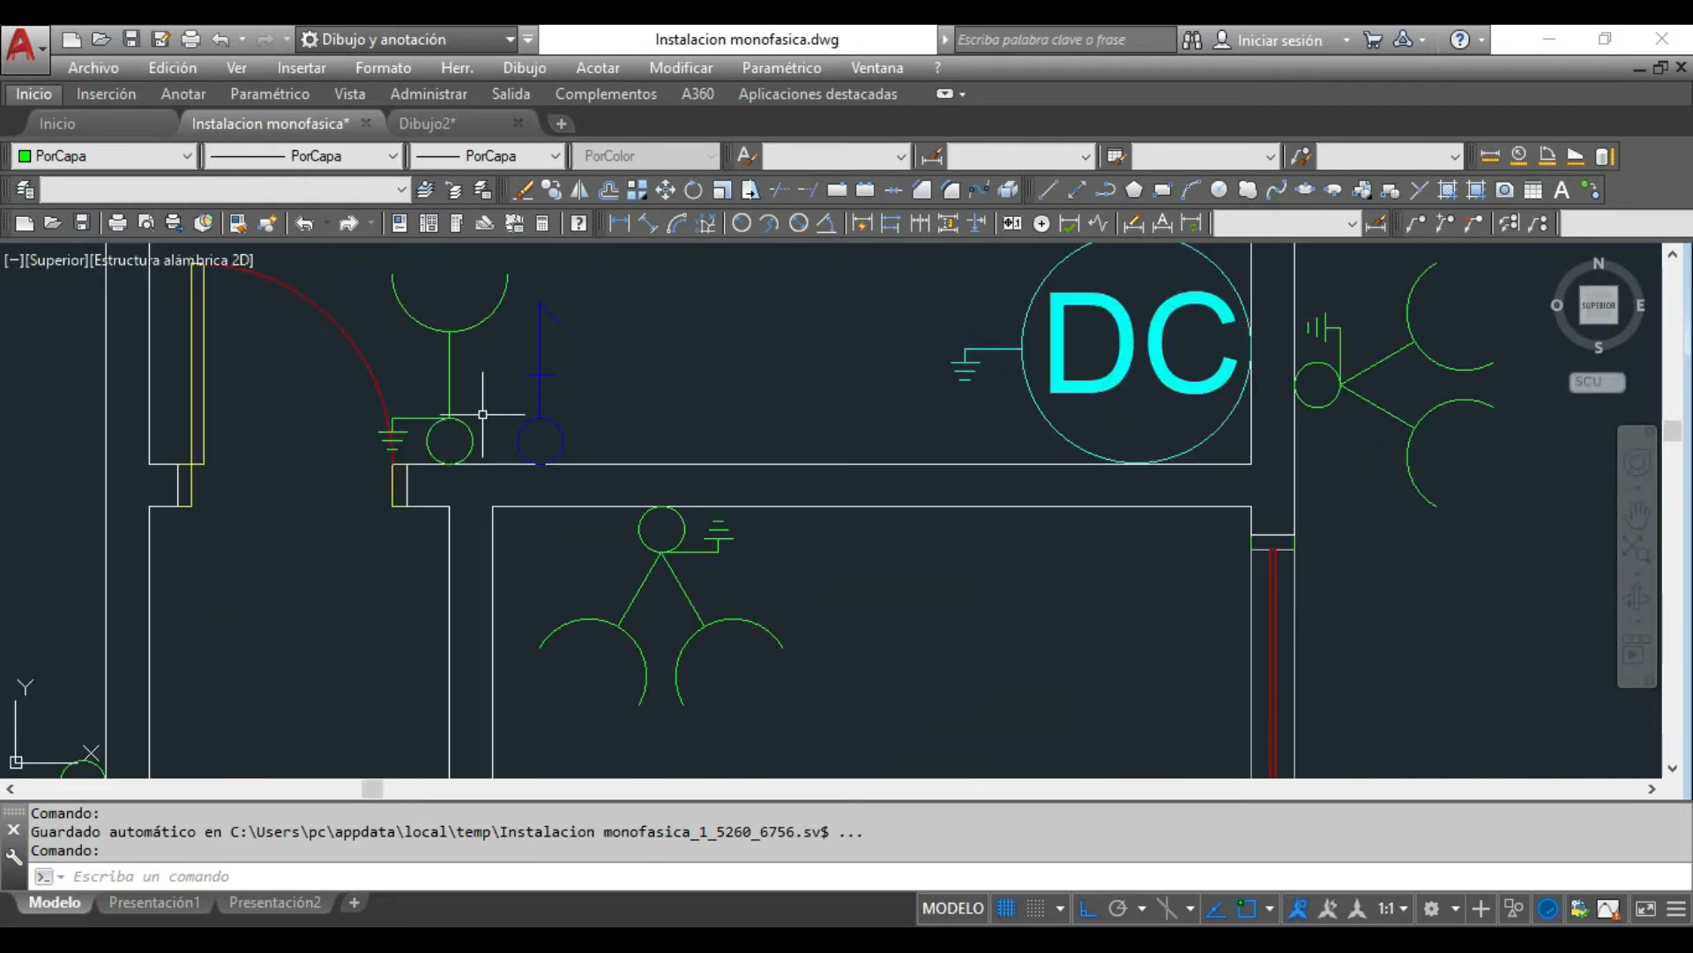
{"action": "scroll", "coordinate": [482, 414], "scroll_direction": "down", "scroll_amount": 6}
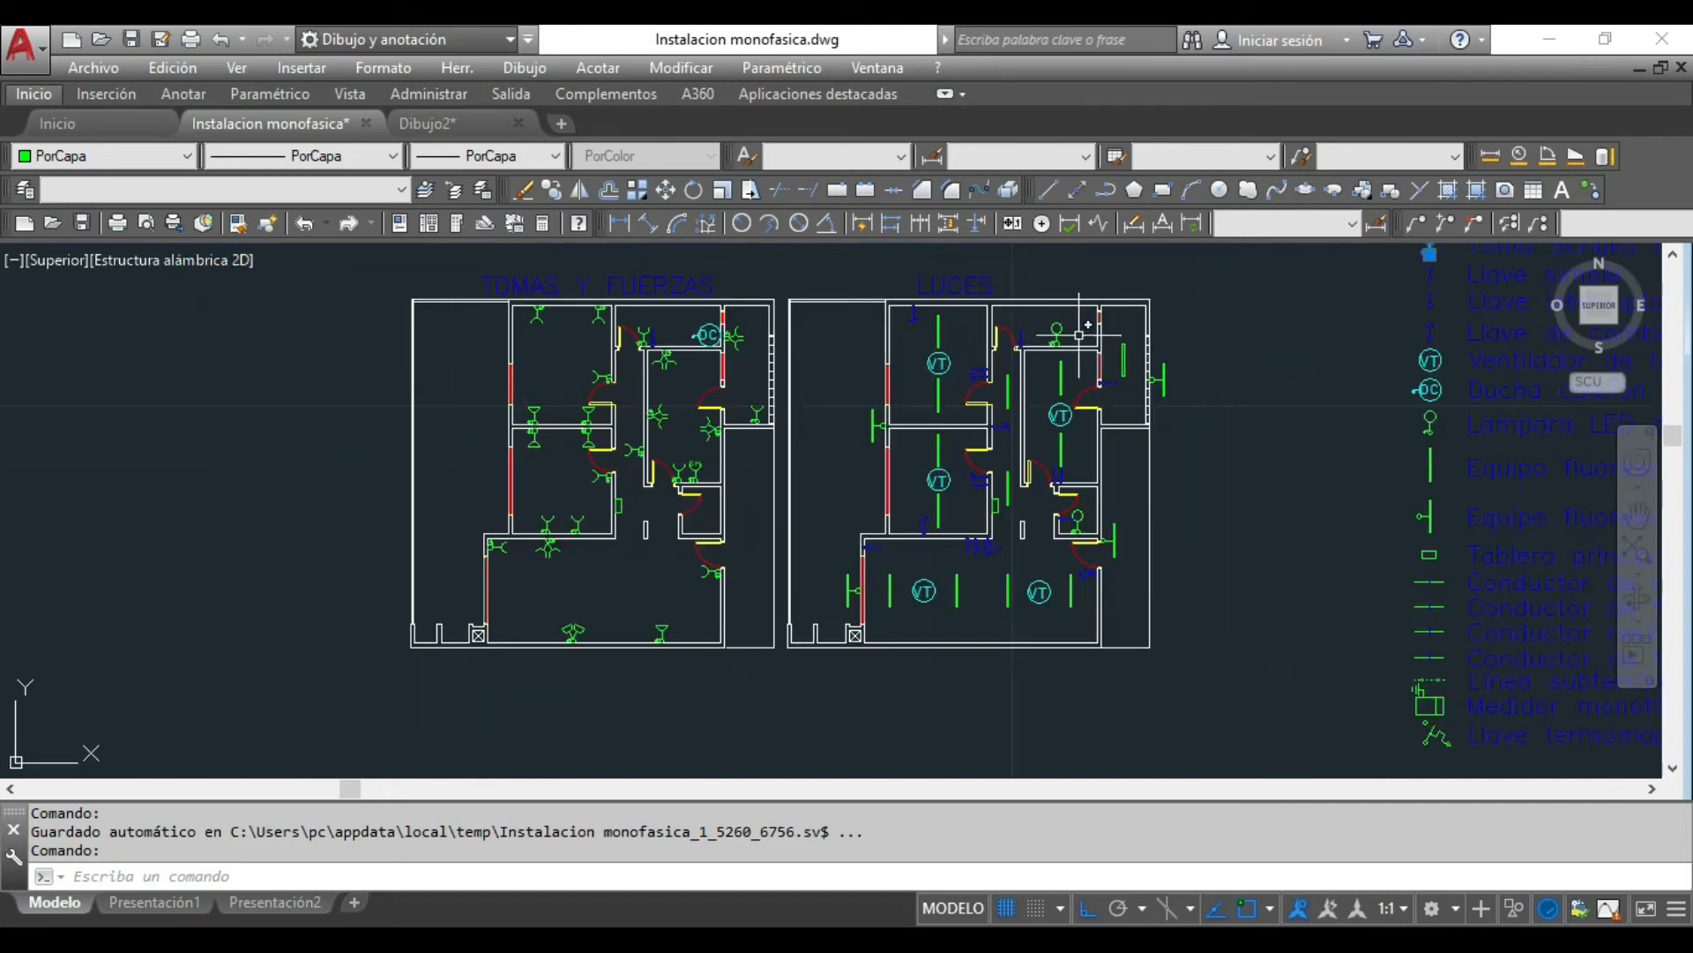
{"action": "scroll", "coordinate": [1094, 352], "scroll_direction": "up", "scroll_amount": 3}
{"action": "scroll", "coordinate": [860, 344], "scroll_direction": "down", "scroll_amount": 3}
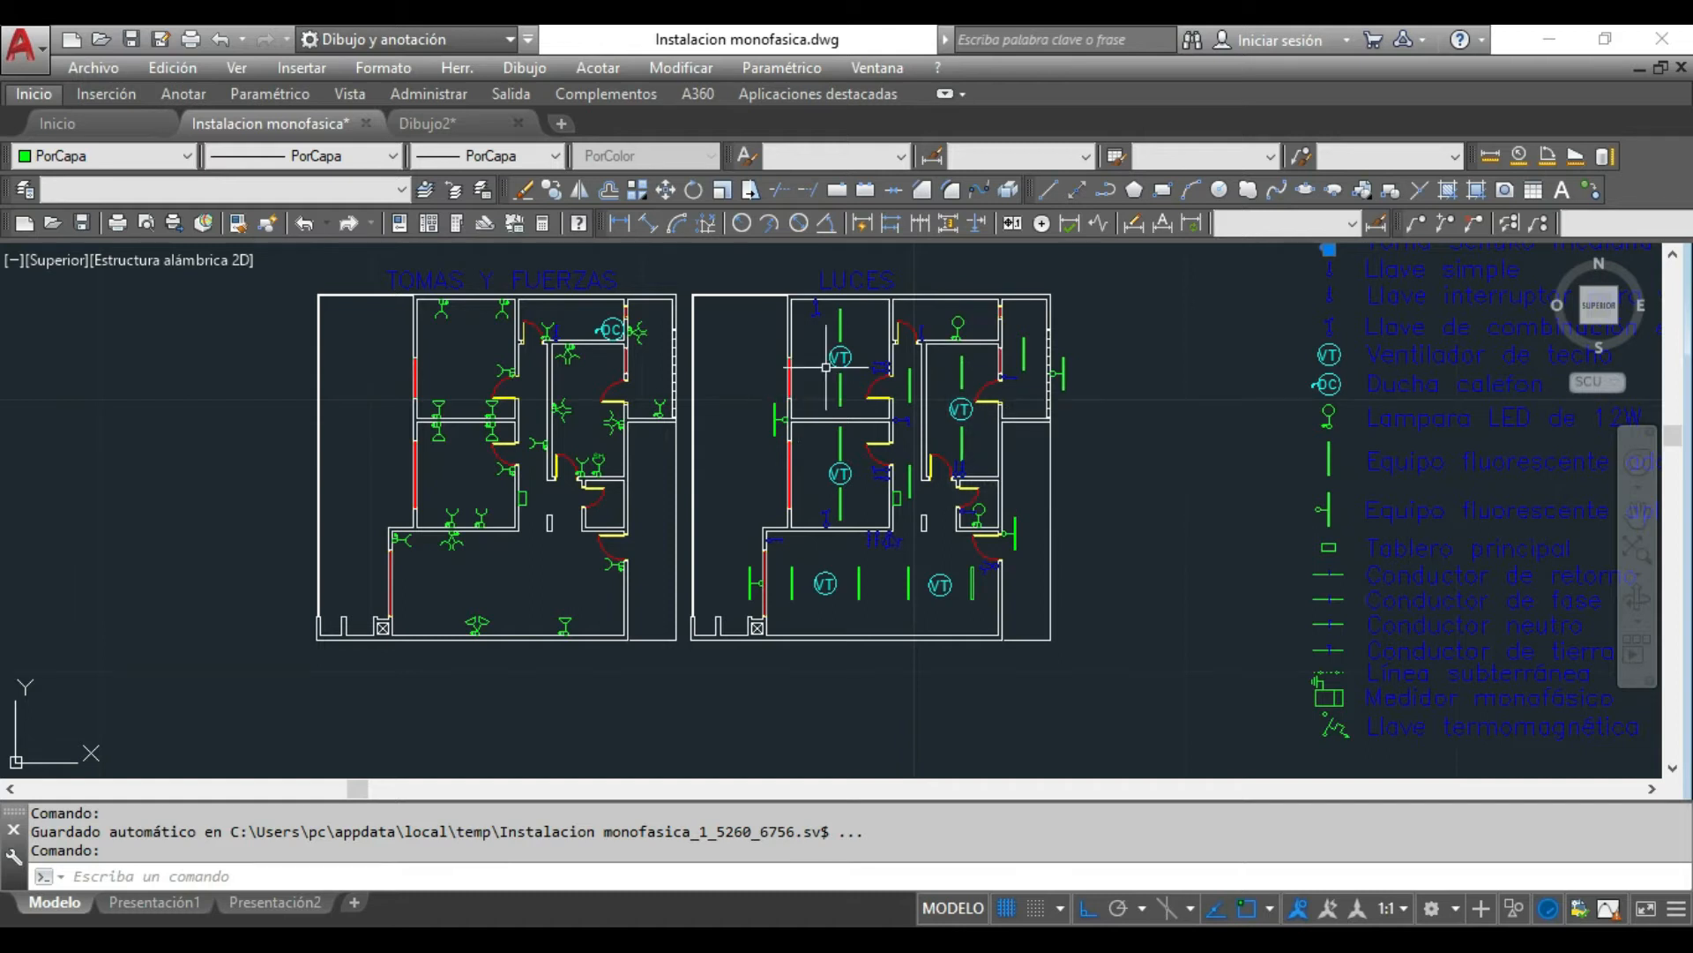
{"action": "scroll", "coordinate": [834, 339], "scroll_direction": "up", "scroll_amount": 5}
{"action": "scroll", "coordinate": [876, 470], "scroll_direction": "down", "scroll_amount": 2}
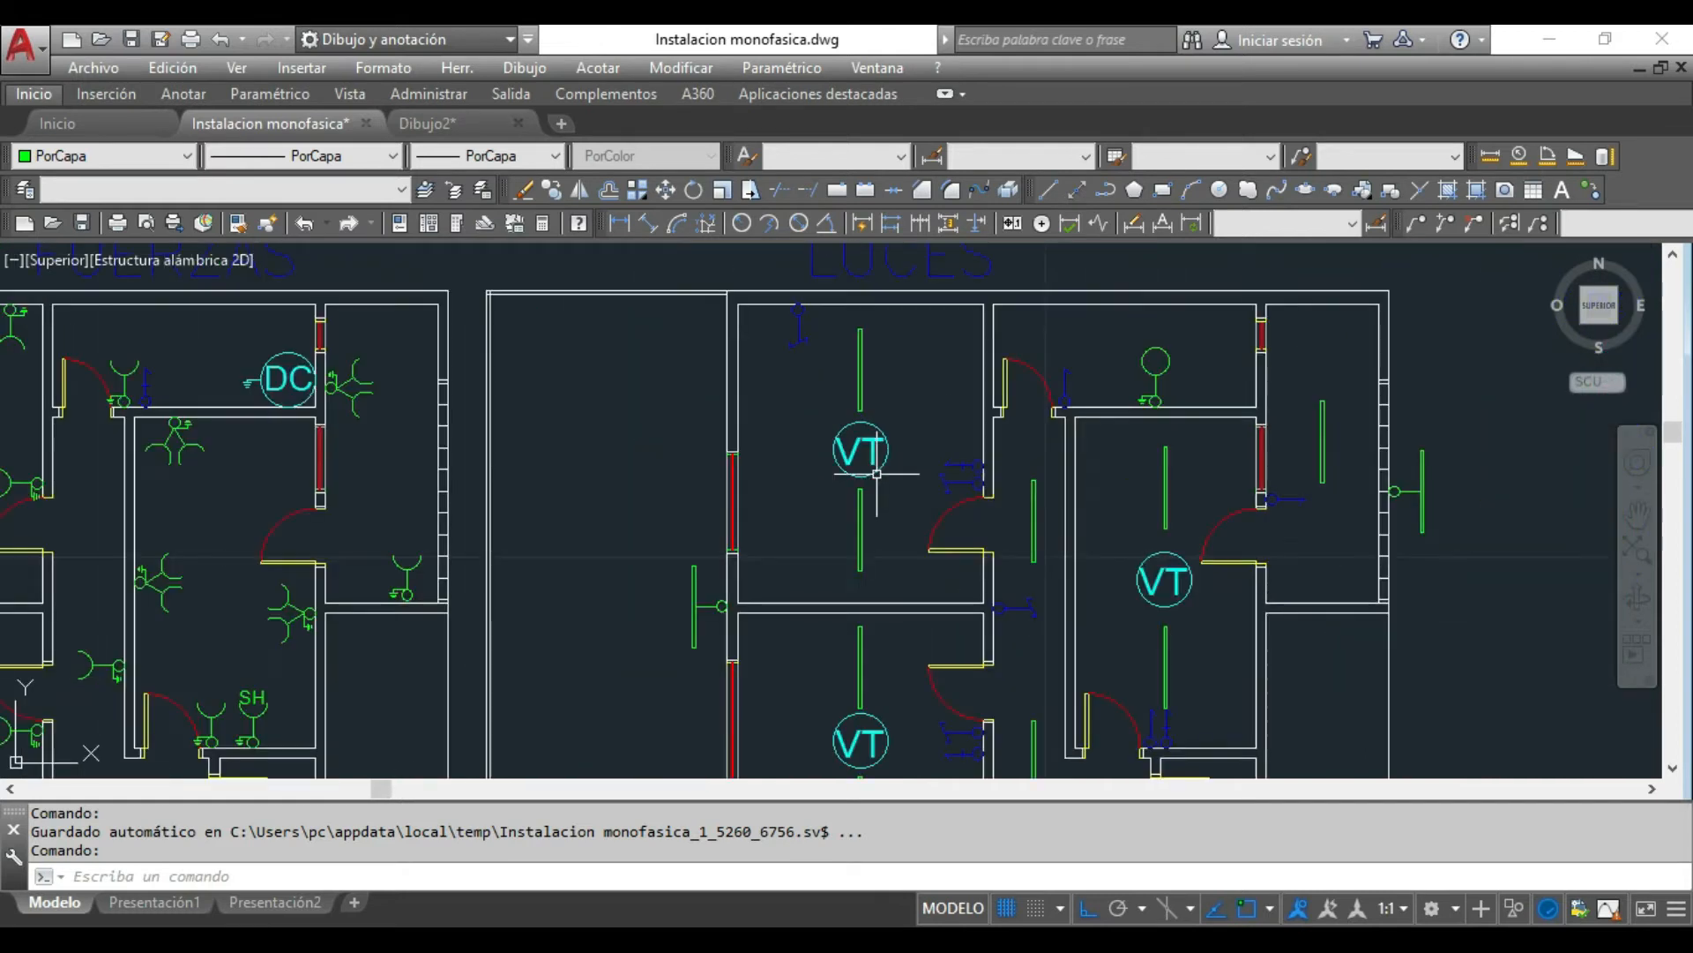
{"action": "scroll", "coordinate": [862, 451], "scroll_direction": "down", "scroll_amount": 2}
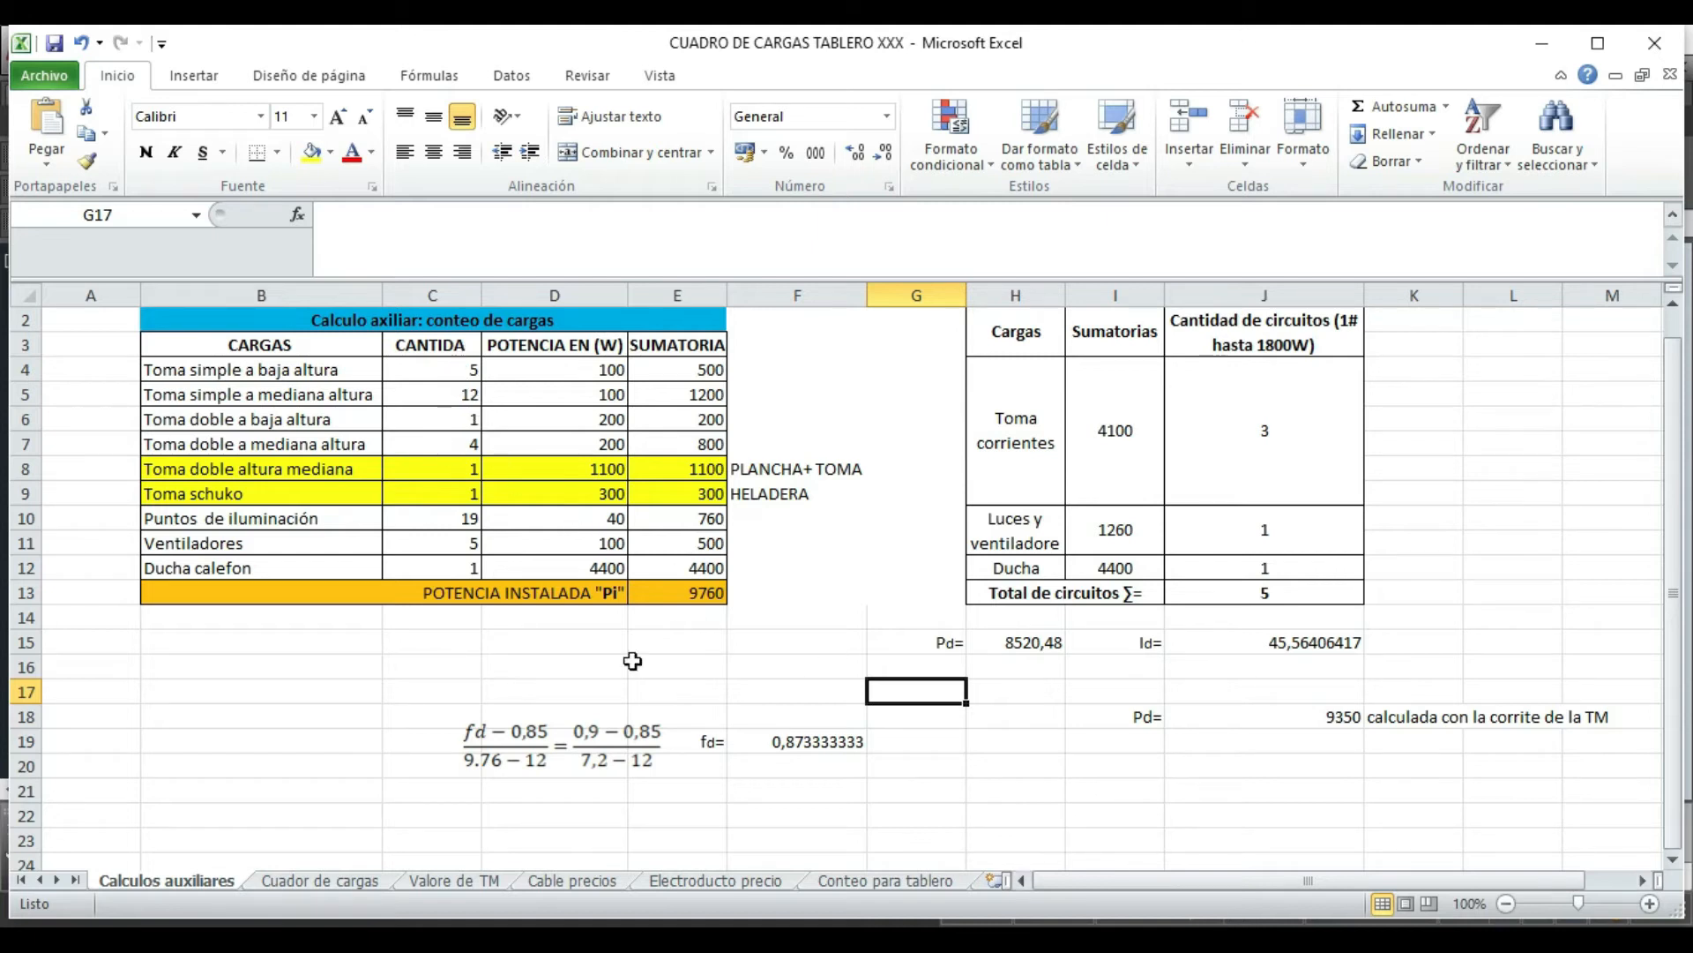
Step: Switch to Dibujo3.dwg and count the Toma simple mediana altura blocks by selecting all similar ones and starting Copy on them
{"action": "left_click", "coordinate": [1195, 860]}
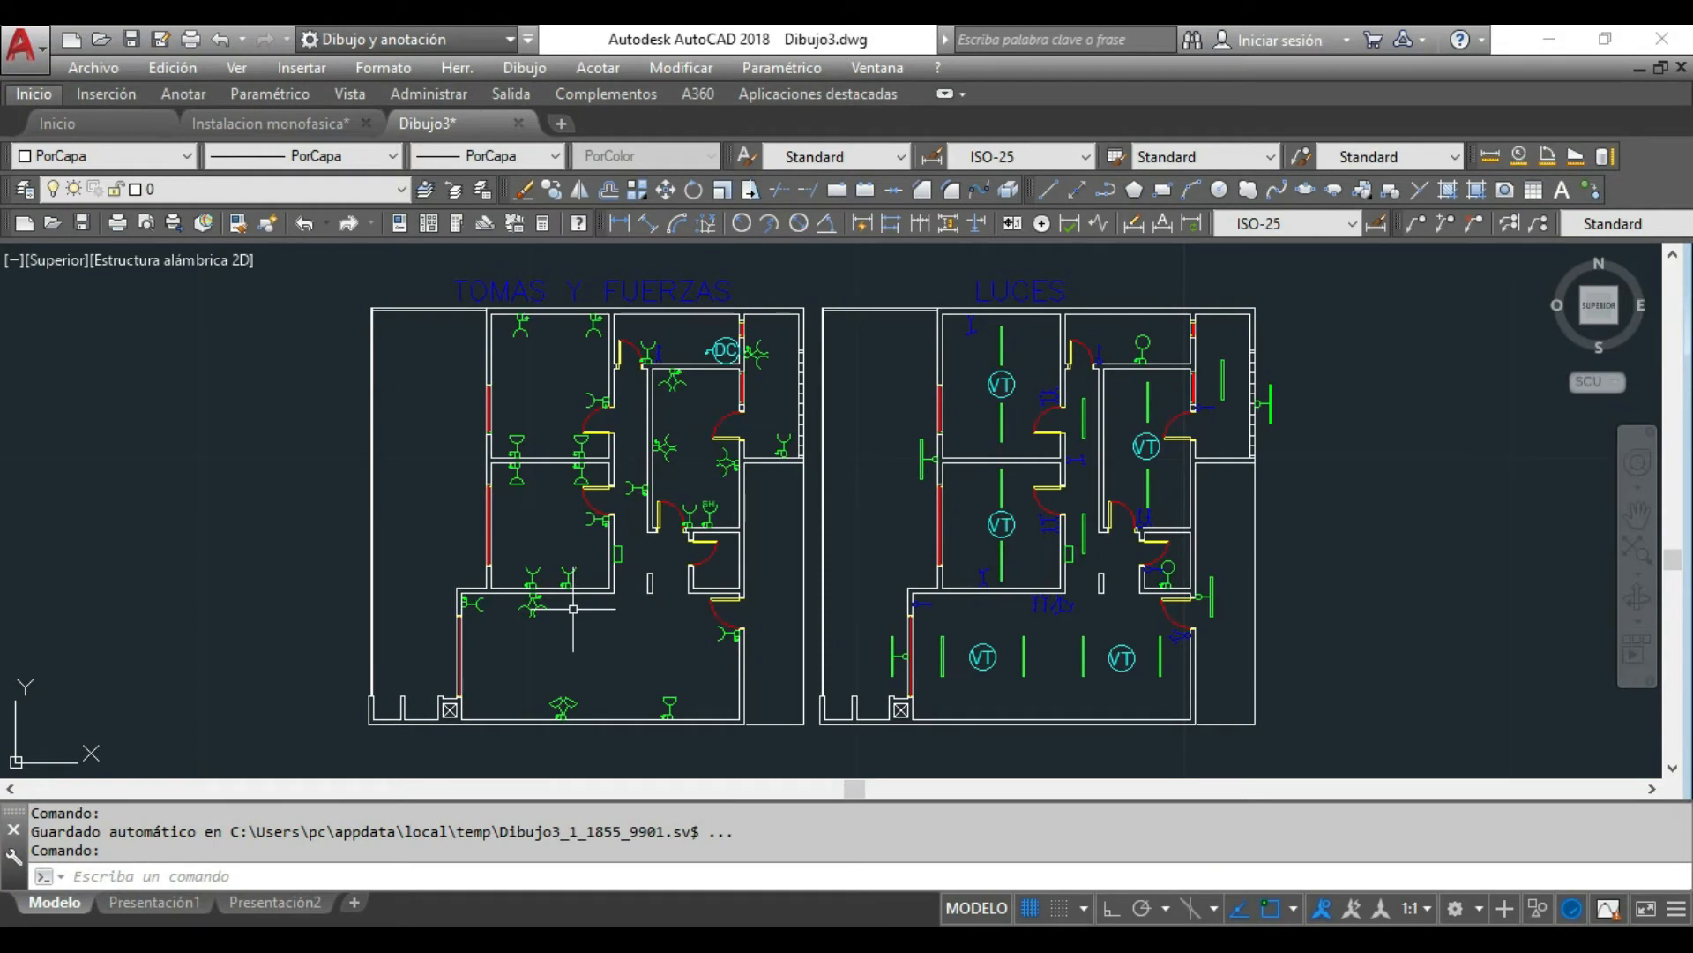
{"action": "left_click", "coordinate": [570, 570]}
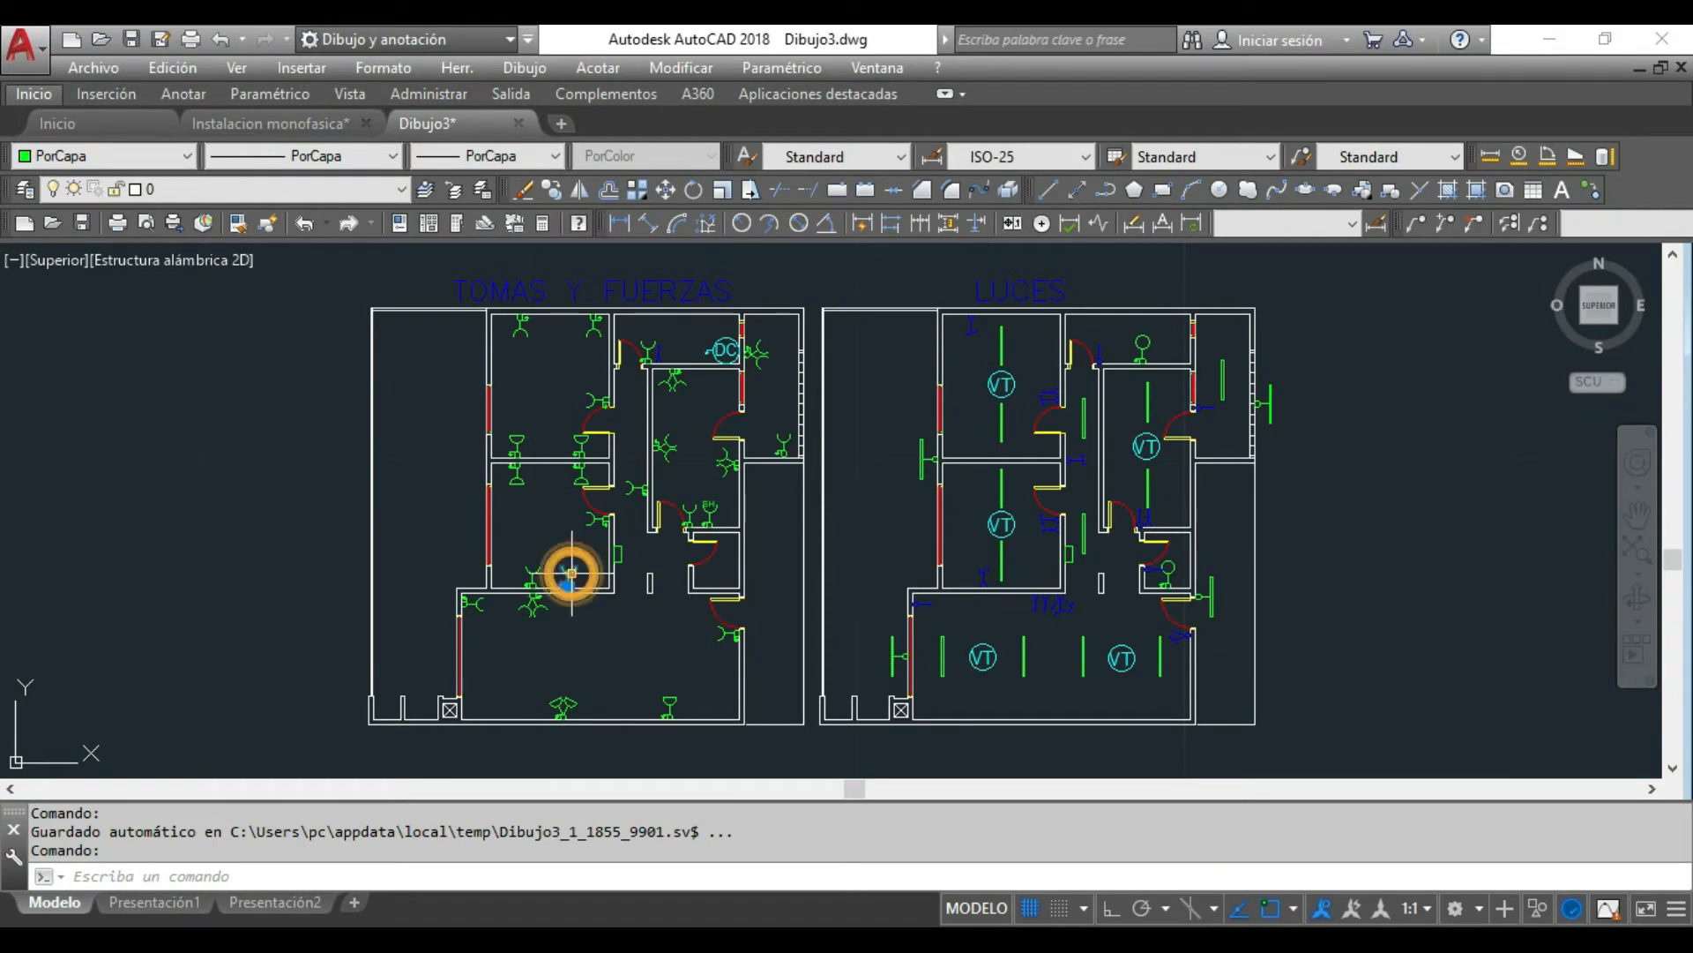
{"action": "key", "text": "Escape"}
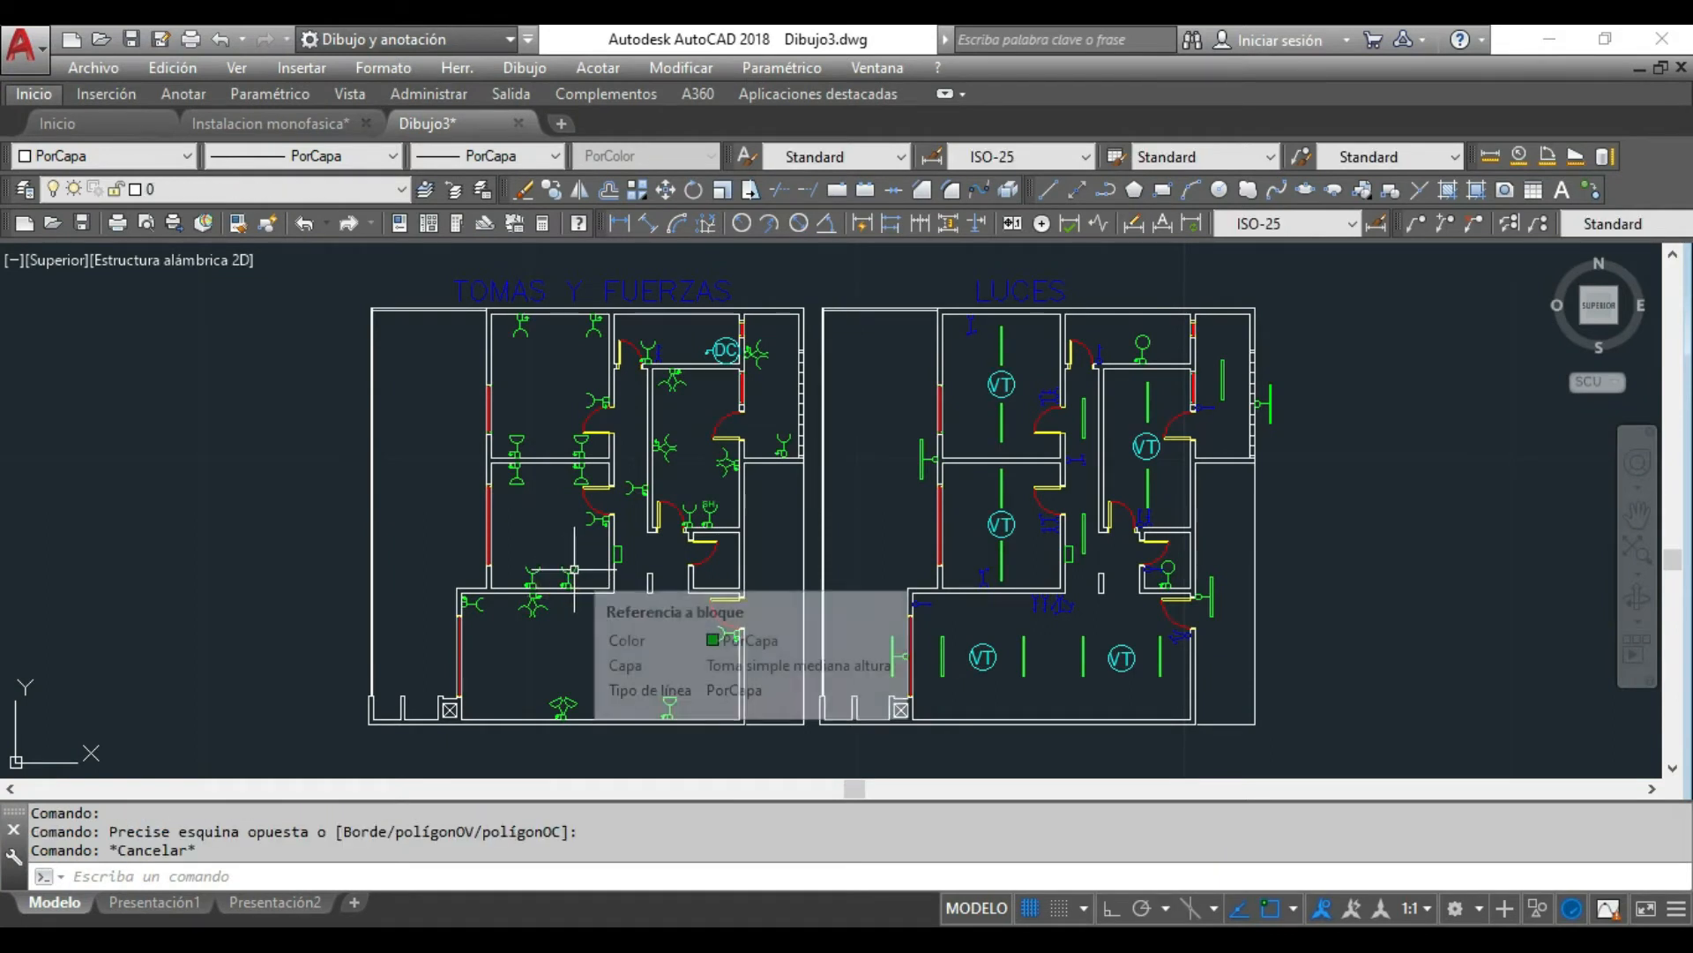
{"action": "left_click", "coordinate": [574, 570]}
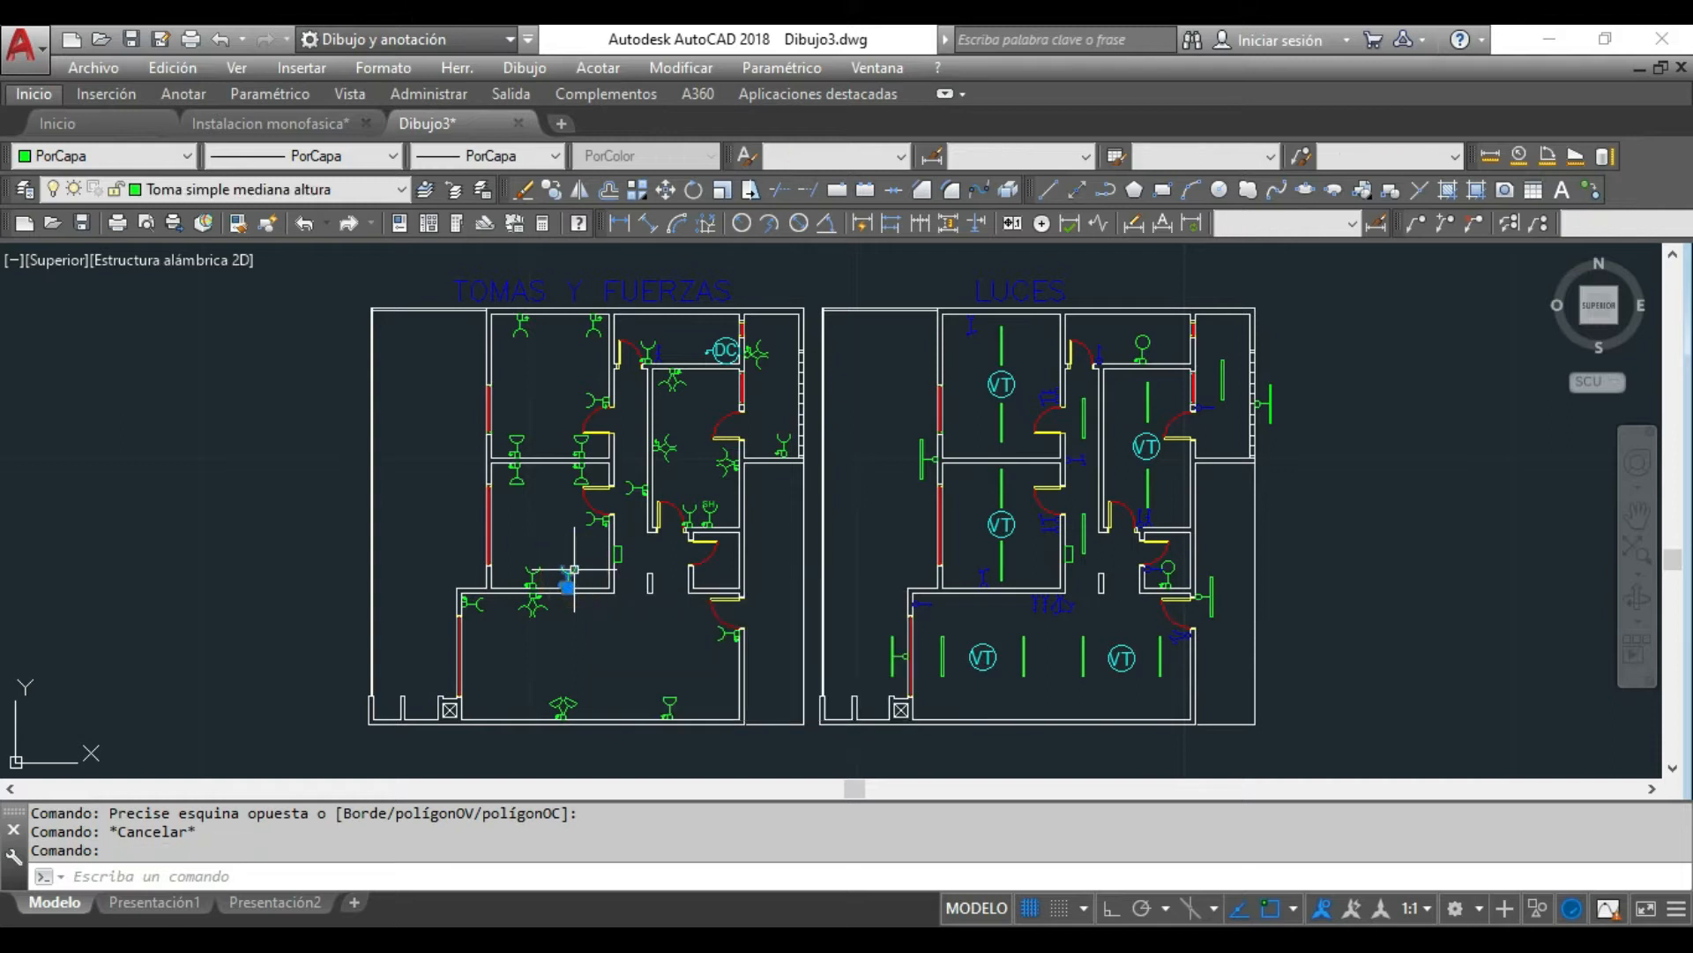
{"action": "right_click", "coordinate": [575, 571]}
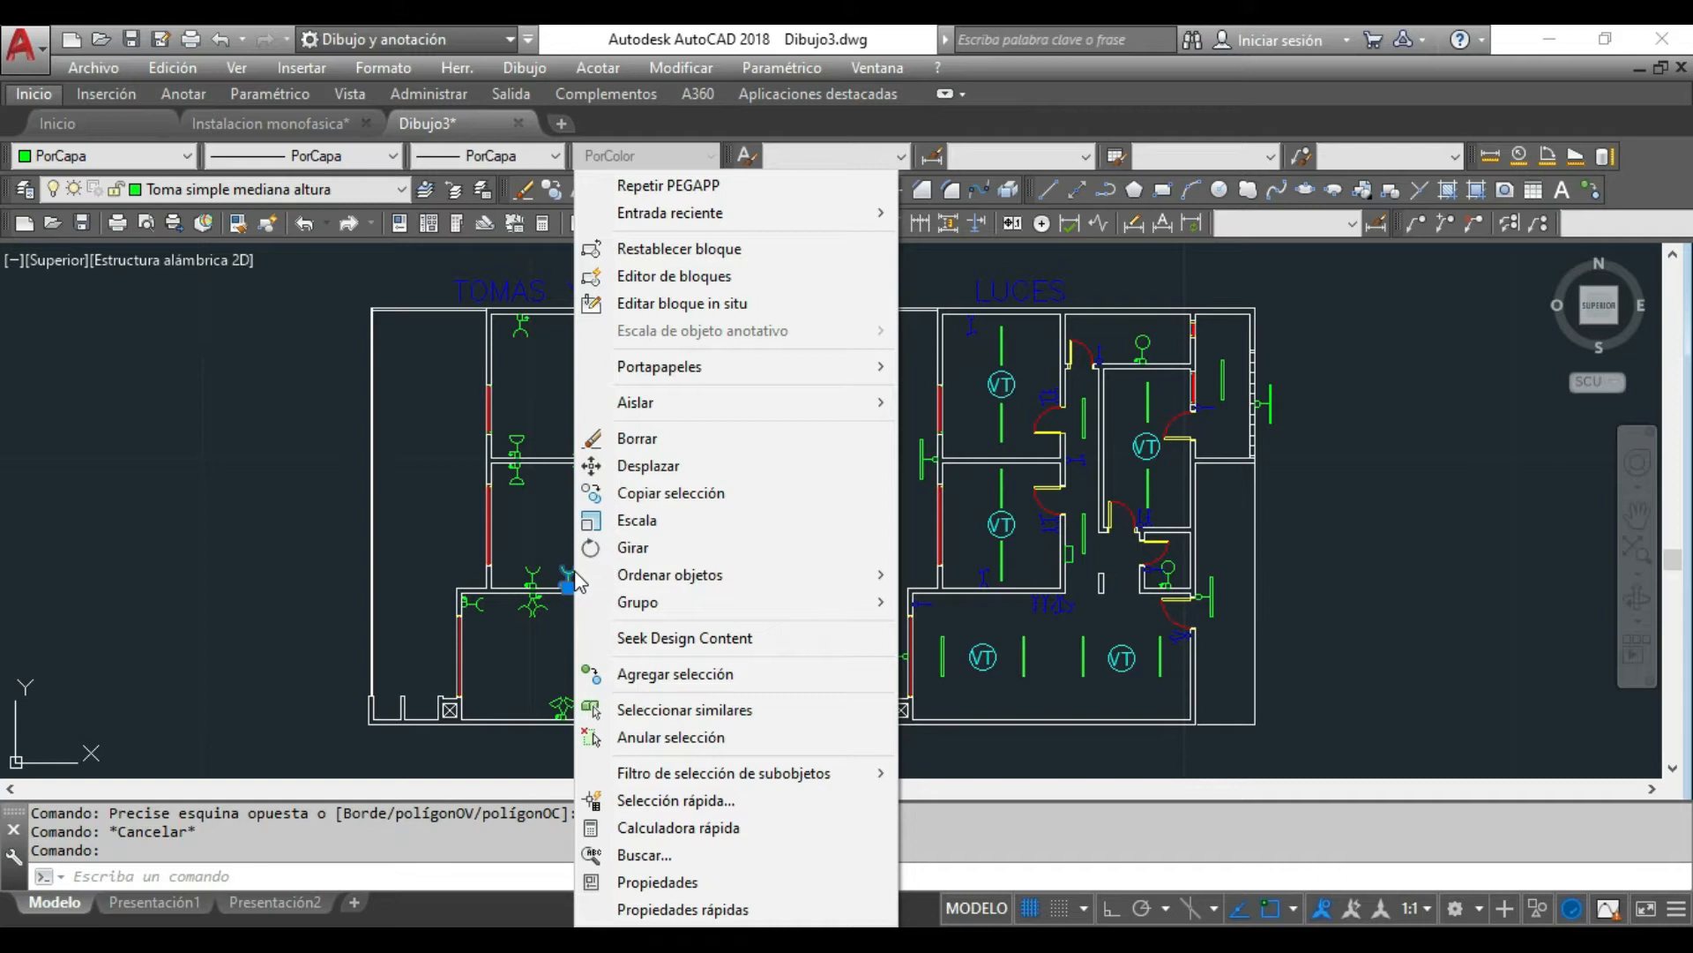
{"action": "left_click", "coordinate": [767, 712]}
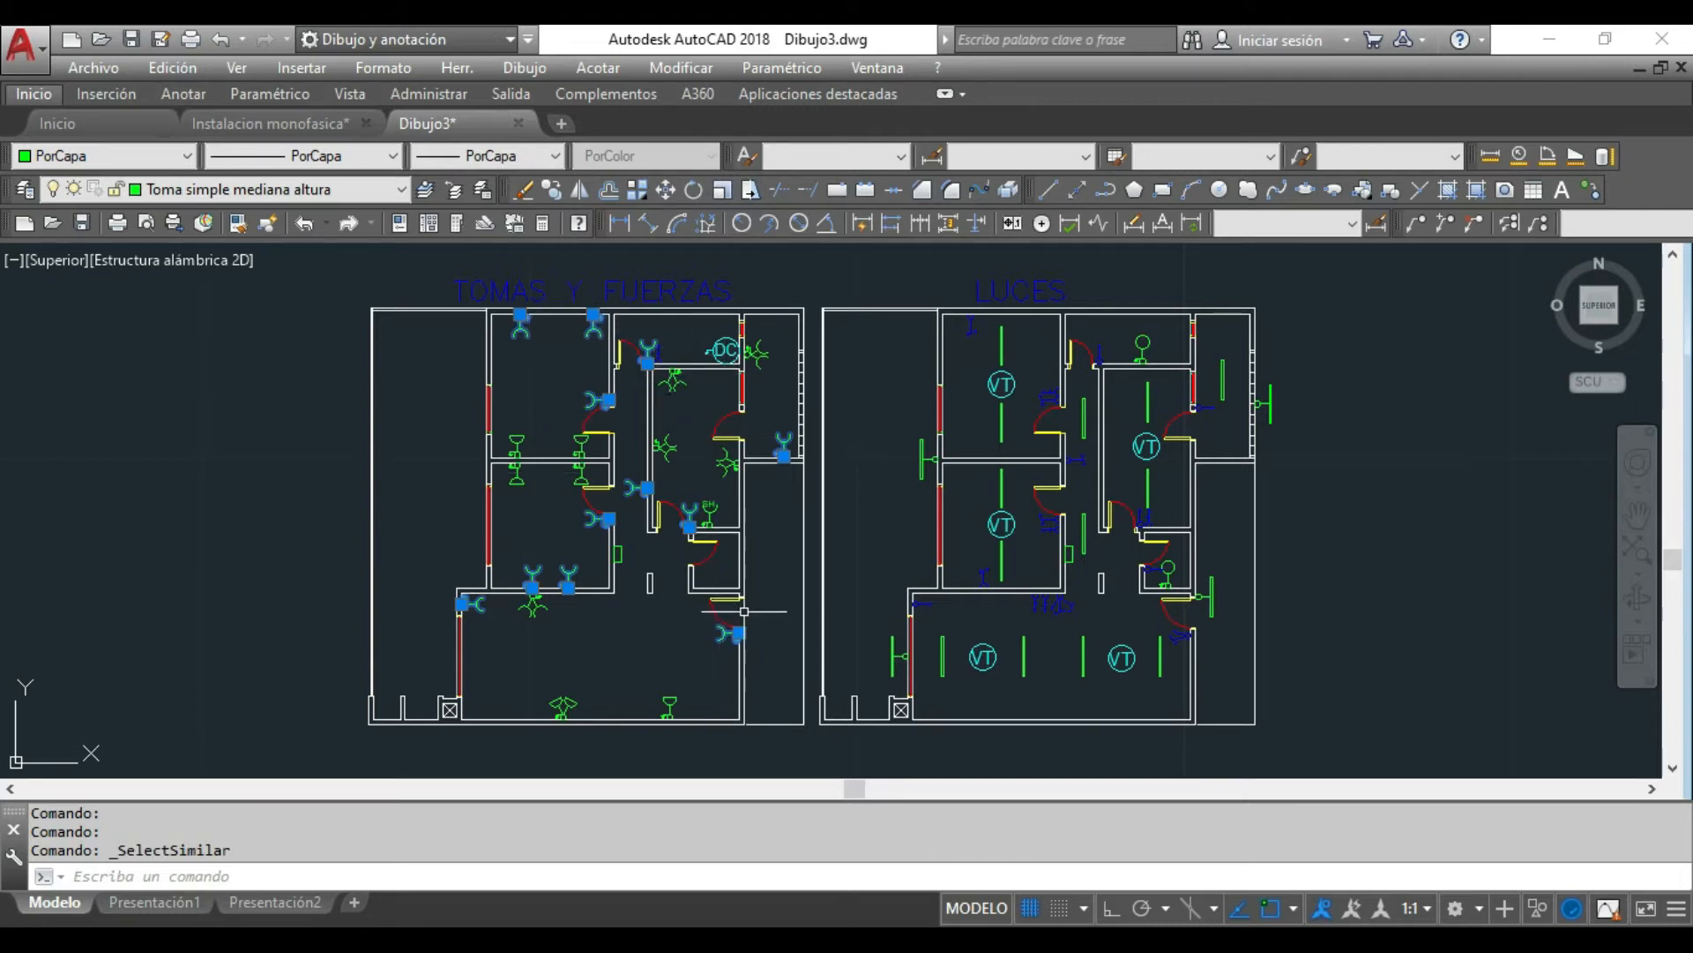
{"action": "left_click", "coordinate": [551, 191]}
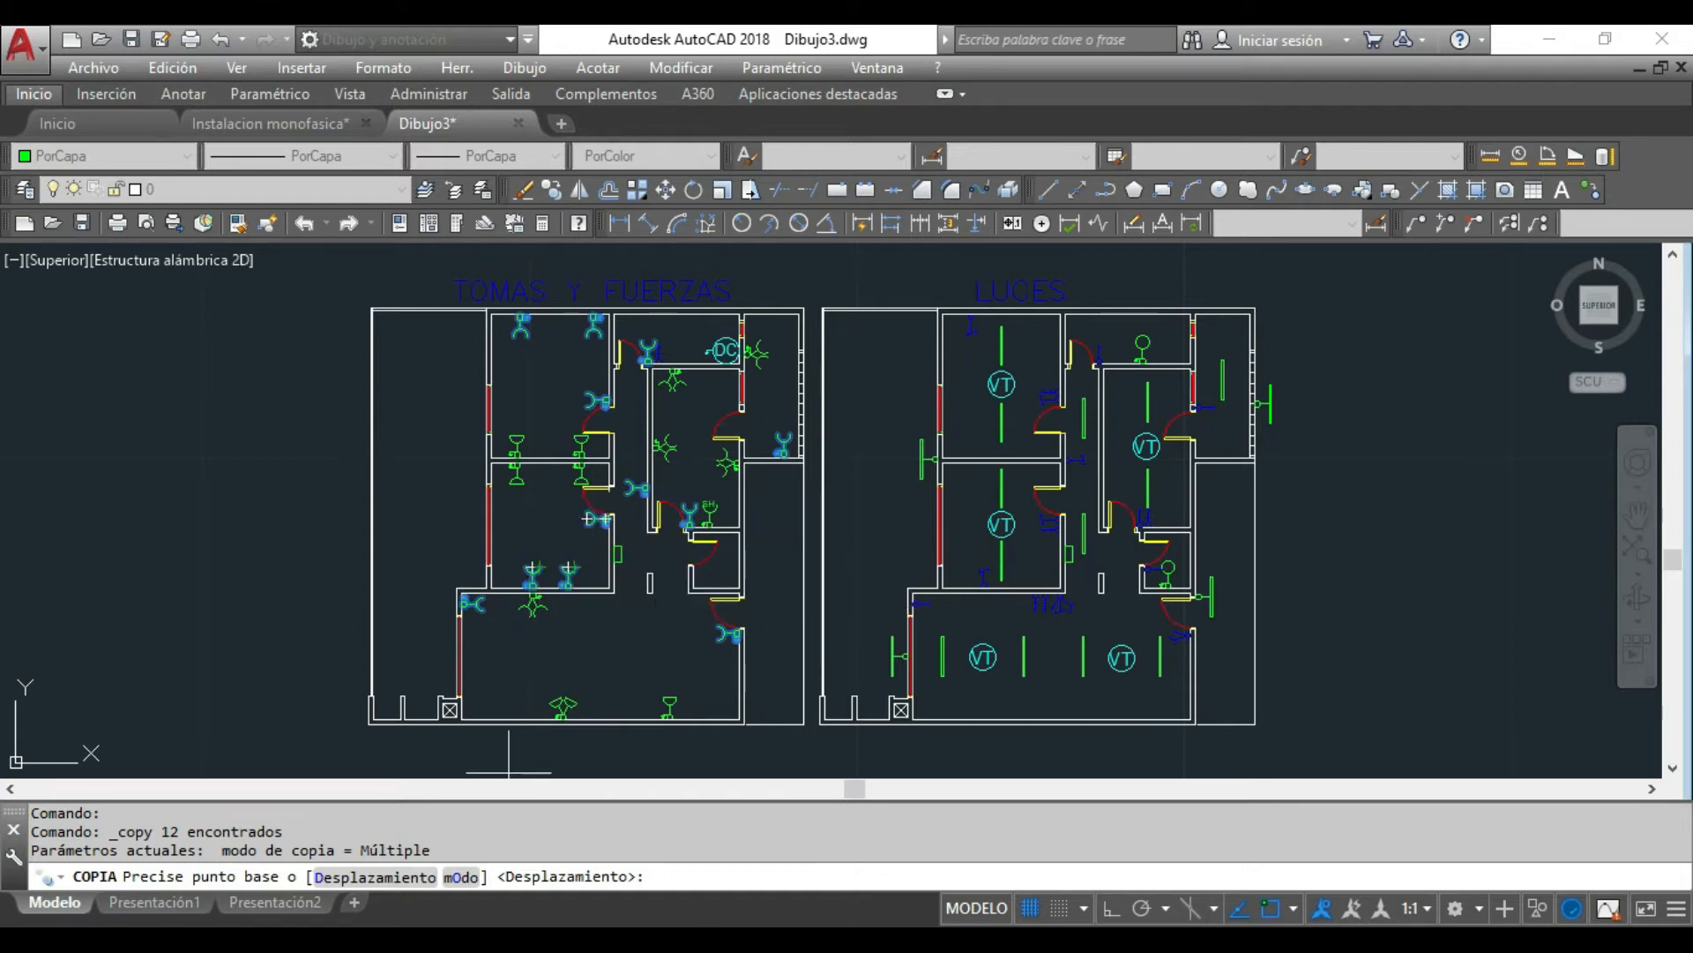
Step: Compare the load count in the Excel workbook with the double outlets beside and below the DC heater in Dibujo3.dwg
{"action": "left_click", "coordinate": [1367, 825]}
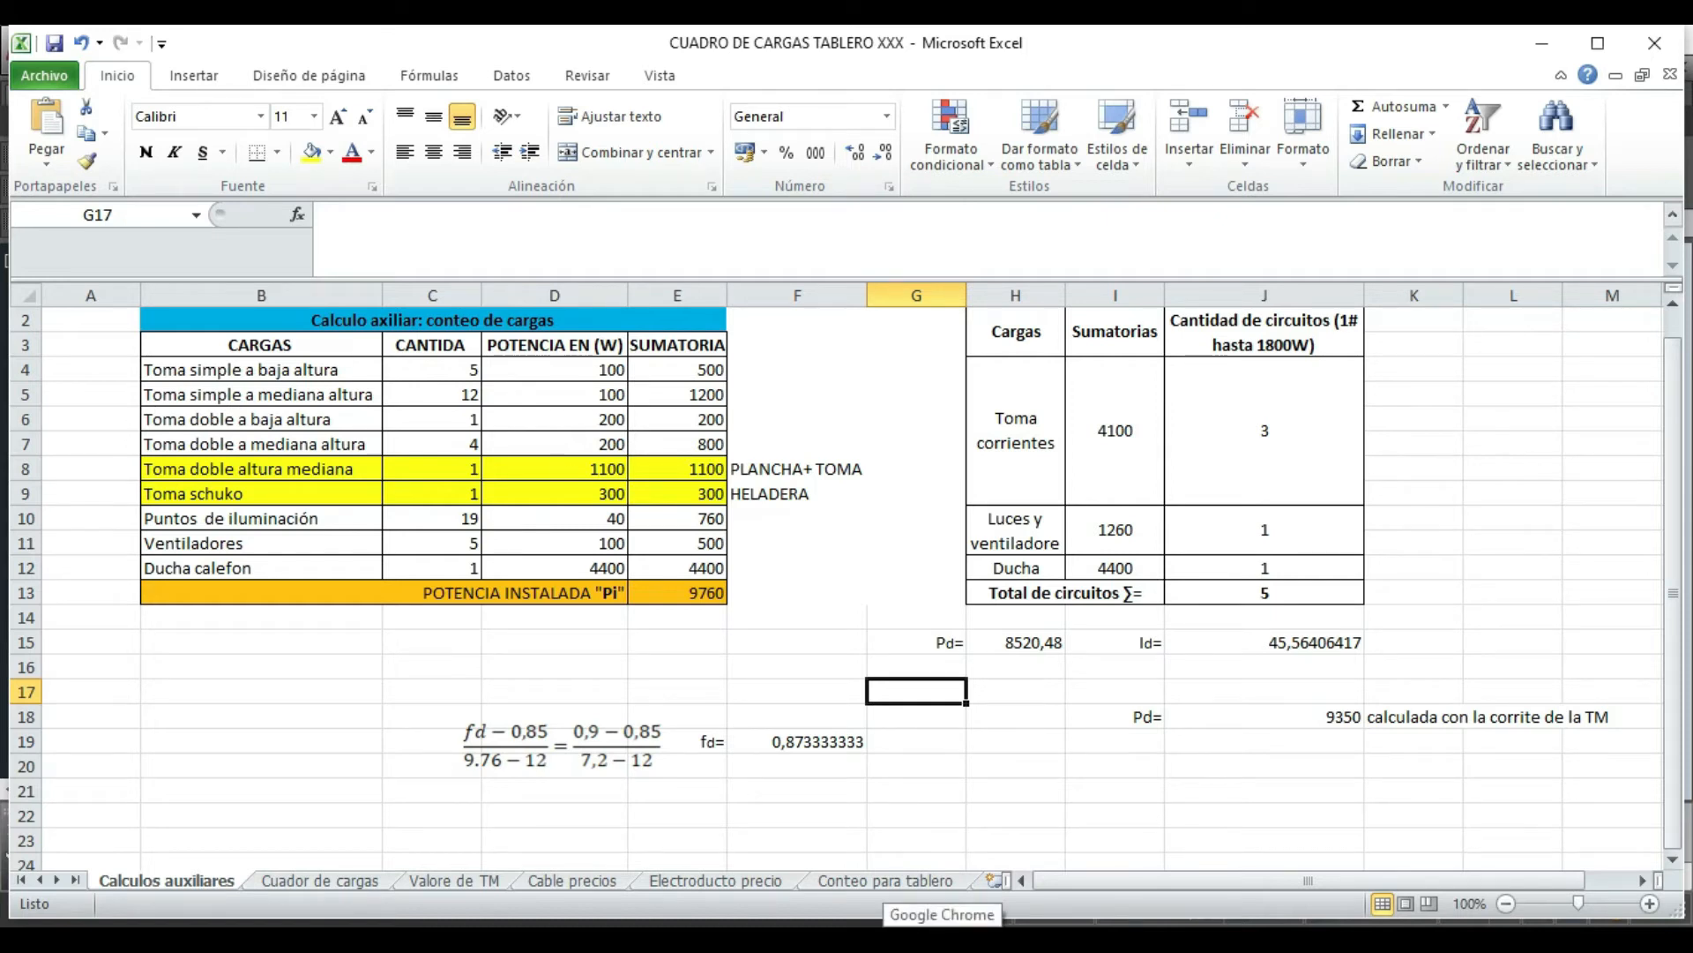
{"action": "left_click", "coordinate": [1201, 878]}
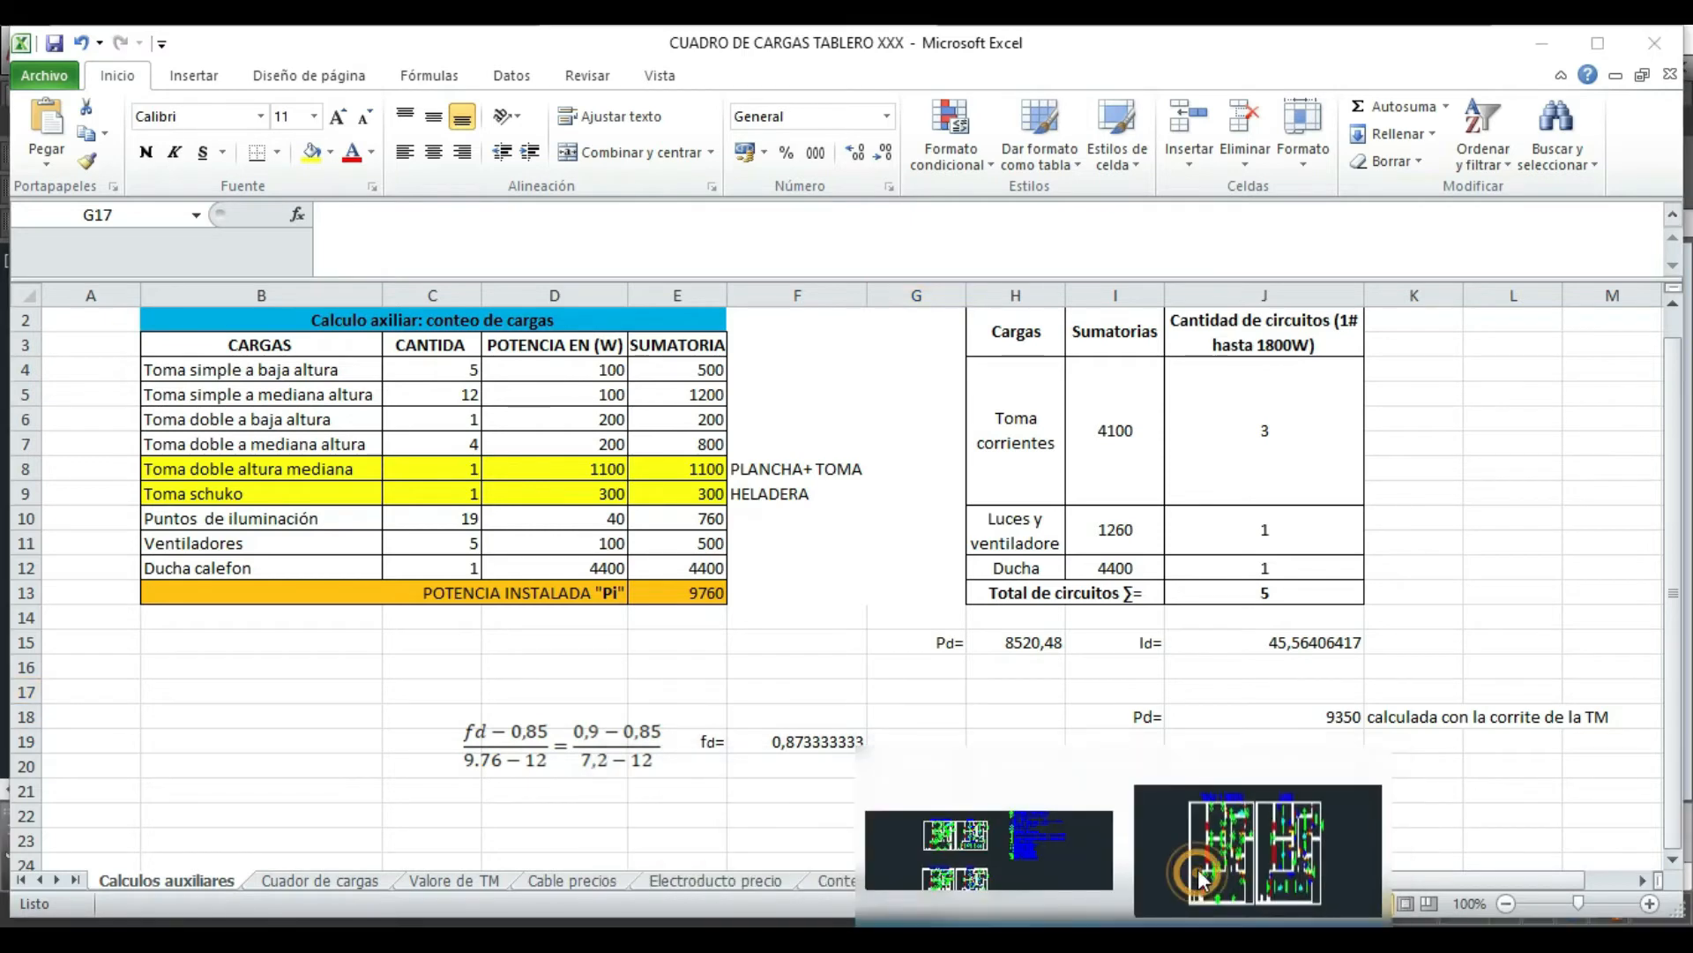
{"action": "scroll", "coordinate": [804, 324], "scroll_direction": "up", "scroll_amount": 6}
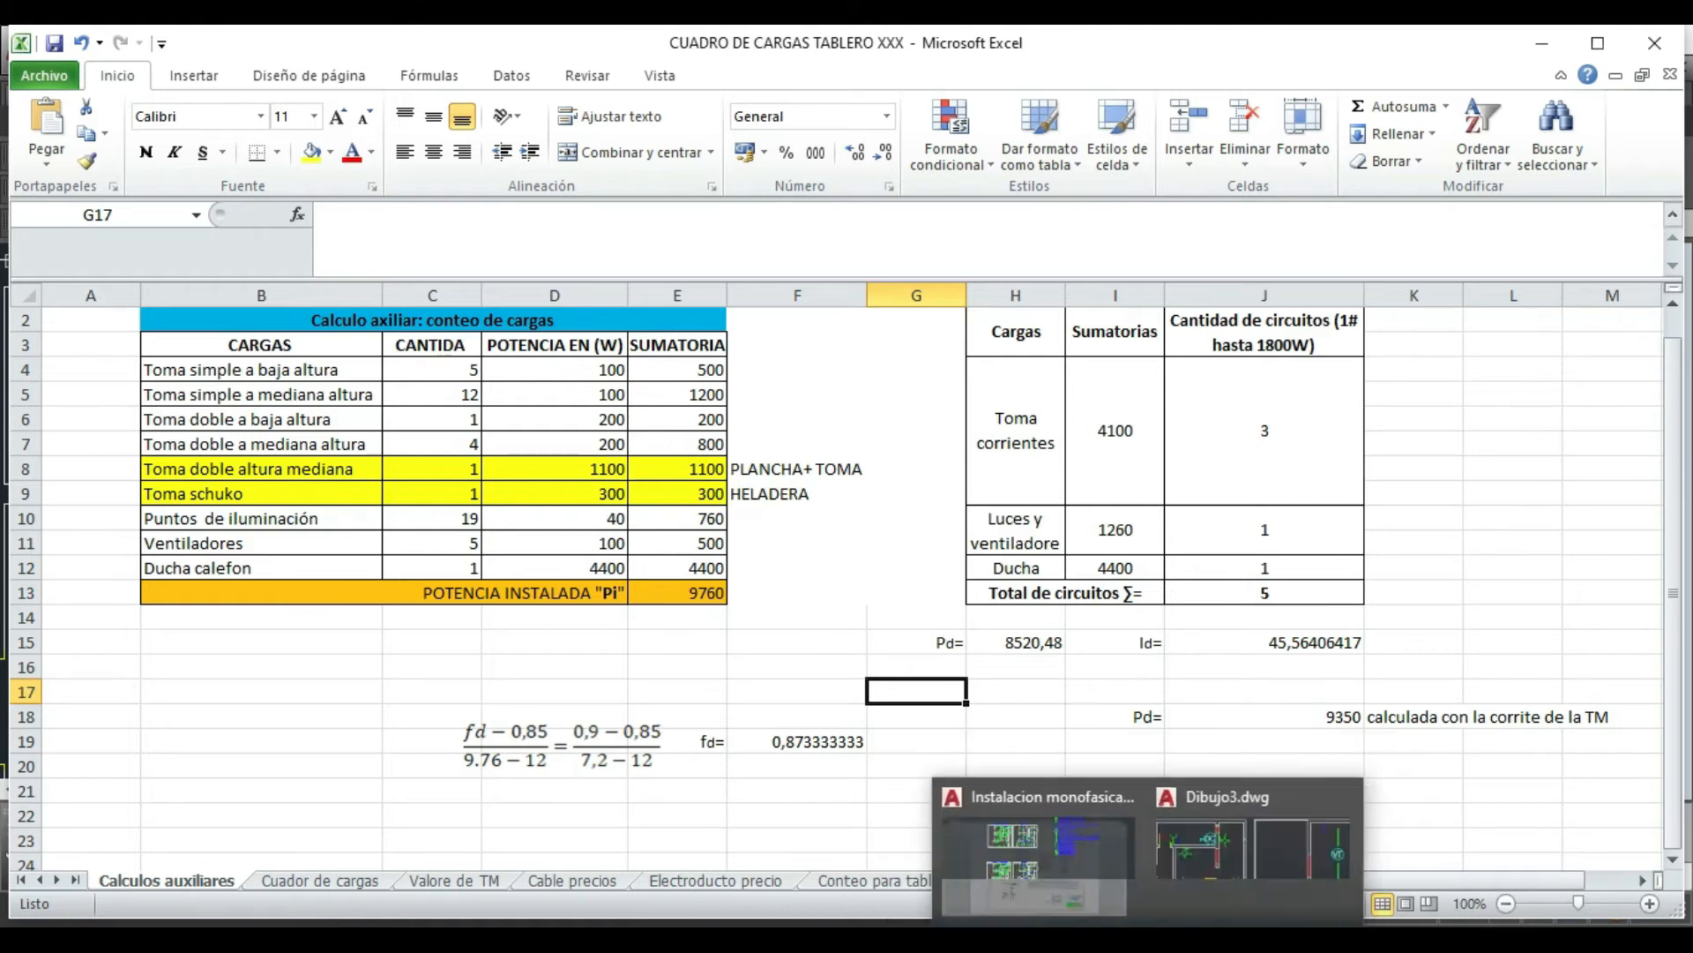
{"action": "left_click", "coordinate": [1171, 893]}
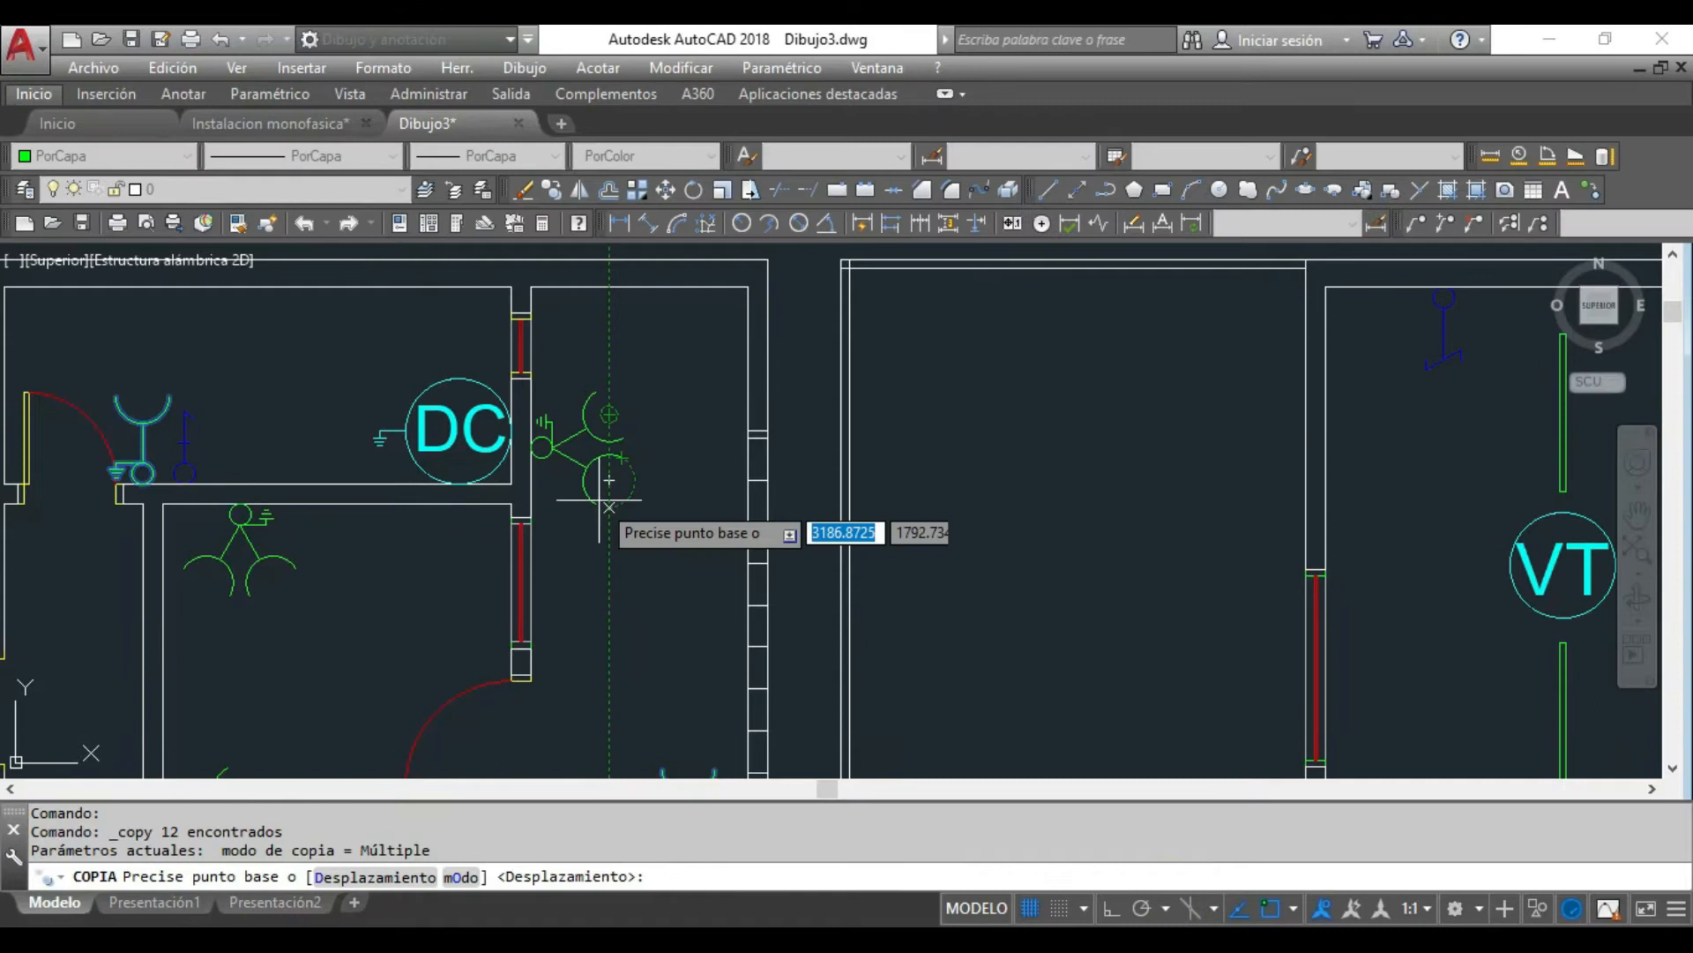
{"action": "scroll", "coordinate": [648, 419], "scroll_direction": "down", "scroll_amount": 2}
{"action": "scroll", "coordinate": [394, 509], "scroll_direction": "up", "scroll_amount": 2}
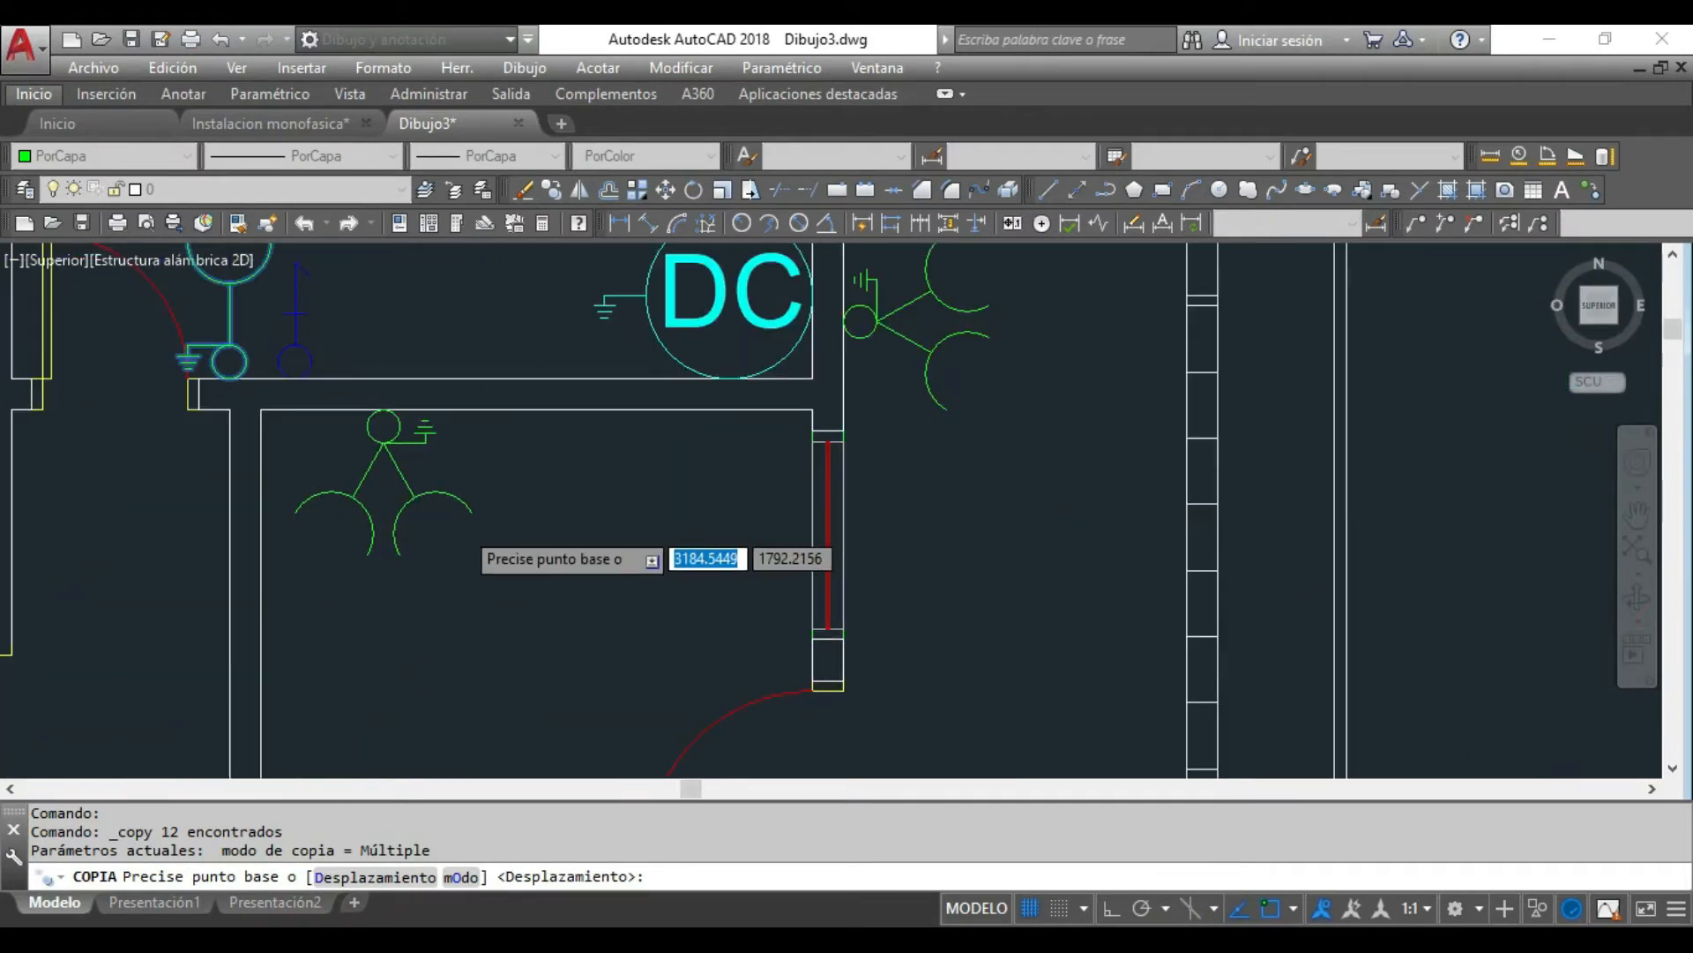
{"action": "scroll", "coordinate": [424, 494], "scroll_direction": "down", "scroll_amount": 2}
{"action": "scroll", "coordinate": [397, 522], "scroll_direction": "up", "scroll_amount": 2}
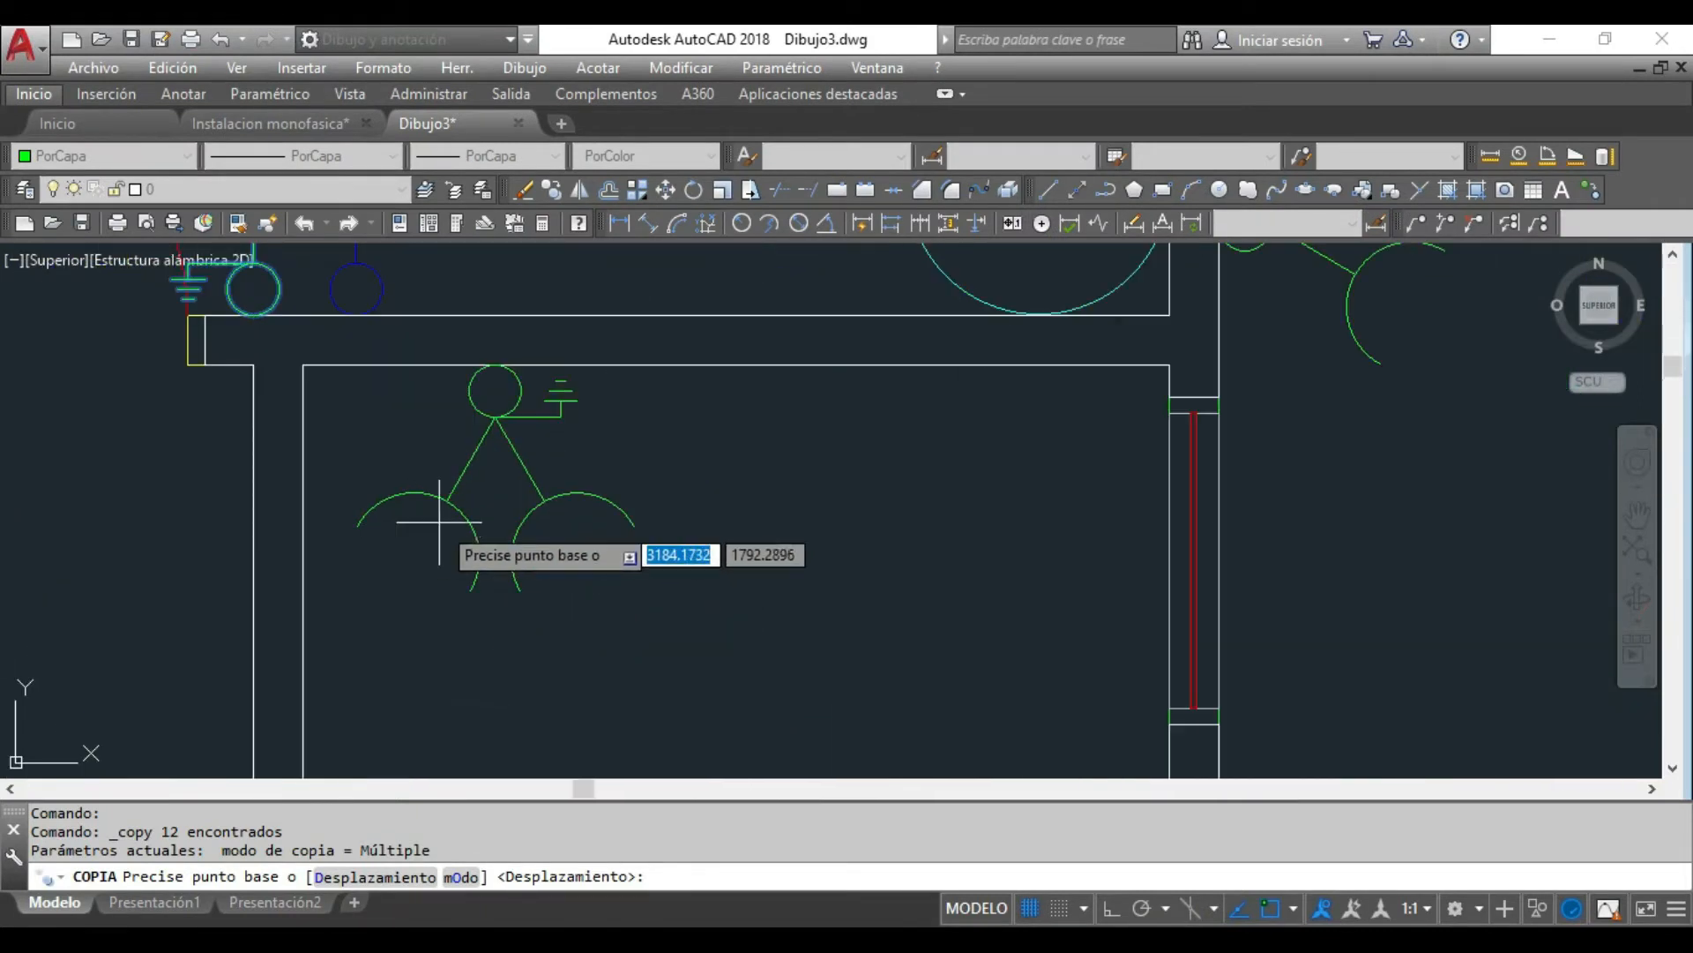
{"action": "scroll", "coordinate": [473, 480], "scroll_direction": "down", "scroll_amount": 3}
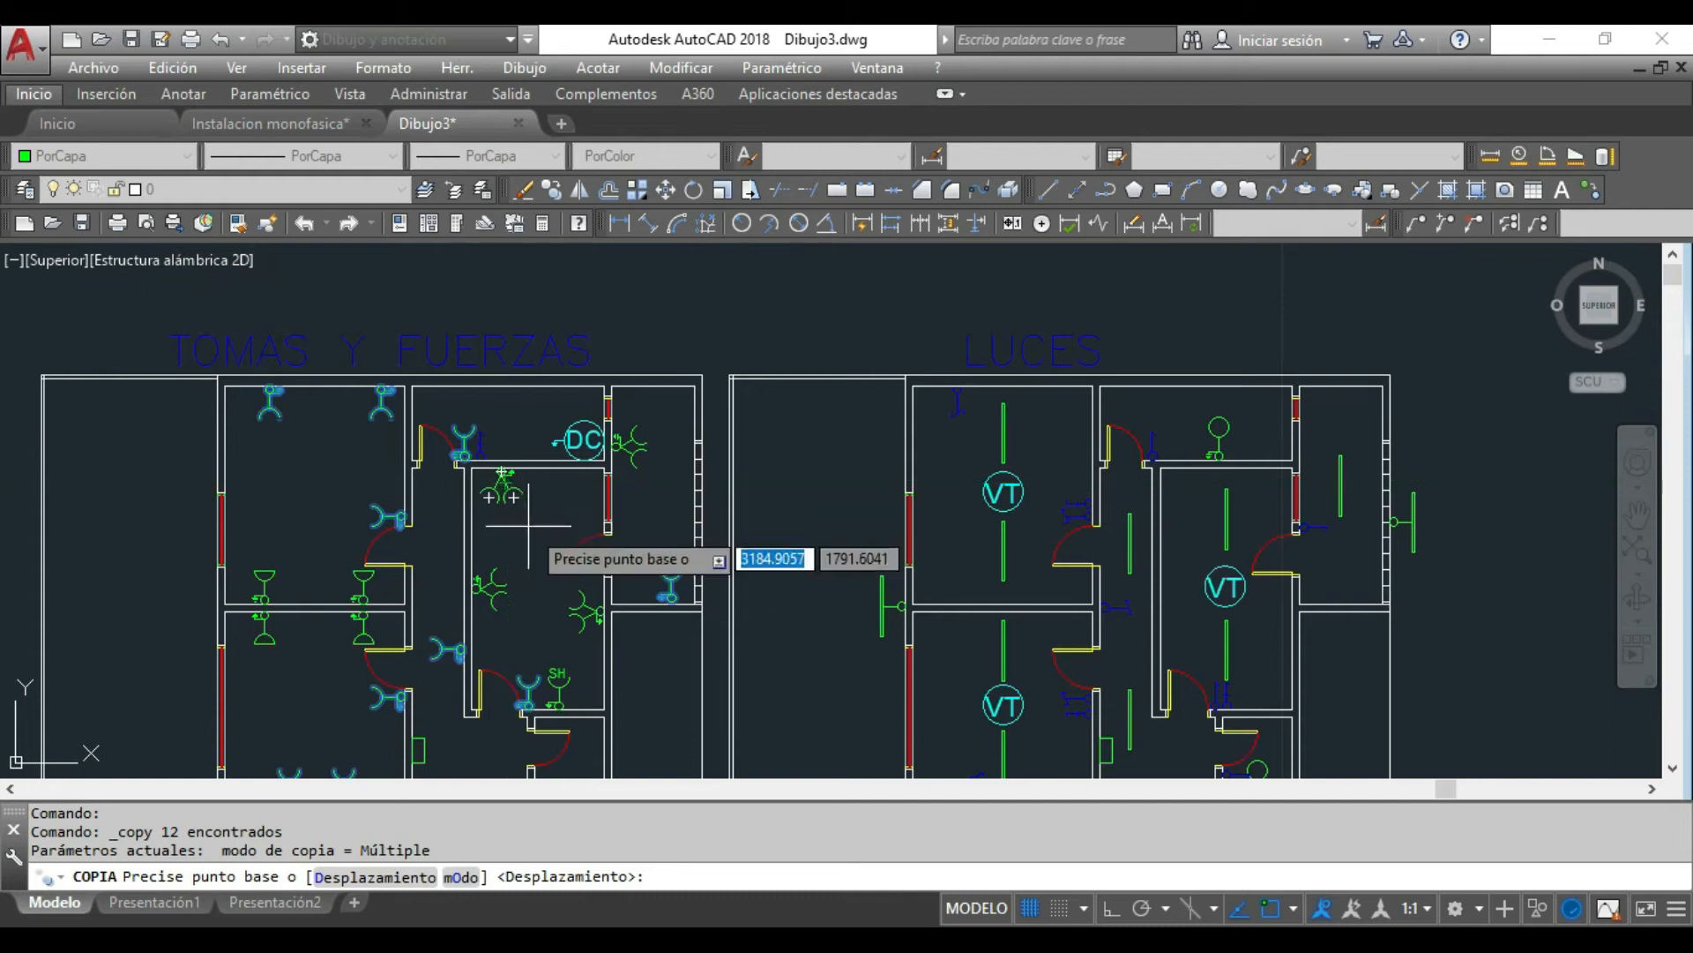
Step: Examine the fluorescent fixture in the hallway of the LUCES plan as a lighting point of the load count
{"action": "scroll", "coordinate": [529, 520], "scroll_direction": "down", "scroll_amount": 3}
{"action": "scroll", "coordinate": [618, 529], "scroll_direction": "up", "scroll_amount": 2}
{"action": "scroll", "coordinate": [580, 473], "scroll_direction": "down", "scroll_amount": 3}
{"action": "scroll", "coordinate": [560, 371], "scroll_direction": "up", "scroll_amount": 6}
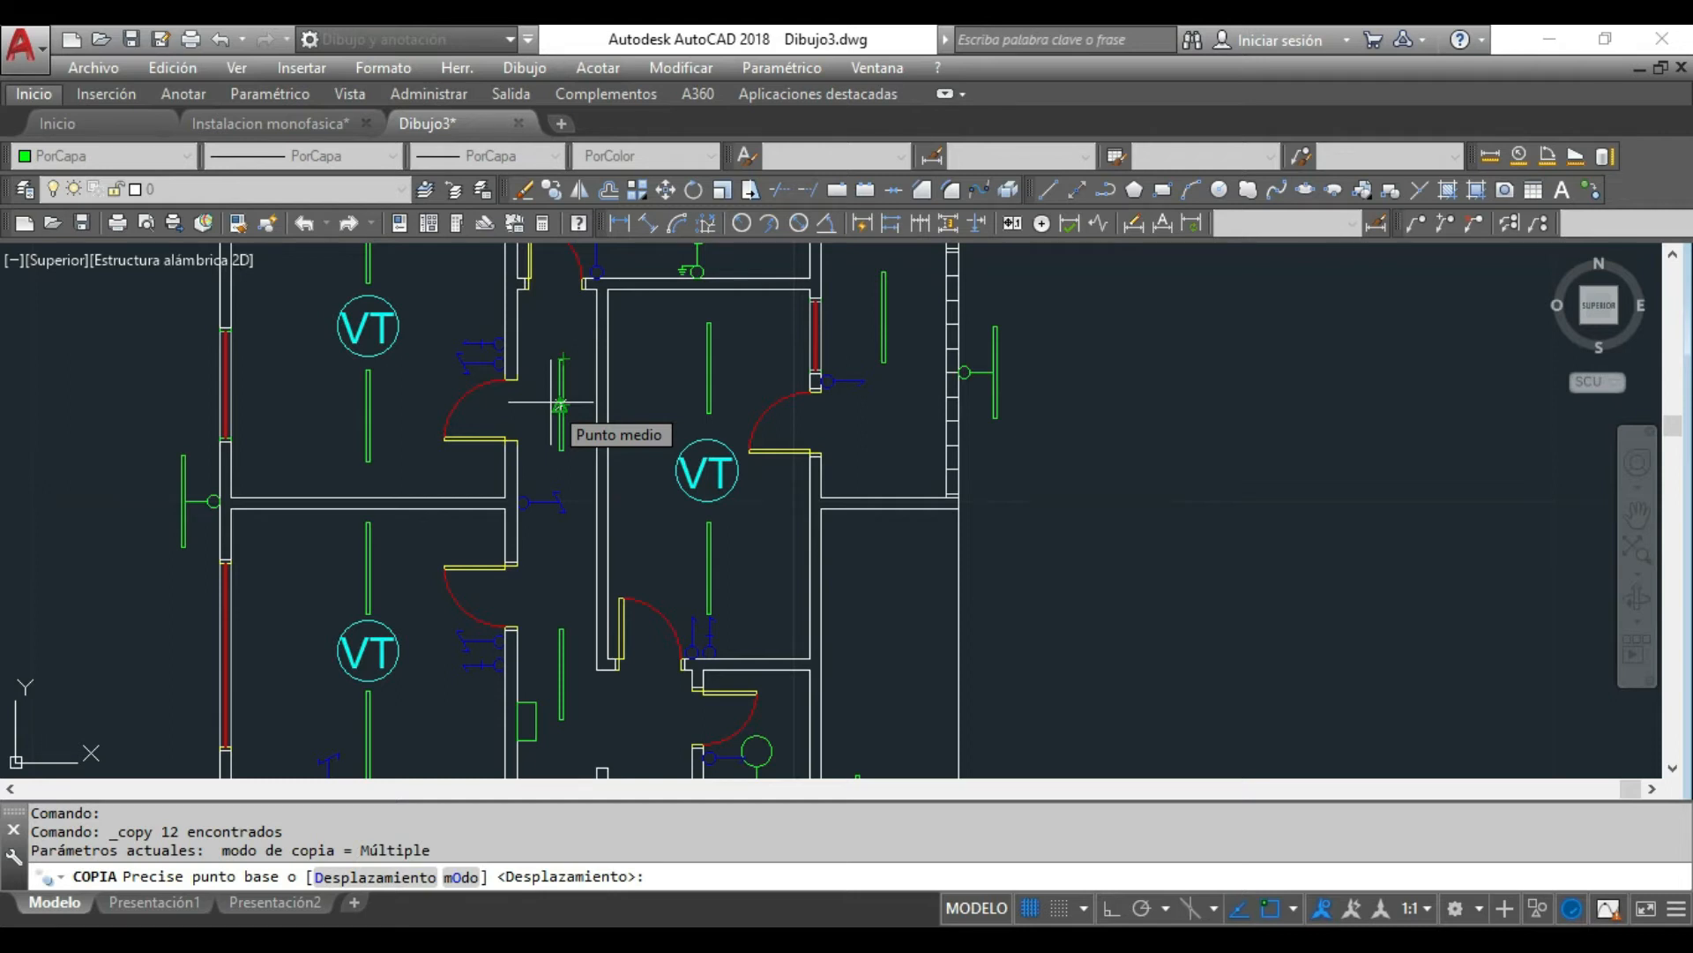
{"action": "scroll", "coordinate": [560, 401], "scroll_direction": "up", "scroll_amount": 3}
{"action": "scroll", "coordinate": [562, 353], "scroll_direction": "up", "scroll_amount": 4}
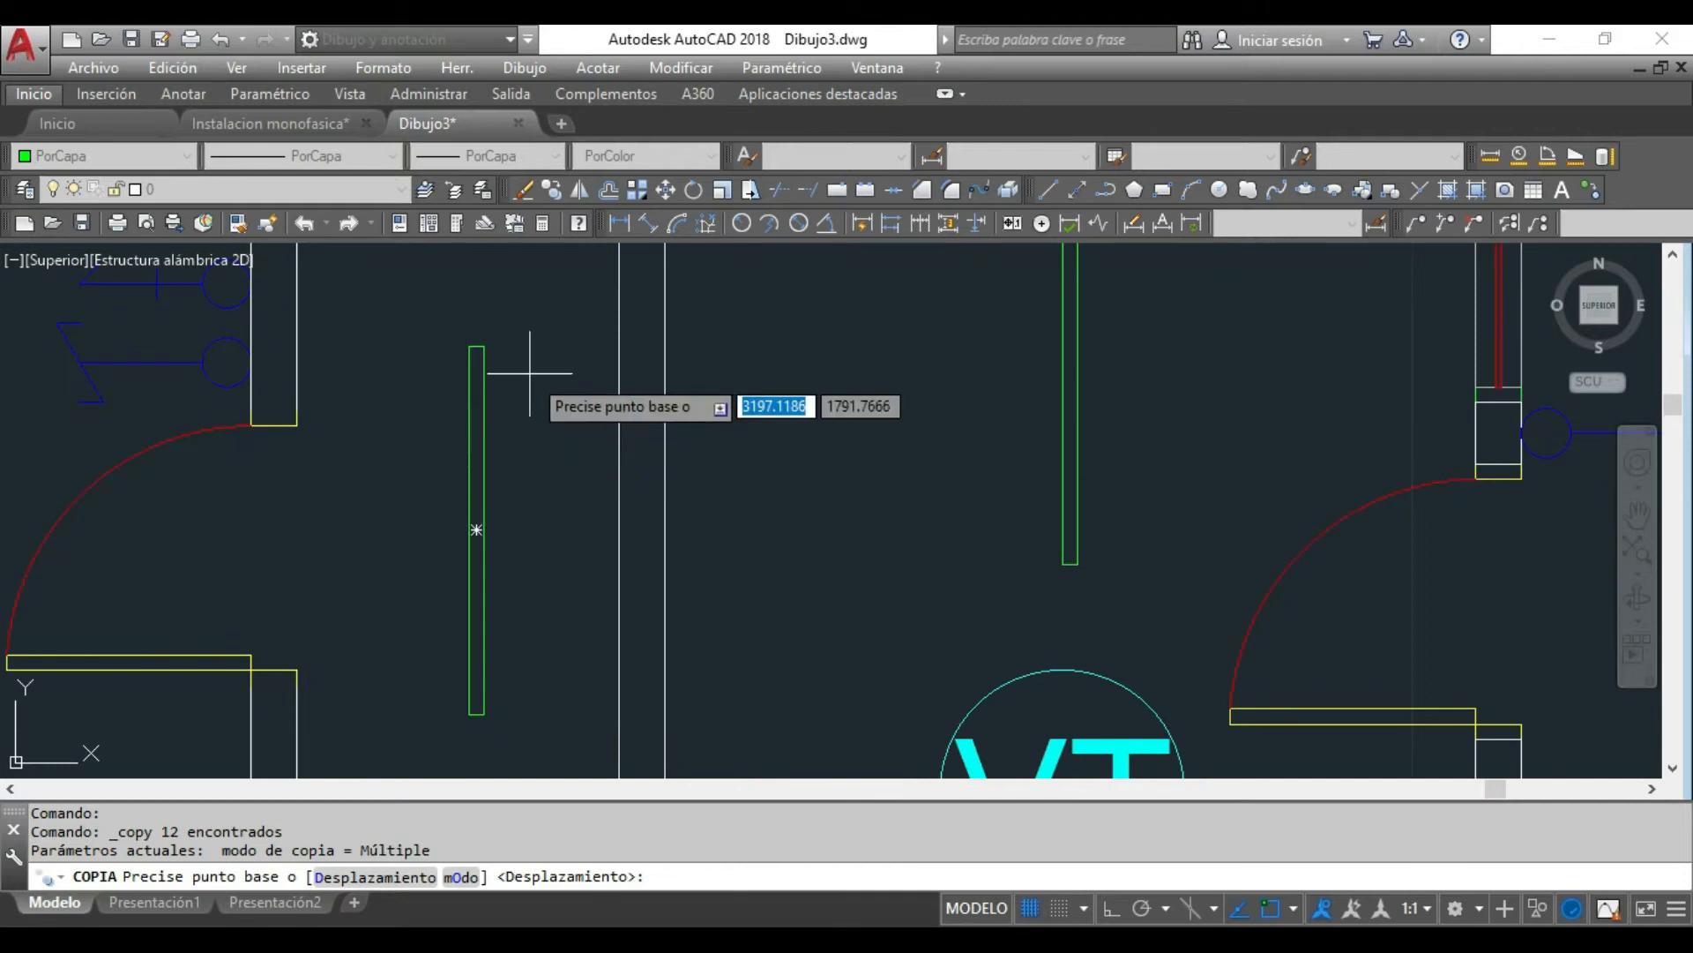
{"action": "scroll", "coordinate": [530, 374], "scroll_direction": "down", "scroll_amount": 2}
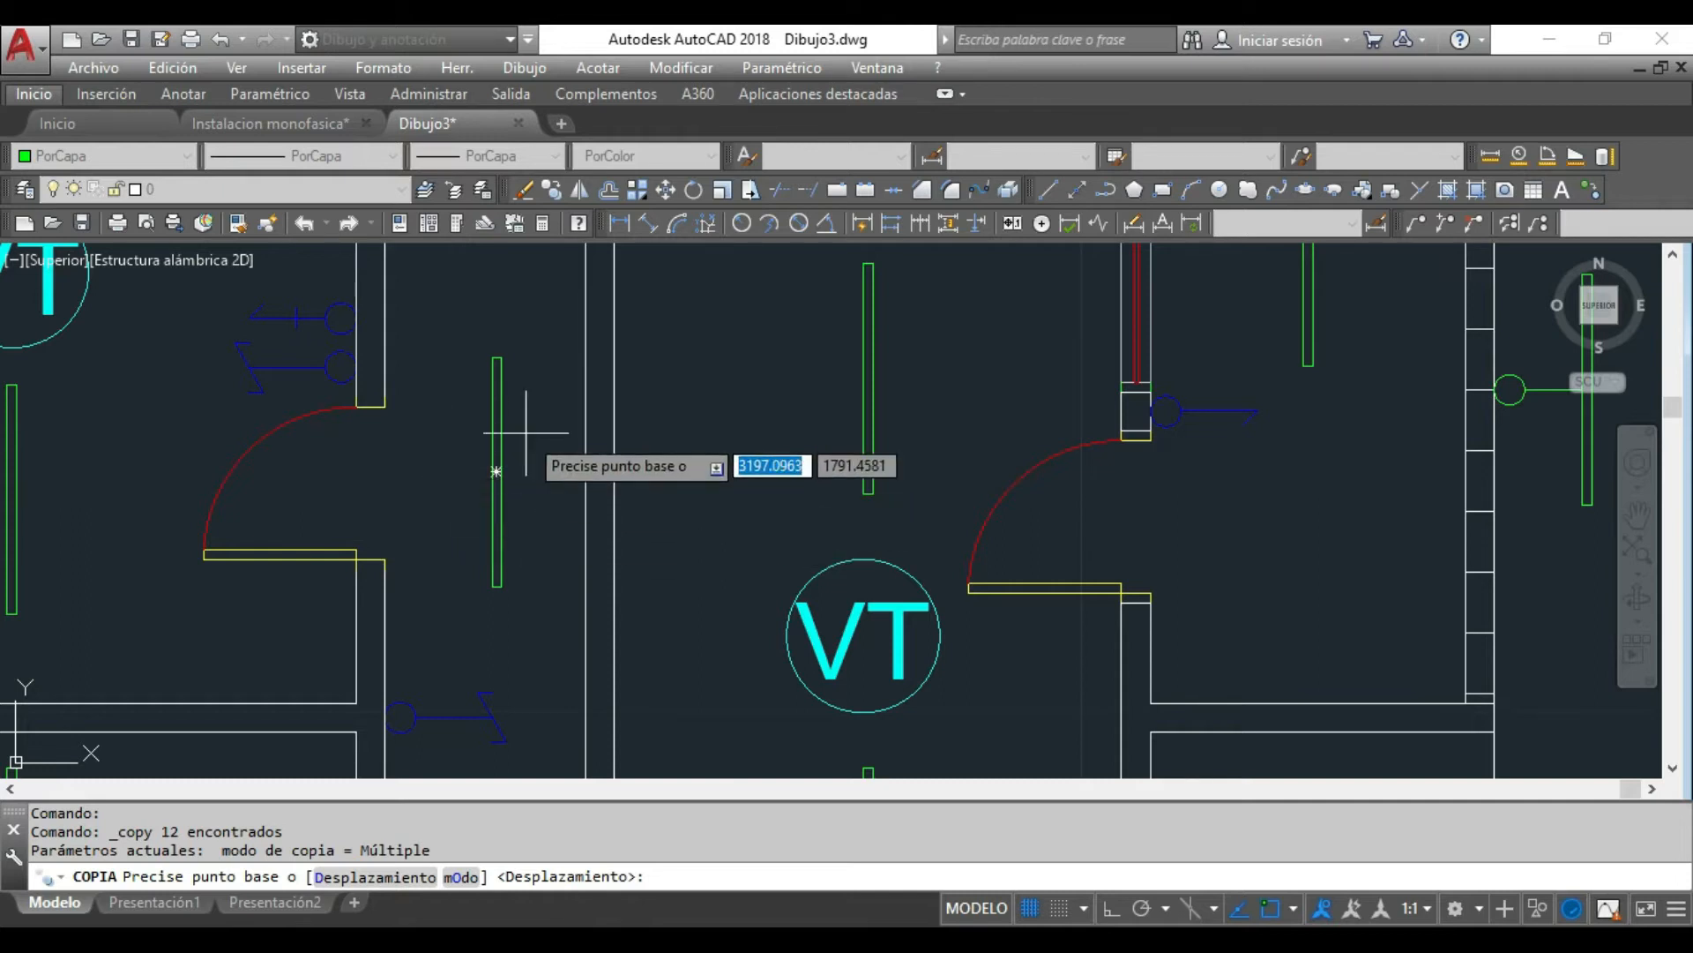
Step: Check the bedroom fluorescent fixtures and VT ceiling fan in the LUCES plan against the load table in the Excel workbook
{"action": "scroll", "coordinate": [525, 432], "scroll_direction": "down", "scroll_amount": 5}
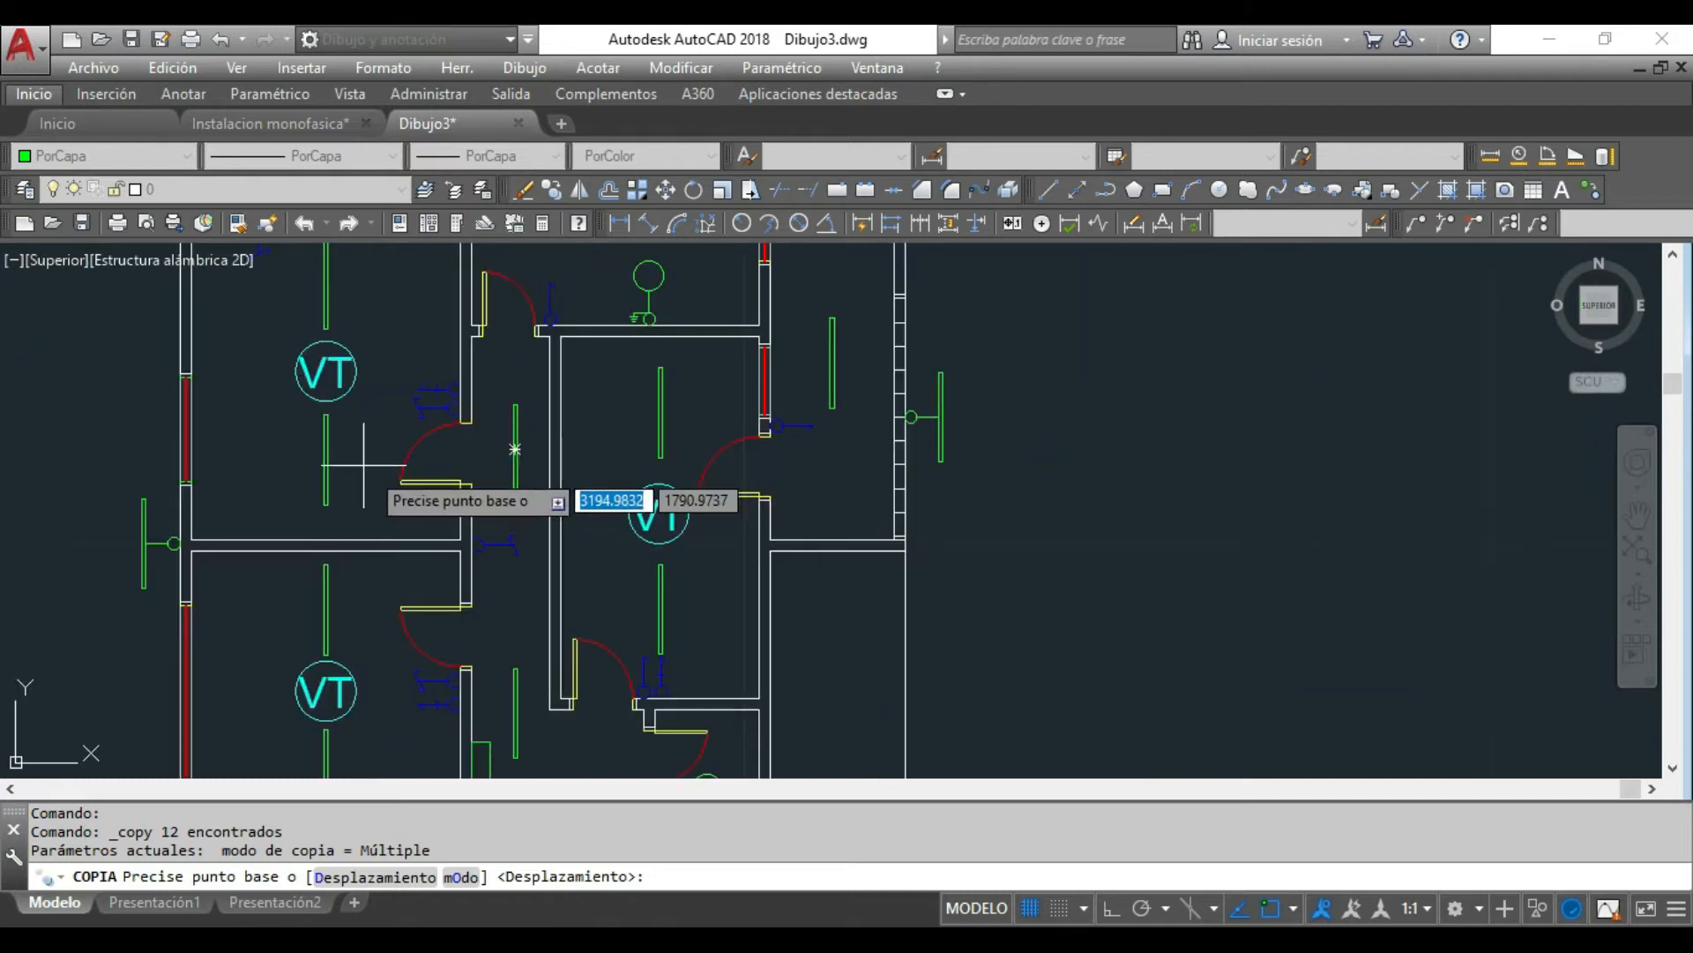
{"action": "scroll", "coordinate": [397, 445], "scroll_direction": "down", "scroll_amount": 3}
{"action": "scroll", "coordinate": [406, 415], "scroll_direction": "up", "scroll_amount": 10}
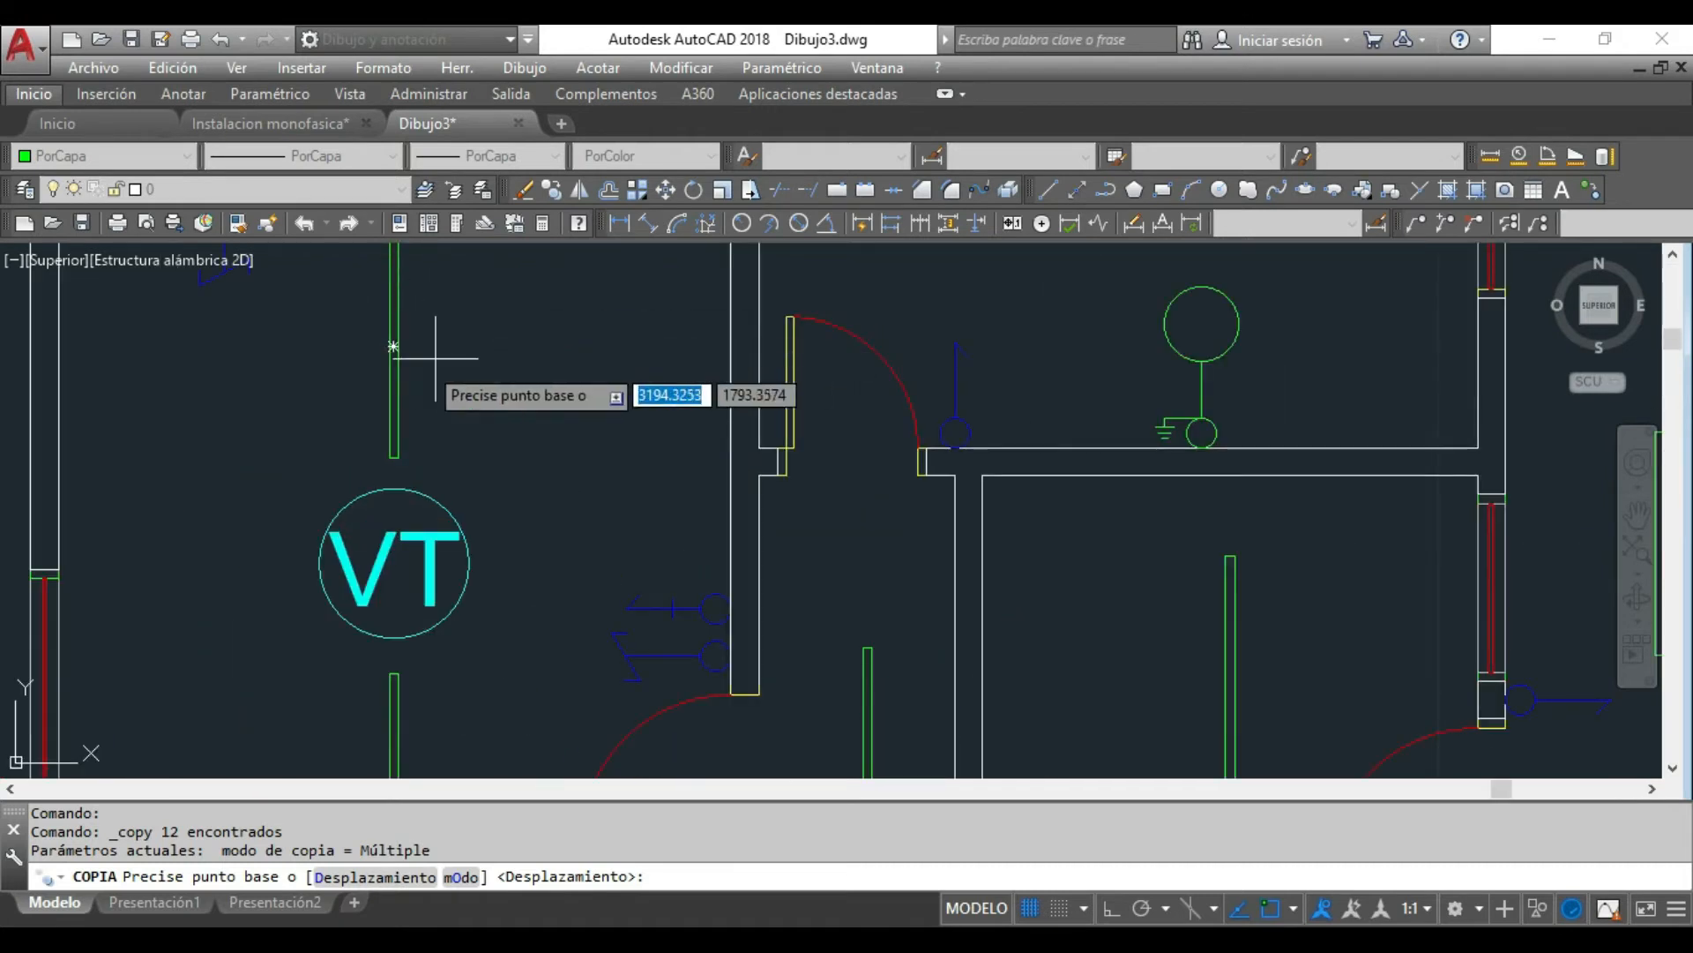
{"action": "scroll", "coordinate": [416, 346], "scroll_direction": "down", "scroll_amount": 3}
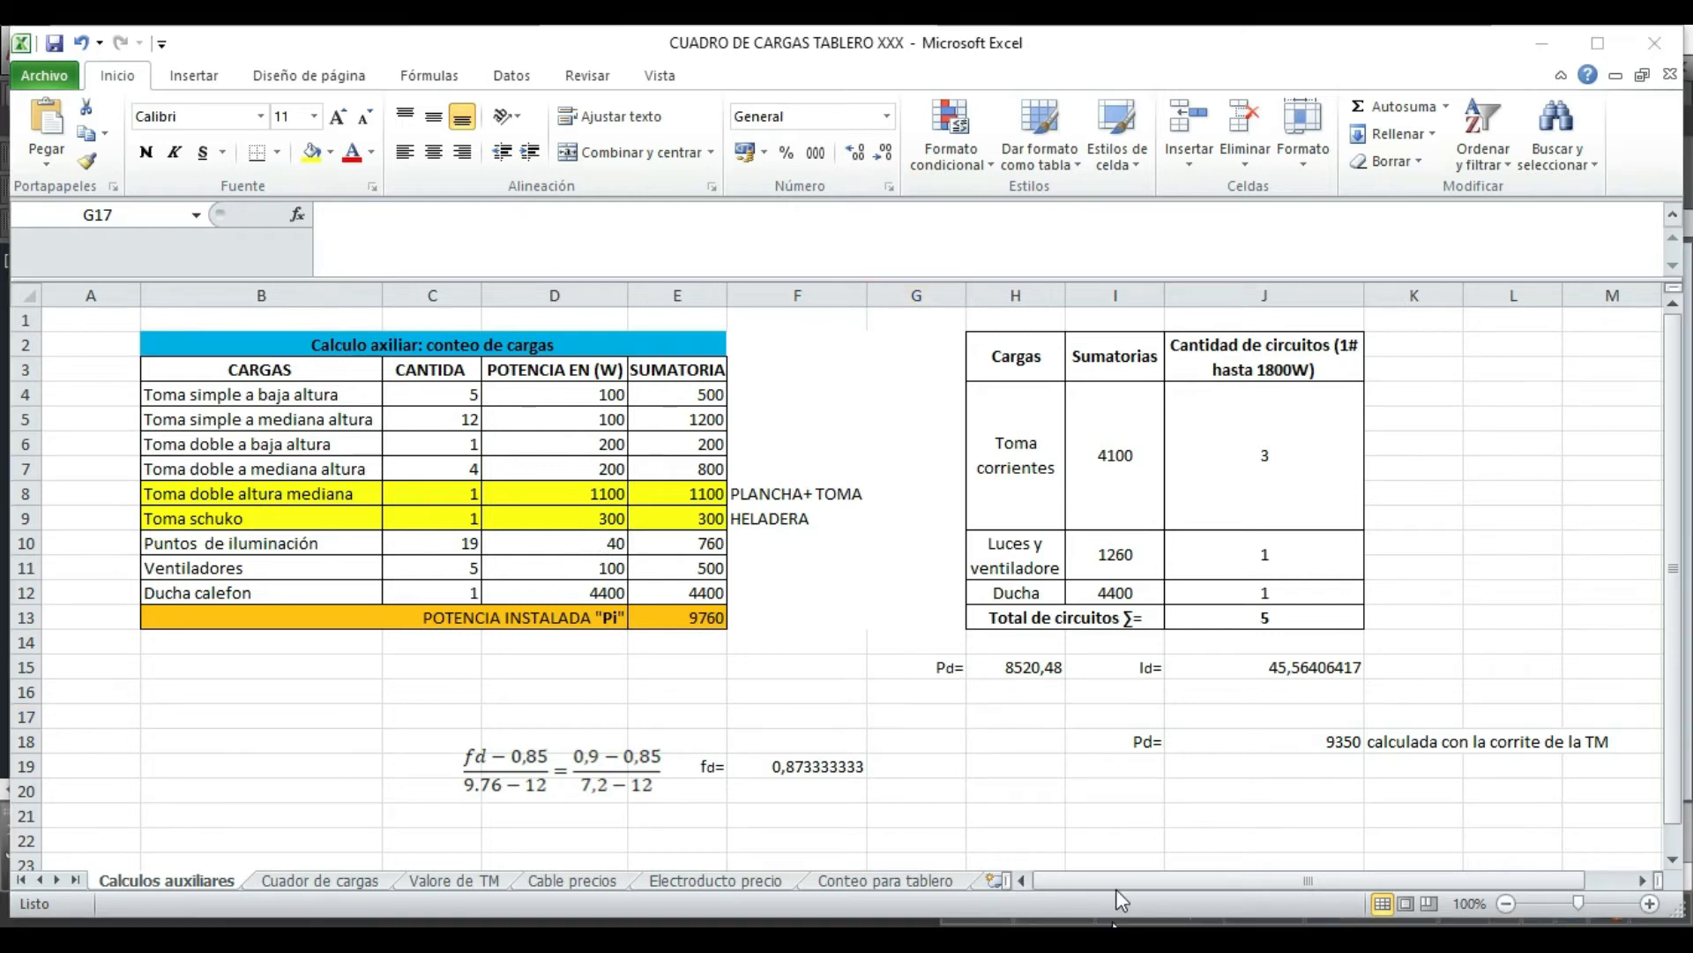
{"action": "left_click", "coordinate": [1261, 838]}
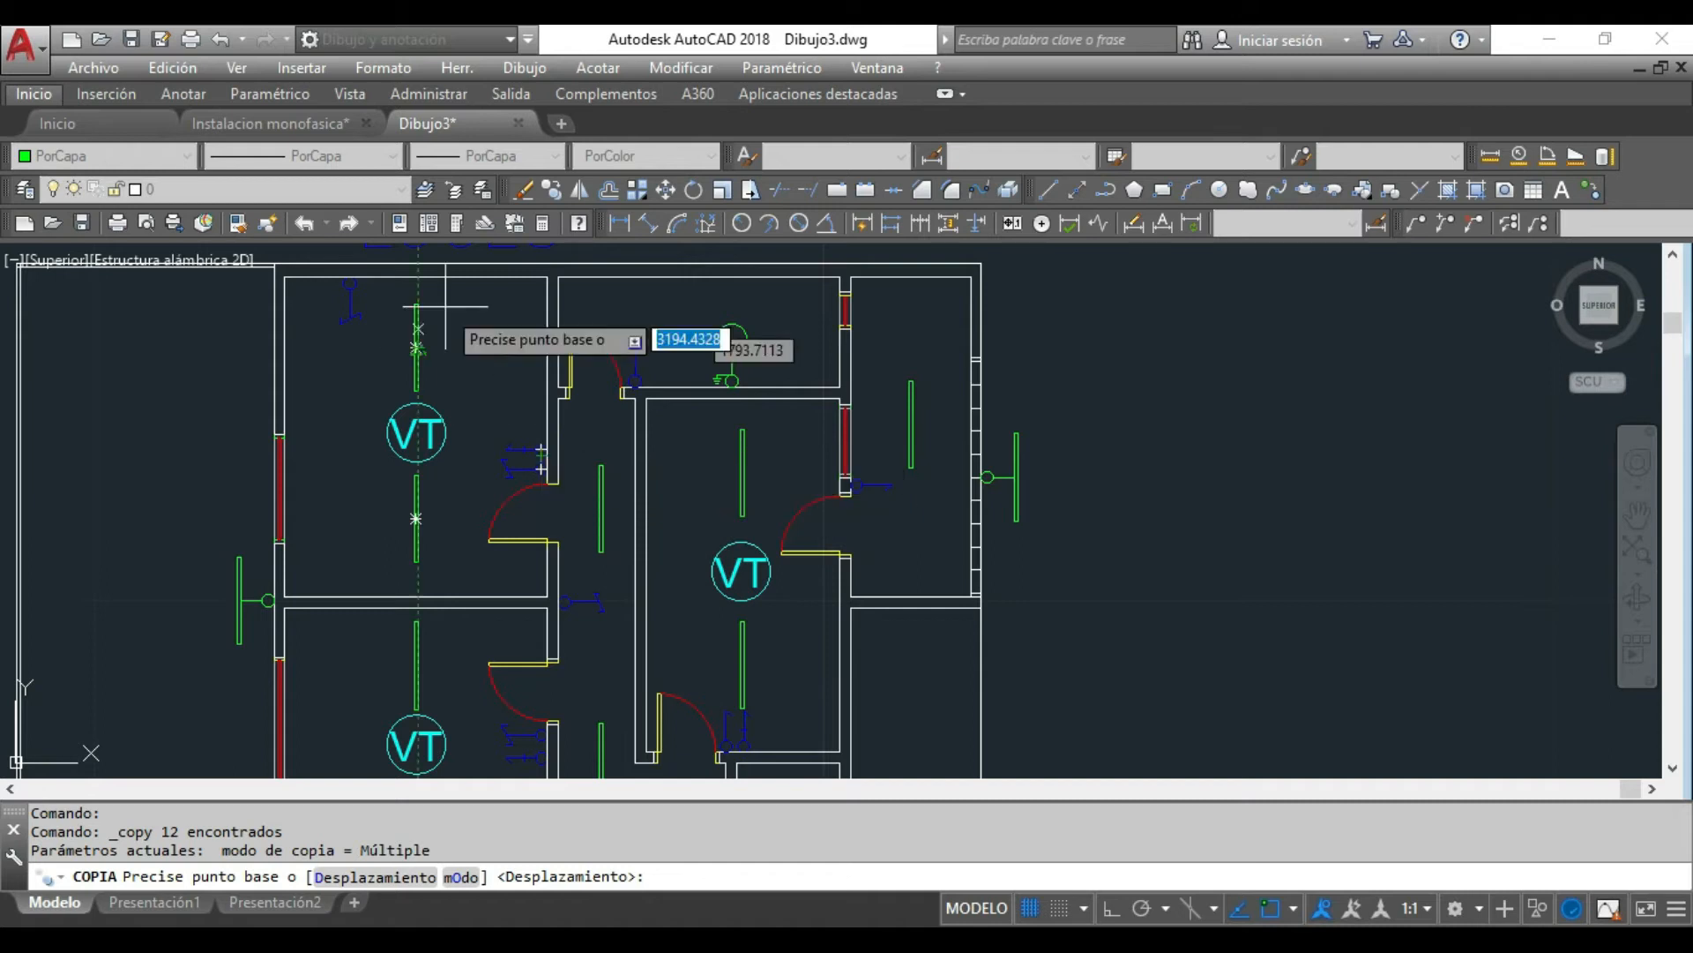
{"action": "scroll", "coordinate": [475, 360], "scroll_direction": "up", "scroll_amount": 4}
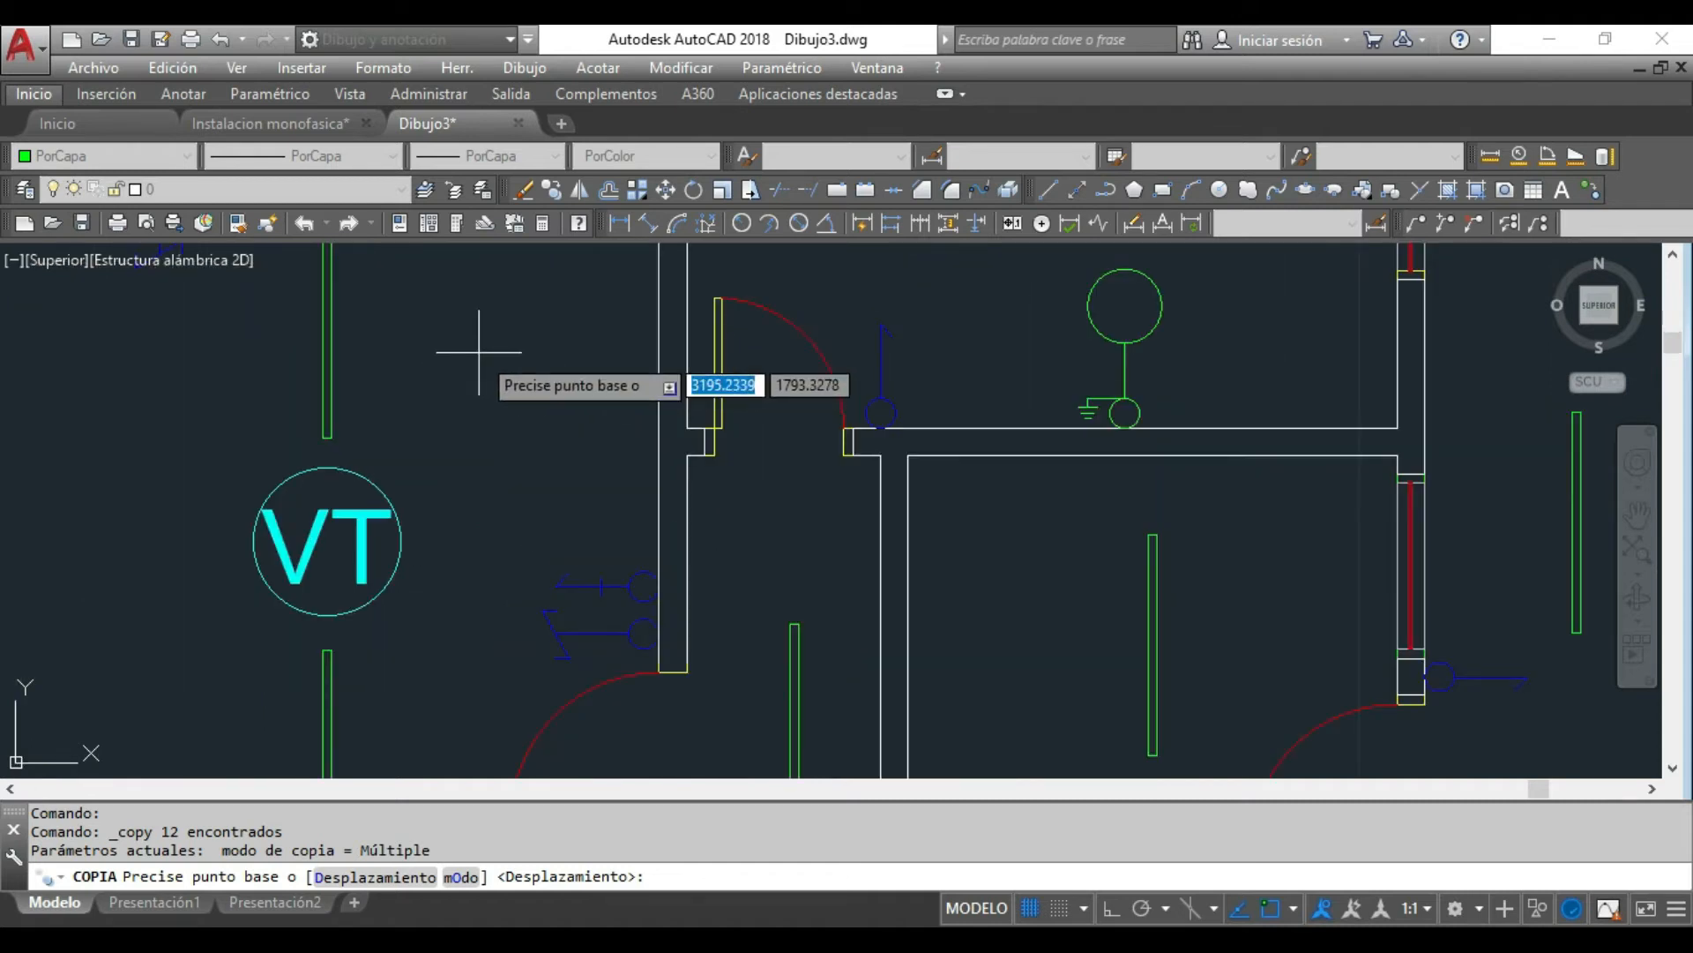
{"action": "scroll", "coordinate": [478, 351], "scroll_direction": "down", "scroll_amount": 2}
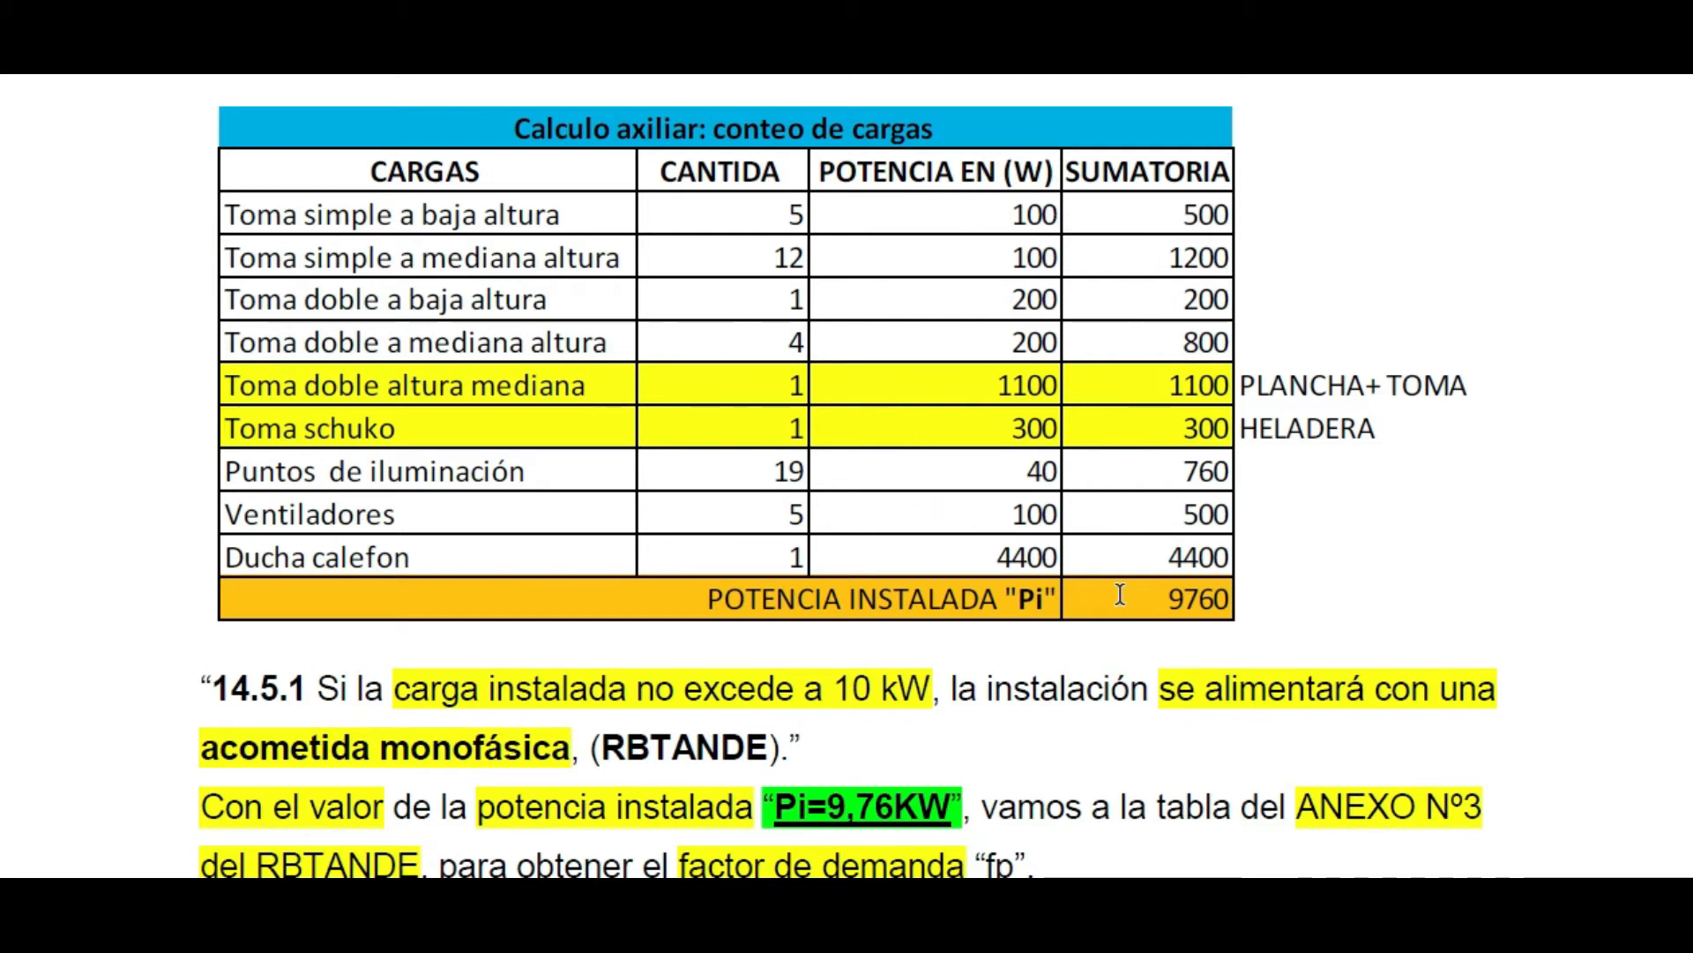
Step: Read rule 14.5.1 and the demand factor explanation below the load count table in the report document
{"action": "scroll", "coordinate": [1113, 582], "scroll_direction": "down", "scroll_amount": 1}
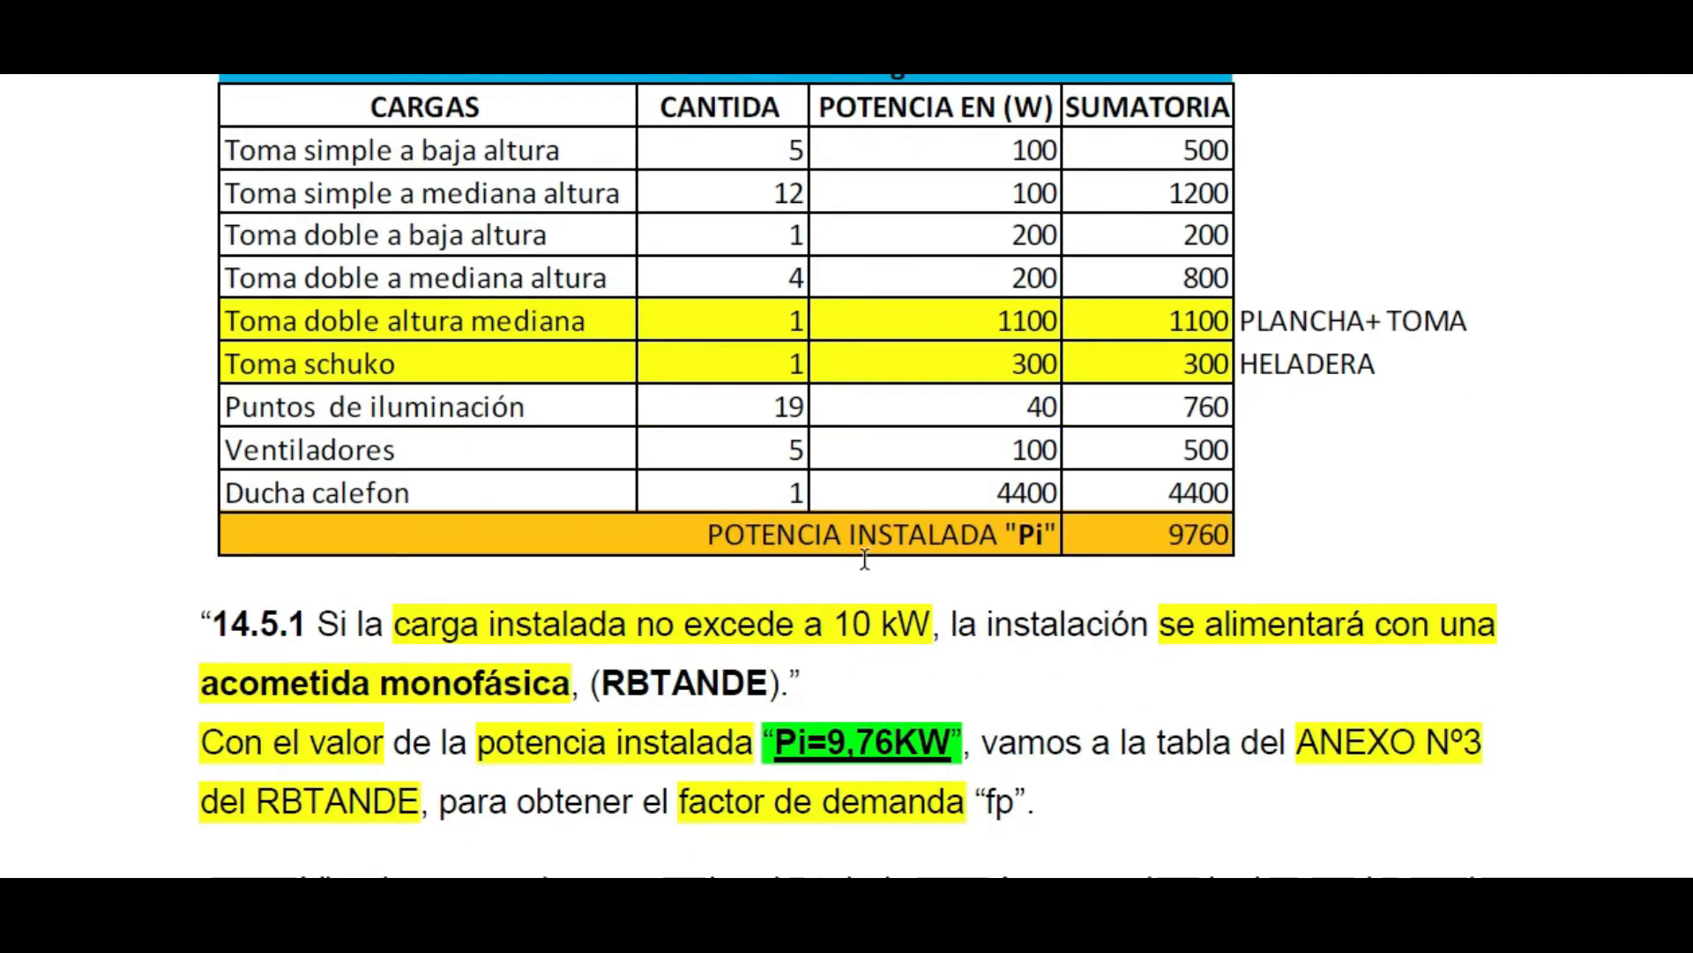
{"action": "scroll", "coordinate": [1171, 574], "scroll_direction": "down", "scroll_amount": 1}
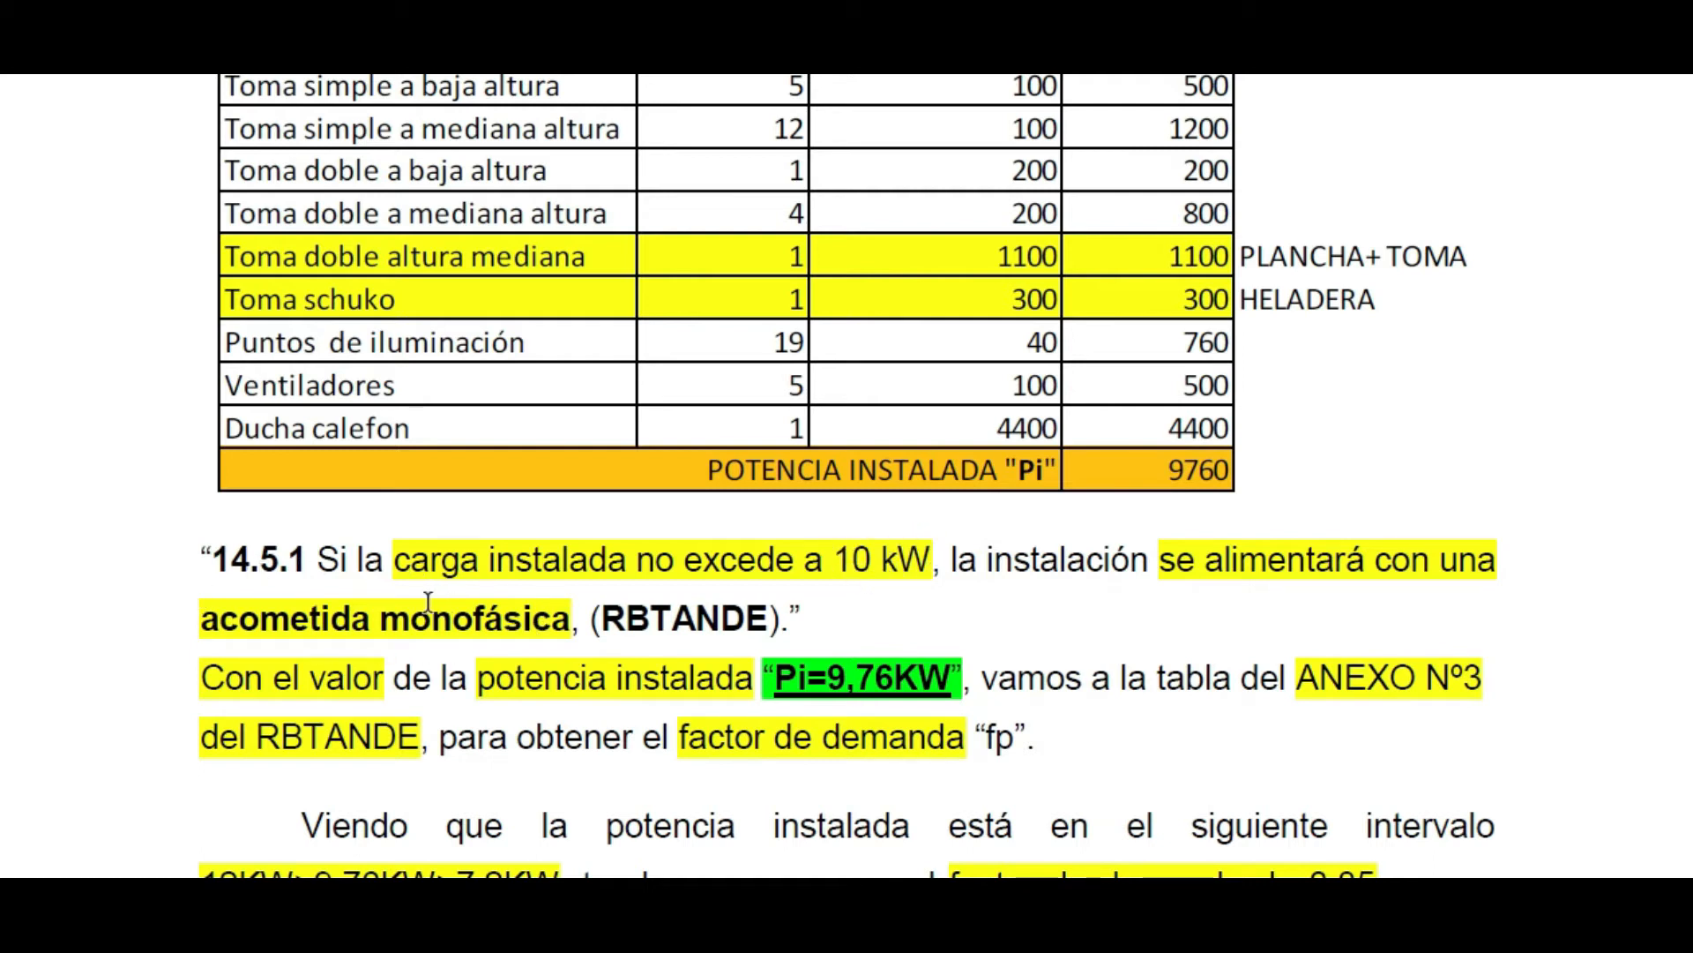
{"action": "scroll", "coordinate": [432, 617], "scroll_direction": "down", "scroll_amount": 3}
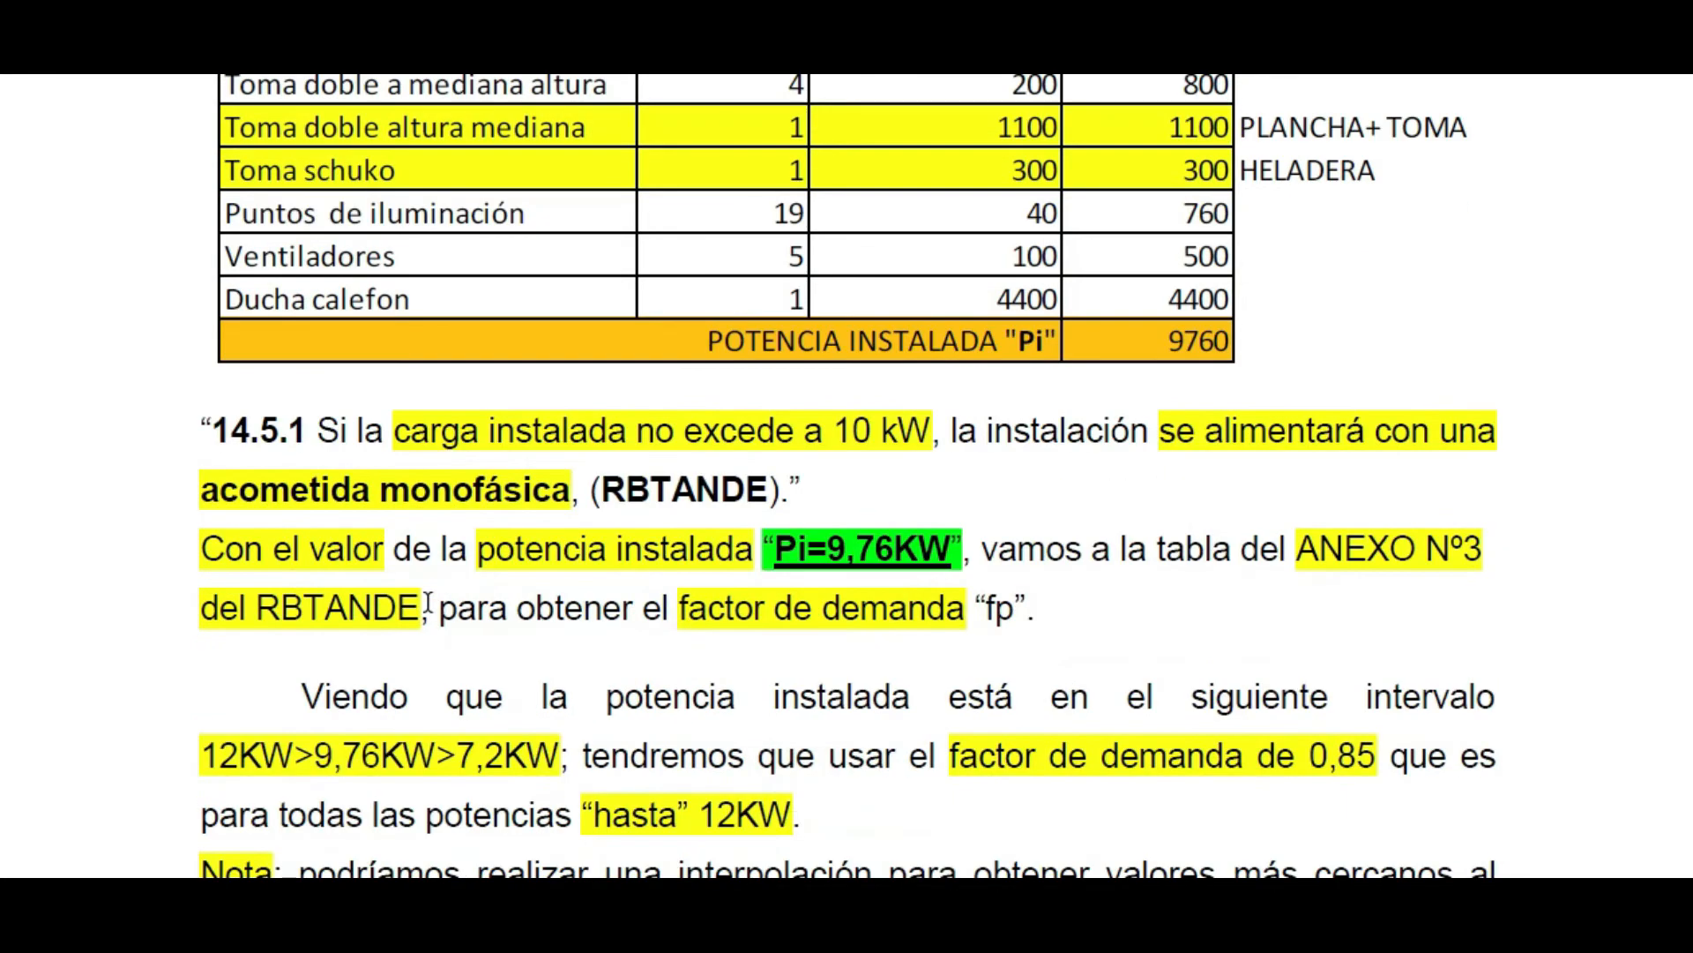